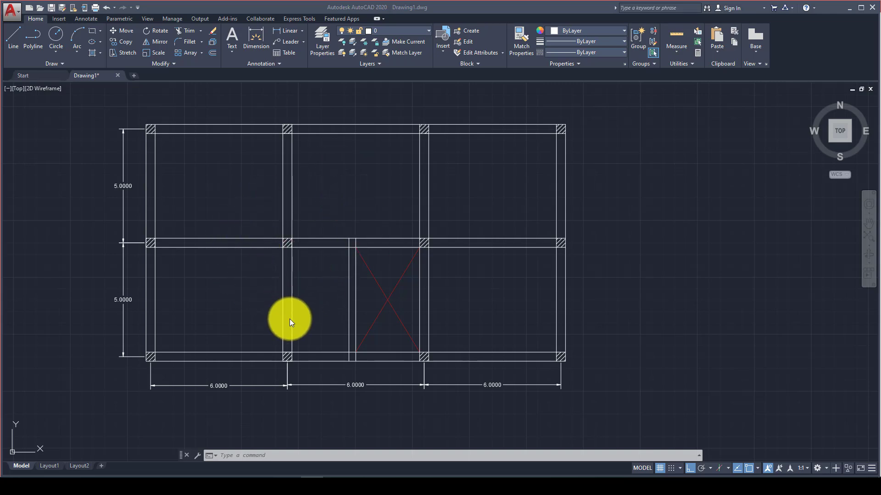
Switch to STAAD.Pro and create a new metric physical model with the file name M-Sory-RC_Building.
{"action": "left_click", "coordinate": [286, 485]}
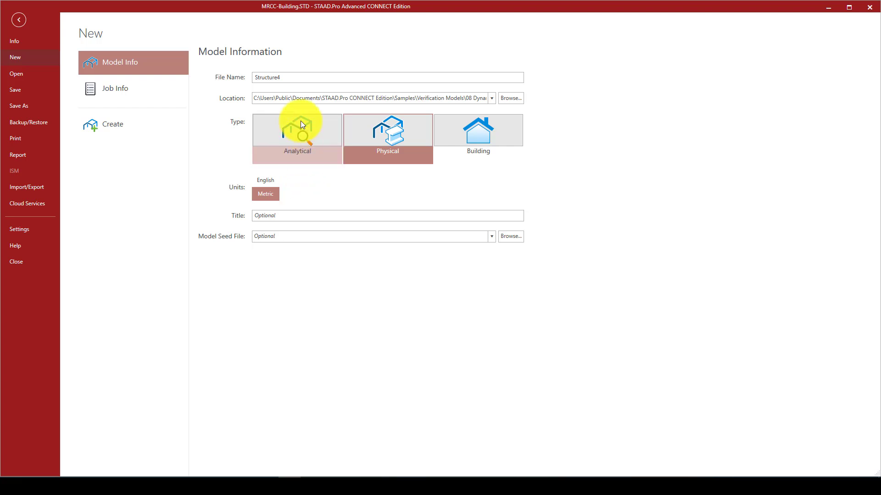
{"action": "double_click", "coordinate": [278, 76]}
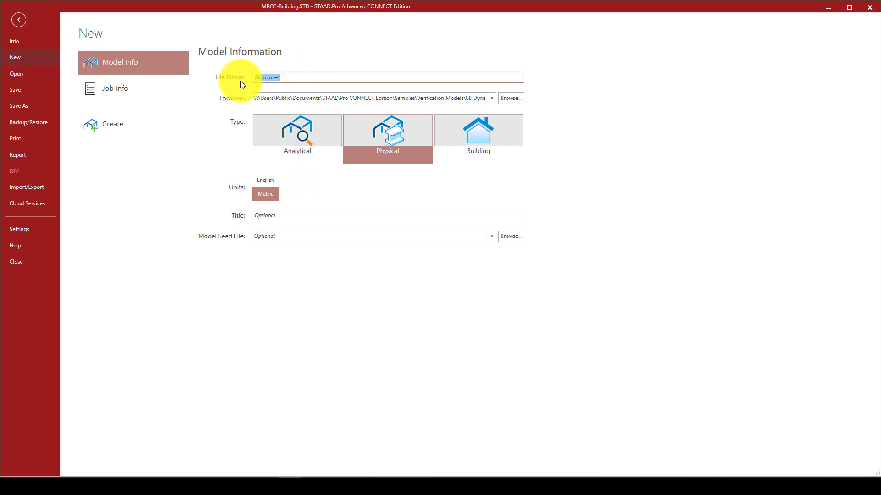
{"action": "type", "text": "M-Sory-RRC"}
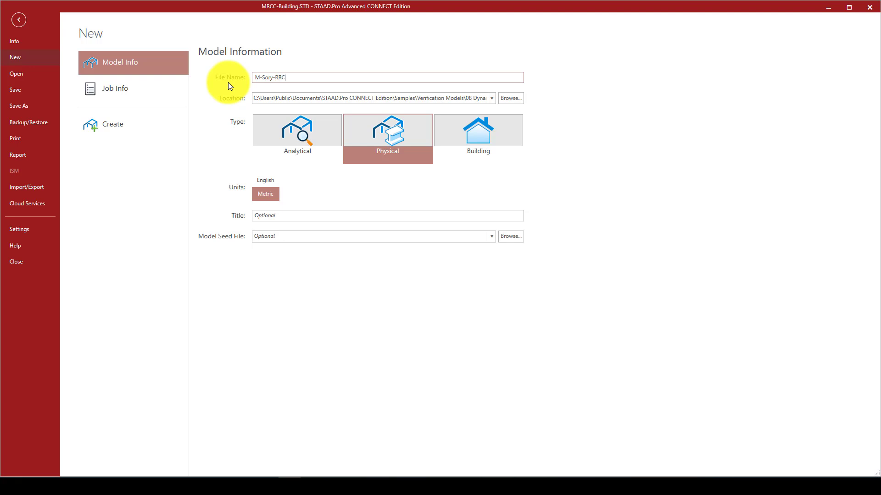
{"action": "key", "text": "BackSpace"}
{"action": "key", "text": "BackSpace"}
{"action": "type", "text": "C_Building"}
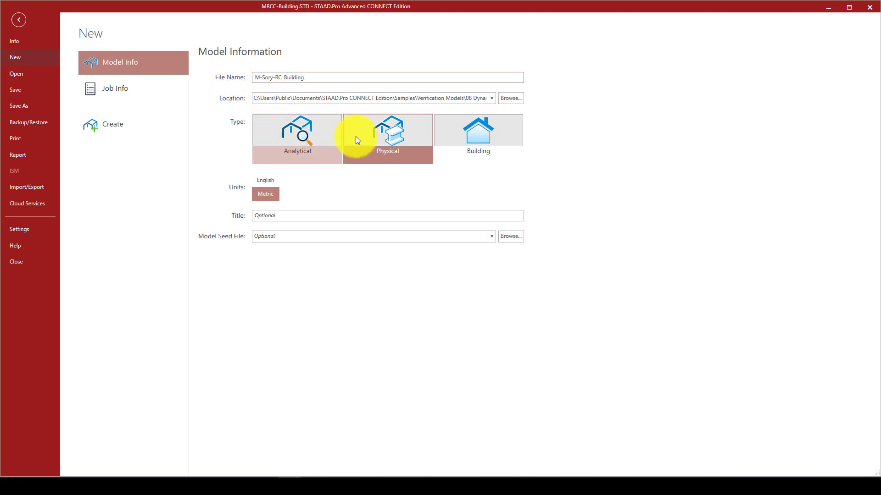
{"action": "left_click", "coordinate": [118, 124]}
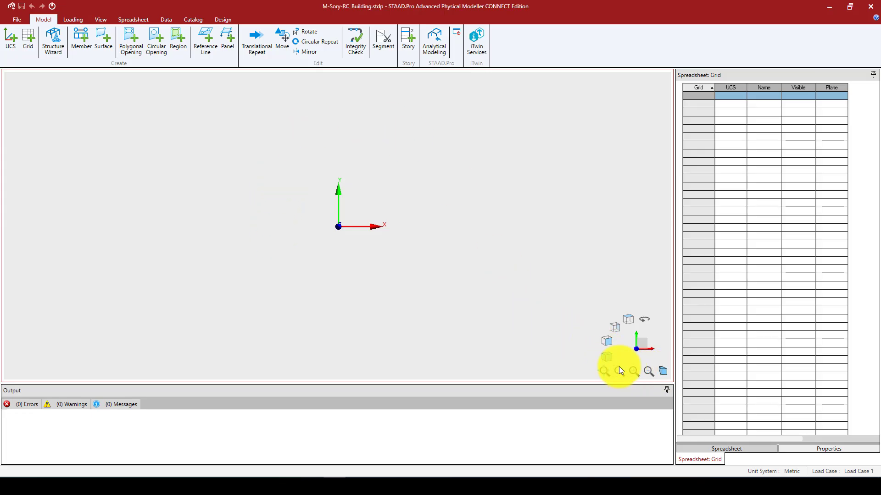
Create a grid on the XY plane with 2 spaces of 5 m in X and 3 spaces of 3.2 m in Y.
{"action": "left_click", "coordinate": [606, 357]}
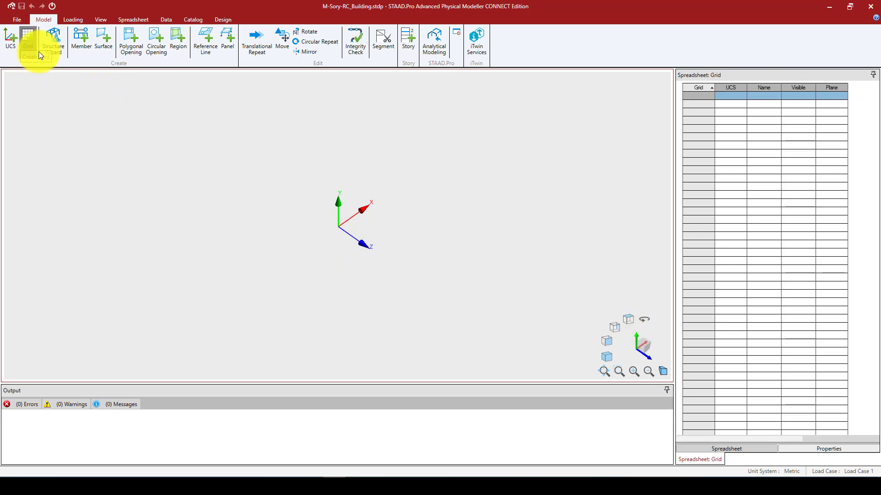
{"action": "left_click", "coordinate": [25, 66]}
{"action": "left_click_drag", "start_coordinate": [406, 160], "coordinate": [498, 151]}
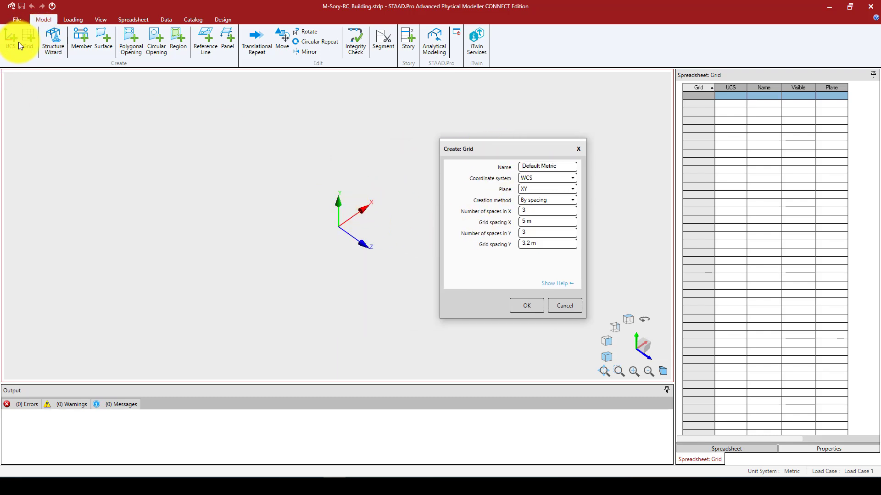
{"action": "left_click_drag", "start_coordinate": [494, 150], "coordinate": [491, 140]}
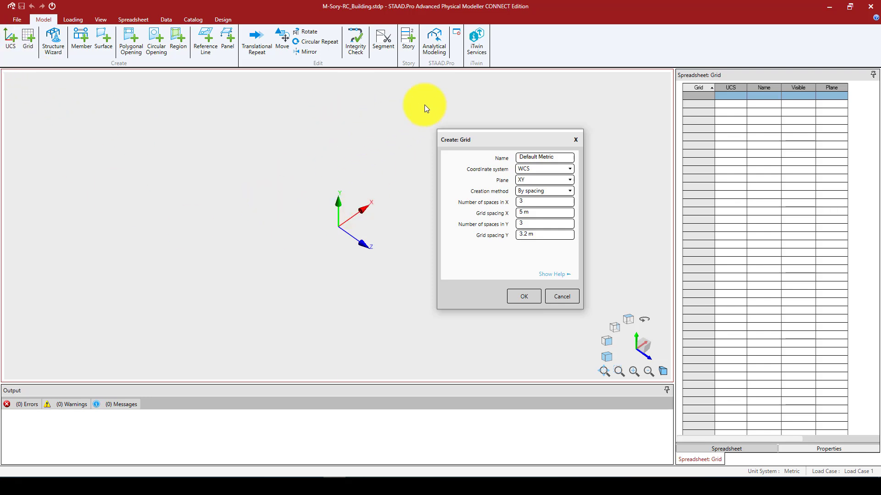
{"action": "left_click_drag", "start_coordinate": [475, 138], "coordinate": [550, 169]}
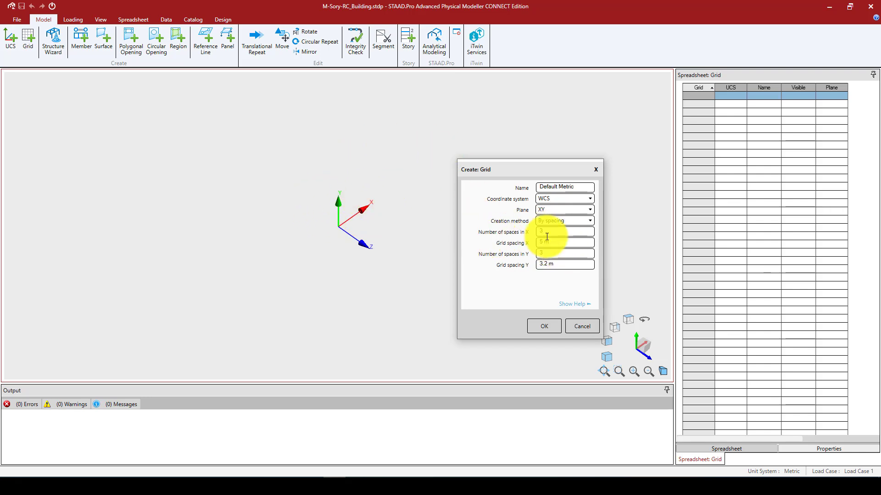
{"action": "key", "text": "BackSpace"}
{"action": "type", "text": "2"}
{"action": "left_click", "coordinate": [554, 244]}
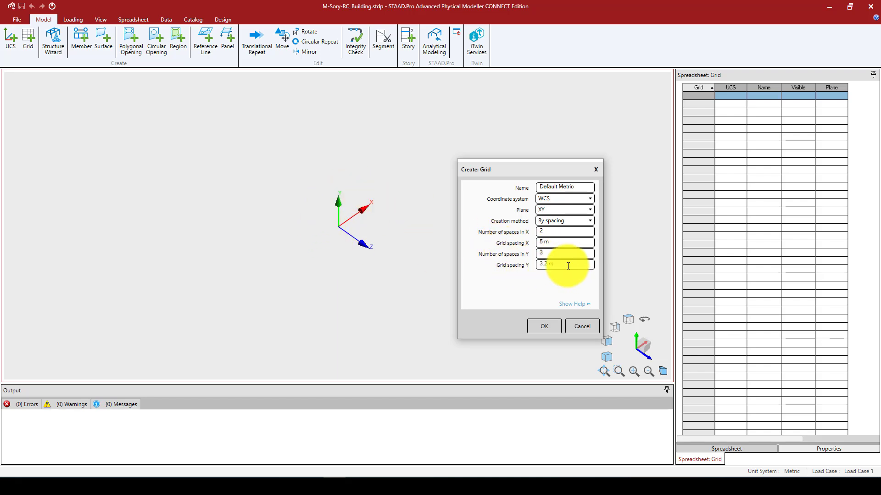
{"action": "left_click", "coordinate": [543, 326]}
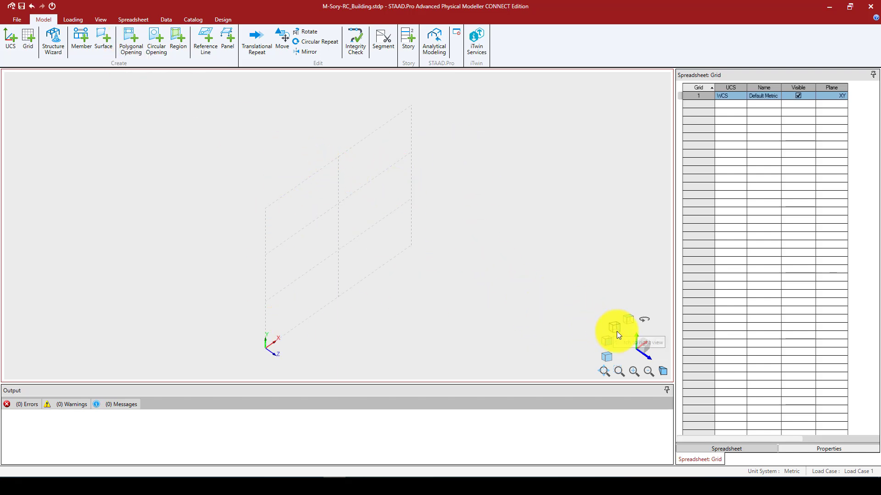
Draw the first-storey frame on the grid with 3.2 m columns at X = 0, 5 and 10 m and one beam across their tops.
{"action": "left_click", "coordinate": [608, 343]}
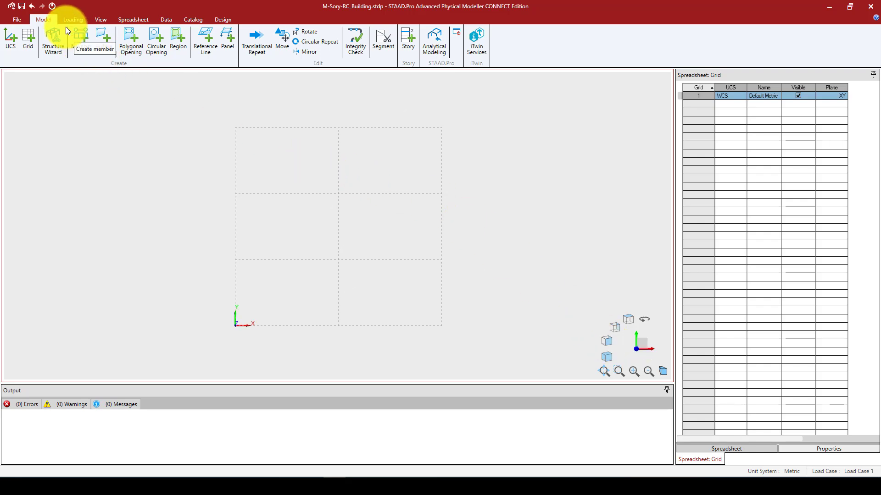
{"action": "left_click", "coordinate": [78, 39]}
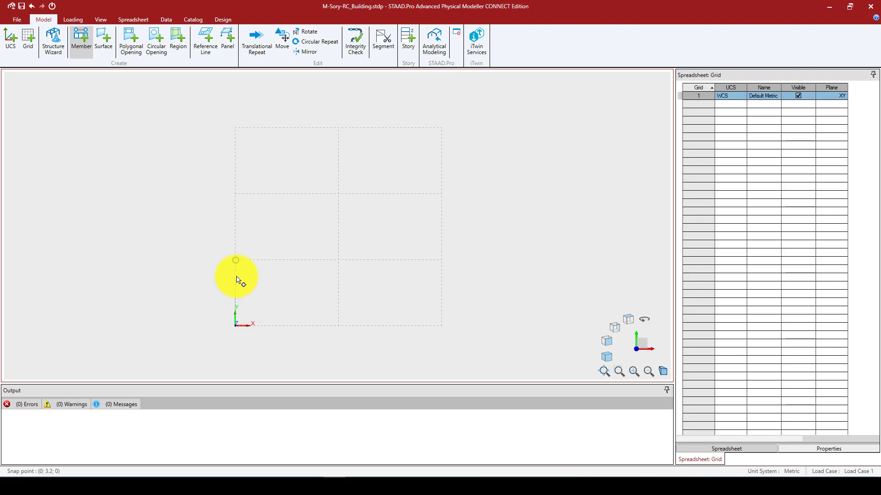
{"action": "left_click", "coordinate": [237, 262]}
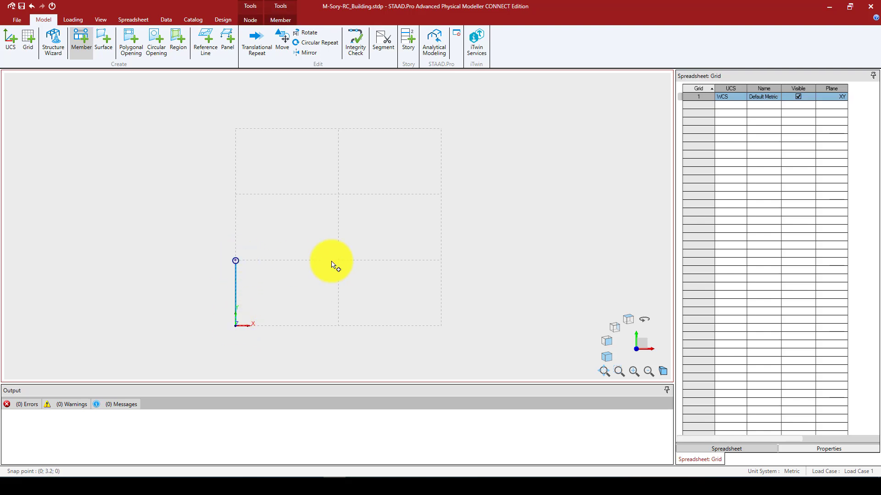
{"action": "left_click", "coordinate": [441, 262]}
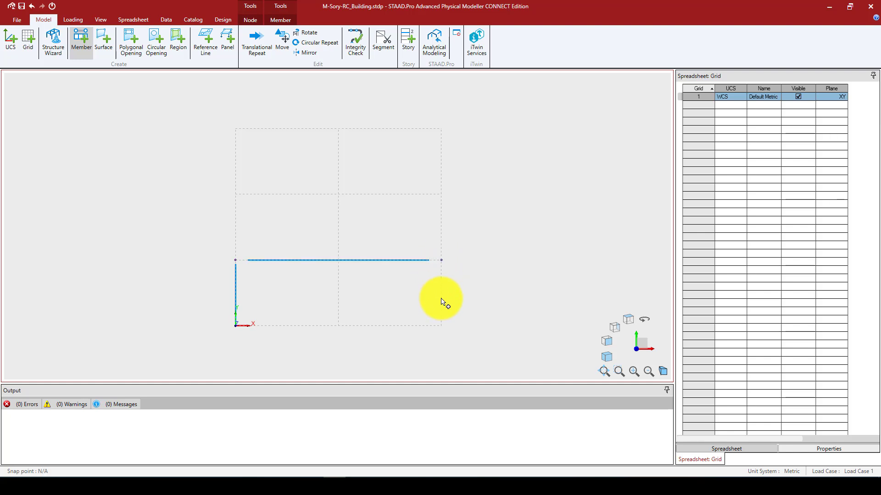
{"action": "left_click", "coordinate": [441, 326]}
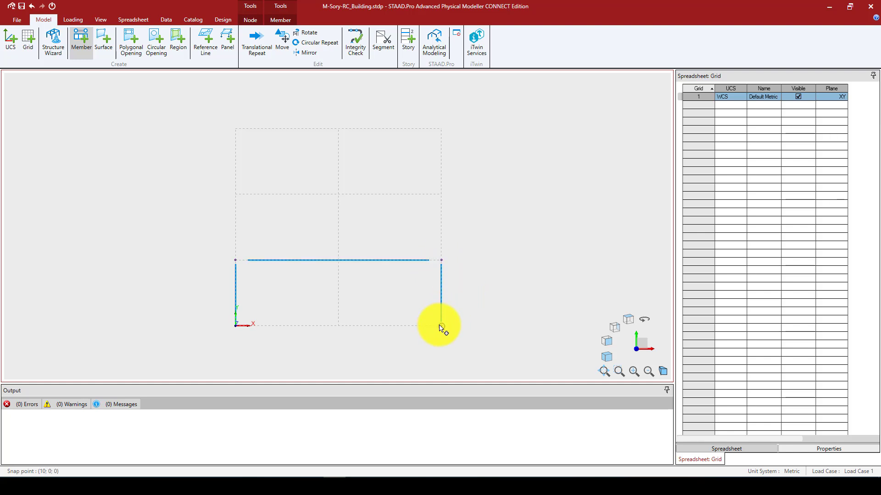
{"action": "left_click", "coordinate": [340, 260]}
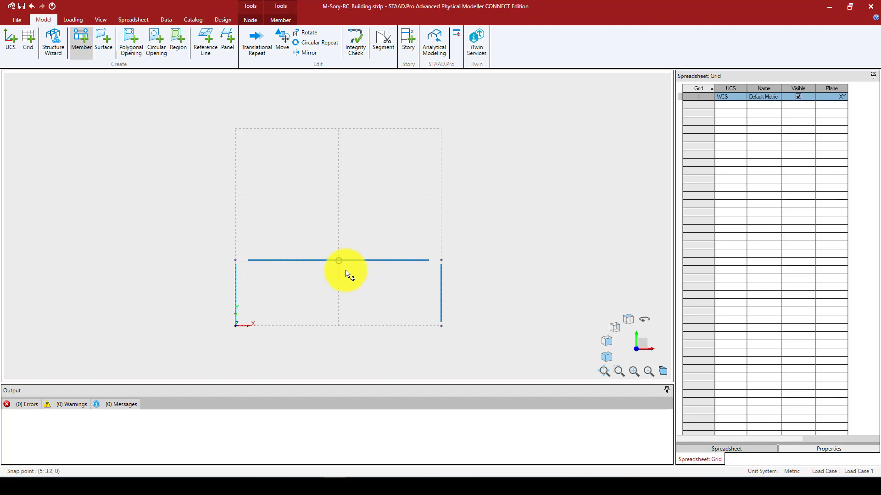
{"action": "left_click", "coordinate": [339, 325]}
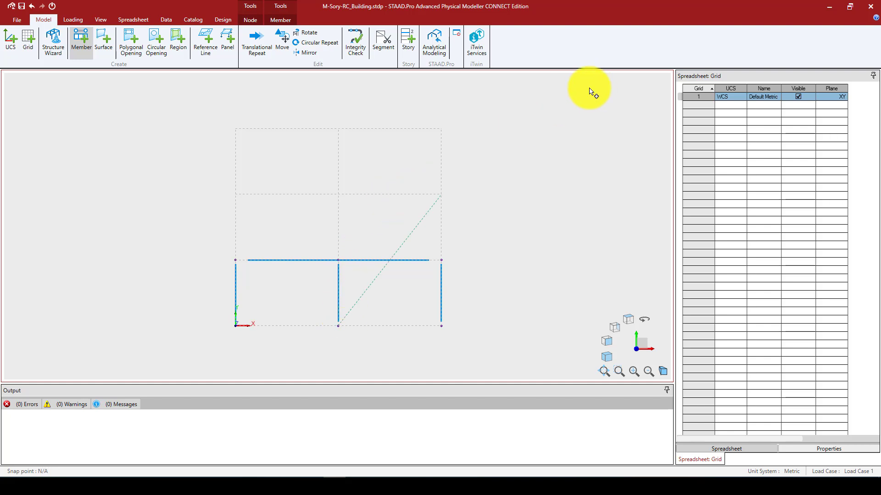
{"action": "key", "text": "Escape"}
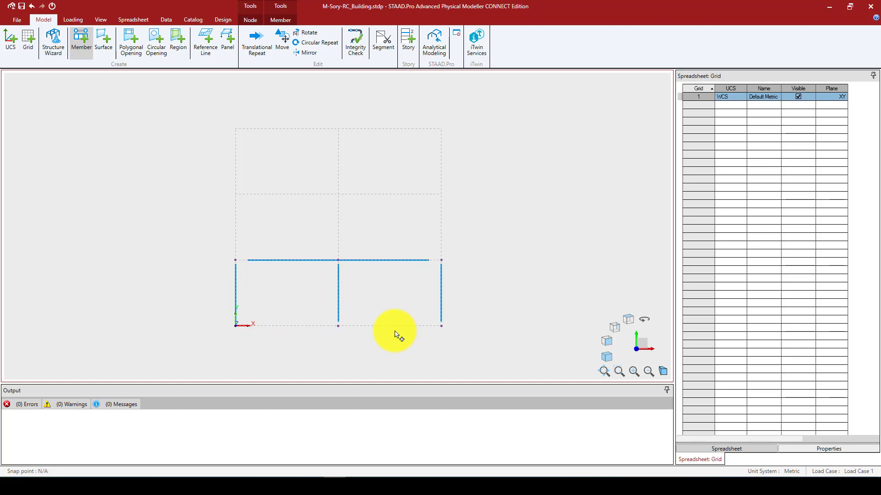
{"action": "key", "text": "Escape"}
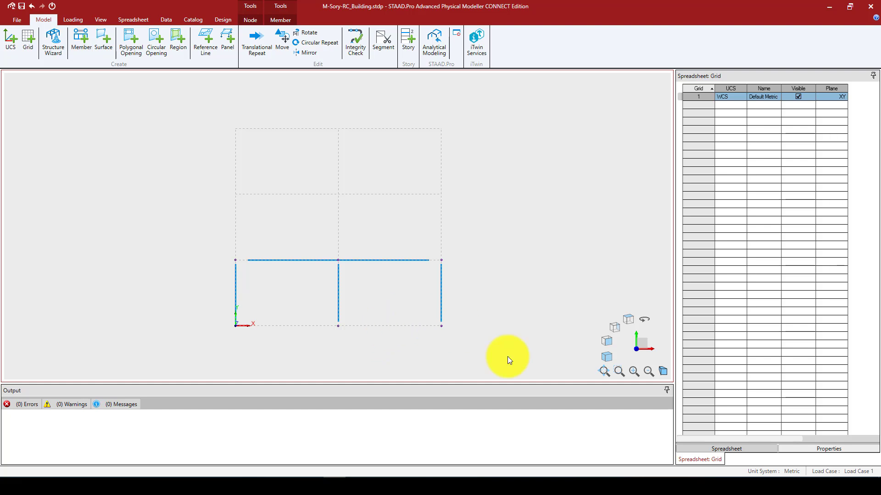
Repeat the whole frame along the Z axis with 3 copies at 6 m spacing using Translational Repeat.
{"action": "left_click", "coordinate": [606, 358]}
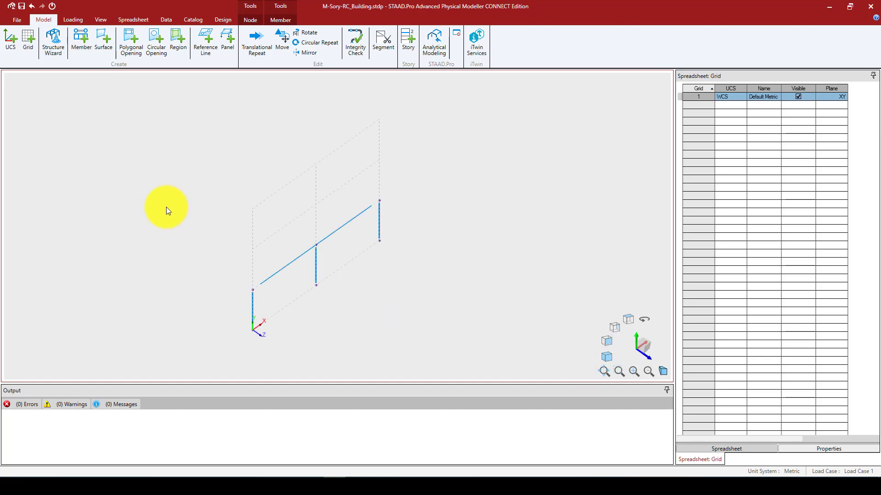
{"action": "left_click_drag", "start_coordinate": [197, 194], "coordinate": [456, 324]}
{"action": "left_click_drag", "start_coordinate": [370, 256], "coordinate": [224, 339]}
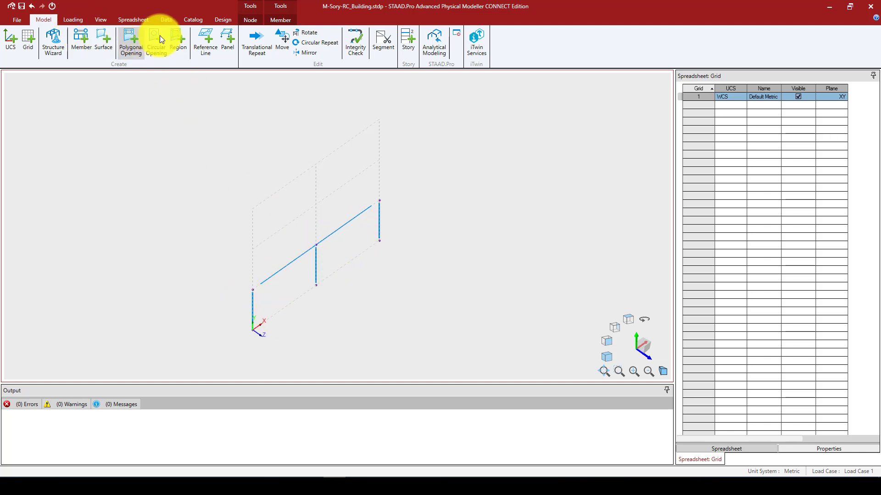
{"action": "left_click", "coordinate": [252, 38]}
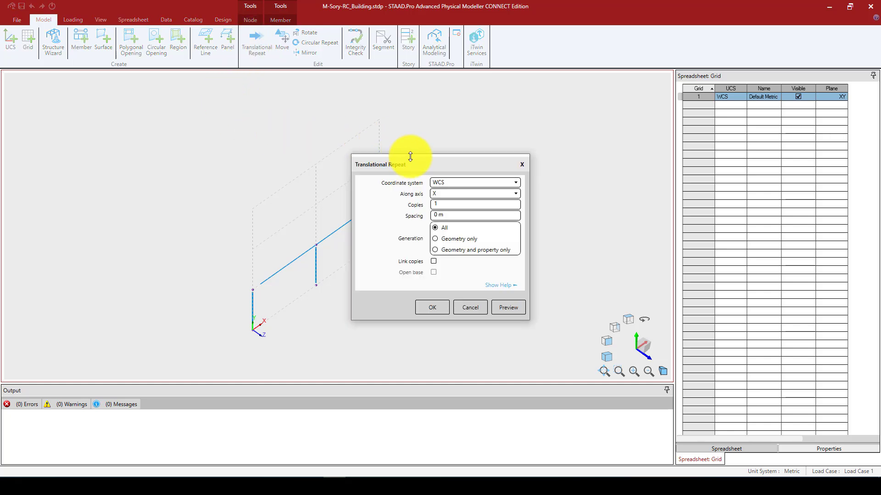
{"action": "left_click_drag", "start_coordinate": [422, 161], "coordinate": [564, 128]}
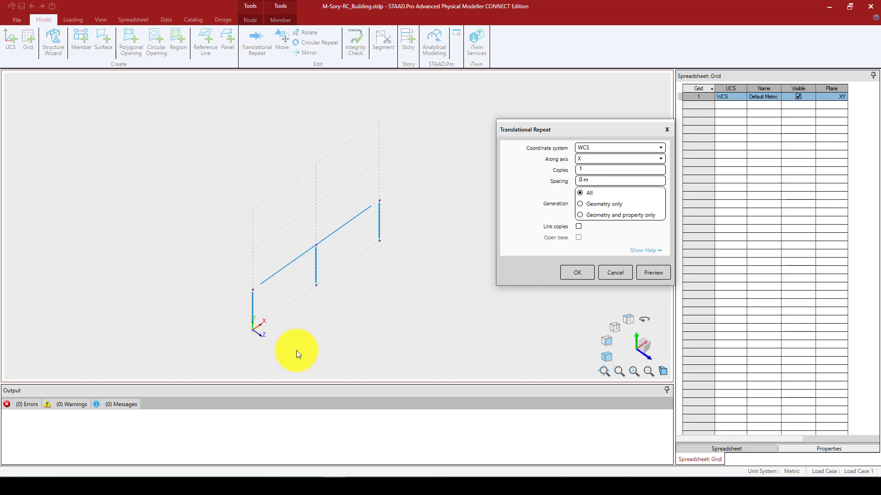
{"action": "left_click", "coordinate": [605, 158]}
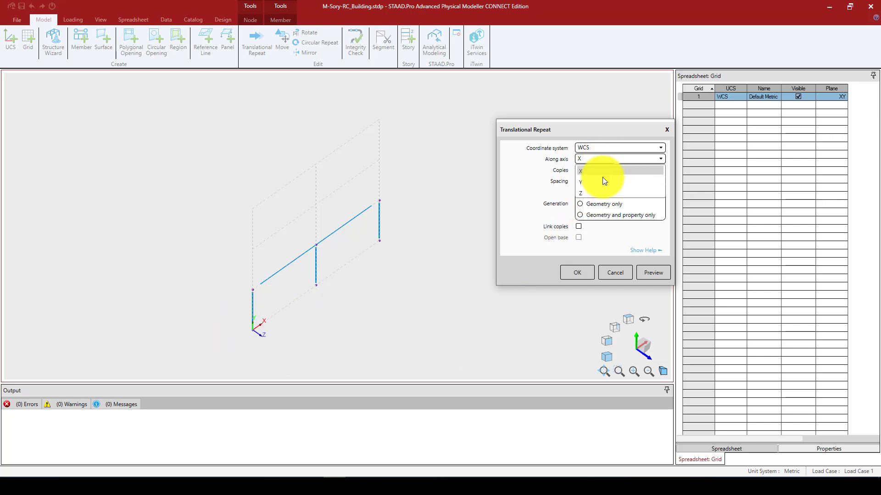
{"action": "left_click", "coordinate": [599, 192]}
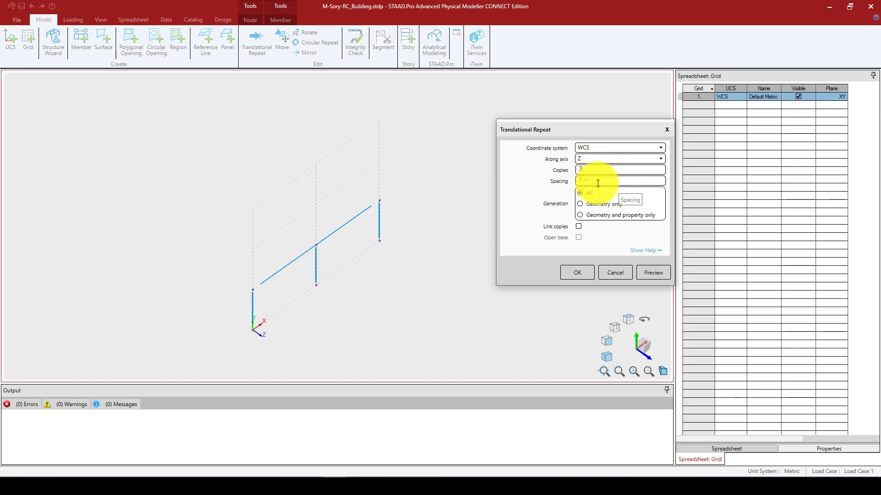
{"action": "type", "text": "6"}
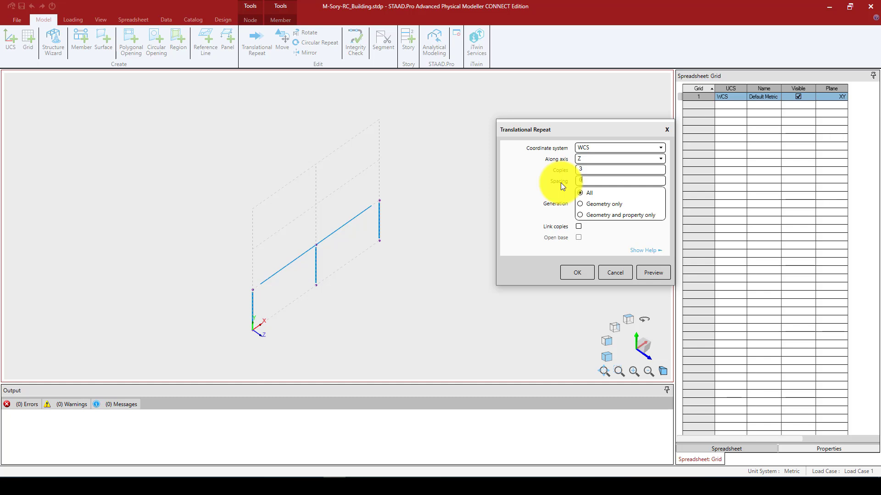
{"action": "left_click", "coordinate": [647, 275]}
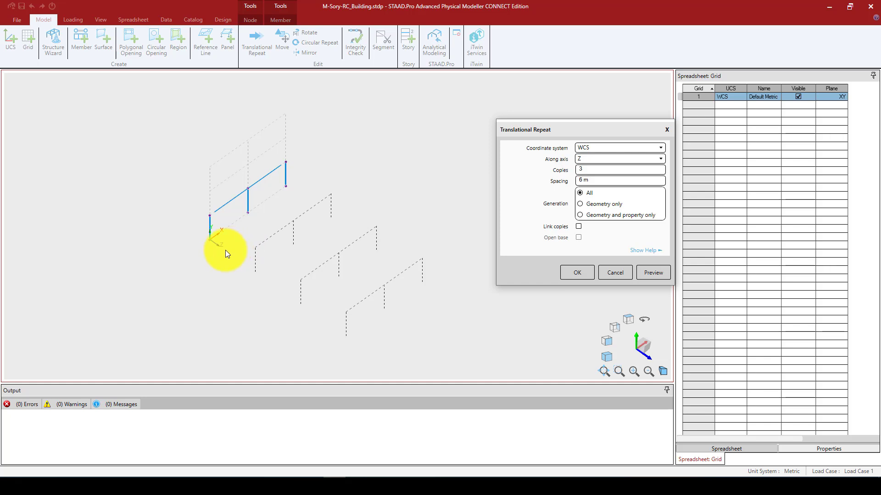
{"action": "left_click", "coordinate": [577, 272]}
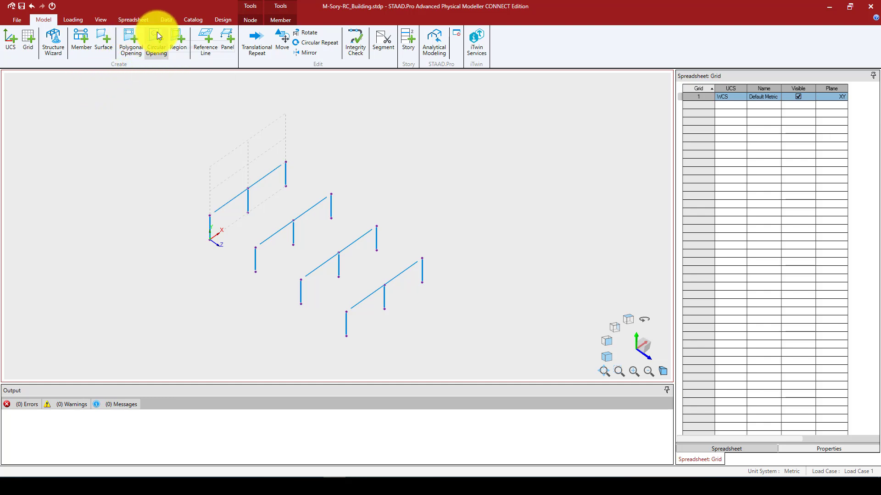
Draw a longitudinal beam along Z through the column tops at X = 0, from the first frame to the last.
{"action": "left_click", "coordinate": [82, 39]}
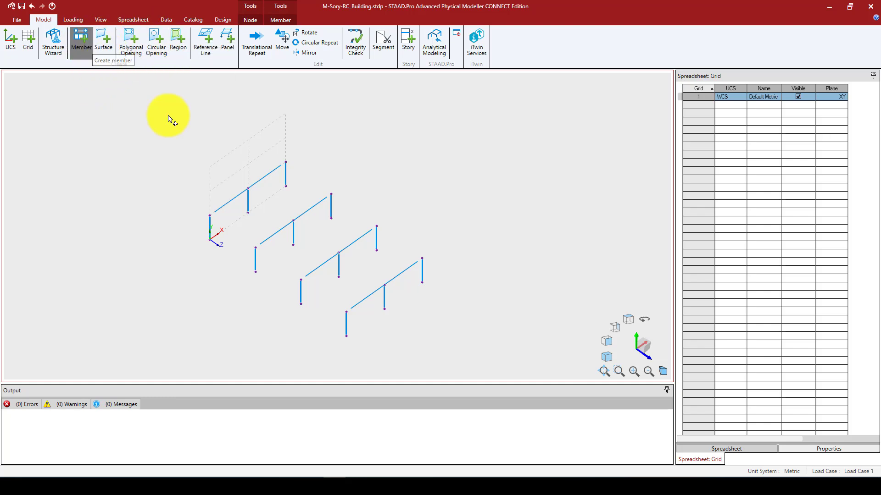
{"action": "left_click", "coordinate": [209, 216]}
{"action": "left_click", "coordinate": [346, 312]}
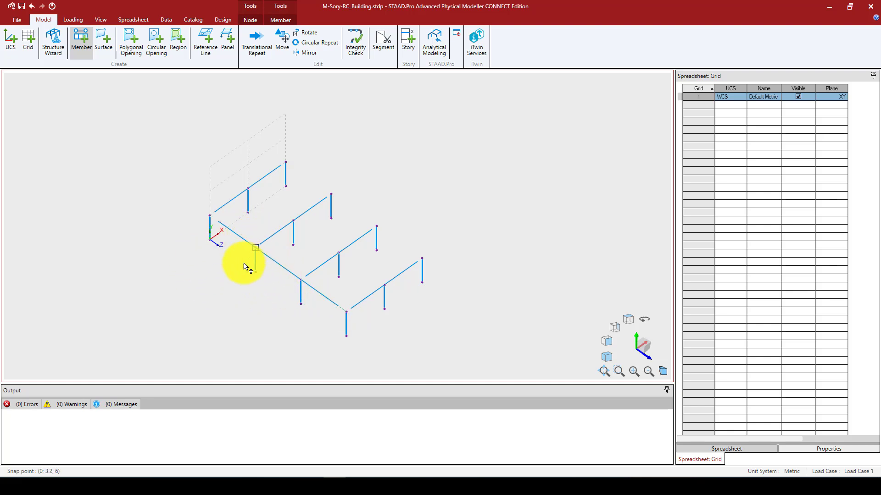
{"action": "right_click", "coordinate": [436, 207]}
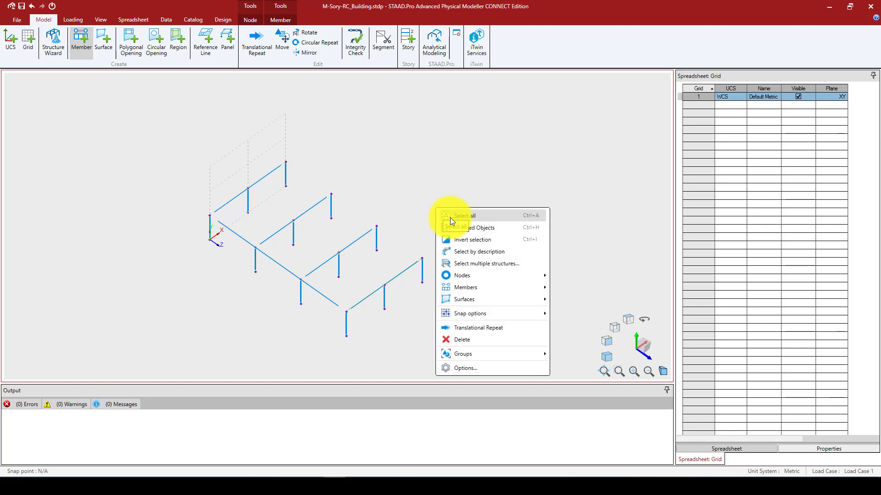
{"action": "left_click", "coordinate": [405, 166]}
{"action": "right_click", "coordinate": [423, 160]}
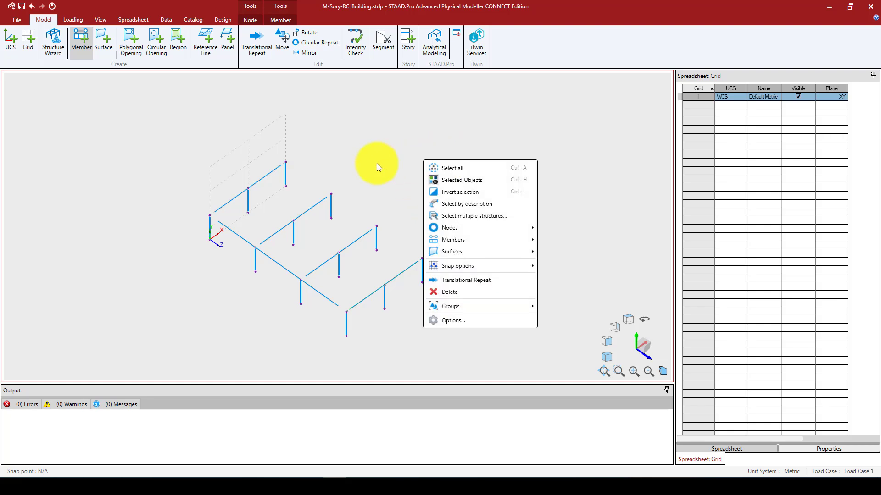
{"action": "left_click", "coordinate": [286, 163]}
{"action": "right_click", "coordinate": [306, 166]}
{"action": "right_click", "coordinate": [310, 158]}
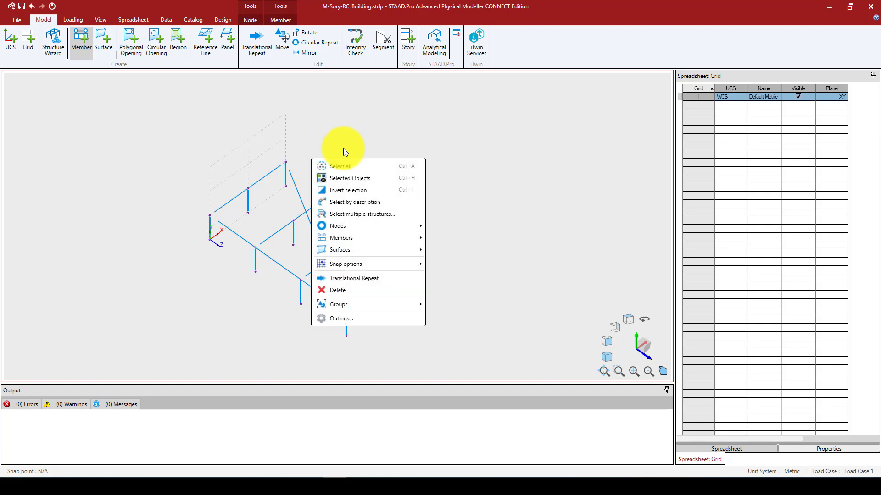
{"action": "left_click", "coordinate": [335, 148]}
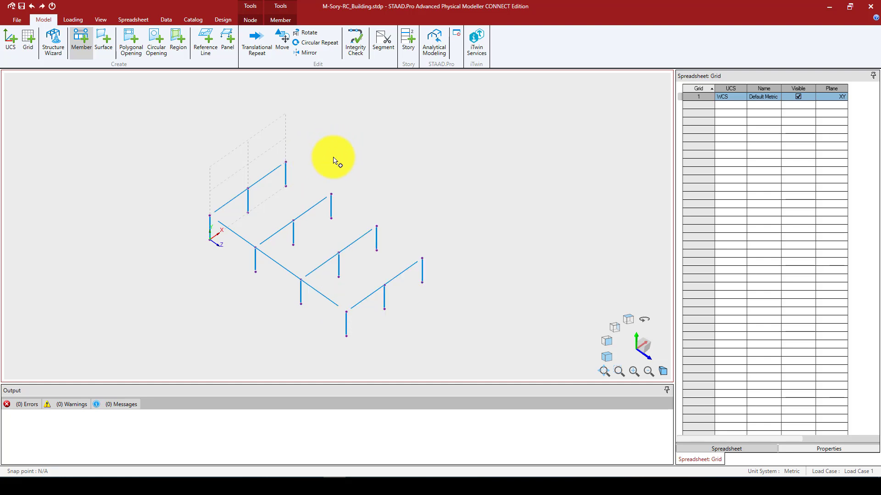
Draw longitudinal beams along Z through the column tops at X = 10 m and X = 5 m, from the first frame to the last.
{"action": "left_click", "coordinate": [436, 226]}
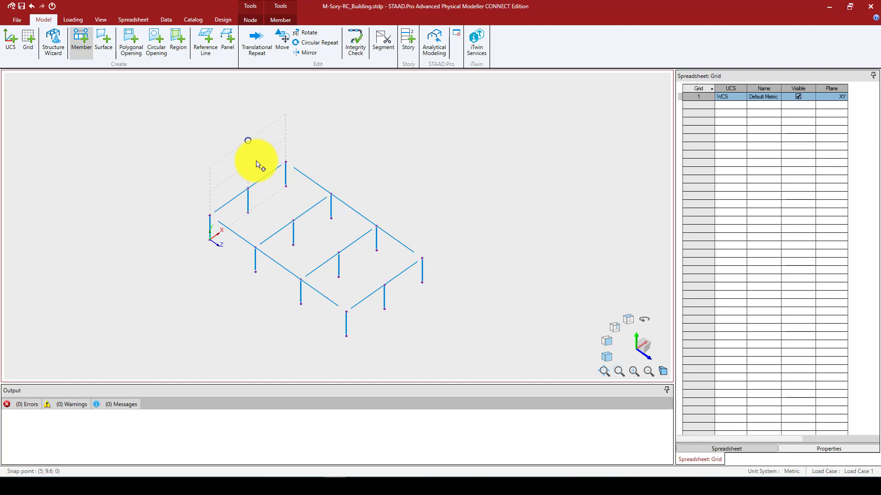
{"action": "left_click", "coordinate": [248, 189]}
{"action": "left_click", "coordinate": [384, 285]}
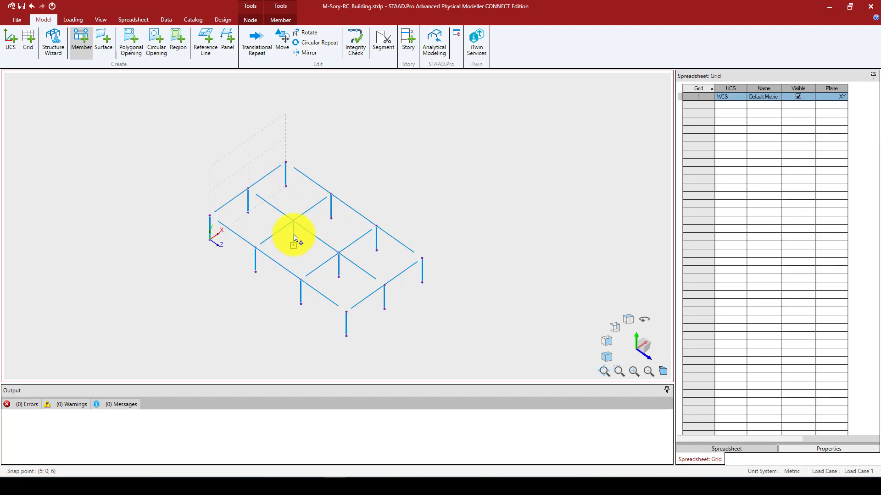
{"action": "scroll", "coordinate": [291, 235], "scroll_direction": "up", "scroll_amount": 1}
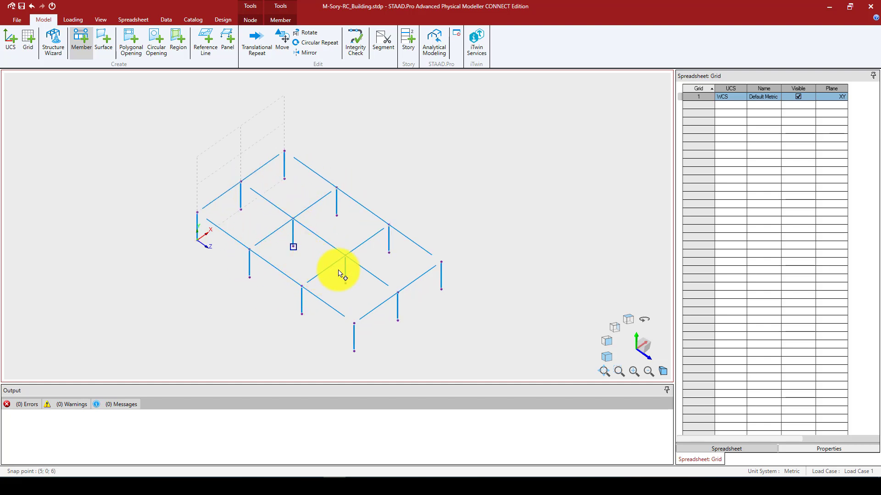
{"action": "scroll", "coordinate": [276, 234], "scroll_direction": "up", "scroll_amount": 2}
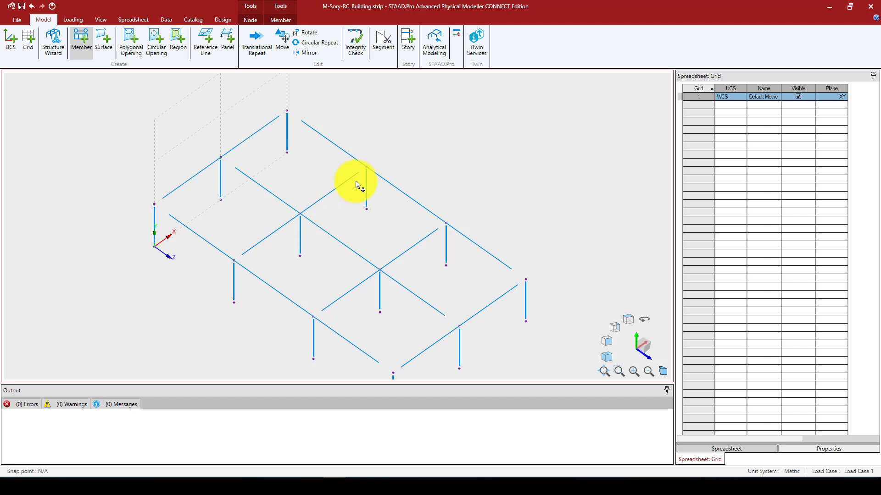
{"action": "key", "text": "Escape"}
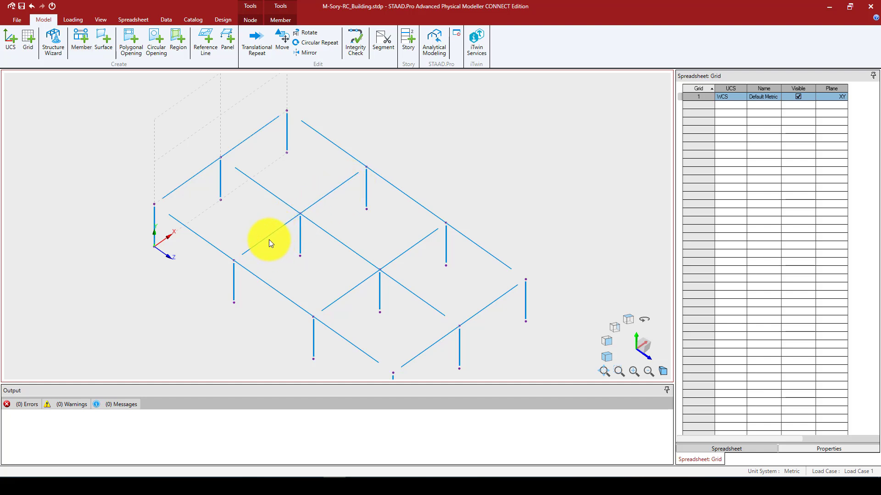
Segment the transverse beam at Z = 6 m and copy its X = 0 to 5 m half once along Z at 3 m spacing.
{"action": "left_click", "coordinate": [269, 236]}
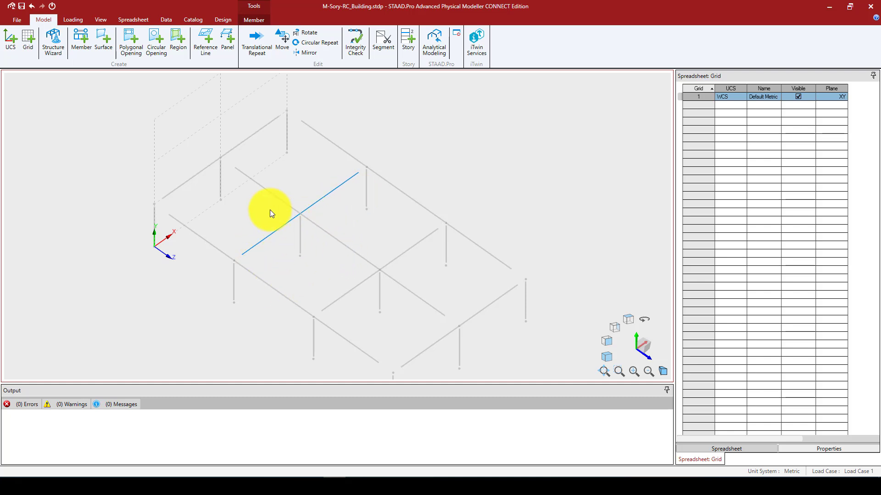
{"action": "left_click", "coordinate": [381, 46]}
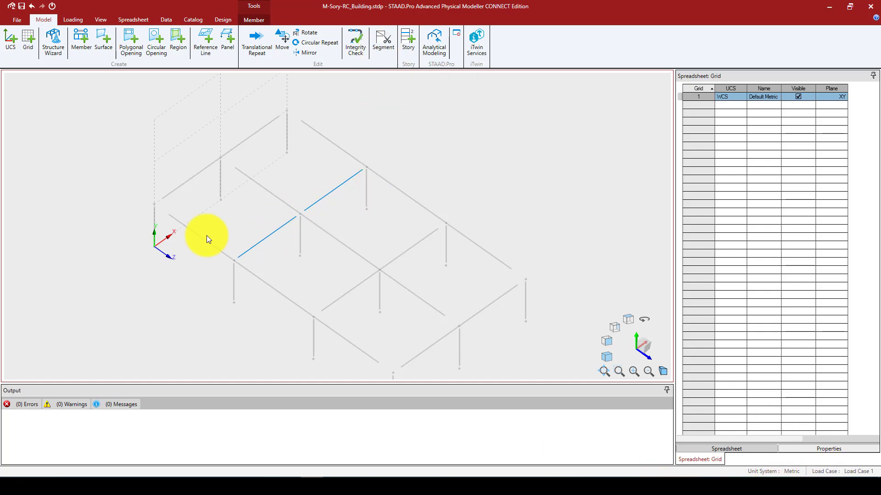
{"action": "left_click", "coordinate": [276, 232]}
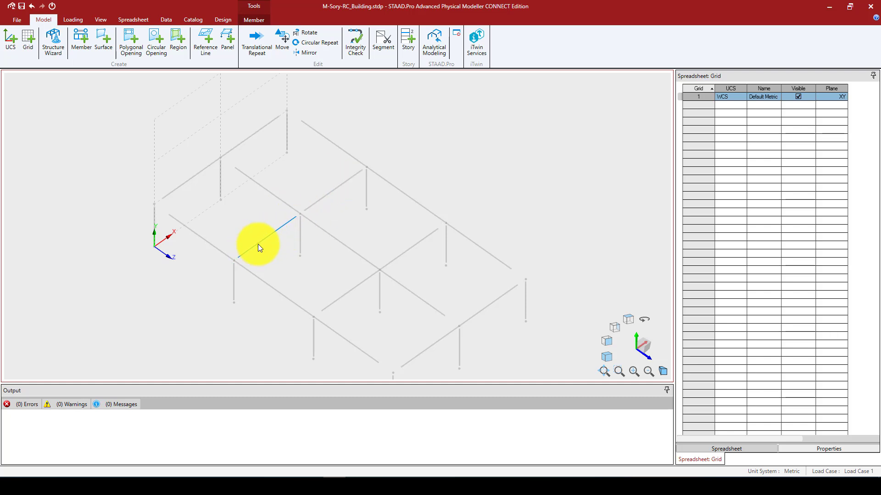
{"action": "left_click", "coordinate": [259, 38]}
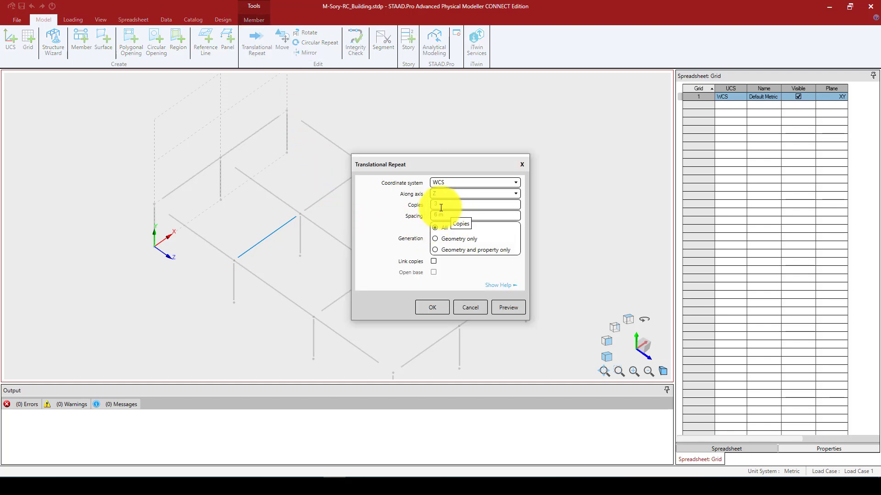
{"action": "type", "text": "1"}
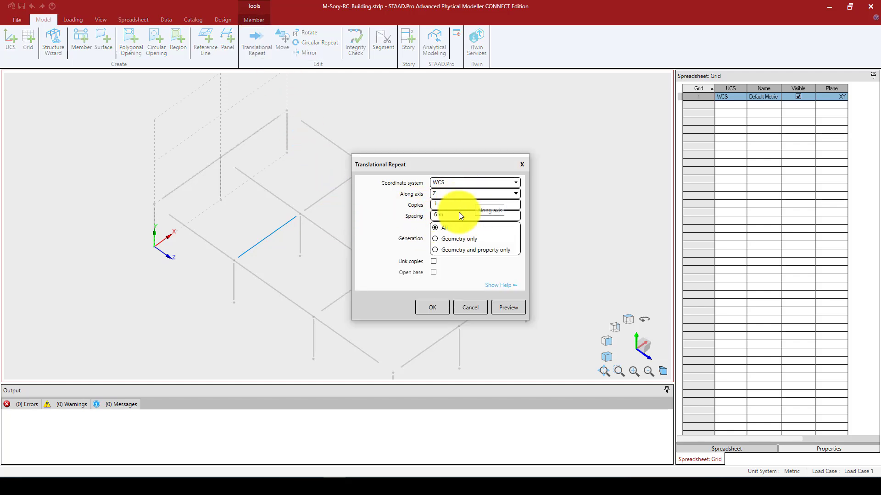
{"action": "left_click_drag", "start_coordinate": [437, 214], "coordinate": [429, 214]}
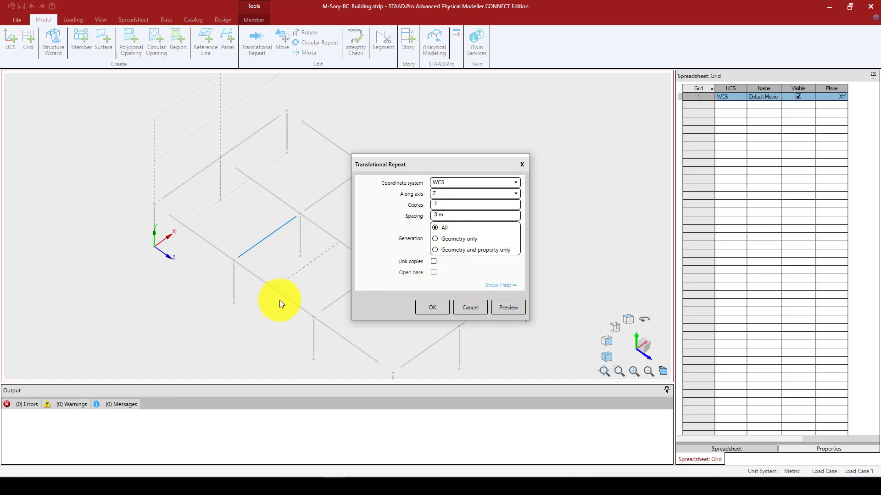
{"action": "left_click", "coordinate": [448, 305]}
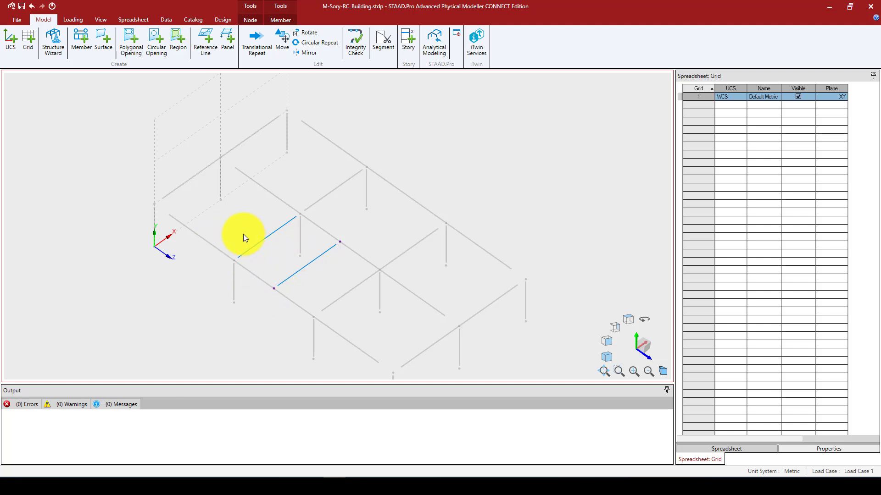
{"action": "scroll", "coordinate": [244, 234], "scroll_direction": "down", "scroll_amount": 1}
{"action": "left_click", "coordinate": [224, 294]}
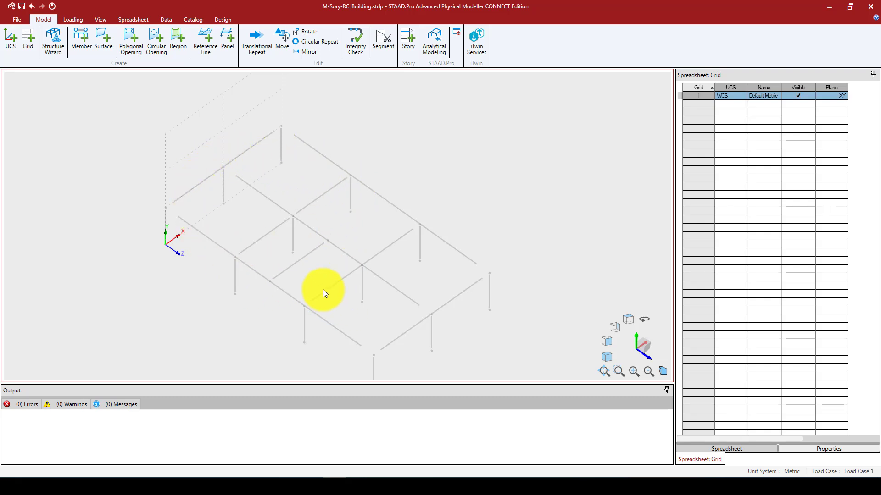
Create a rectangular slab surface at Y = 3.2 m spanning the four outer column tops of the 10 m by 18 m floor.
{"action": "left_click", "coordinate": [132, 52]}
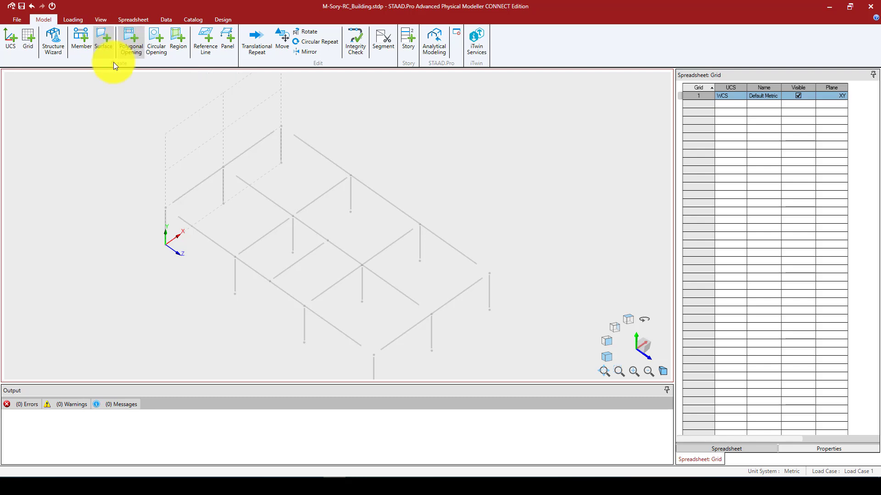
{"action": "left_click", "coordinate": [108, 56]}
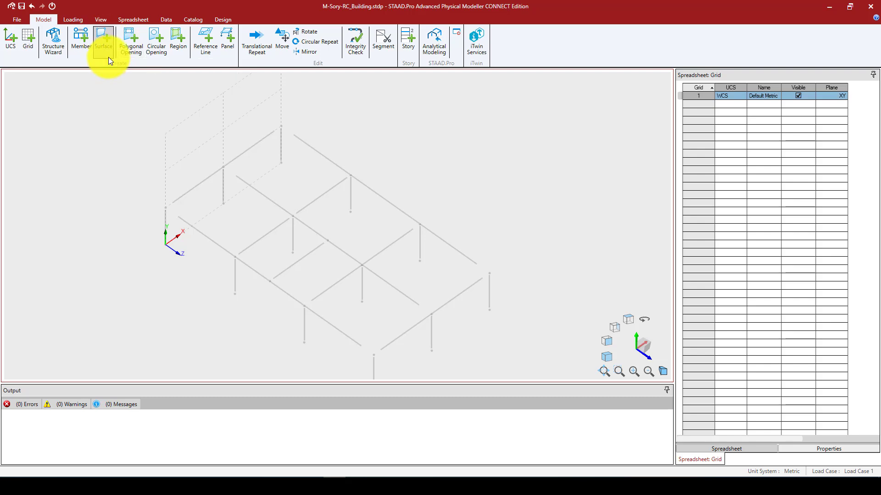
{"action": "left_click", "coordinate": [166, 208]}
{"action": "left_click", "coordinate": [281, 127]}
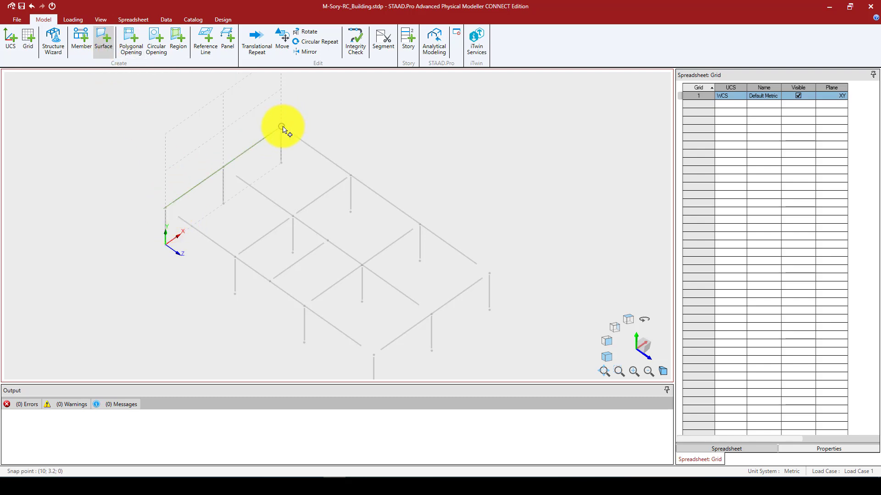
{"action": "left_click", "coordinate": [489, 273]}
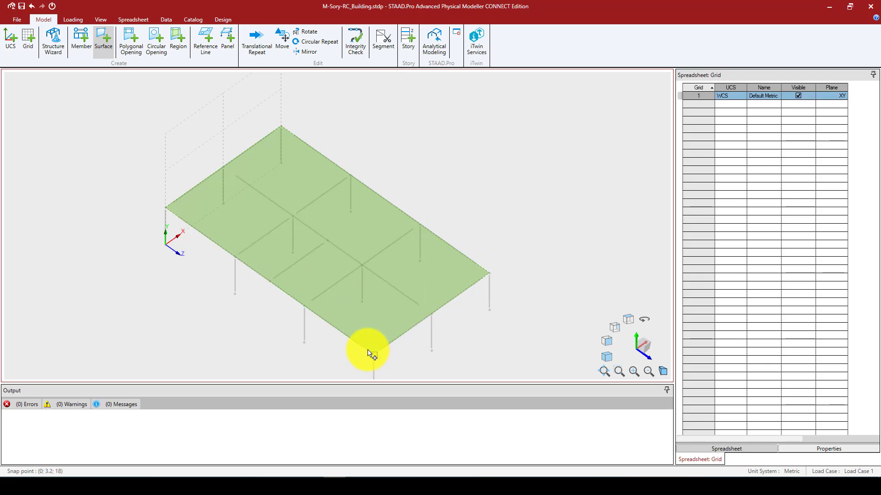
{"action": "double_click", "coordinate": [373, 355]}
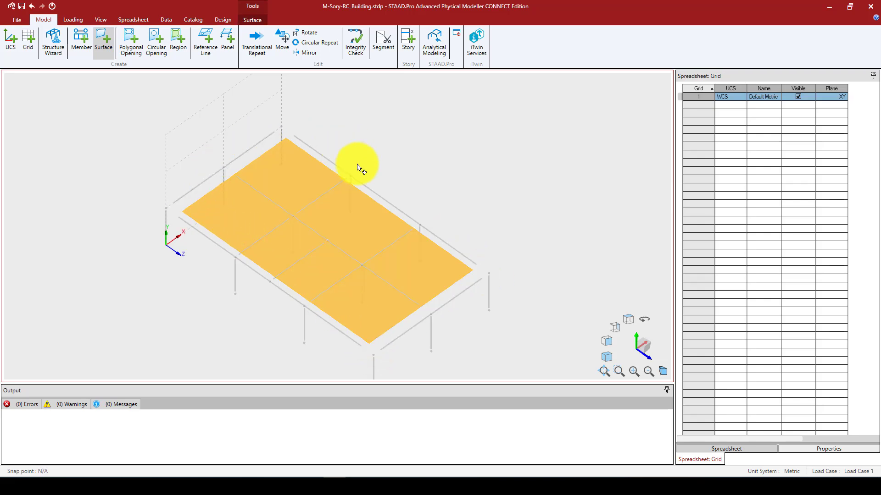
{"action": "scroll", "coordinate": [354, 270], "scroll_direction": "up", "scroll_amount": 1}
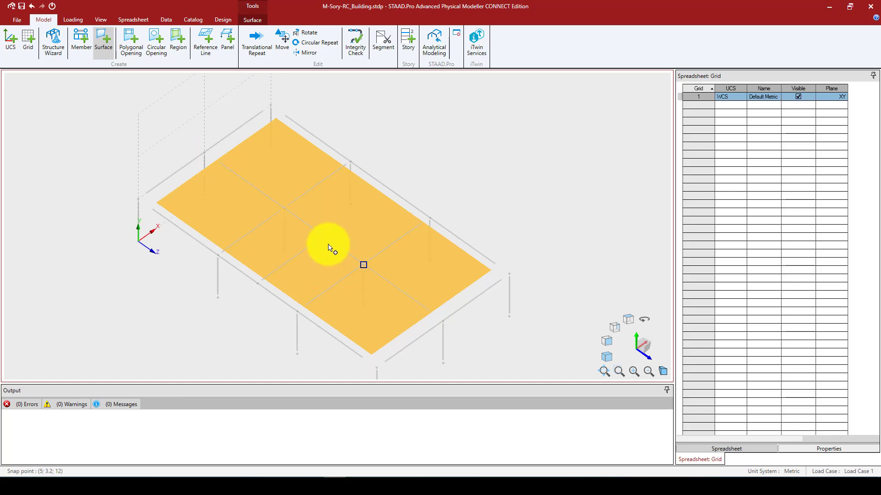
{"action": "scroll", "coordinate": [329, 247], "scroll_direction": "up", "scroll_amount": 2}
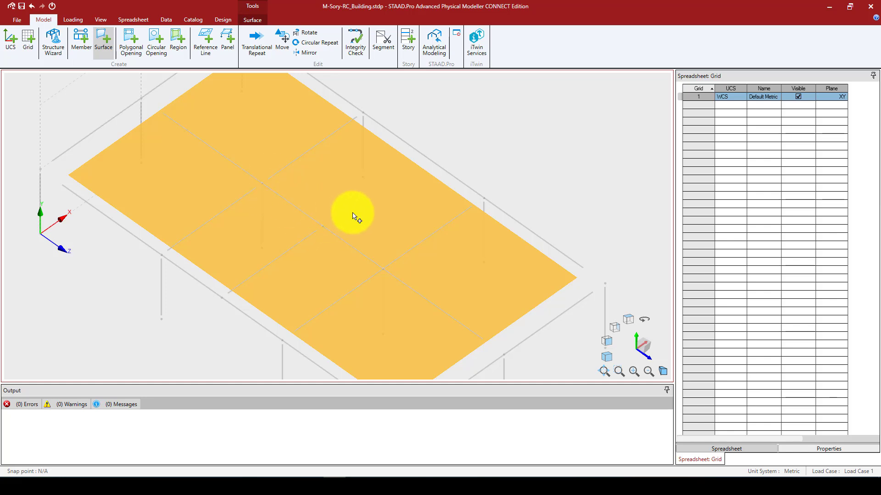
{"action": "scroll", "coordinate": [353, 215], "scroll_direction": "up", "scroll_amount": 2}
{"action": "scroll", "coordinate": [334, 197], "scroll_direction": "down", "scroll_amount": 4}
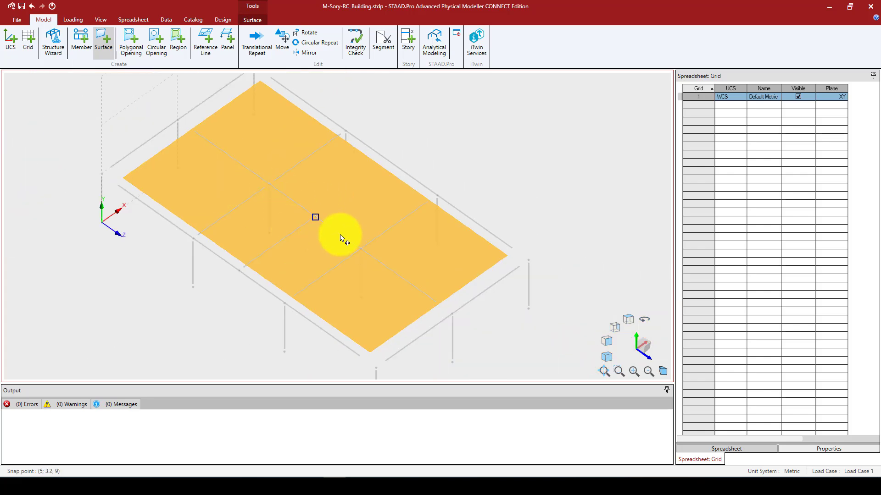
{"action": "scroll", "coordinate": [344, 239], "scroll_direction": "down", "scroll_amount": 1}
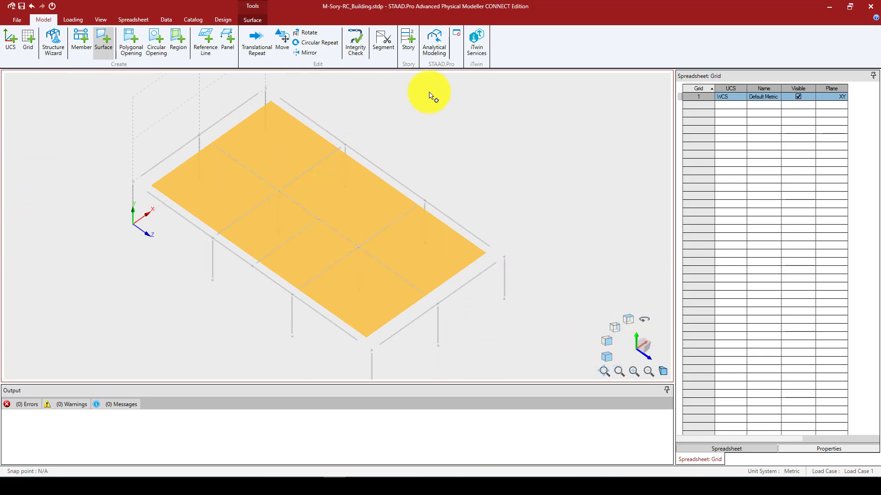
Save the physical model, generate the analytical model from it, and close the Physical Modeler to inspect the meshed slab.
{"action": "left_click", "coordinate": [434, 49]}
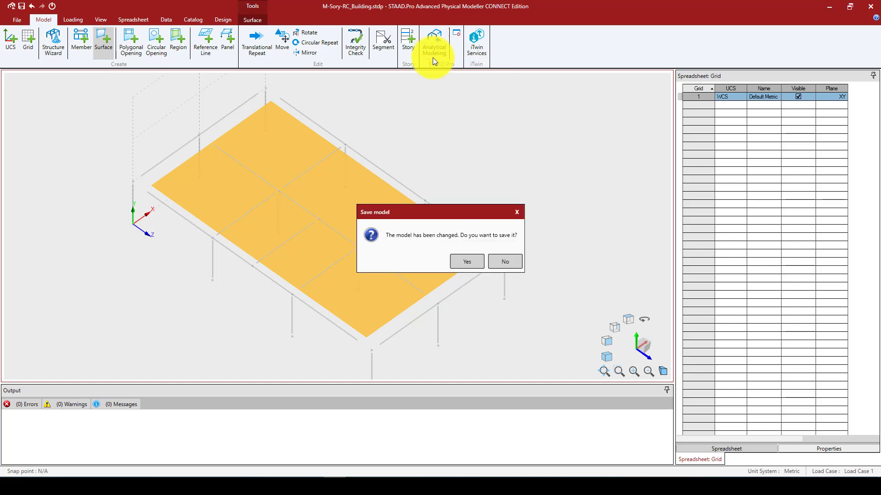
{"action": "left_click", "coordinate": [465, 262]}
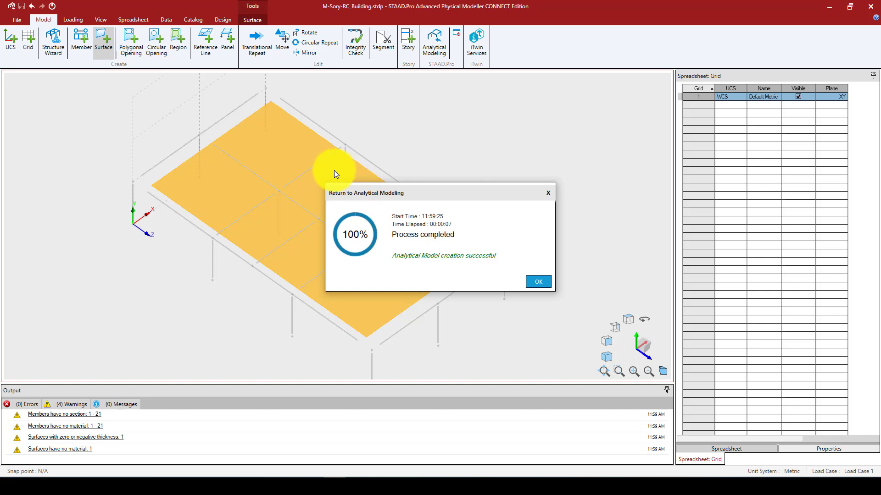
{"action": "left_click", "coordinate": [535, 282]}
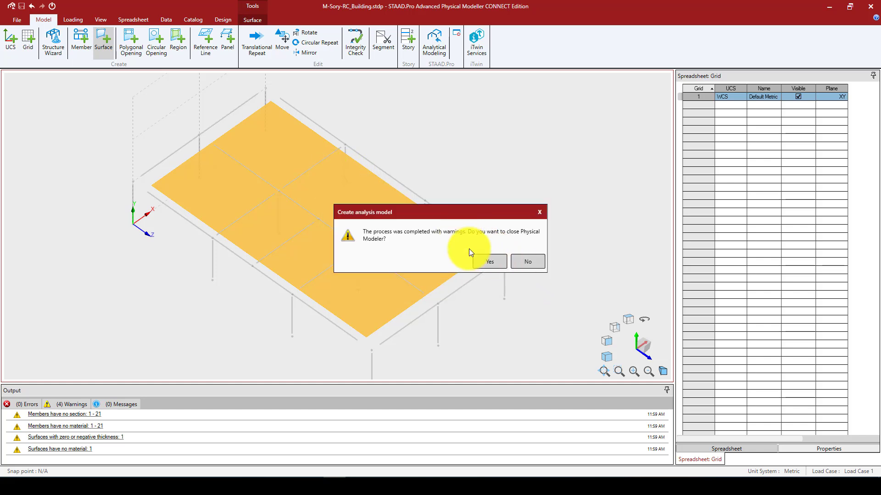
{"action": "left_click", "coordinate": [490, 261]}
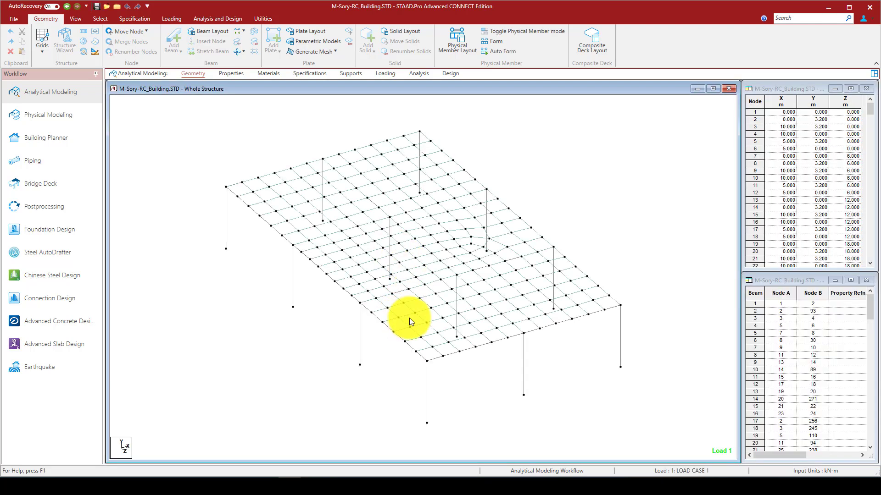
{"action": "middle_click_drag", "start_coordinate": [425, 276], "coordinate": [382, 277]}
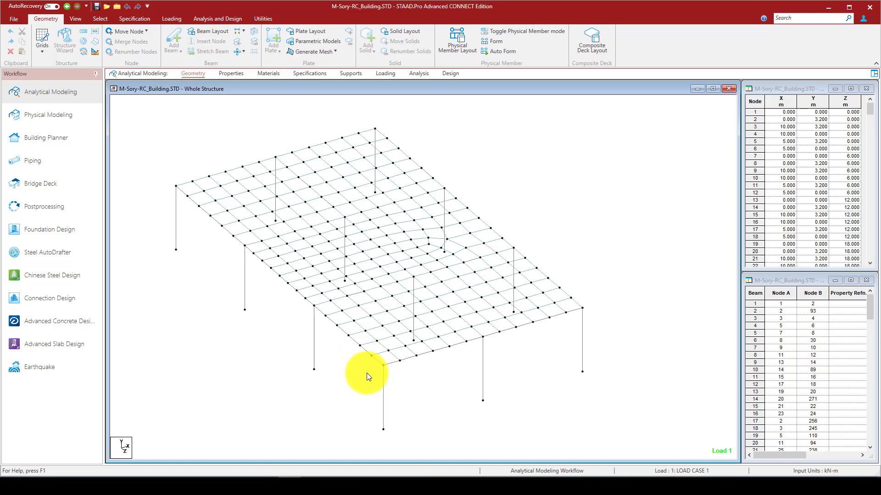
{"action": "middle_click_drag", "start_coordinate": [363, 371], "coordinate": [406, 349]}
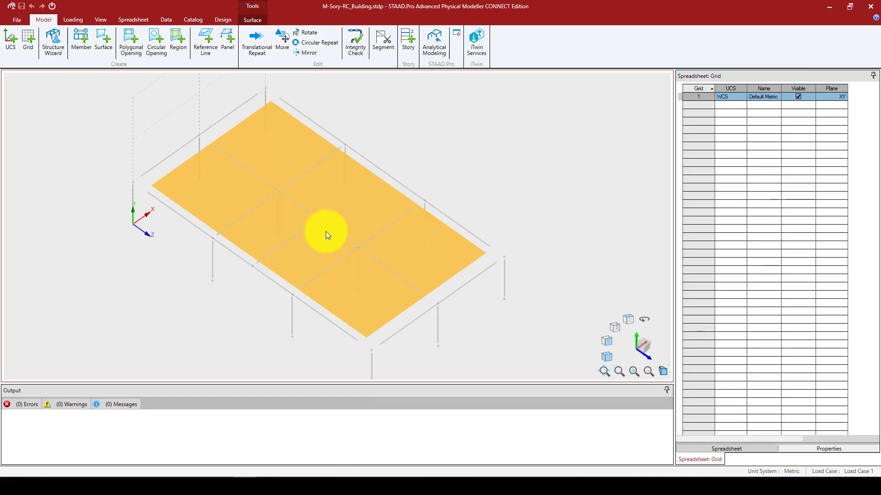
In the Physical Modeler, cut a polygonal slab opening between X = 0 and 5 m and Z = 9 and 12 m.
{"action": "scroll", "coordinate": [311, 234], "scroll_direction": "down", "scroll_amount": 2}
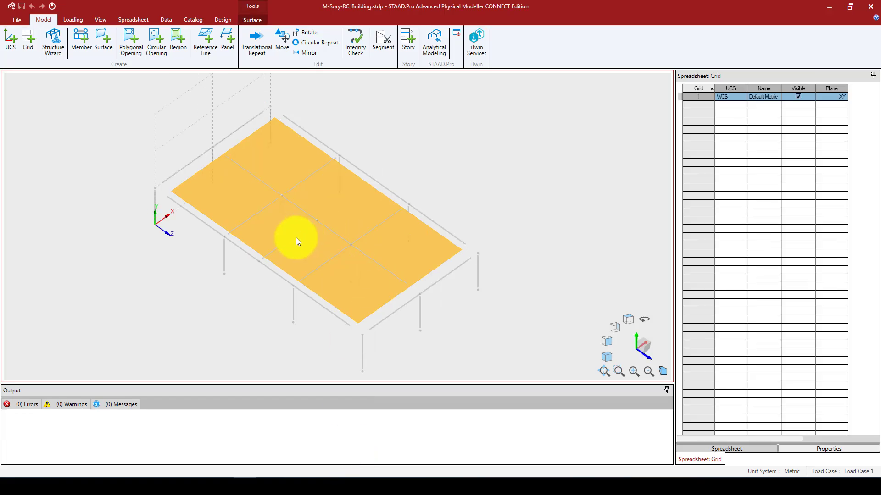
{"action": "left_click", "coordinate": [228, 312]}
{"action": "scroll", "coordinate": [303, 241], "scroll_direction": "up", "scroll_amount": 4}
{"action": "scroll", "coordinate": [298, 212], "scroll_direction": "down", "scroll_amount": 1}
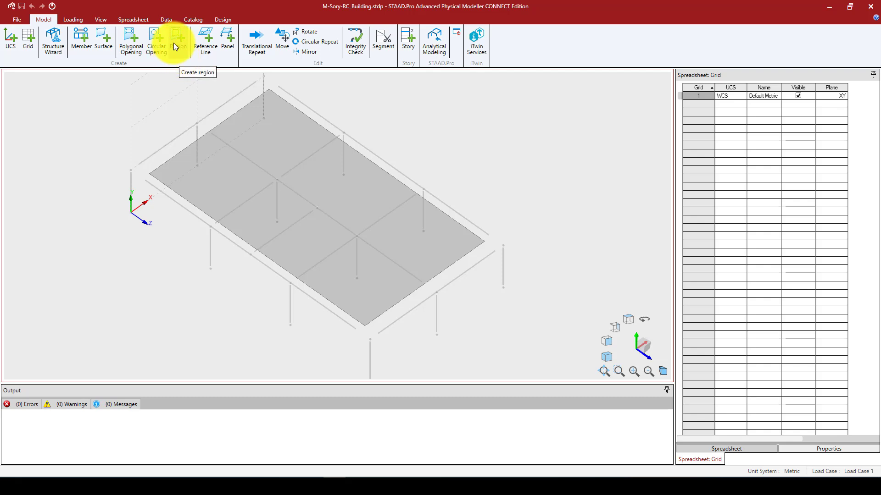
{"action": "left_click", "coordinate": [131, 35]}
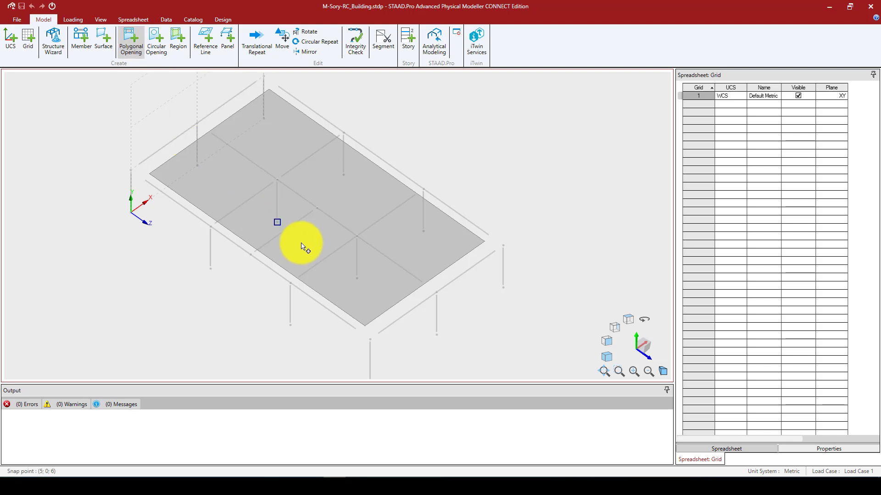
{"action": "left_click", "coordinate": [250, 255]}
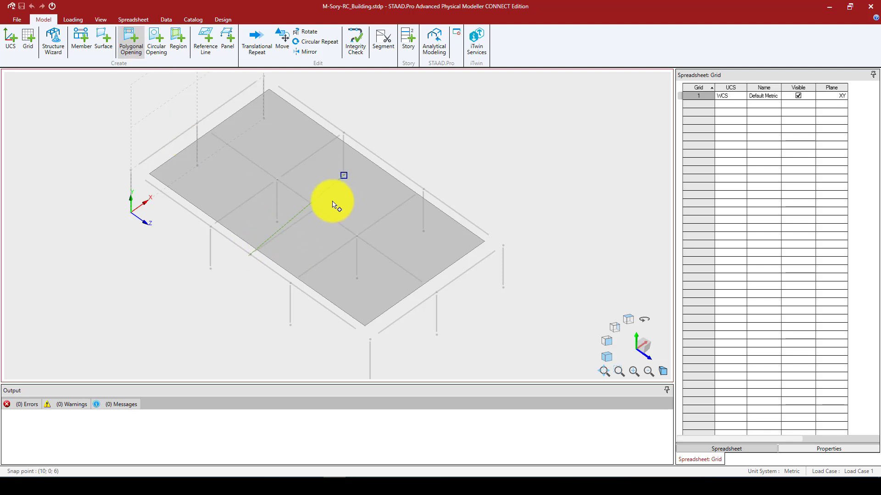
{"action": "left_click", "coordinate": [317, 208]}
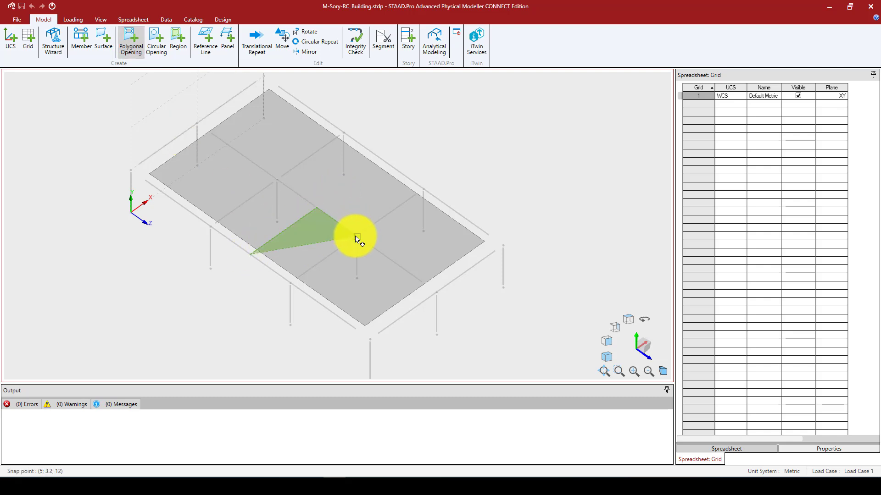
{"action": "left_click", "coordinate": [356, 236]}
{"action": "double_click", "coordinate": [291, 281]}
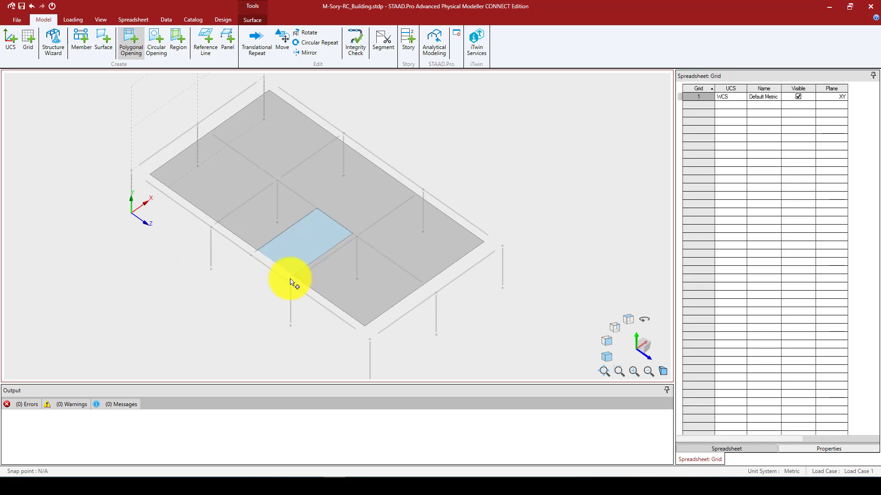
{"action": "scroll", "coordinate": [298, 183], "scroll_direction": "up", "scroll_amount": 2}
{"action": "scroll", "coordinate": [373, 216], "scroll_direction": "down", "scroll_amount": 1}
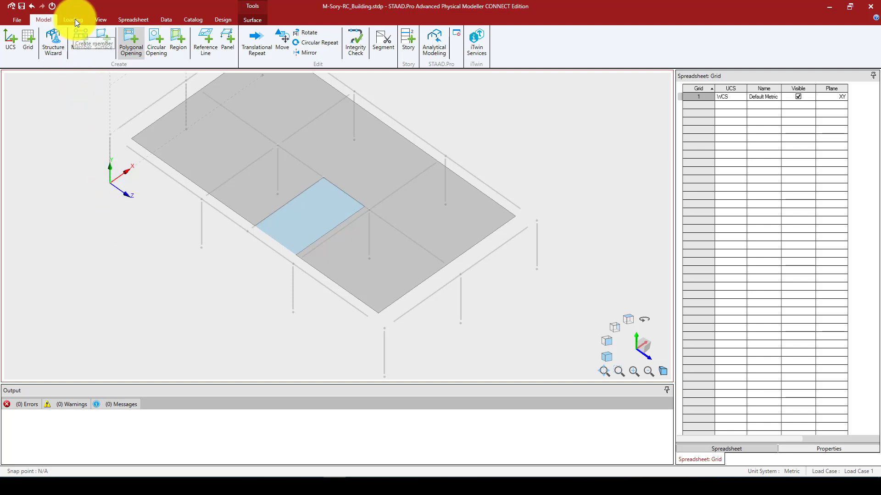
Select all the columns in the front view and start a prismatic rectangular section assignment for them.
{"action": "key", "text": "Escape"}
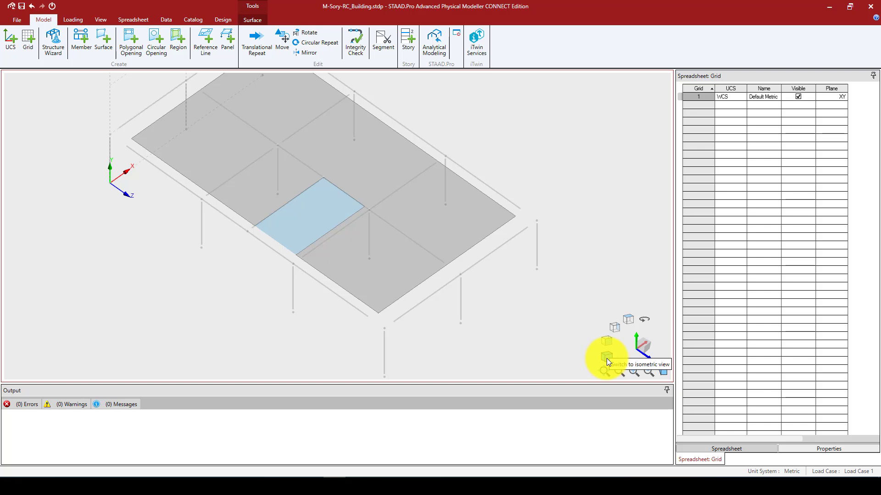
{"action": "left_click", "coordinate": [606, 341]}
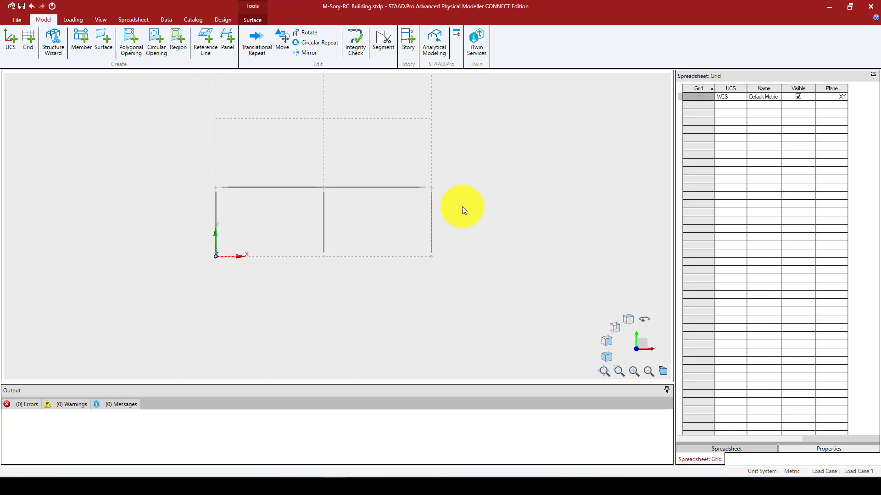
{"action": "left_click_drag", "start_coordinate": [375, 216], "coordinate": [147, 219]}
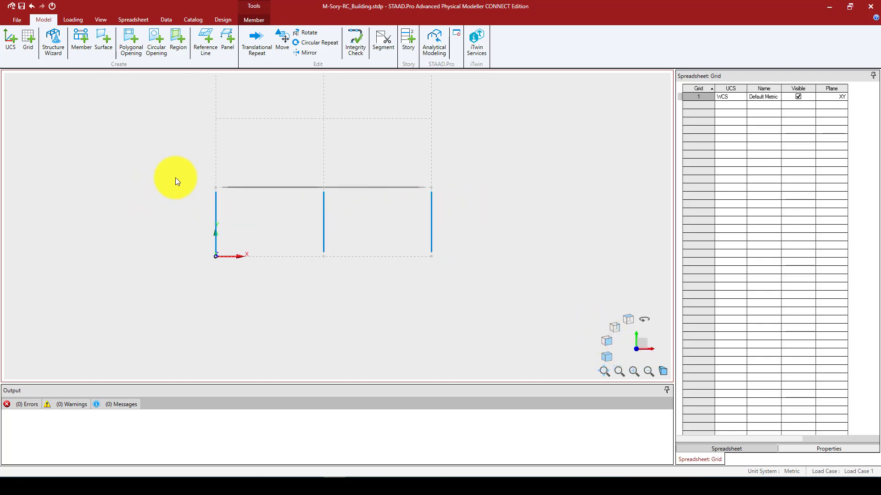
{"action": "left_click", "coordinate": [254, 20]}
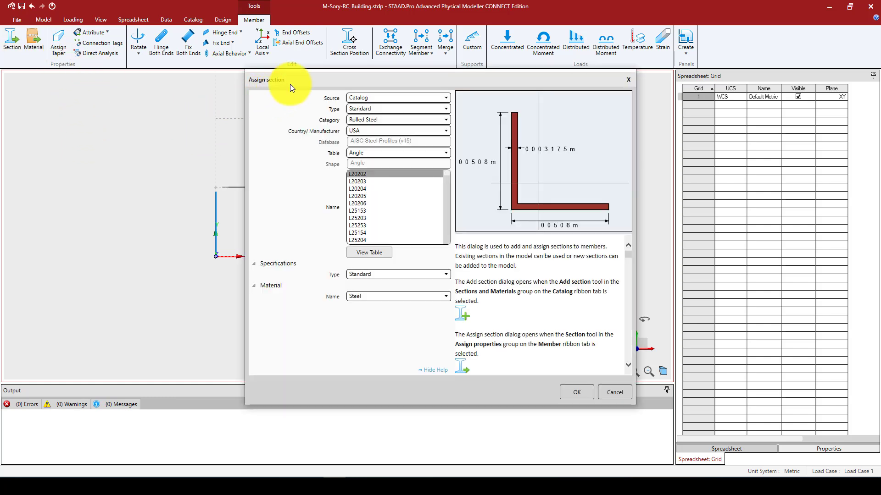
{"action": "left_click_drag", "start_coordinate": [292, 77], "coordinate": [249, 68]}
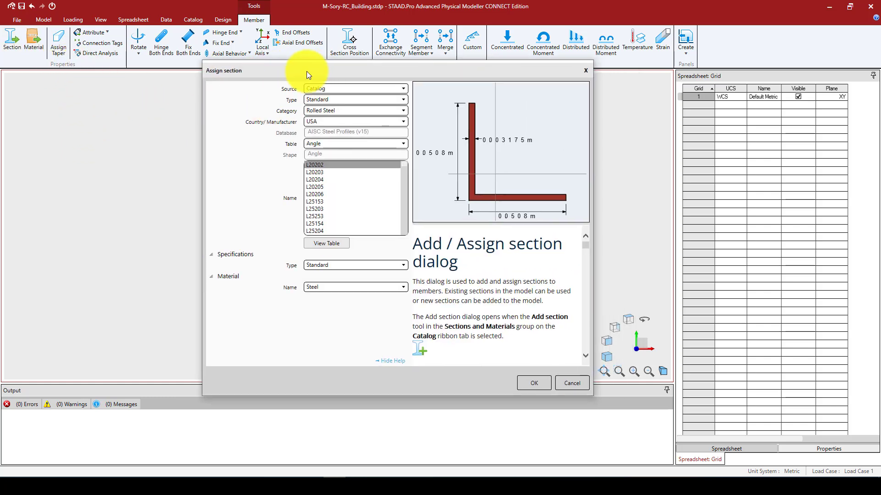
{"action": "left_click_drag", "start_coordinate": [307, 71], "coordinate": [263, 70]}
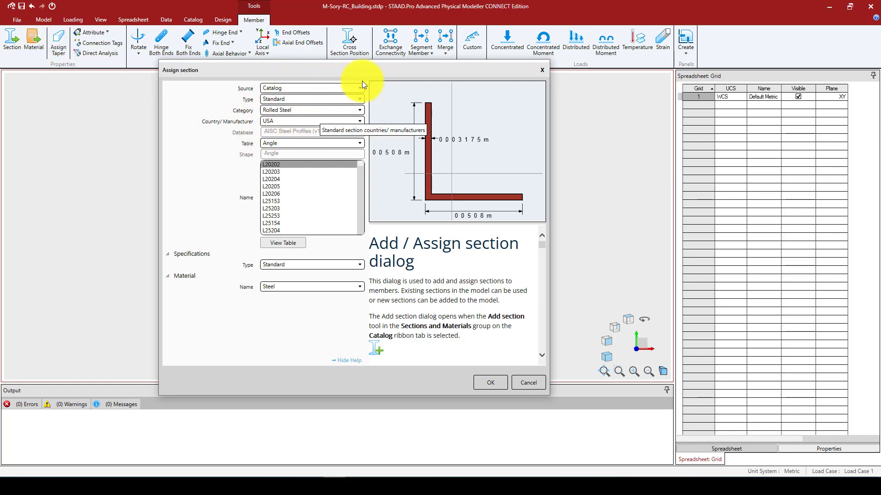
{"action": "left_click", "coordinate": [305, 100]}
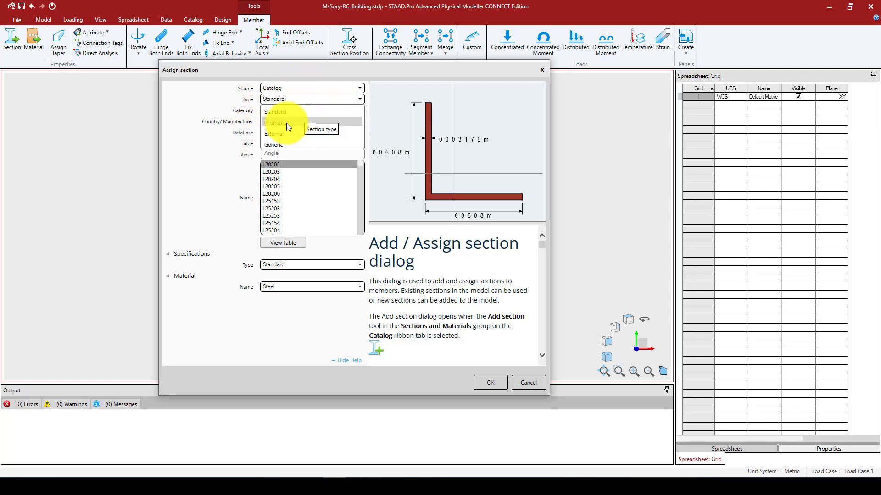
{"action": "left_click", "coordinate": [298, 123]}
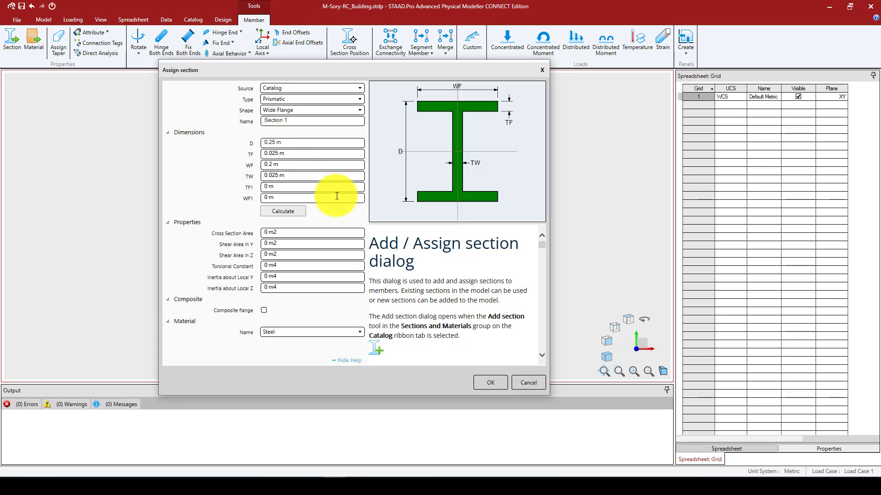
{"action": "left_click", "coordinate": [357, 110]}
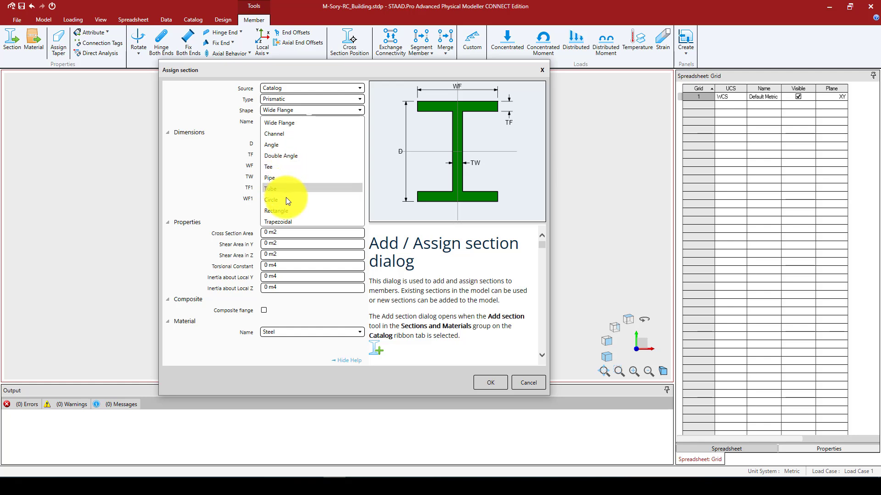
{"action": "left_click", "coordinate": [295, 207]}
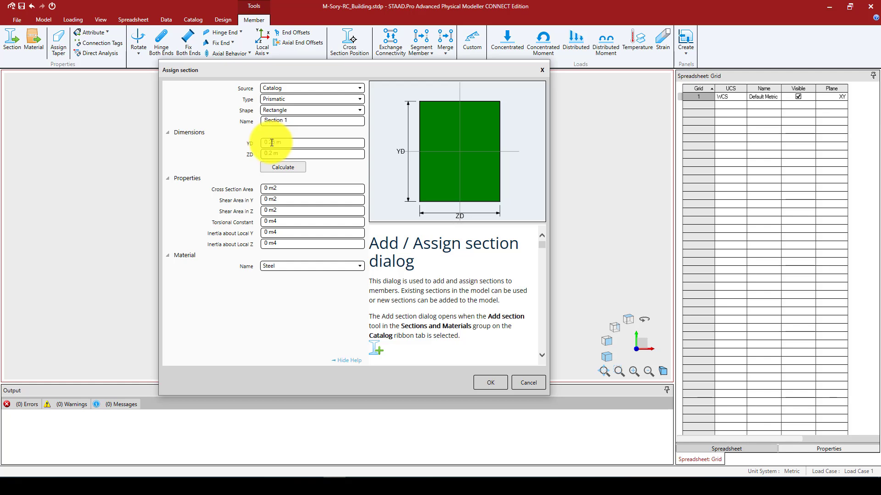
Set the column section to YD 0.4 m and ZD 0.4 m, calculate its properties, and assign it in Concrete.
{"action": "left_click", "coordinate": [274, 143]}
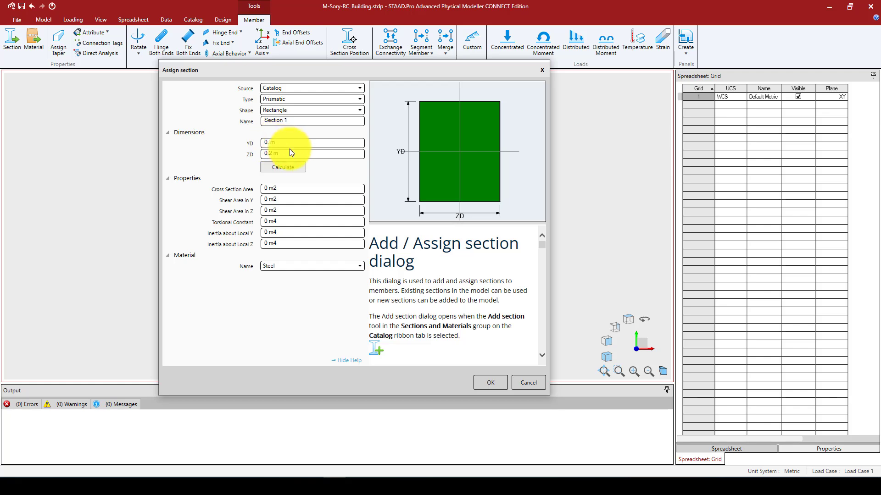
{"action": "type", "text": "4"}
{"action": "left_click", "coordinate": [285, 155]}
{"action": "key", "text": "BackSpace"}
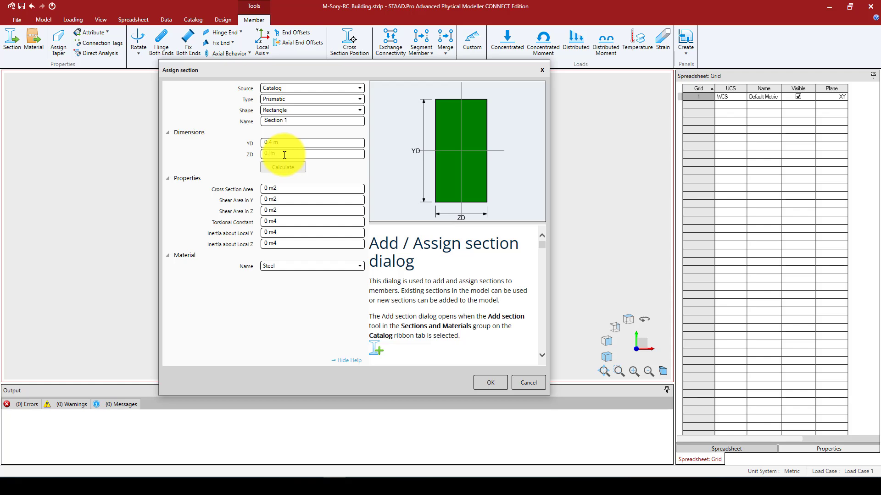
{"action": "type", "text": "4"}
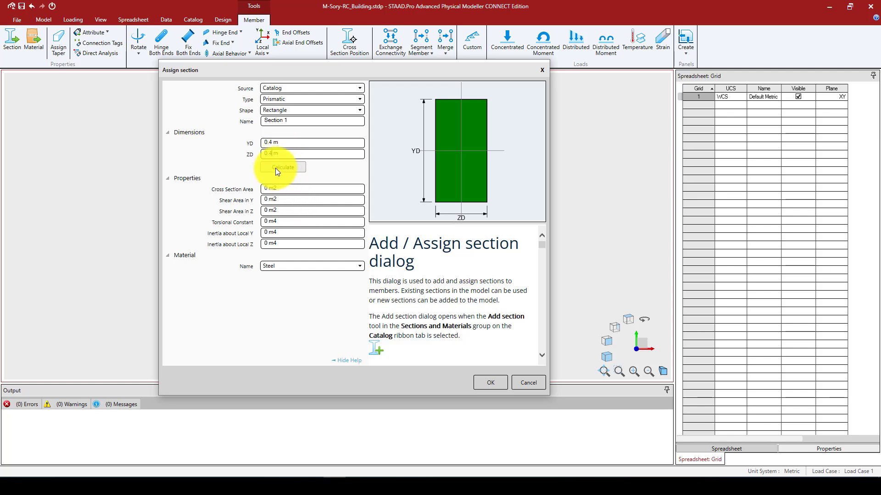
{"action": "left_click", "coordinate": [275, 168]}
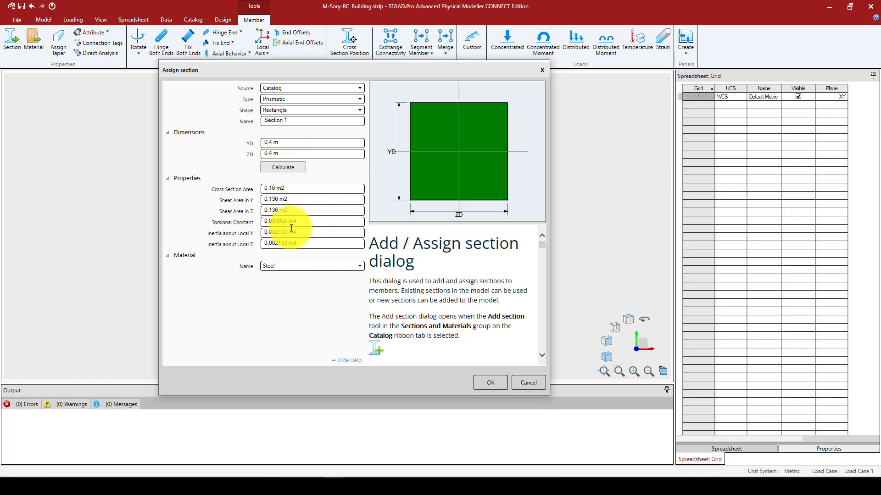
{"action": "left_click", "coordinate": [322, 264]}
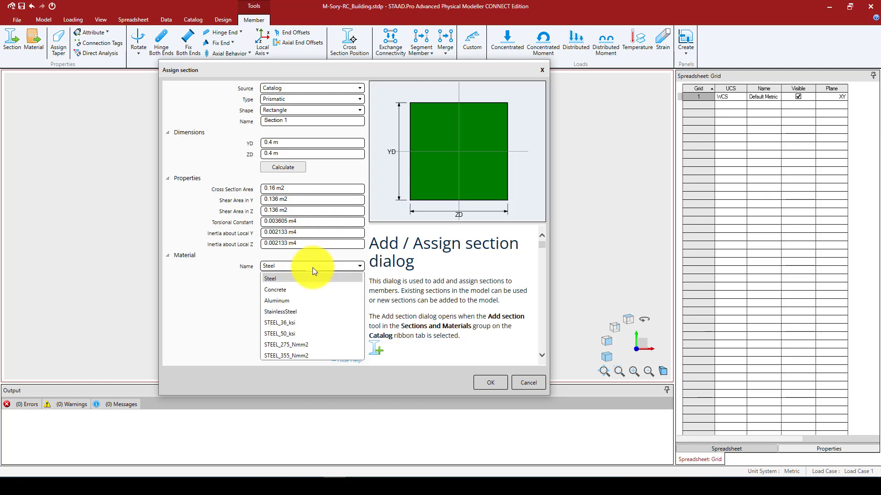
{"action": "left_click", "coordinate": [291, 289]}
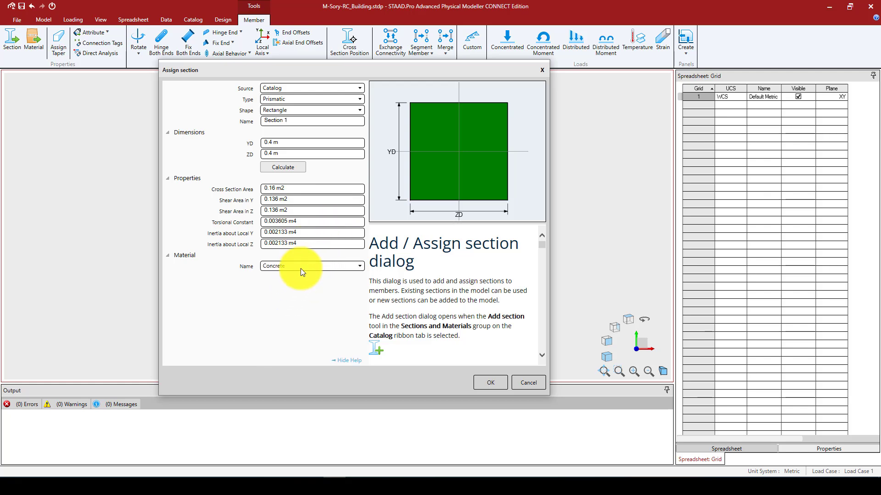
{"action": "left_click", "coordinate": [488, 383]}
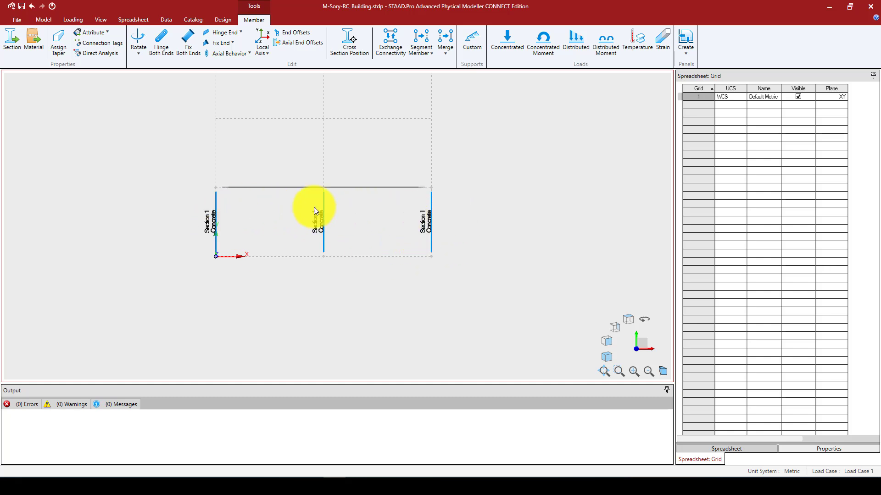
Assign a rectangular Concrete section named P-Beam, YD 0.5 m by ZD 0.4 m, to all the floor beams, overwriting the existing section.
{"action": "left_click", "coordinate": [366, 223]}
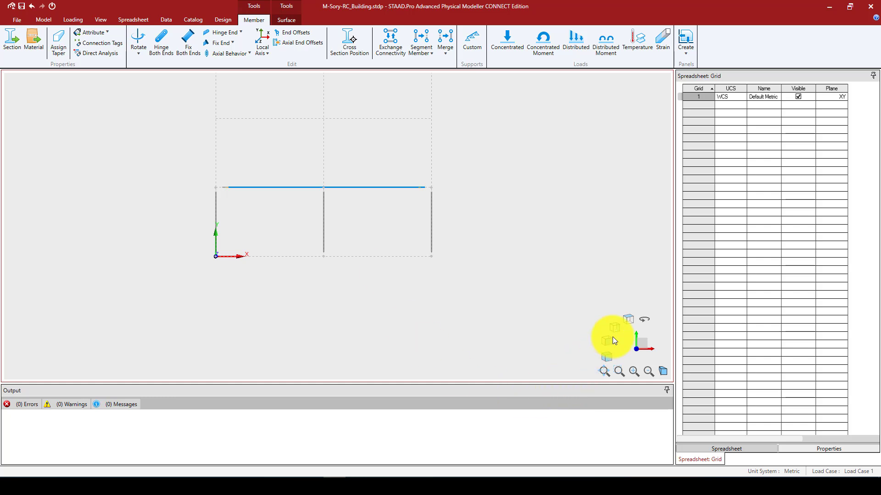
{"action": "left_click", "coordinate": [607, 356]}
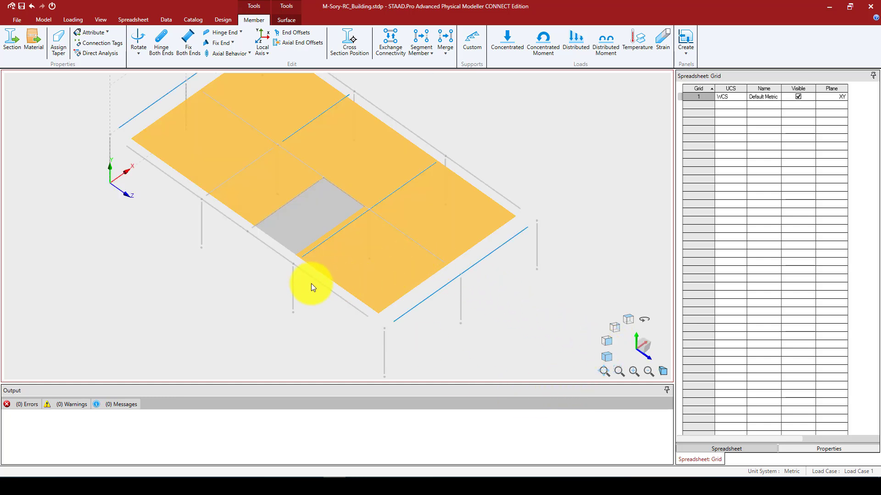
{"action": "scroll", "coordinate": [301, 292], "scroll_direction": "down", "scroll_amount": 2}
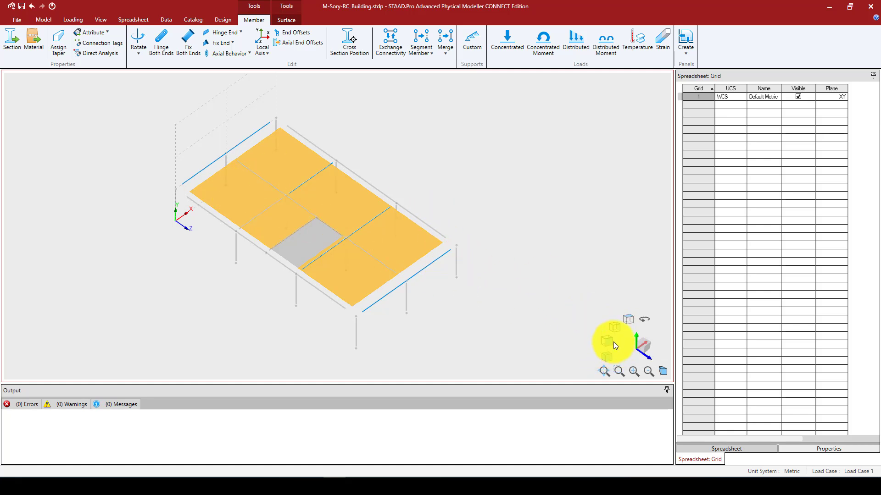
{"action": "left_click", "coordinate": [615, 328]}
{"action": "left_click_drag", "start_coordinate": [158, 199], "coordinate": [436, 230]}
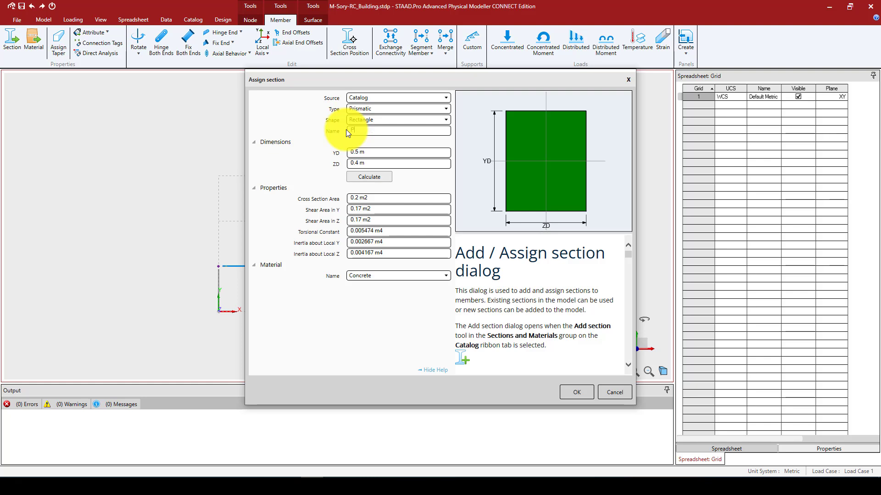
{"action": "type", "text": "Beam"}
{"action": "left_click", "coordinate": [358, 152]}
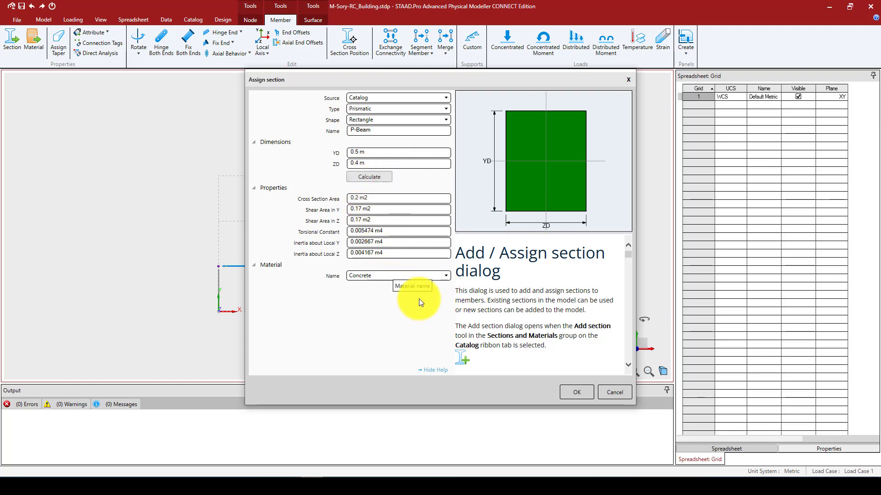
{"action": "left_click", "coordinate": [573, 392]}
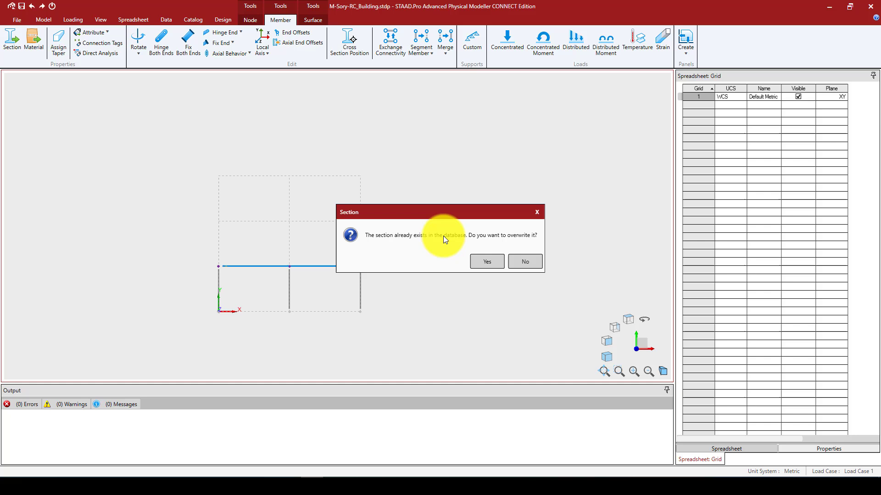
{"action": "left_click", "coordinate": [491, 261]}
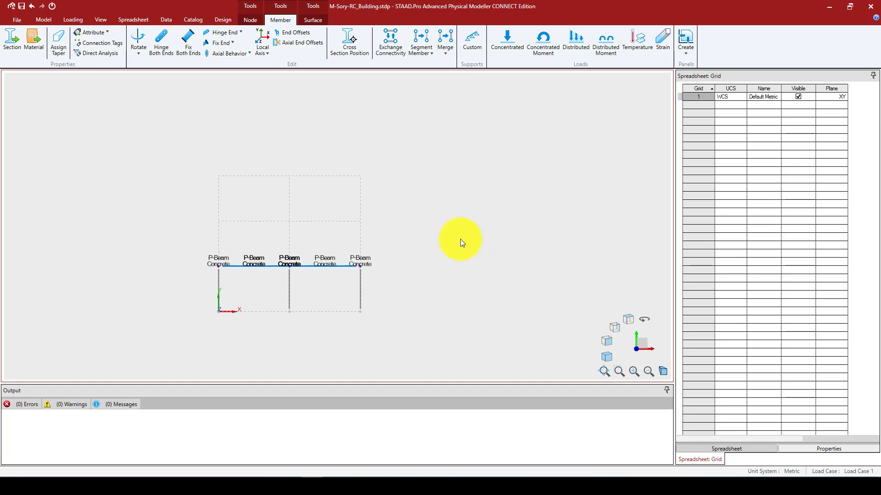
Clear the selection and display the frame in isometric 3D rendering to inspect the assigned member sections.
{"action": "left_click", "coordinate": [567, 340]}
{"action": "left_click", "coordinate": [607, 357]}
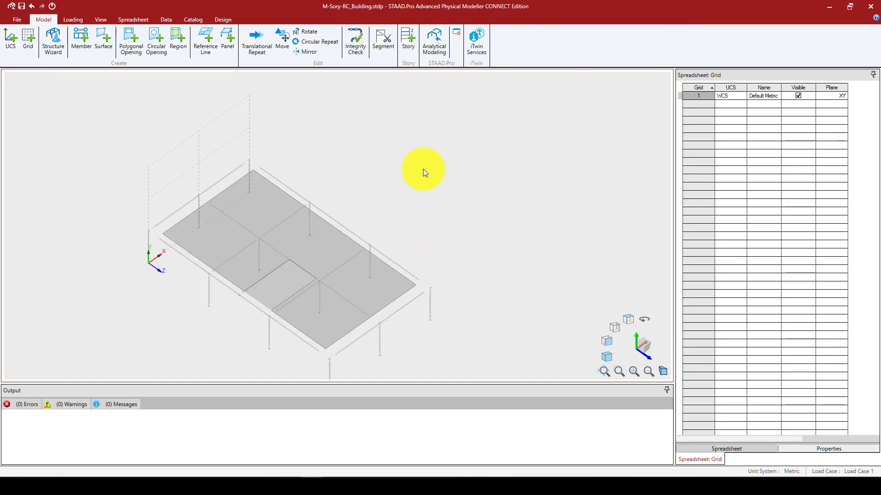
{"action": "left_click", "coordinate": [100, 19]}
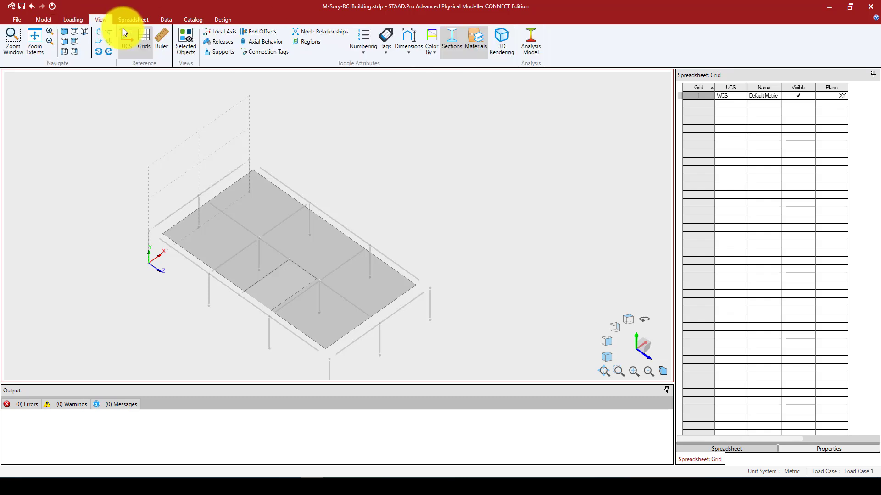
{"action": "left_click", "coordinate": [493, 46]}
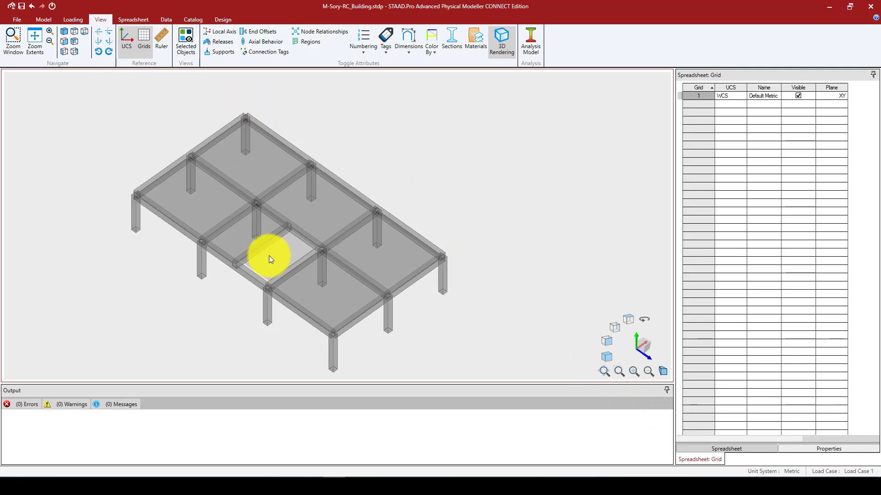
{"action": "scroll", "coordinate": [269, 255], "scroll_direction": "up", "scroll_amount": 2}
Select the secondary beam along the slab opening, turn off 3D rendering, and start a section assignment named S-Beam.
{"action": "left_click", "coordinate": [258, 242]}
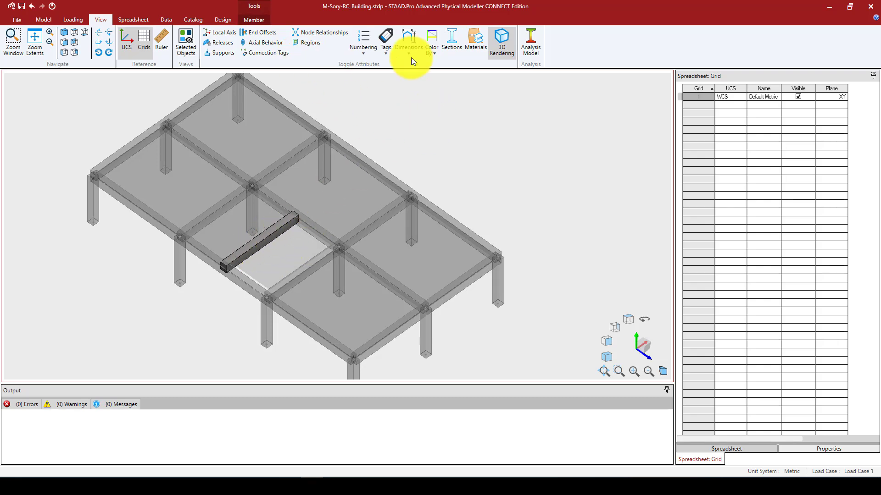
{"action": "left_click", "coordinate": [505, 45]}
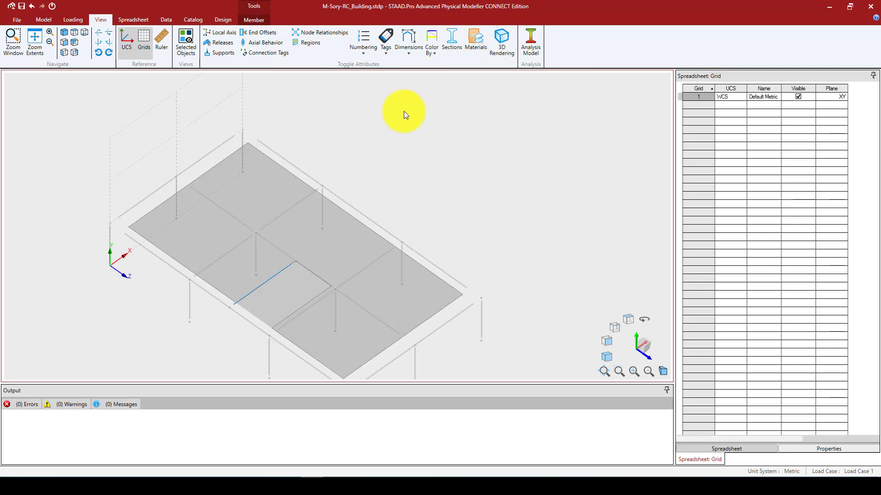
{"action": "left_click", "coordinate": [250, 20]}
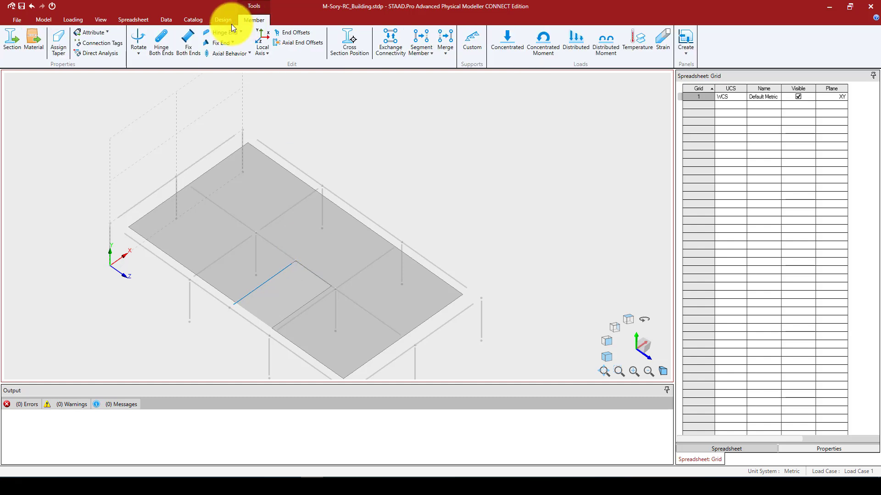
{"action": "left_click", "coordinate": [12, 39]}
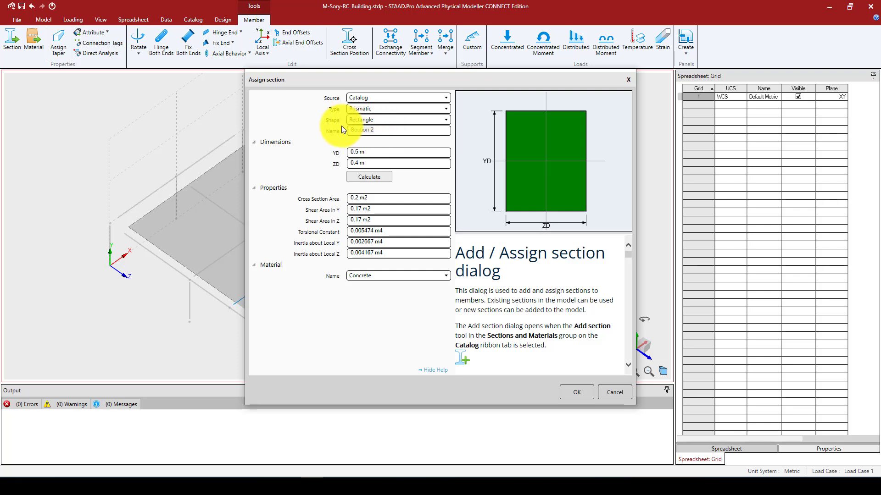
{"action": "type", "text": "_"}
{"action": "type", "text": "S-Beam"}
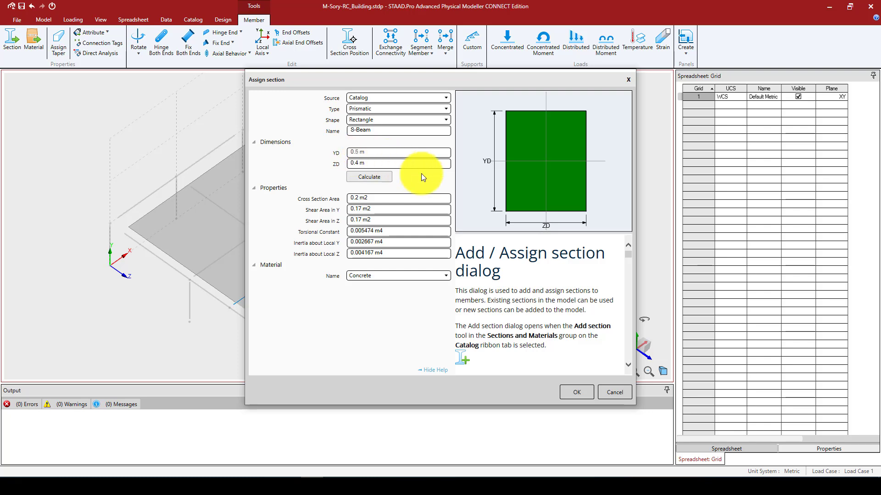
Set the S-Beam section to YD 0.4 m and ZD 0.3 m, calculate its properties, and assign it to the secondary beam.
{"action": "key", "text": "Delete"}
{"action": "type", "text": "4"}
{"action": "left_click", "coordinate": [356, 163]}
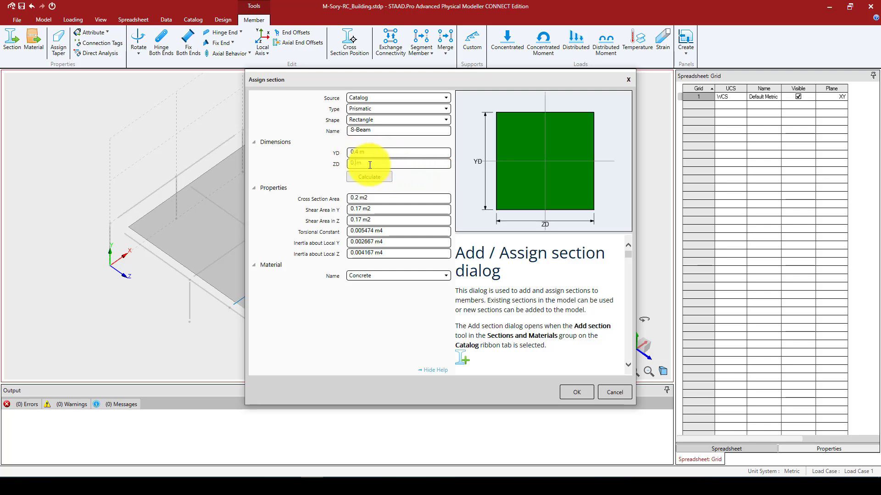
{"action": "type", "text": "3"}
{"action": "left_click", "coordinate": [369, 177]}
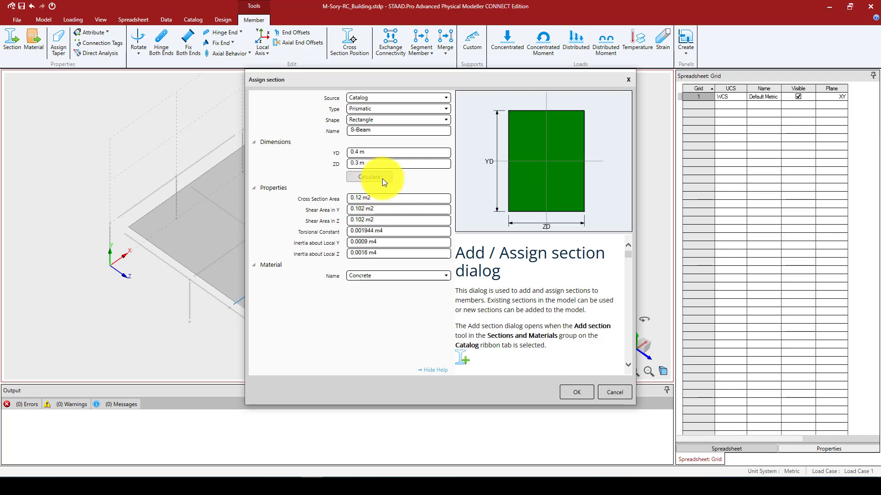
{"action": "left_click", "coordinate": [577, 390]}
{"action": "scroll", "coordinate": [263, 290], "scroll_direction": "up", "scroll_amount": 3}
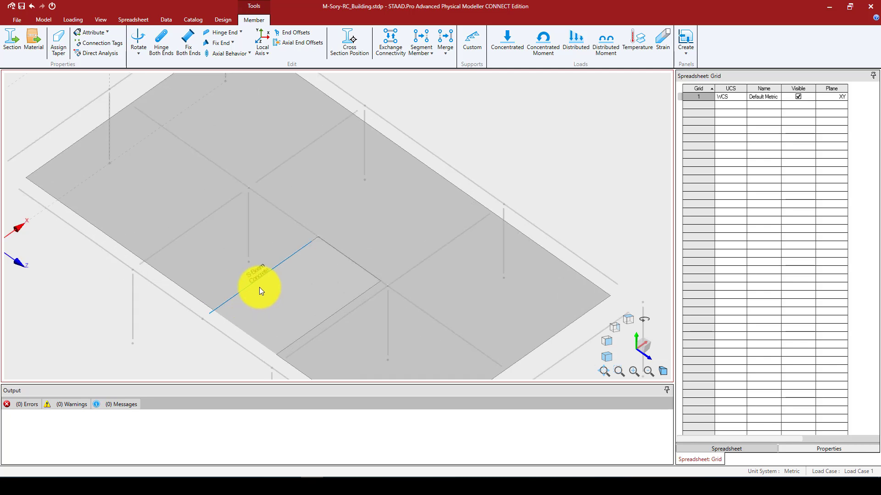
Clear the selection and view the frame in 3D rendering to inspect the secondary beam's section, returning to the wireframe display.
{"action": "scroll", "coordinate": [271, 261], "scroll_direction": "down", "scroll_amount": 3}
{"action": "left_click", "coordinate": [480, 159]}
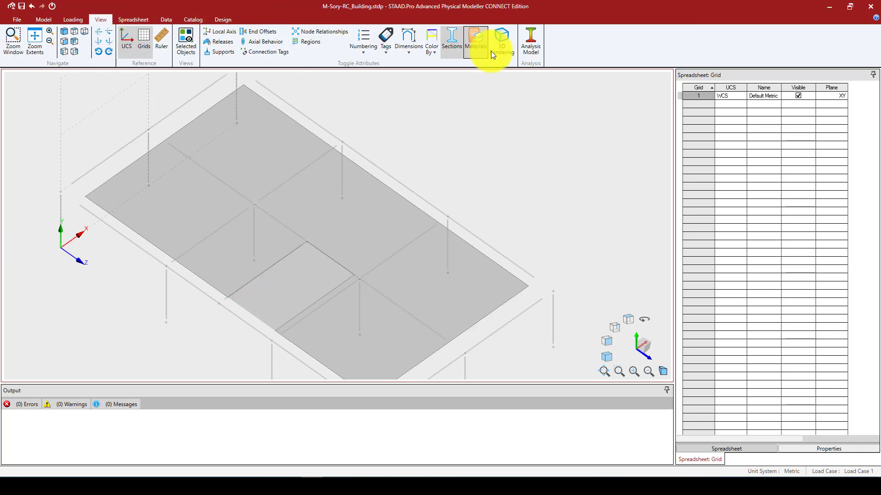
{"action": "left_click", "coordinate": [491, 51]}
{"action": "scroll", "coordinate": [258, 263], "scroll_direction": "down", "scroll_amount": 5}
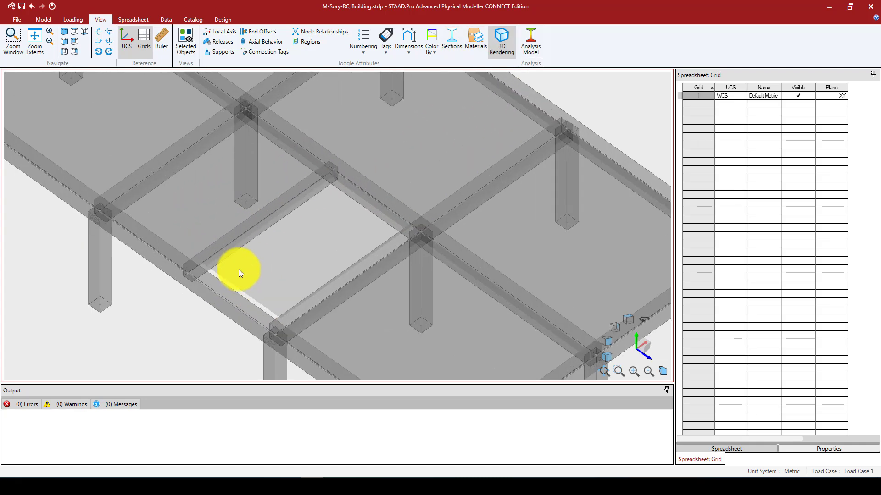
{"action": "middle_click_drag", "start_coordinate": [296, 275], "coordinate": [309, 252]}
{"action": "scroll", "coordinate": [237, 234], "scroll_direction": "down", "scroll_amount": 1}
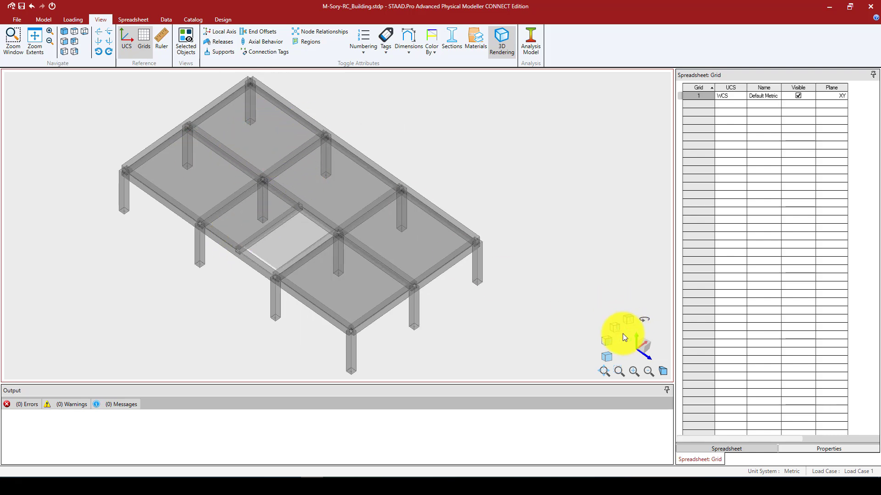
{"action": "left_click", "coordinate": [499, 49]}
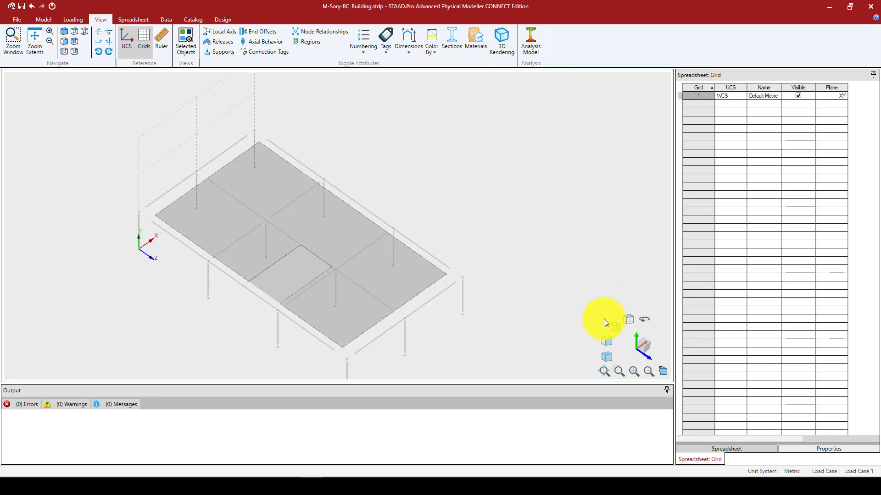
Select all floor-level beams and the slab from the front view, and bring up the surface tools.
{"action": "left_click", "coordinate": [607, 344]}
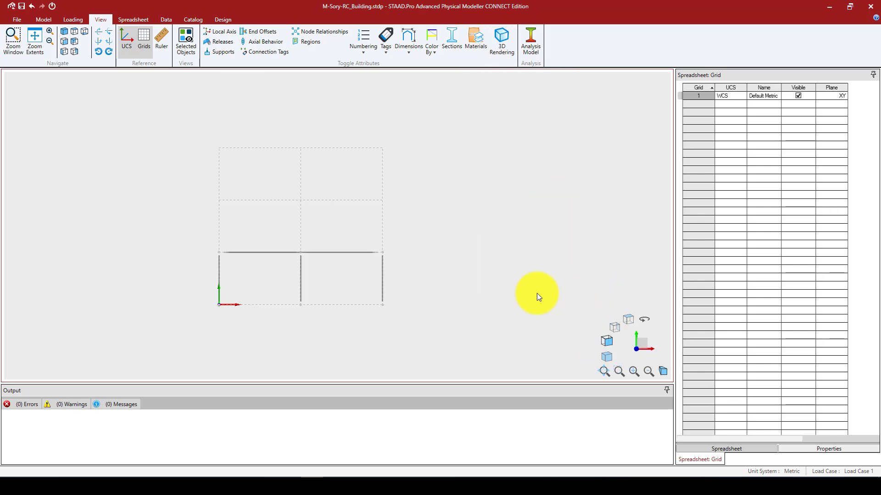
{"action": "left_click_drag", "start_coordinate": [149, 199], "coordinate": [415, 262]}
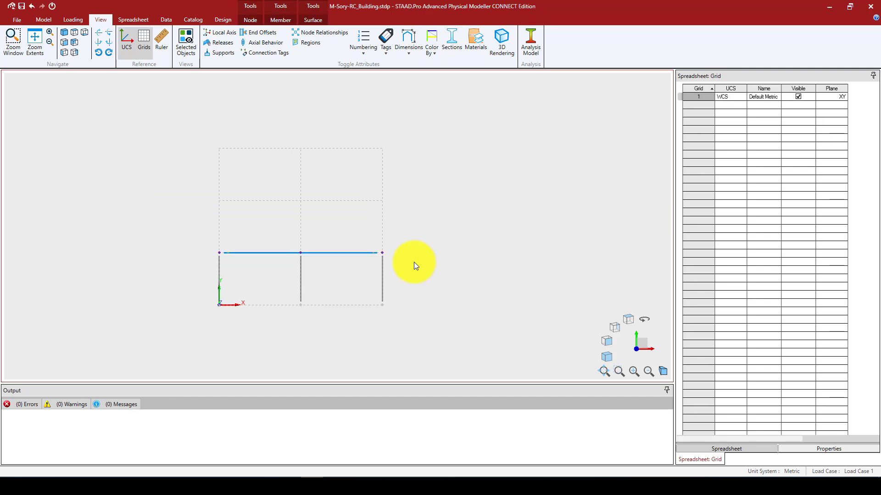
{"action": "left_click", "coordinate": [314, 21]}
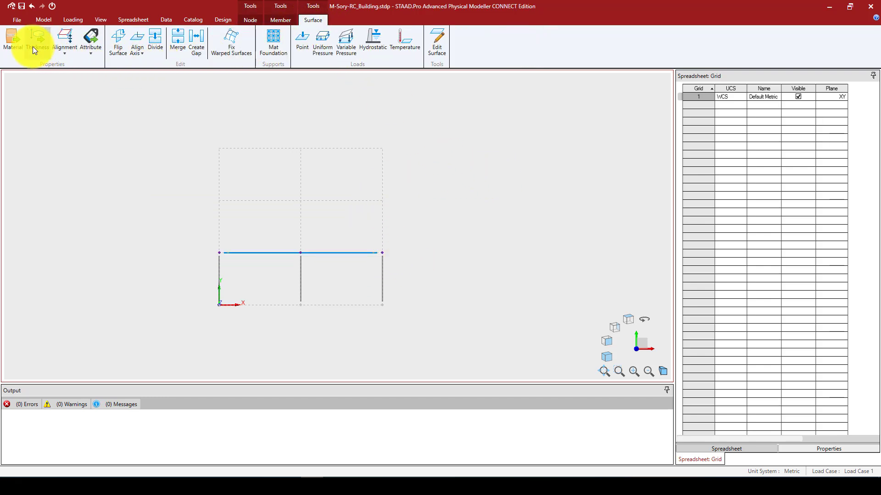
Try to assign the standard catalog material Concrete to the selected slab surface.
{"action": "left_click", "coordinate": [11, 41]}
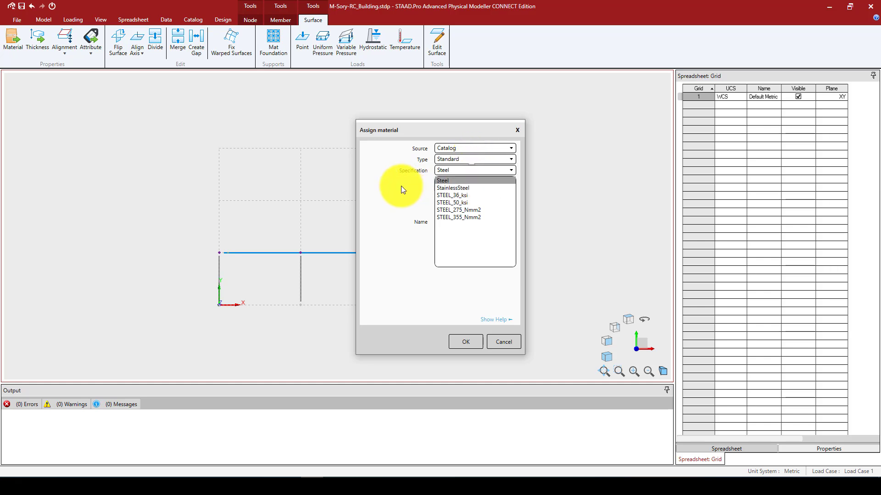
{"action": "left_click", "coordinate": [461, 171]}
{"action": "left_click", "coordinate": [463, 192]}
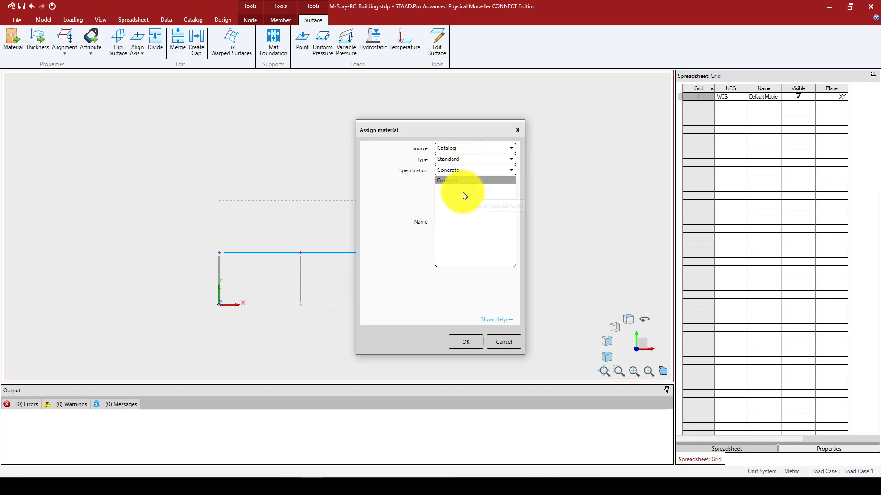
{"action": "left_click", "coordinate": [466, 341]}
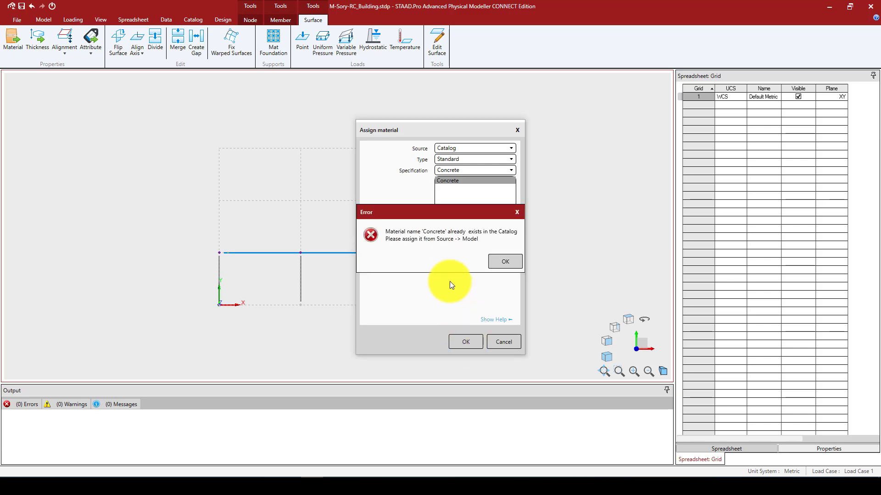
{"action": "left_click", "coordinate": [505, 261]}
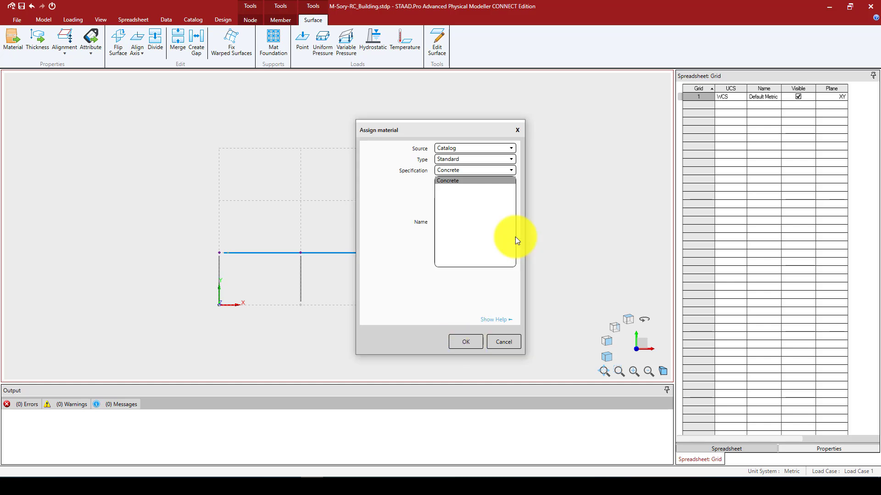
{"action": "left_click", "coordinate": [517, 129]}
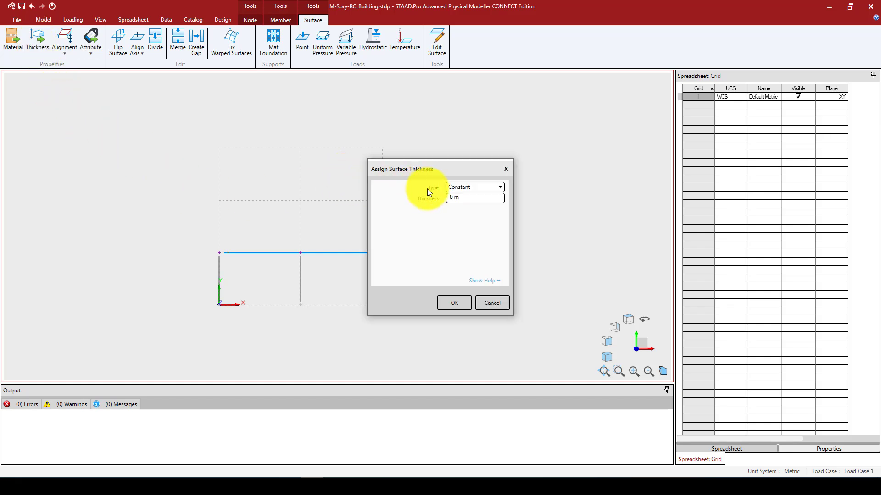
Assign a constant surface thickness of 0.15 m to the selected slab.
{"action": "left_click", "coordinate": [475, 191]}
{"action": "left_click", "coordinate": [475, 191]}
{"action": "left_click", "coordinate": [480, 188]}
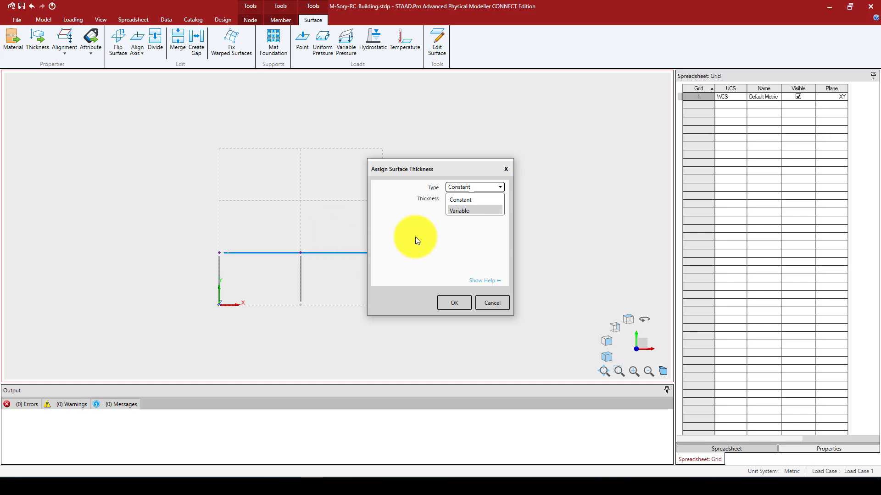
{"action": "left_click", "coordinate": [456, 202]}
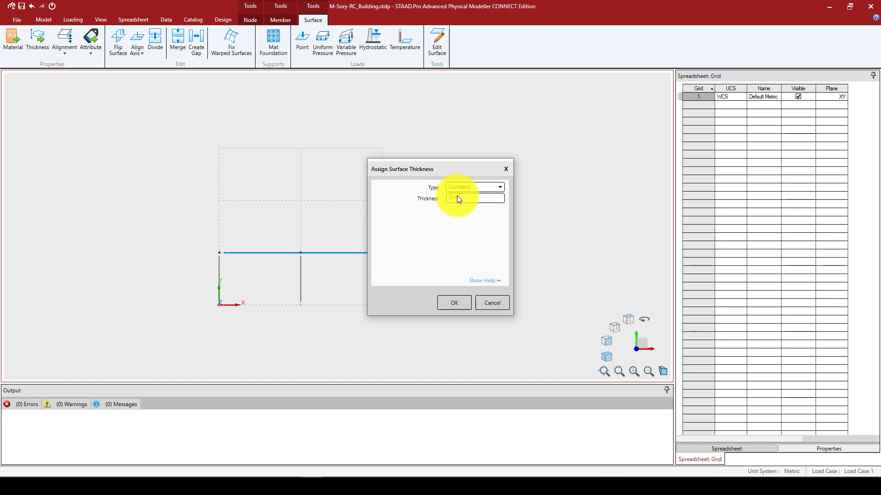
{"action": "type", "text": "0.15"}
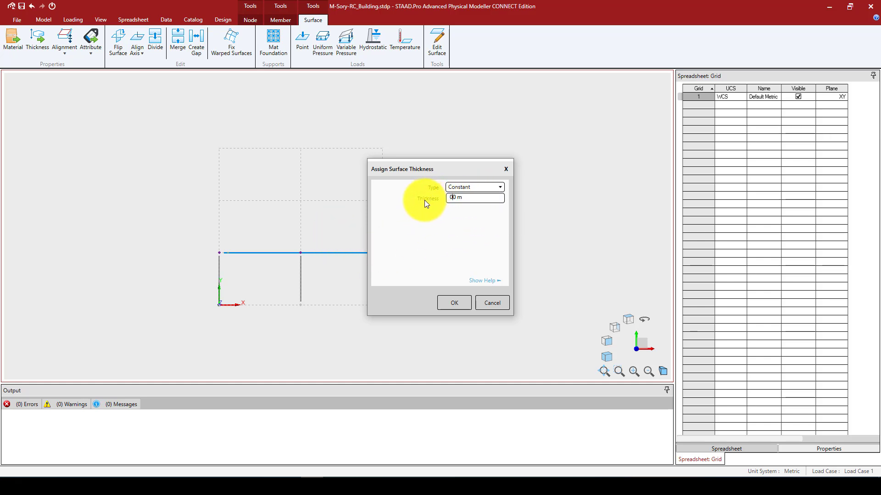
{"action": "left_click", "coordinate": [468, 301]}
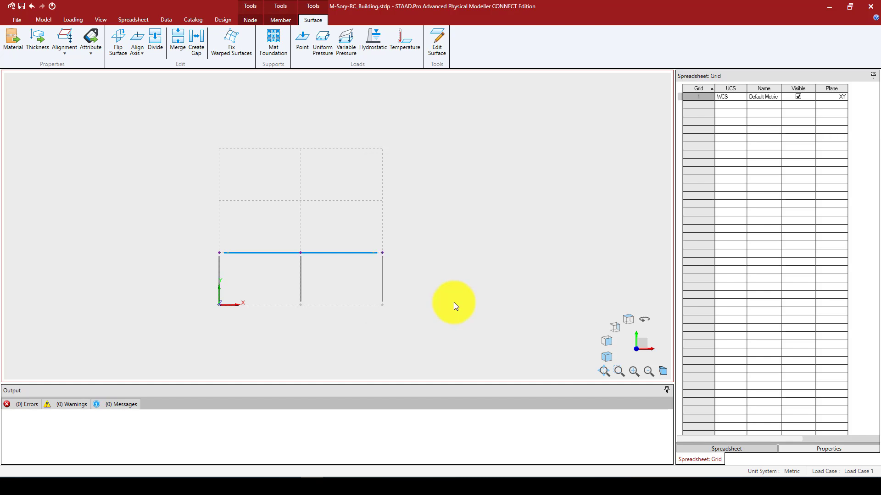
Clear the selection and display the floor in isometric 3D rendering.
{"action": "left_click", "coordinate": [606, 357]}
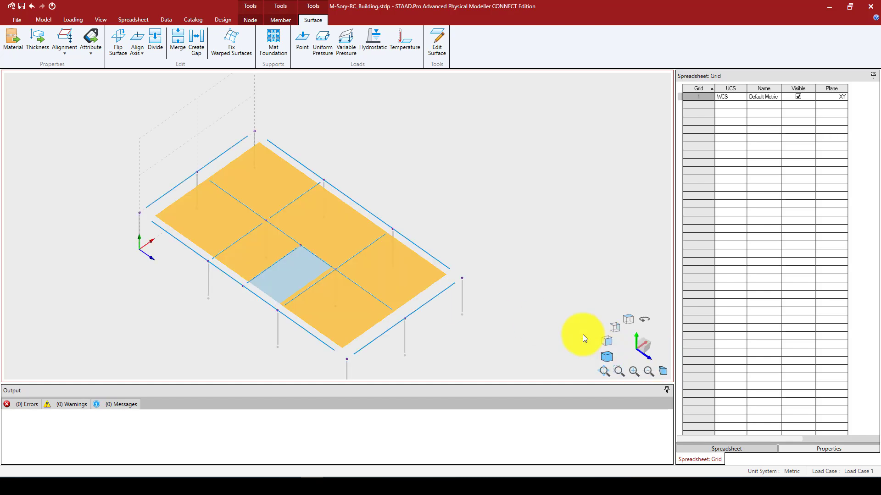
{"action": "left_click", "coordinate": [393, 107]}
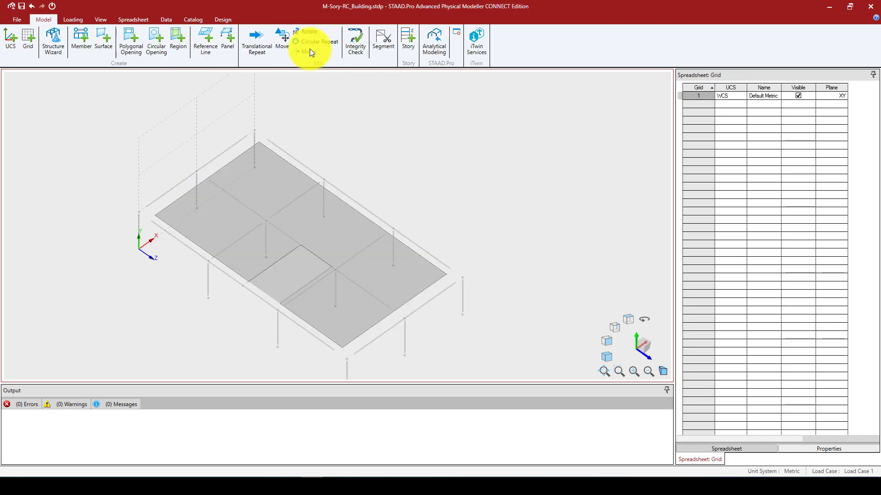
{"action": "left_click", "coordinate": [100, 18]}
{"action": "left_click", "coordinate": [491, 46]}
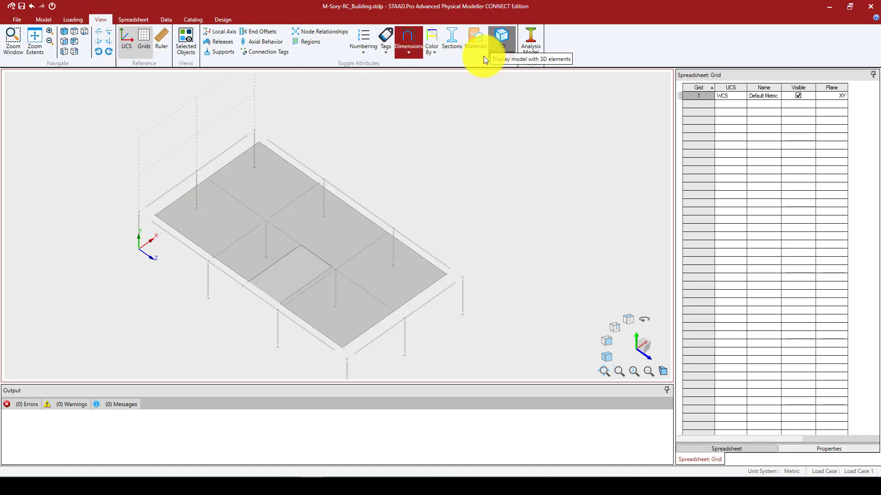
Select the slab to examine its extent, edges and opening against the beams, clear the selection, and turn off 3D rendering.
{"action": "left_click", "coordinate": [240, 210]}
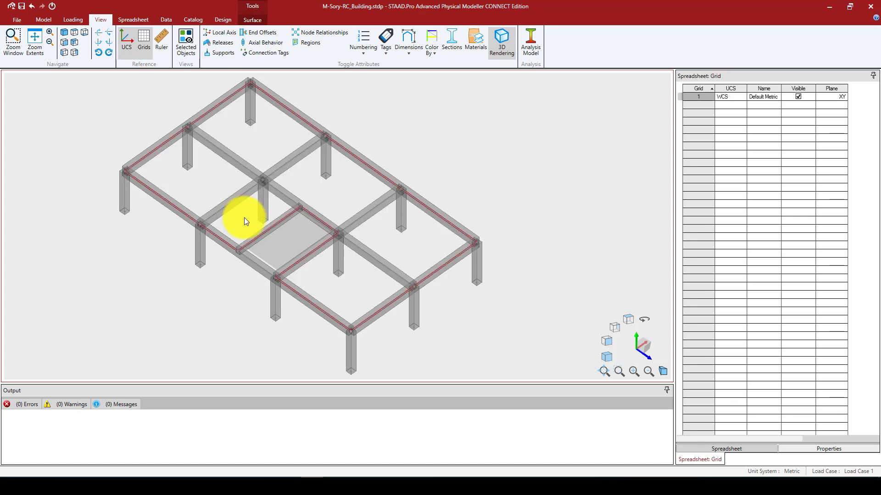
{"action": "middle_click_drag", "start_coordinate": [269, 259], "coordinate": [301, 235]}
{"action": "scroll", "coordinate": [183, 127], "scroll_direction": "down", "scroll_amount": 3}
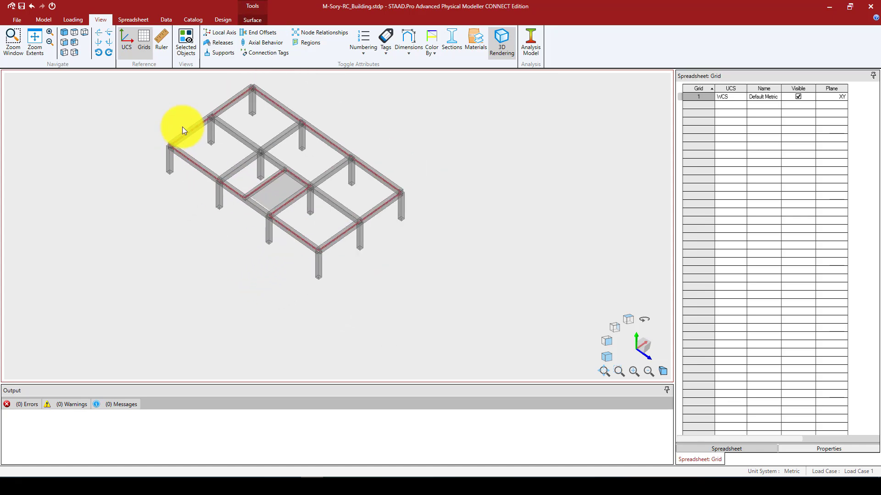
{"action": "scroll", "coordinate": [174, 136], "scroll_direction": "up", "scroll_amount": 8}
{"action": "scroll", "coordinate": [192, 154], "scroll_direction": "up", "scroll_amount": 3}
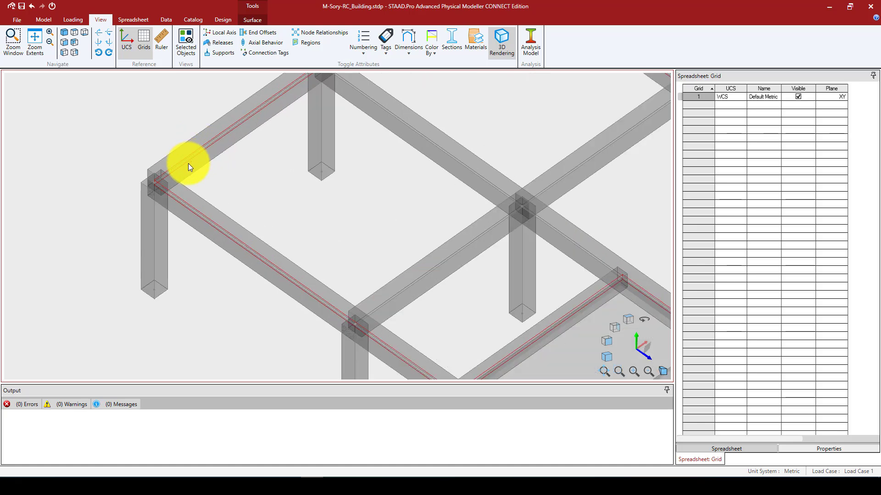
{"action": "scroll", "coordinate": [156, 170], "scroll_direction": "down", "scroll_amount": 6}
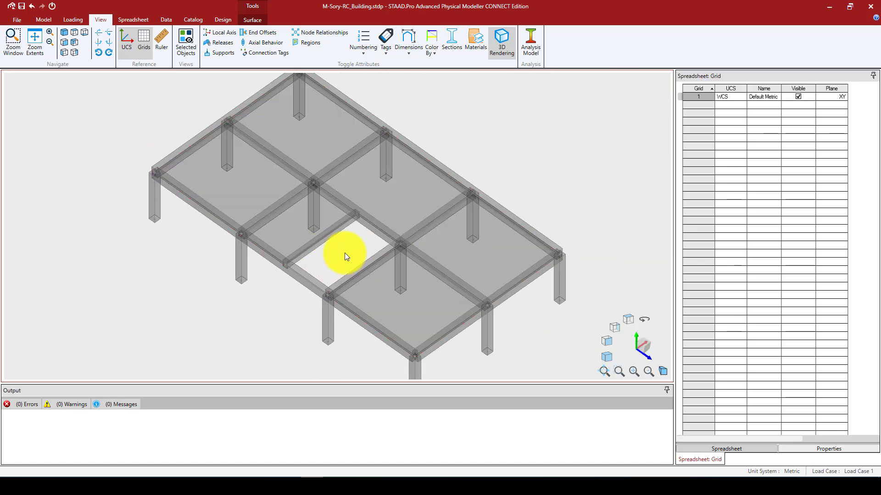
{"action": "left_click", "coordinate": [282, 304]}
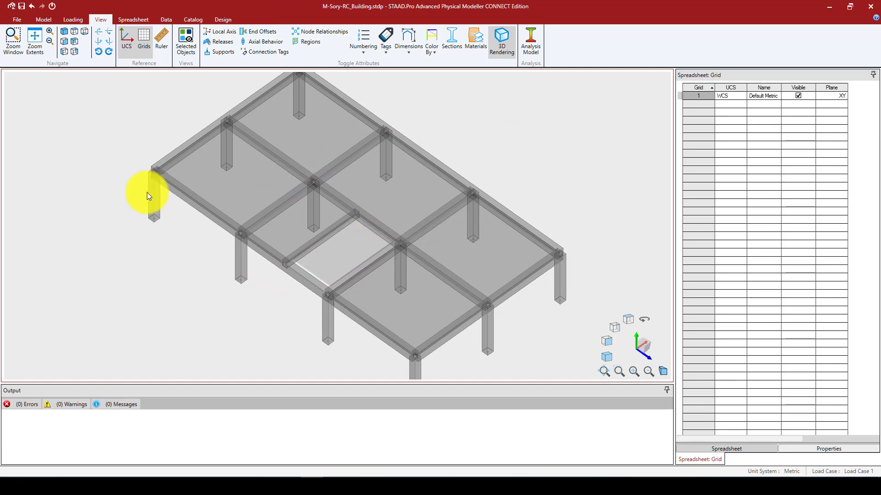
{"action": "scroll", "coordinate": [147, 191], "scroll_direction": "down", "scroll_amount": 2}
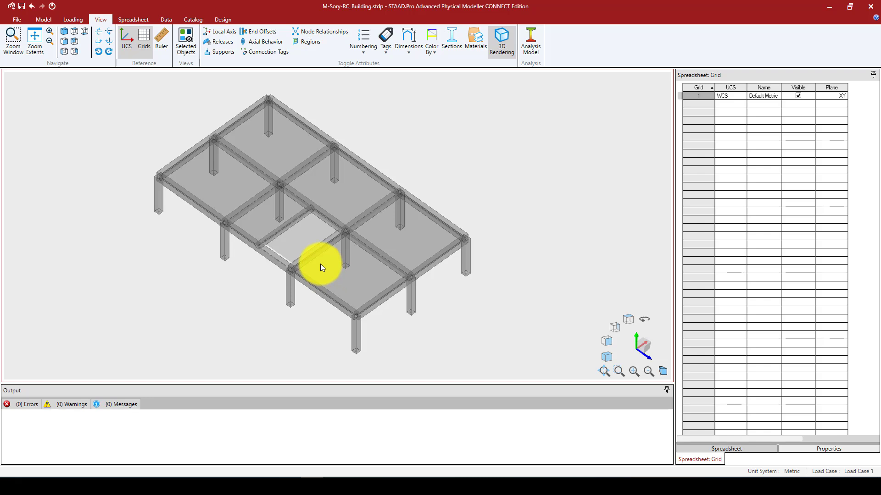
{"action": "scroll", "coordinate": [282, 286], "scroll_direction": "down", "scroll_amount": 2}
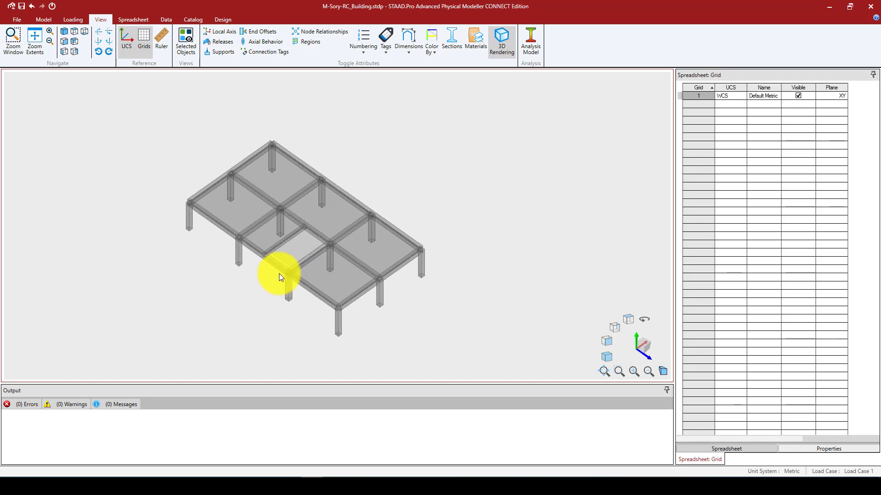
{"action": "left_click", "coordinate": [500, 40]}
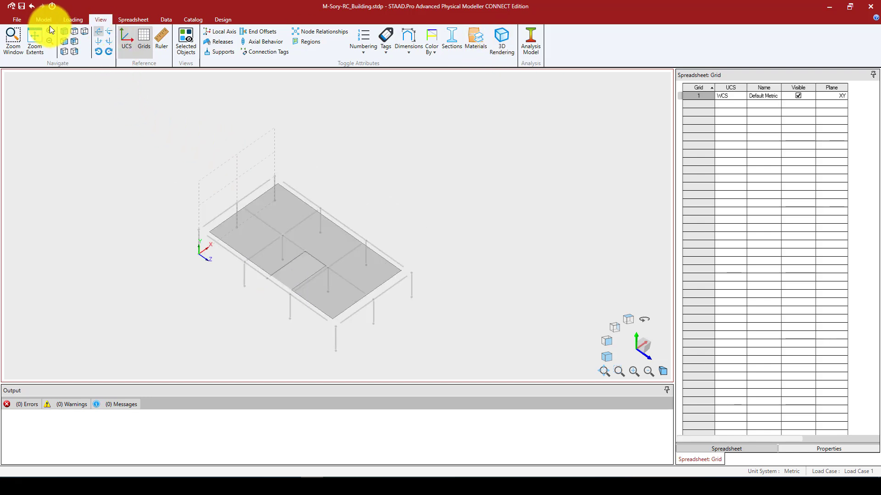
Select the whole storey and repeat it along the Y axis with 2 copies at 3.2 m spacing, generating all attributes.
{"action": "left_click", "coordinate": [49, 20]}
{"action": "scroll", "coordinate": [263, 219], "scroll_direction": "down", "scroll_amount": 2}
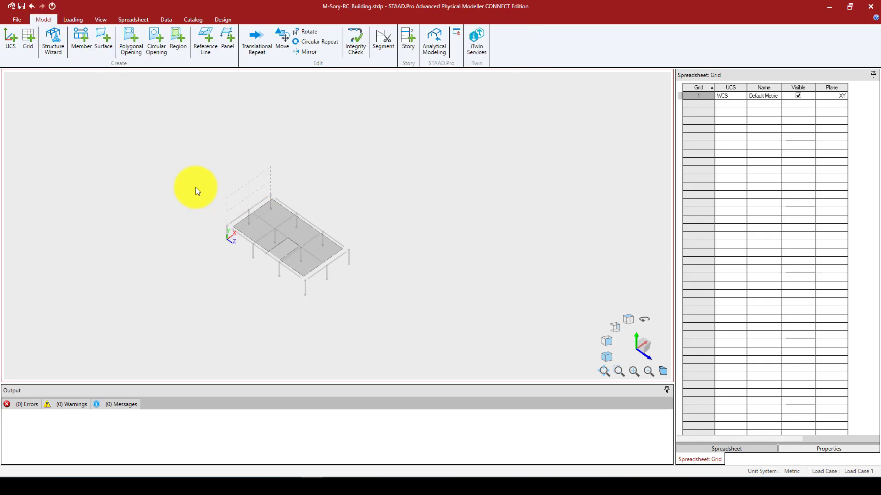
{"action": "left_click_drag", "start_coordinate": [285, 272], "coordinate": [423, 351]}
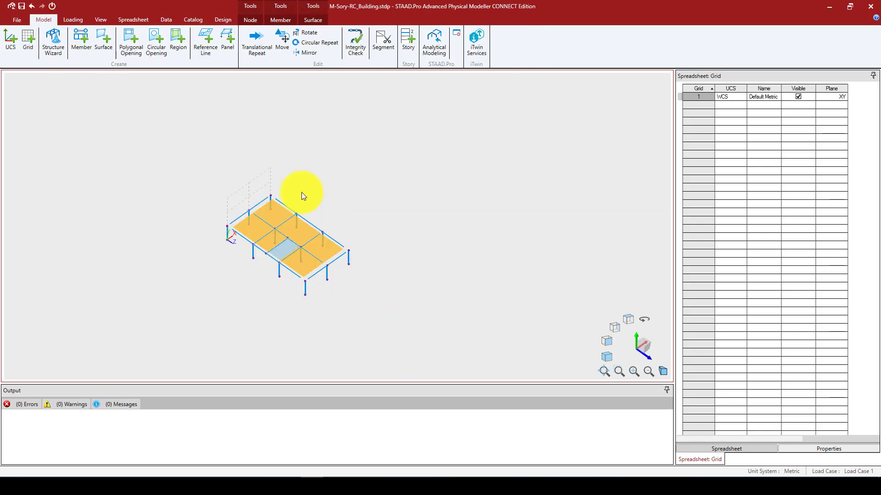
{"action": "left_click", "coordinate": [252, 42]}
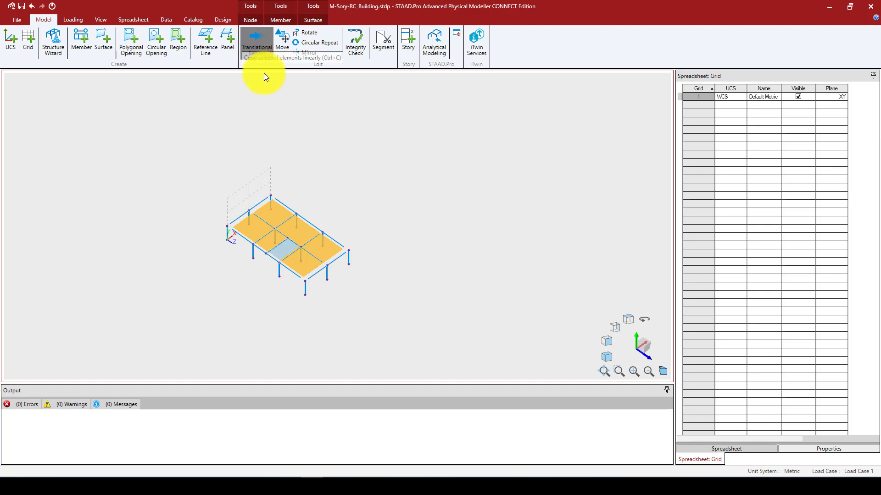
{"action": "left_click_drag", "start_coordinate": [411, 166], "coordinate": [516, 130]}
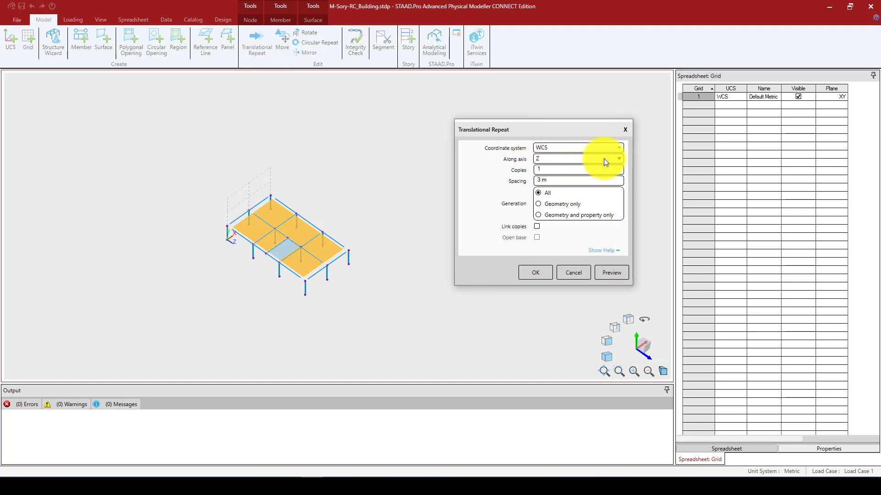
{"action": "left_click", "coordinate": [618, 158]}
{"action": "left_click", "coordinate": [556, 179]}
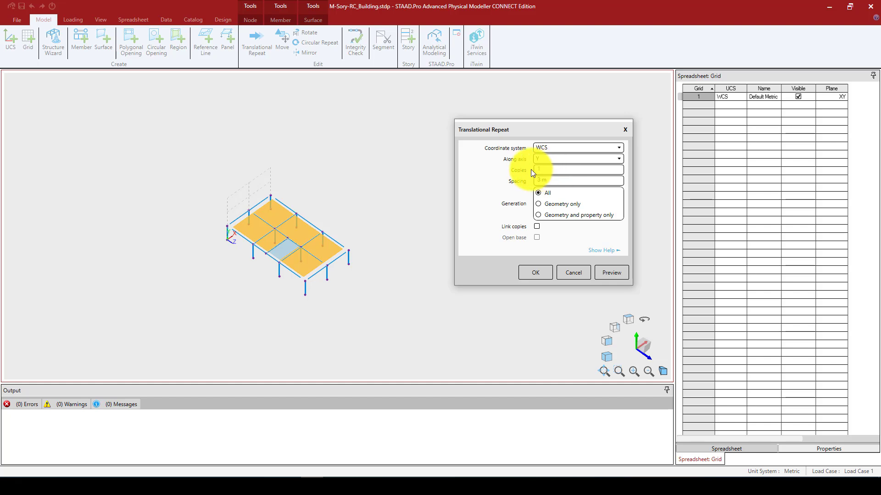
{"action": "double_click", "coordinate": [552, 171]}
{"action": "type", "text": "2"}
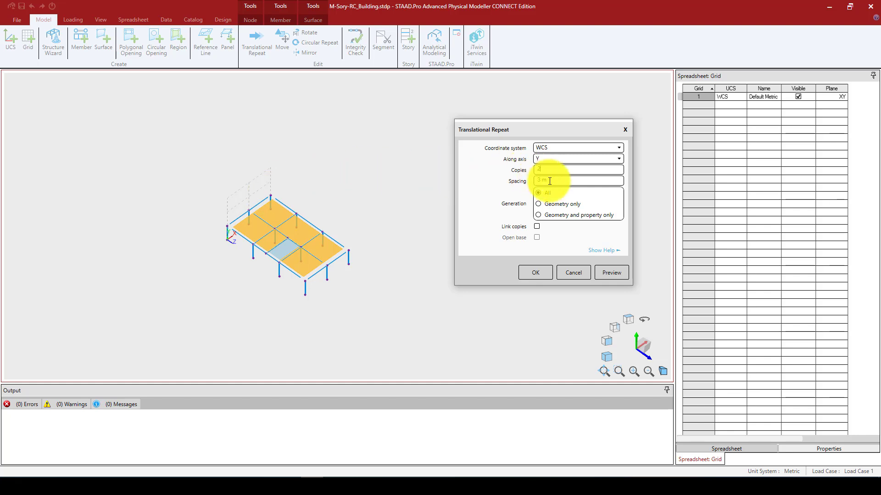
{"action": "left_click", "coordinate": [541, 180]}
{"action": "type", "text": ".2"}
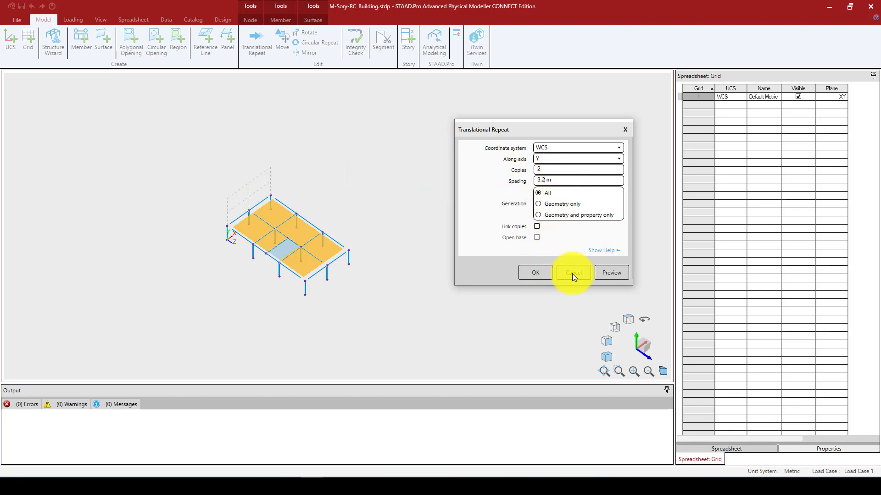
{"action": "left_click", "coordinate": [616, 272]}
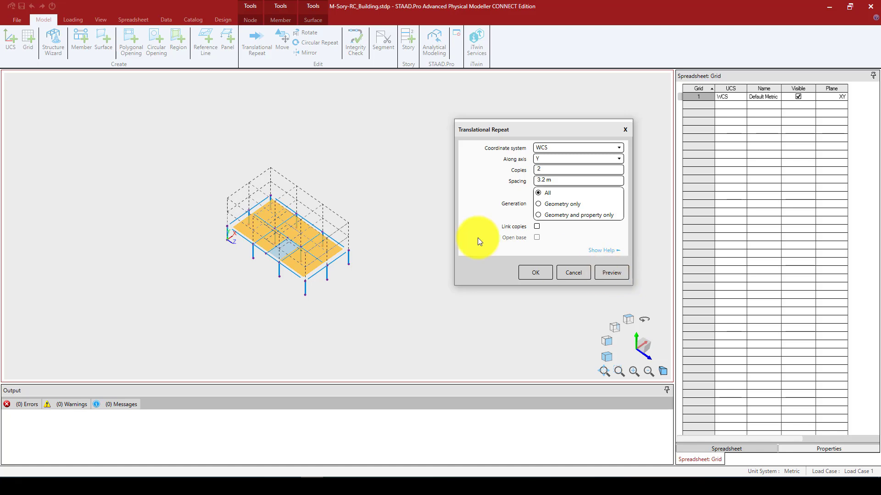
{"action": "left_click", "coordinate": [545, 274]}
Select a slab opening and the top slab in turn to examine the repeated storeys, clearing each selection.
{"action": "scroll", "coordinate": [318, 232], "scroll_direction": "up", "scroll_amount": 5}
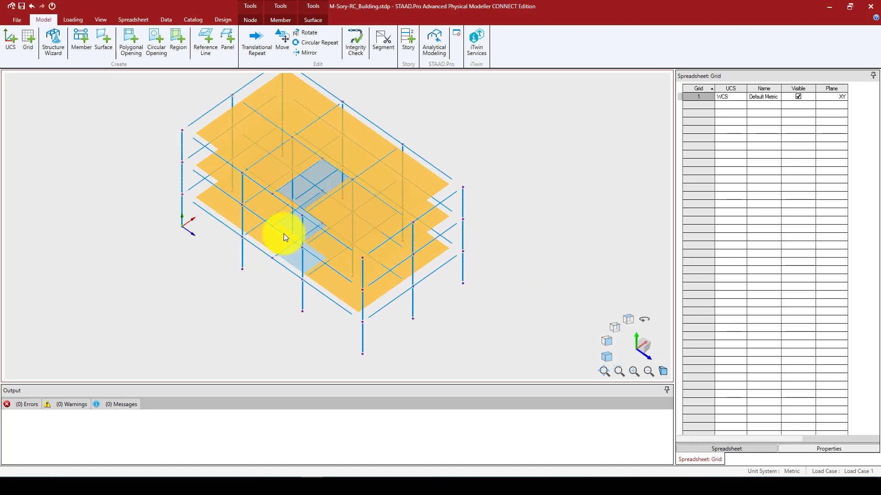
{"action": "scroll", "coordinate": [283, 234], "scroll_direction": "up", "scroll_amount": 1}
{"action": "left_click", "coordinate": [332, 157]}
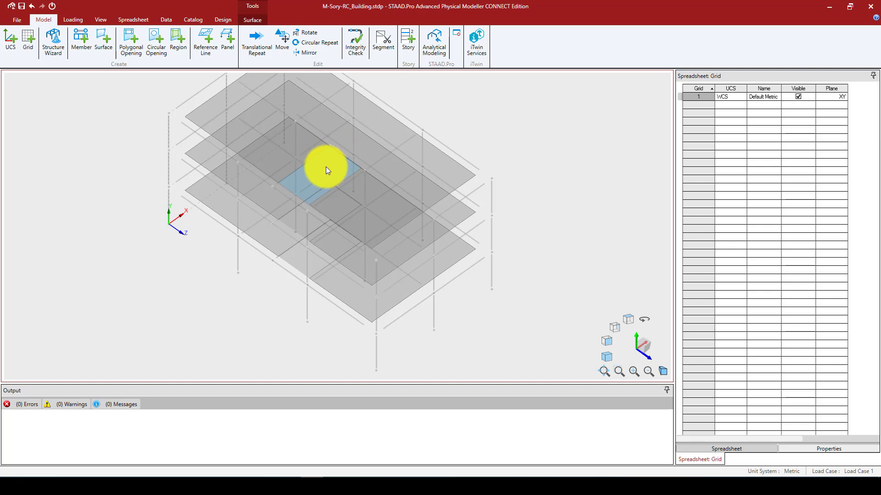
{"action": "key", "text": "Escape"}
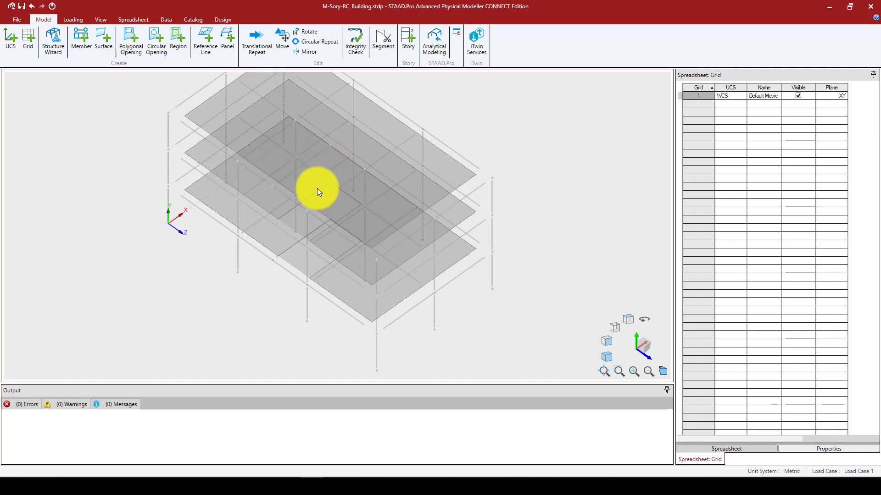
{"action": "middle_click_drag", "start_coordinate": [251, 212], "coordinate": [326, 239]}
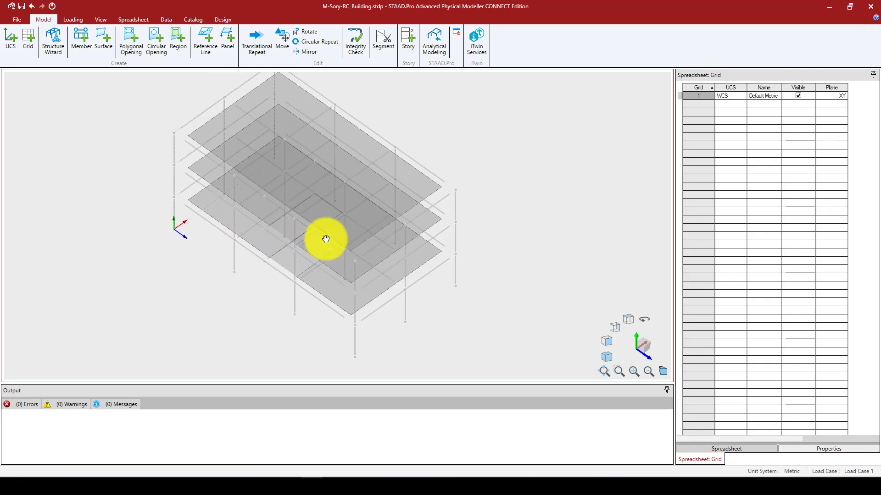
{"action": "left_click", "coordinate": [321, 183]}
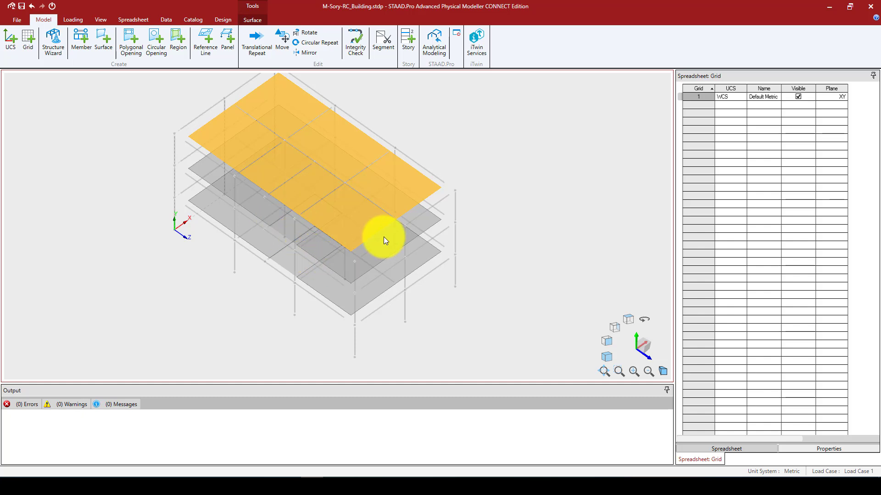
{"action": "left_click", "coordinate": [128, 193]}
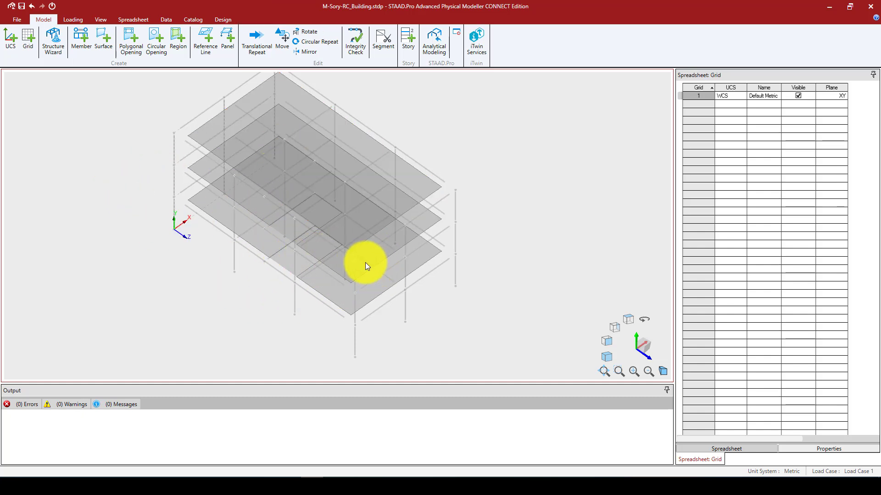
Save the model, generate the analytical model from it, and close the Physical Modeller.
{"action": "left_click", "coordinate": [430, 48]}
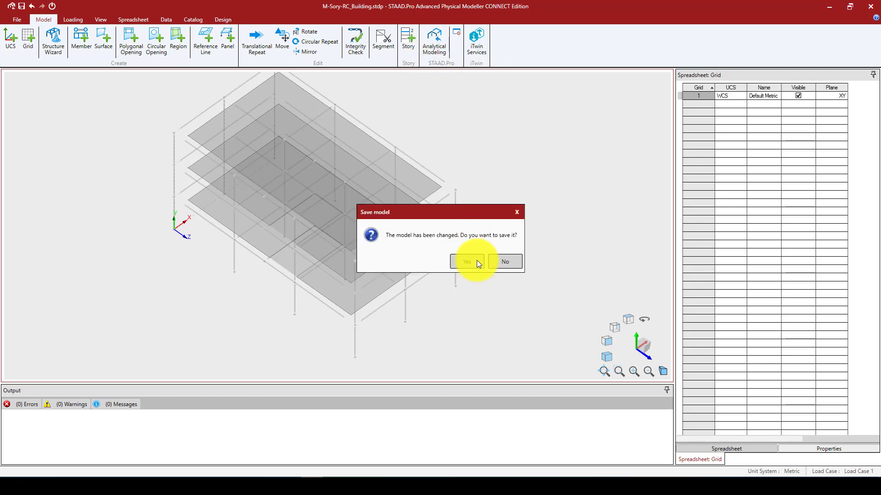
{"action": "left_click", "coordinate": [466, 260]}
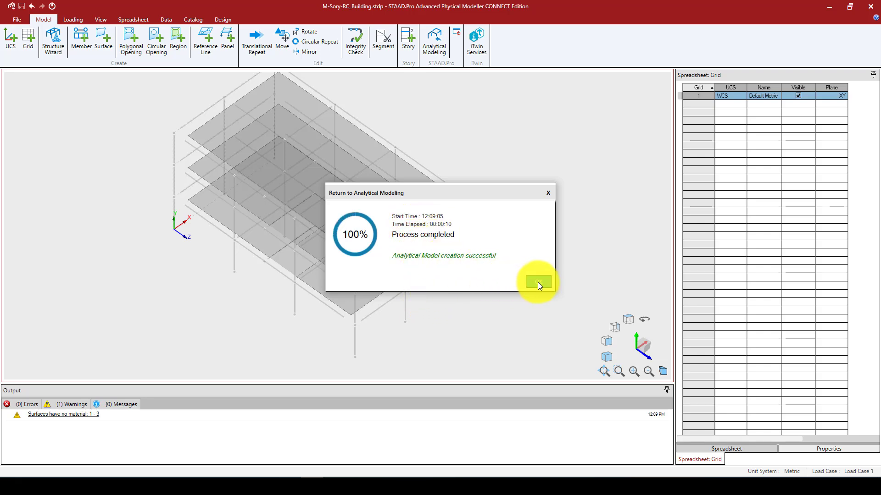
{"action": "left_click", "coordinate": [534, 281]}
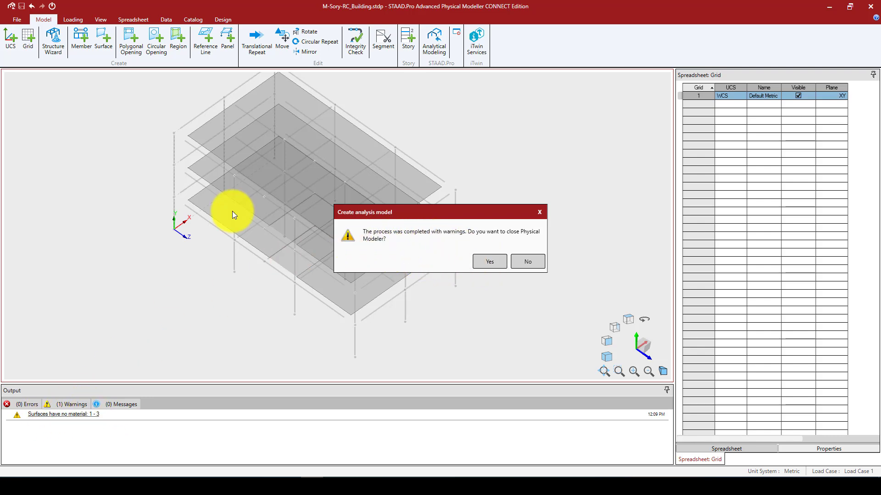
{"action": "left_click", "coordinate": [490, 260]}
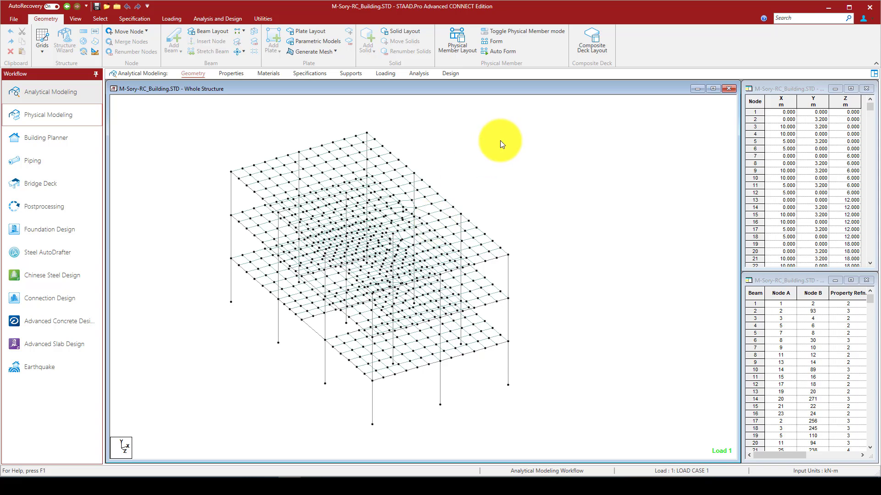
Examine the building's members and slab openings in a 3D rendered view, and close that view.
{"action": "right_click", "coordinate": [524, 138]}
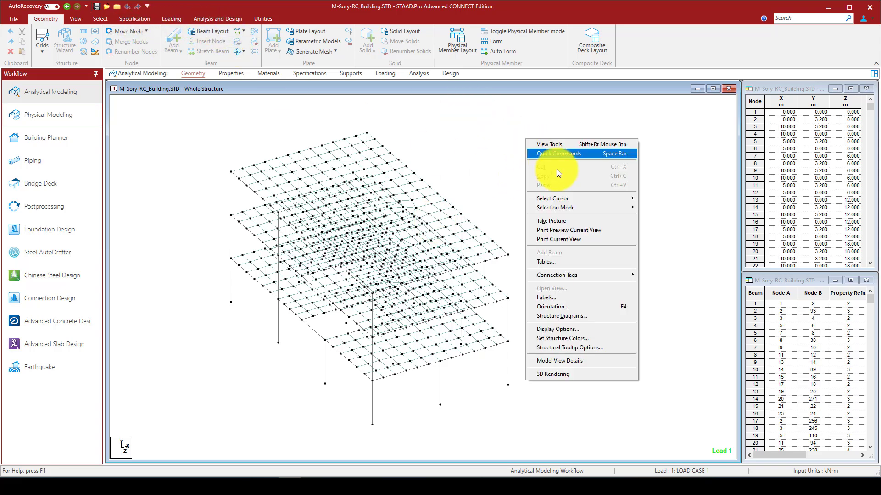
{"action": "left_click", "coordinate": [566, 375]}
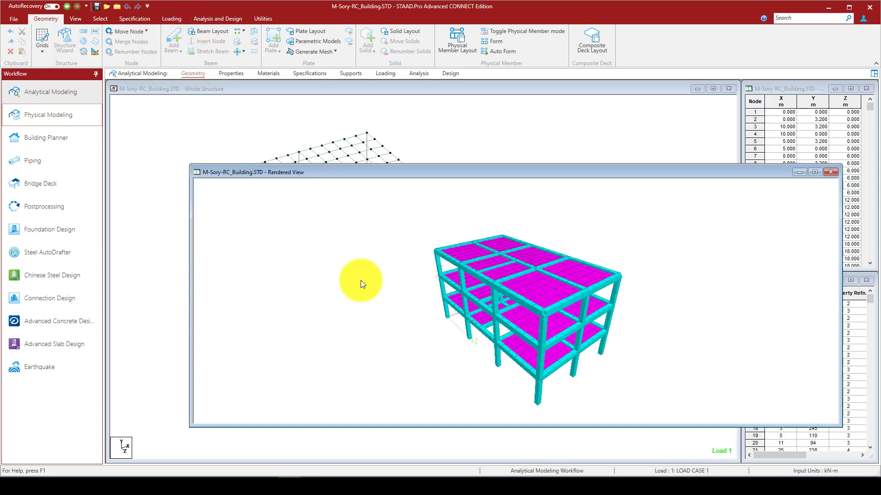
{"action": "left_click_drag", "start_coordinate": [499, 318], "coordinate": [315, 274]}
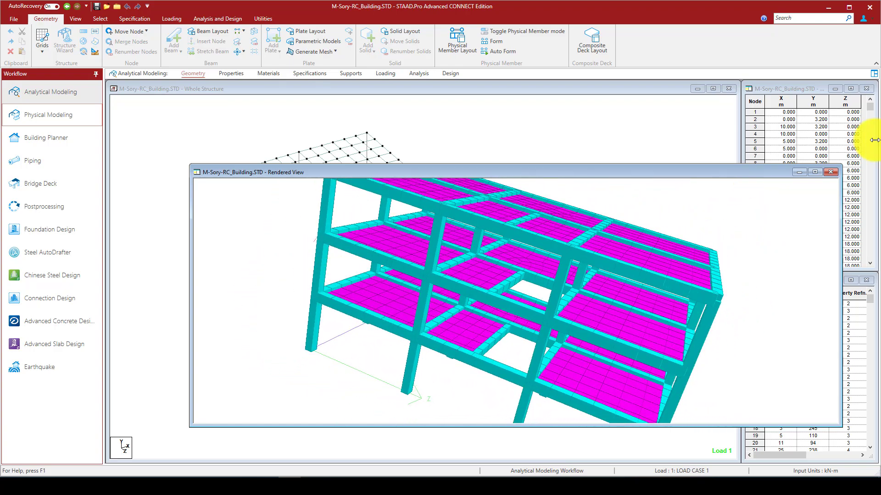
{"action": "left_click", "coordinate": [830, 173]}
Select edge beams near the lowest slab's opening to examine how the beams and plate mesh are divided.
{"action": "scroll", "coordinate": [299, 265], "scroll_direction": "up", "scroll_amount": 3}
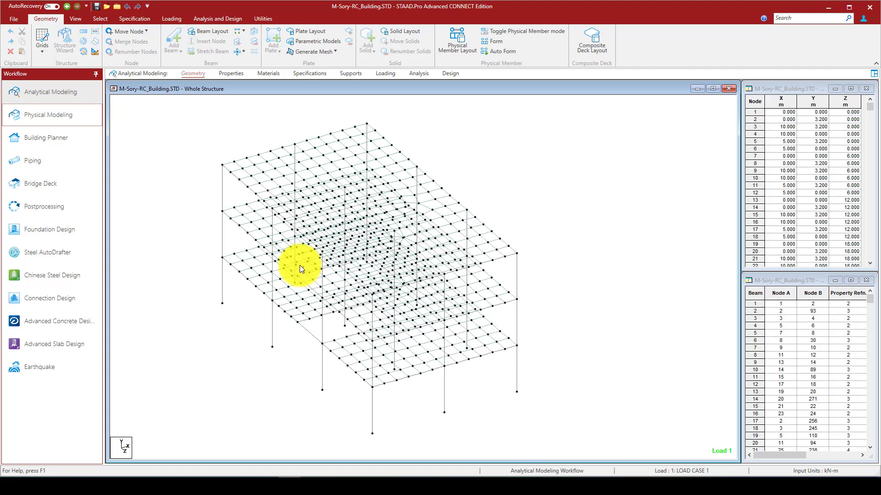
{"action": "middle_click_drag", "start_coordinate": [359, 267], "coordinate": [378, 272]}
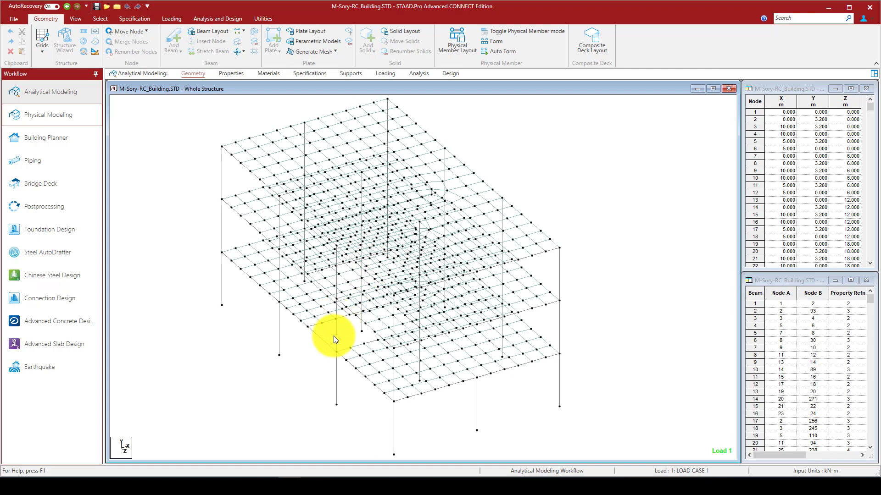
{"action": "left_click", "coordinate": [320, 340]}
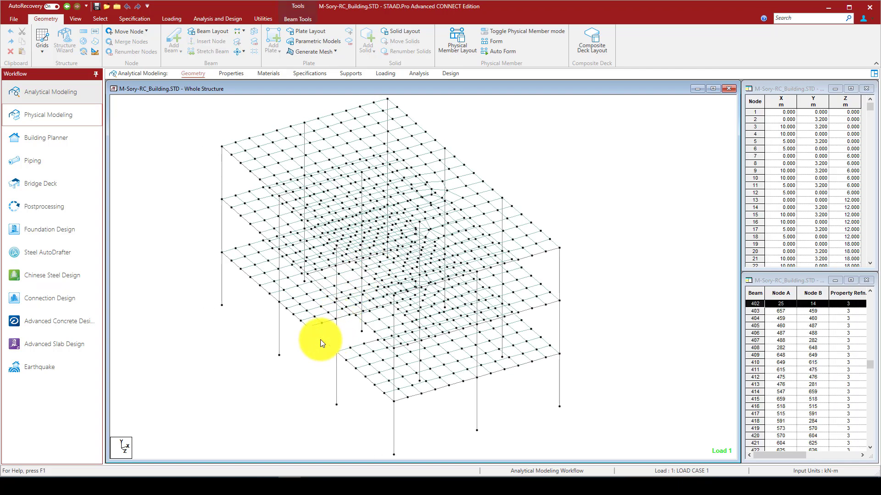
{"action": "left_click", "coordinate": [298, 318]}
{"action": "scroll", "coordinate": [298, 315], "scroll_direction": "up", "scroll_amount": 1}
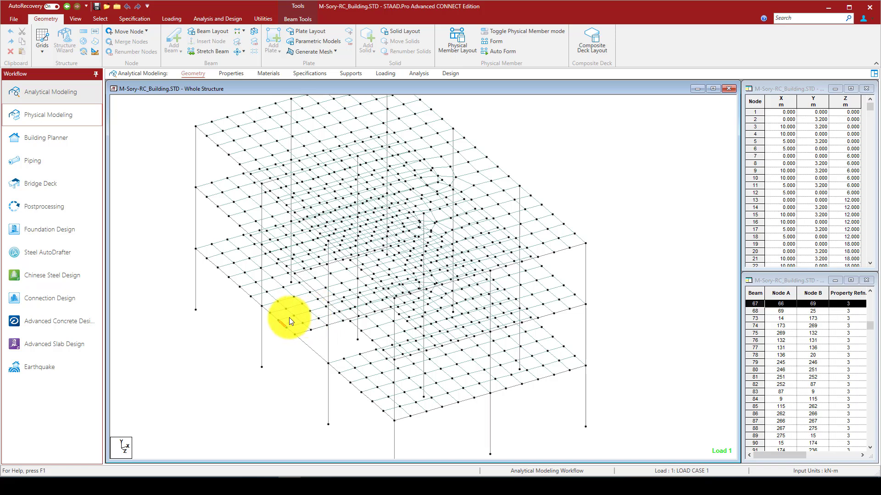
{"action": "scroll", "coordinate": [495, 210], "scroll_direction": "down", "scroll_amount": 2}
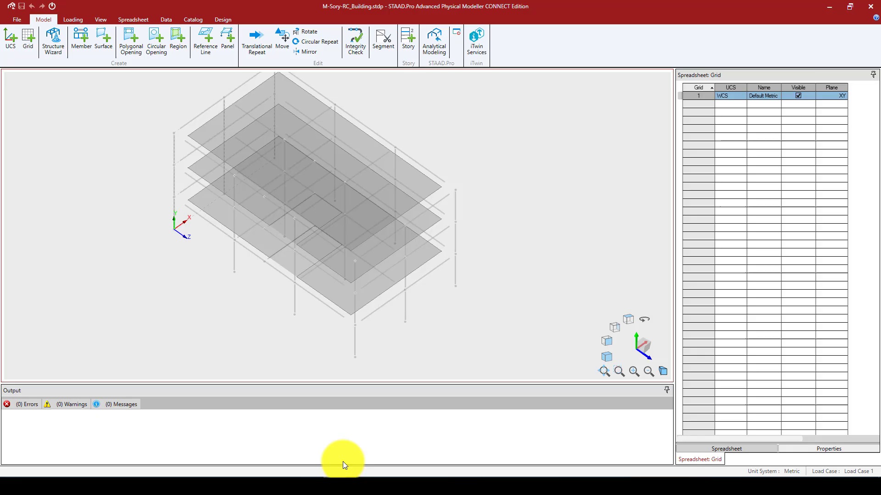
Assign the Concrete material already defined in the model to the entire building's selected members and slabs, and clear the selection.
{"action": "scroll", "coordinate": [355, 300], "scroll_direction": "down", "scroll_amount": 3}
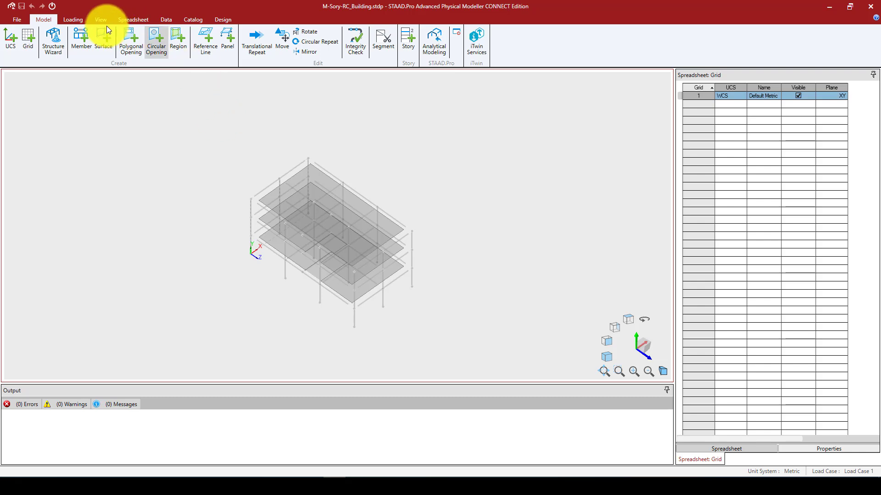
{"action": "left_click", "coordinate": [291, 216]}
{"action": "left_click_drag", "start_coordinate": [208, 129], "coordinate": [448, 343]}
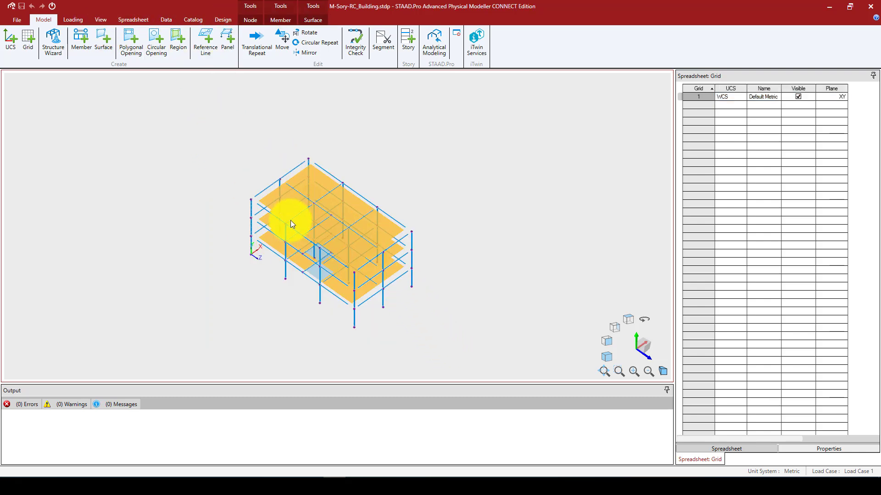
{"action": "left_click", "coordinate": [312, 19]}
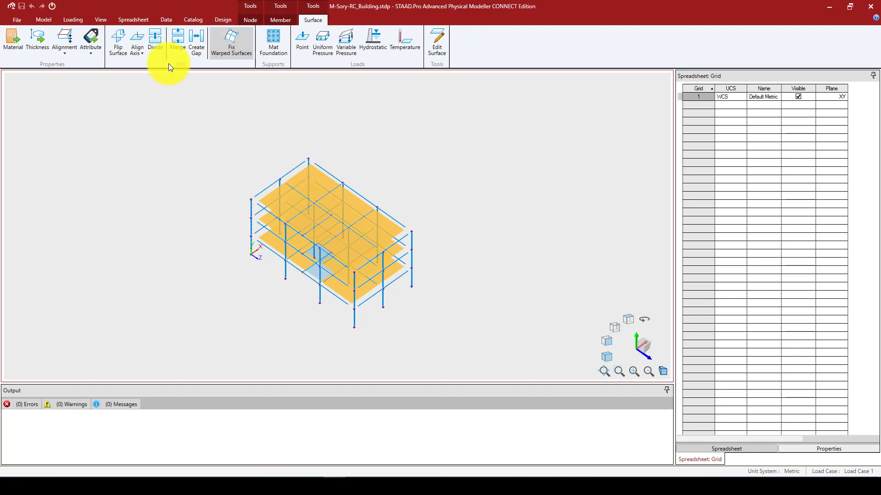
{"action": "left_click", "coordinate": [13, 43]}
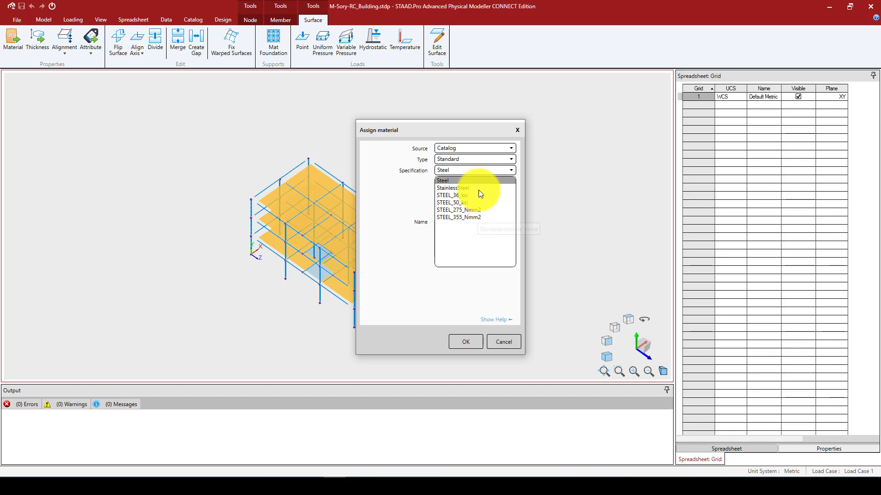
{"action": "left_click", "coordinate": [518, 128]}
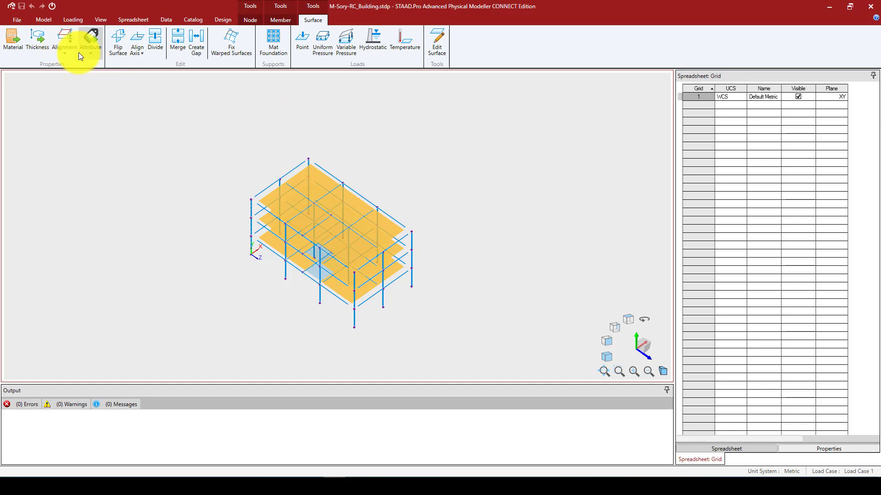
{"action": "left_click", "coordinate": [14, 41]}
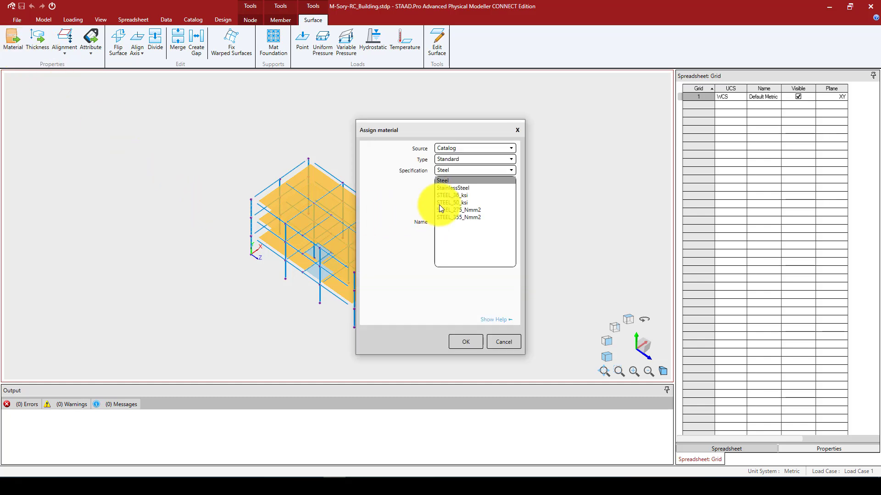
{"action": "left_click", "coordinate": [477, 158]}
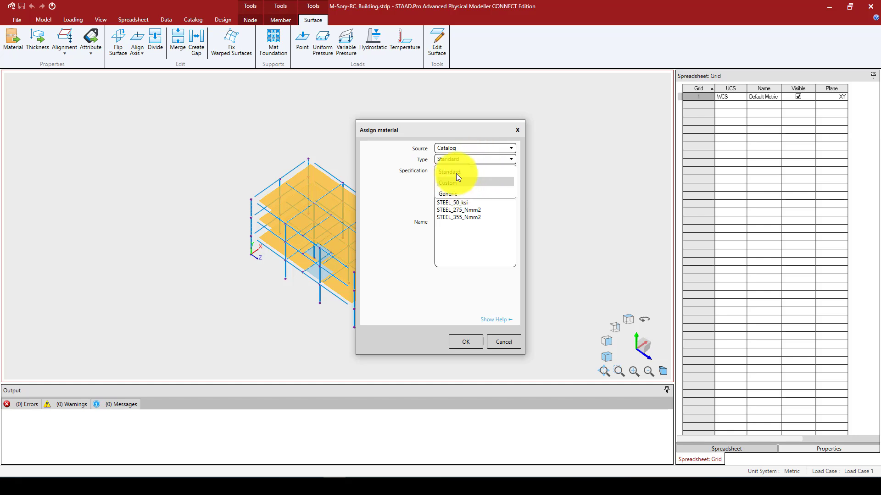
{"action": "left_click", "coordinate": [458, 145]}
{"action": "left_click", "coordinate": [460, 147]}
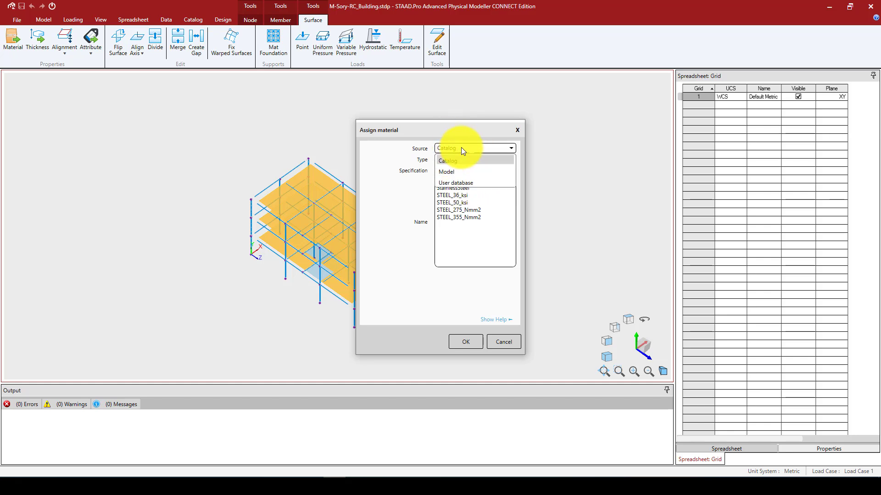
{"action": "left_click", "coordinate": [459, 171]}
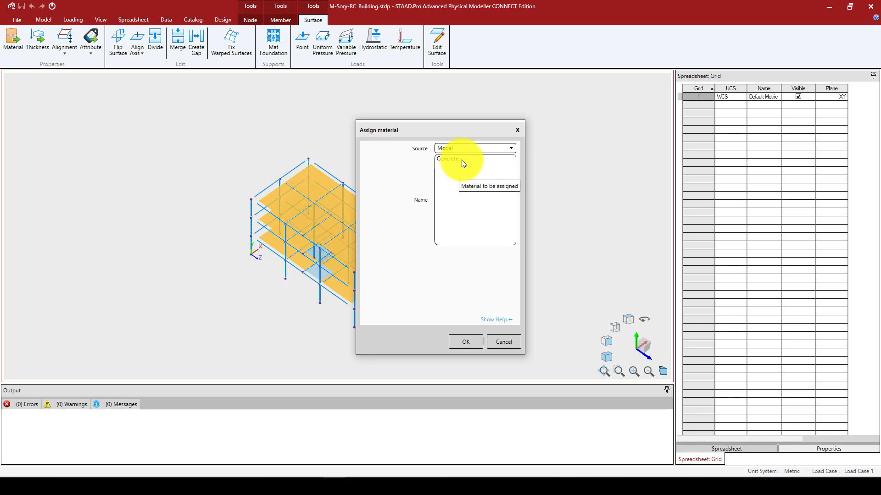
{"action": "left_click", "coordinate": [461, 159]}
{"action": "left_click", "coordinate": [466, 342]}
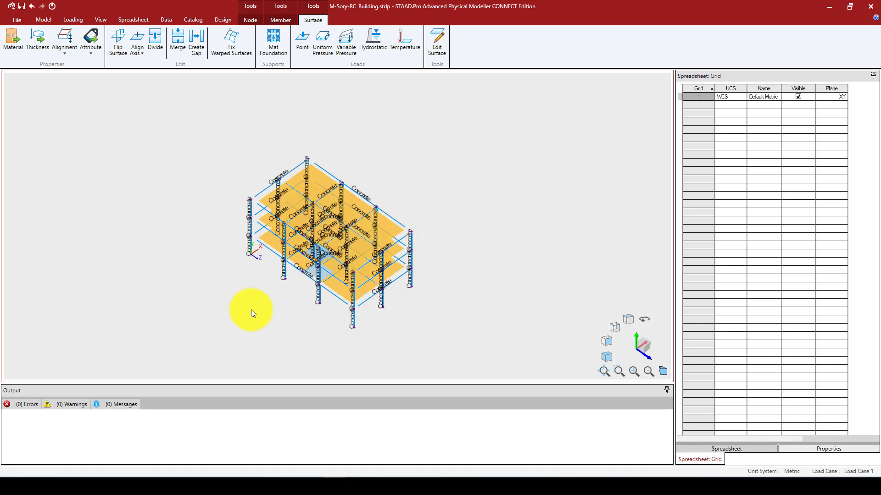
{"action": "scroll", "coordinate": [298, 270], "scroll_direction": "up", "scroll_amount": 5}
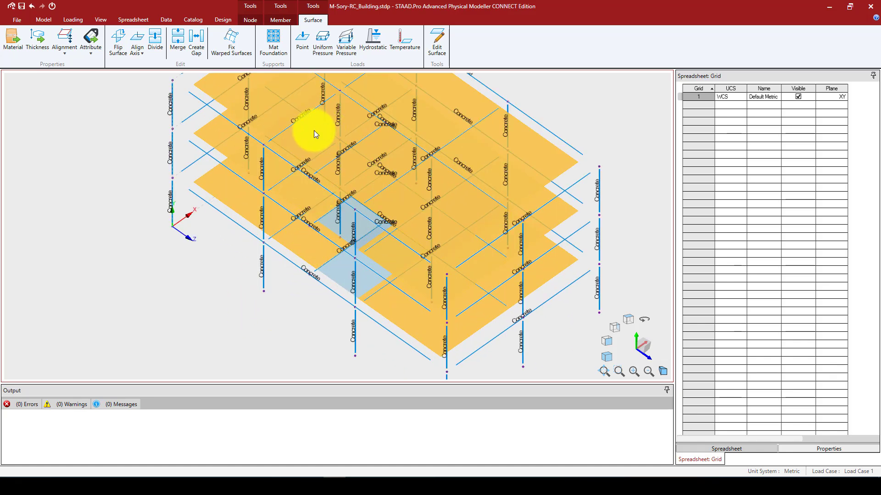
{"action": "scroll", "coordinate": [264, 196], "scroll_direction": "down", "scroll_amount": 5}
{"action": "left_click", "coordinate": [213, 291]}
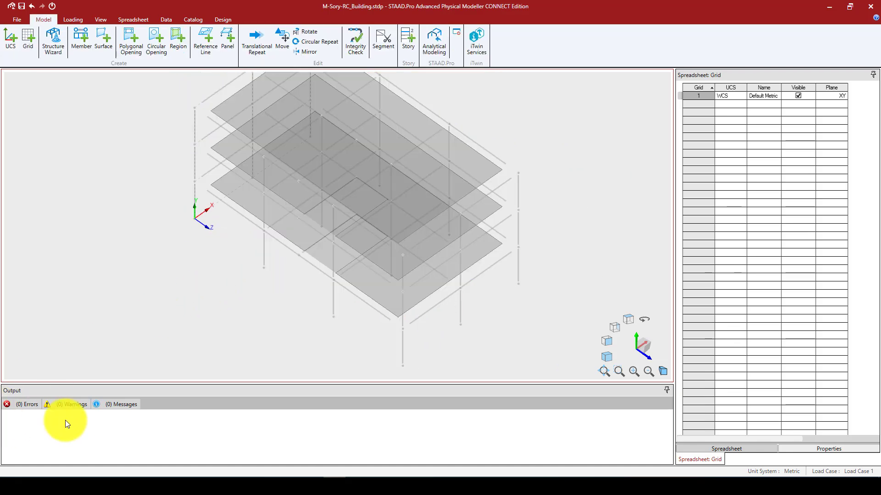
Assign fixed supports to all the column base nodes at ground level and return to the isometric view.
{"action": "scroll", "coordinate": [264, 290], "scroll_direction": "down", "scroll_amount": 2}
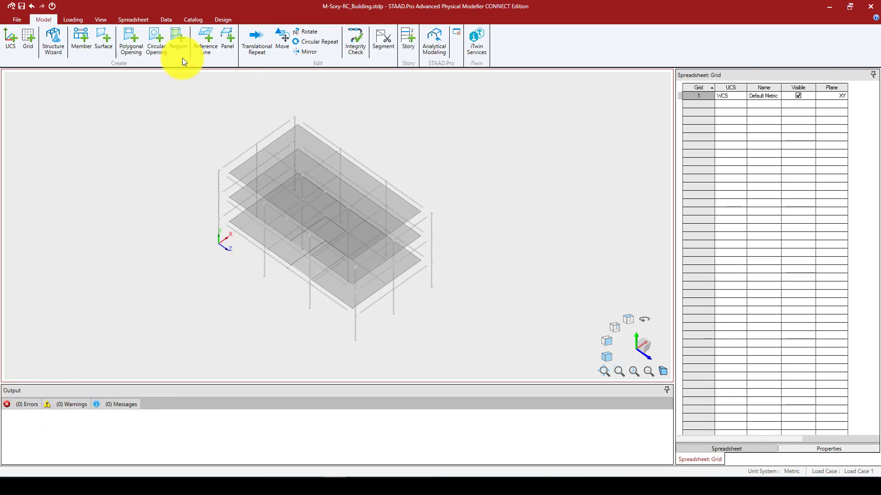
{"action": "left_click", "coordinate": [69, 19]}
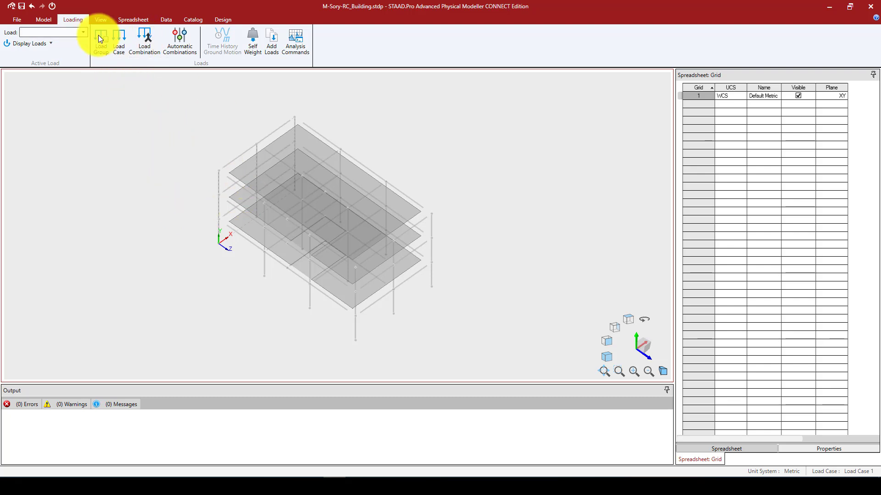
{"action": "left_click", "coordinate": [42, 19]}
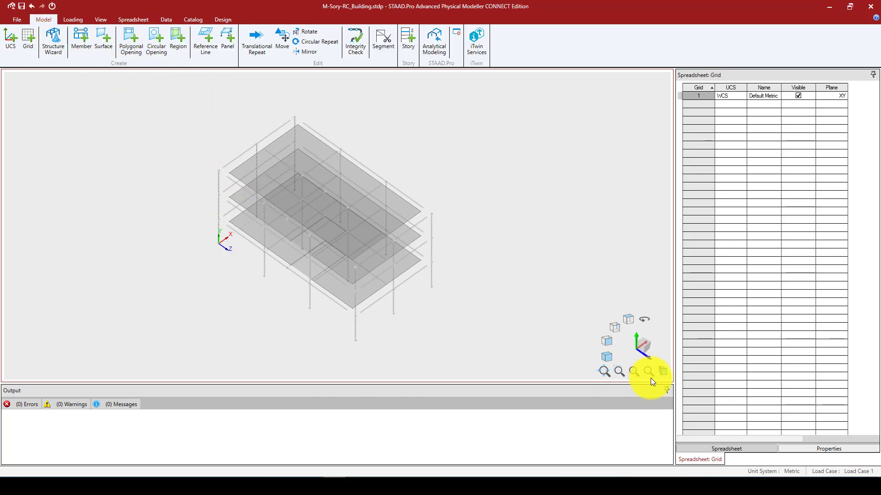
{"action": "left_click", "coordinate": [607, 342]}
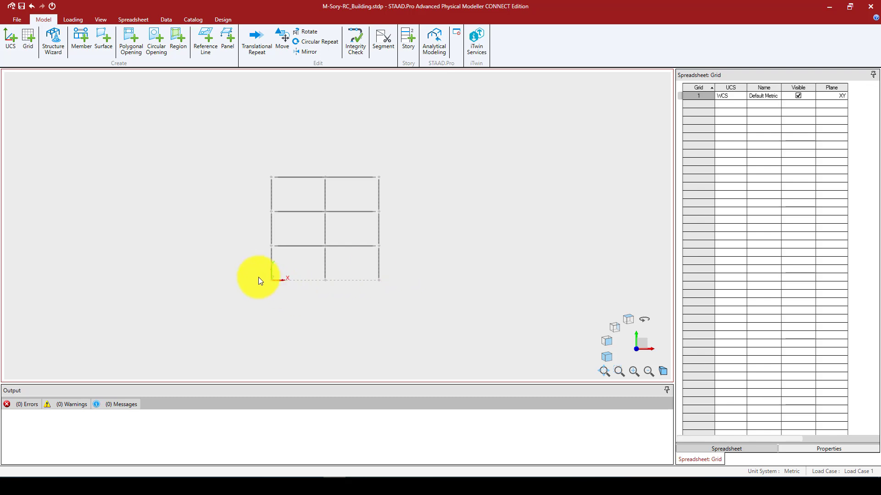
{"action": "left_click_drag", "start_coordinate": [259, 277], "coordinate": [438, 298]}
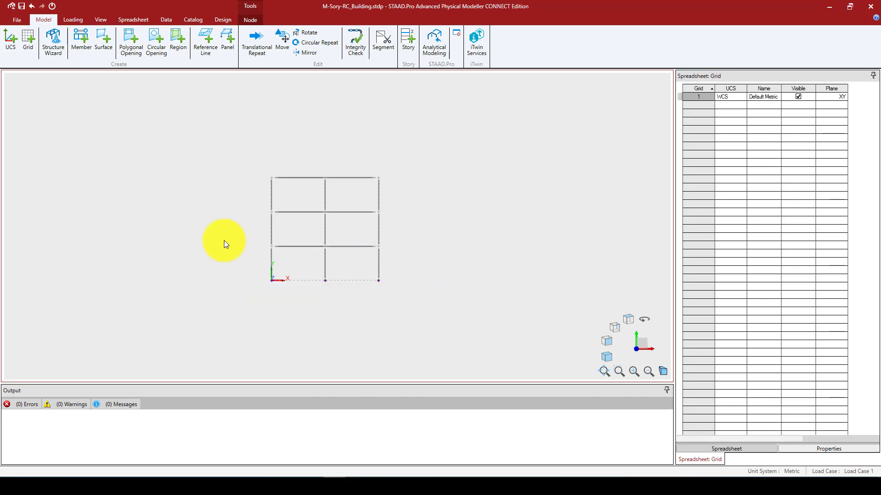
{"action": "left_click", "coordinate": [253, 20]}
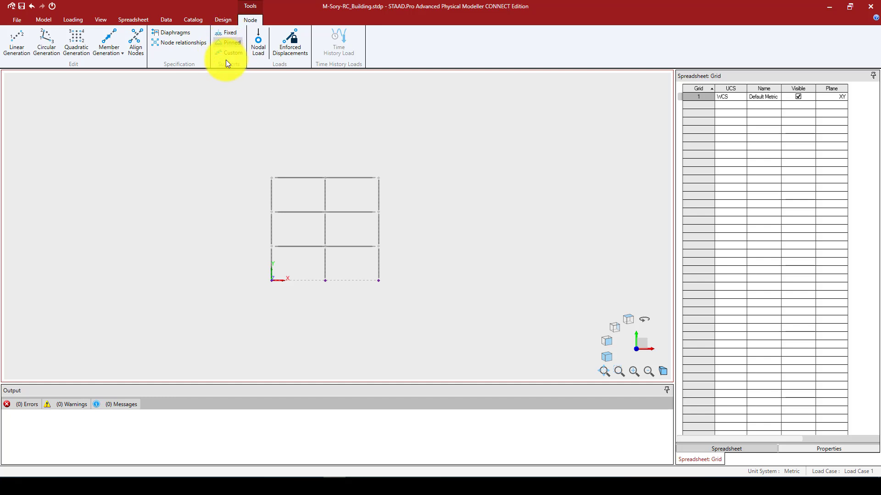
{"action": "left_click", "coordinate": [229, 32]}
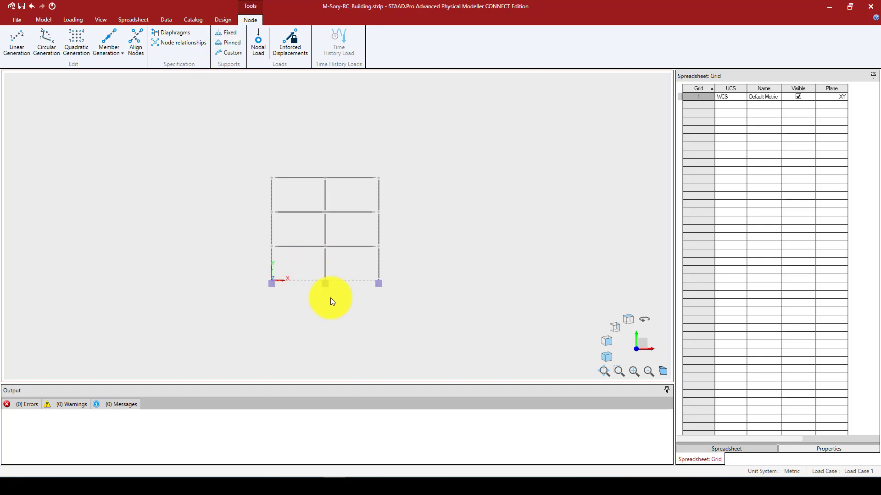
{"action": "left_click", "coordinate": [605, 357]}
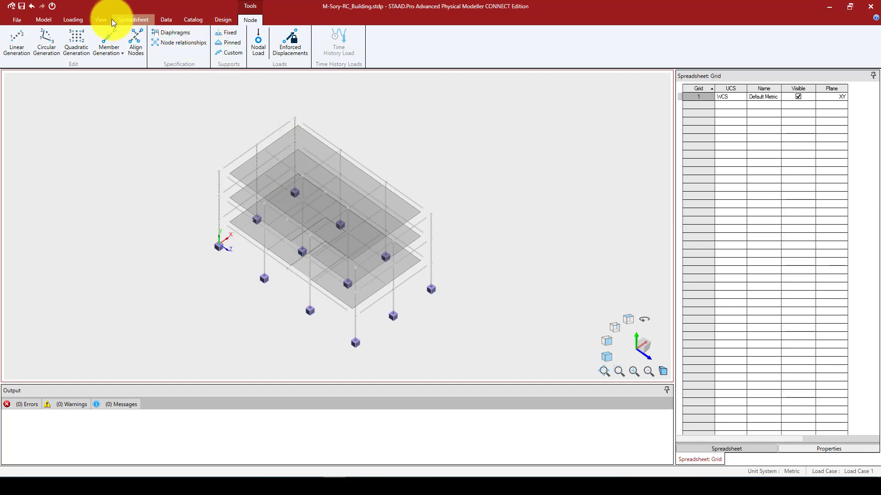
Create a second load case with the Dead category in the Analysis 1 set.
{"action": "left_click", "coordinate": [73, 19]}
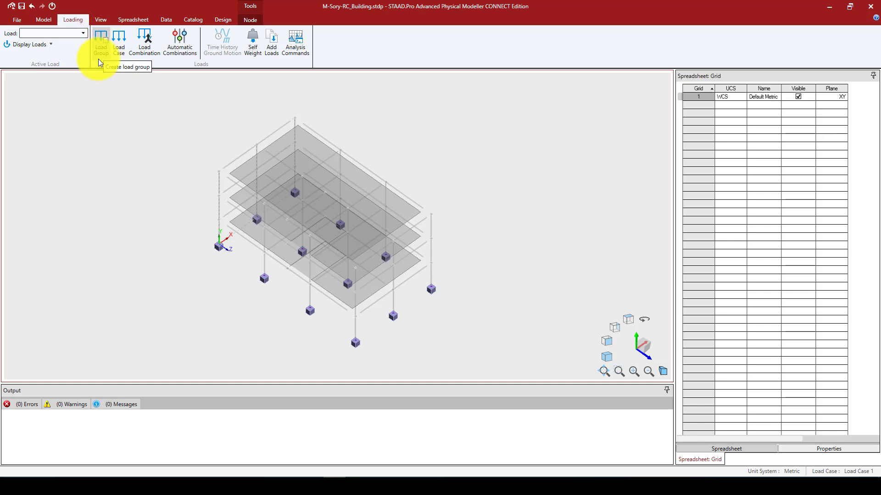
{"action": "left_click", "coordinate": [118, 42]}
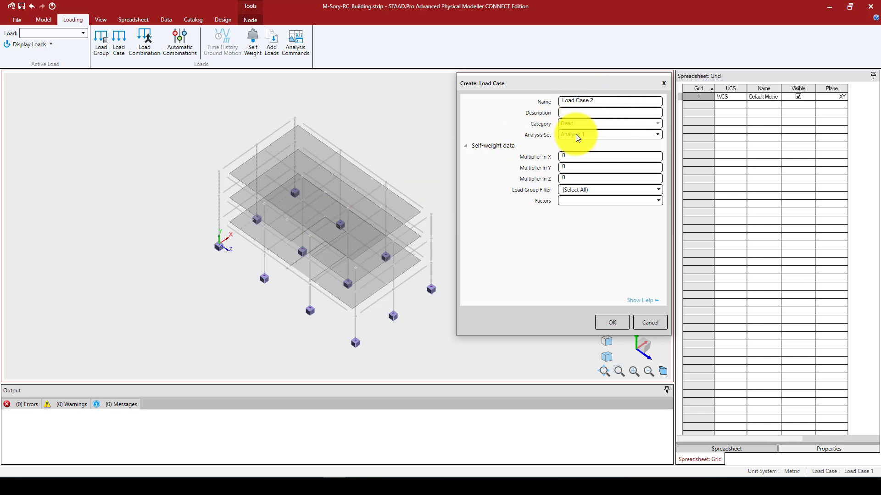
{"action": "left_click", "coordinate": [595, 137]}
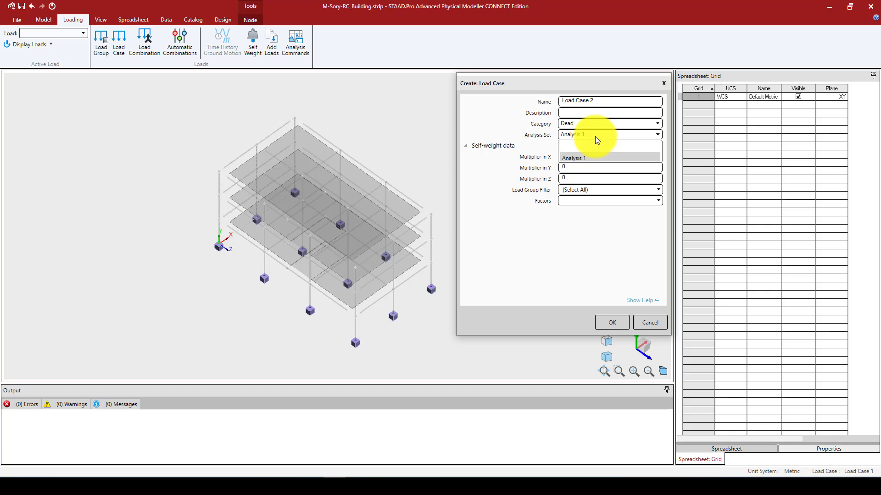
{"action": "left_click", "coordinate": [595, 137]}
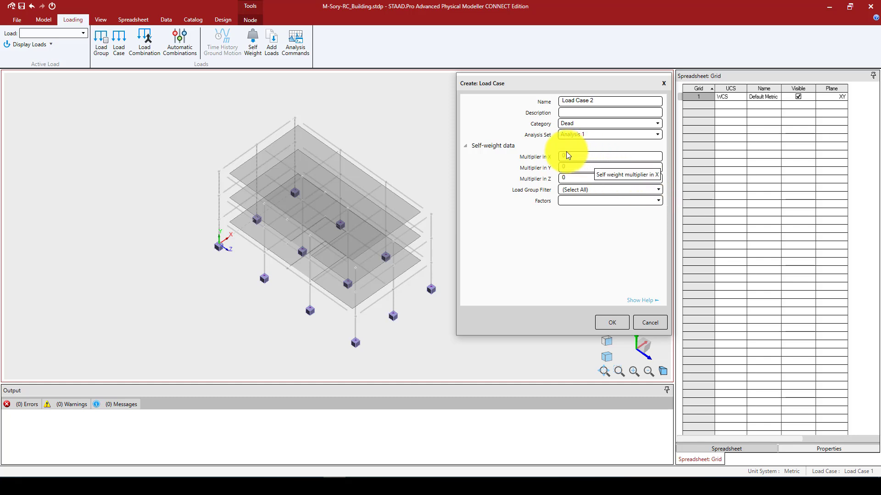
{"action": "left_click", "coordinate": [608, 322]}
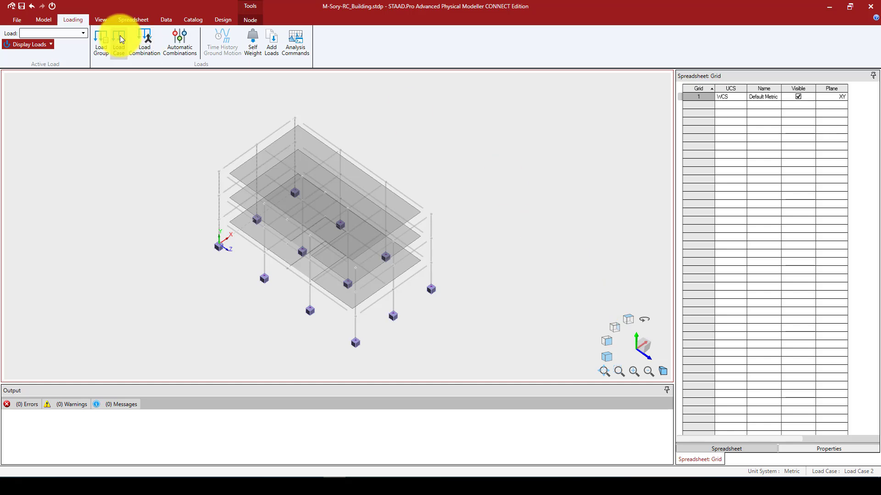
Create a third load case, also with the Dead category in the Analysis 1 set.
{"action": "left_click", "coordinate": [125, 52]}
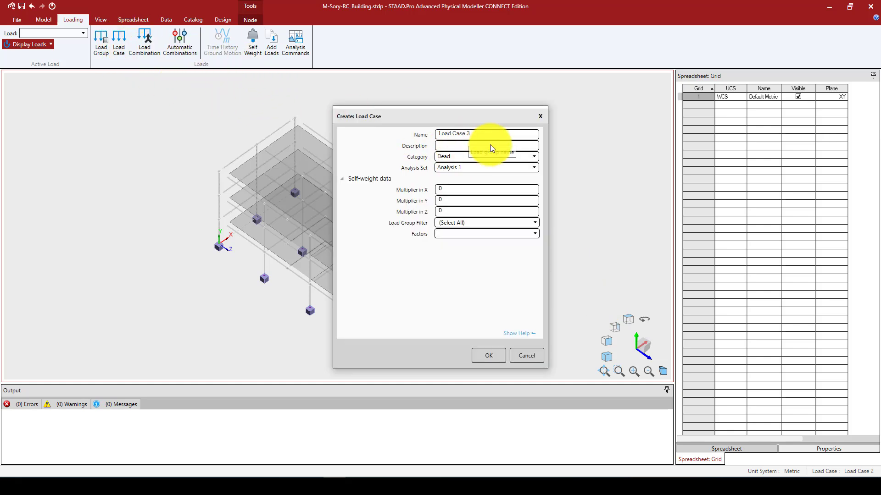
{"action": "left_click", "coordinate": [478, 159]}
{"action": "left_click", "coordinate": [466, 180]}
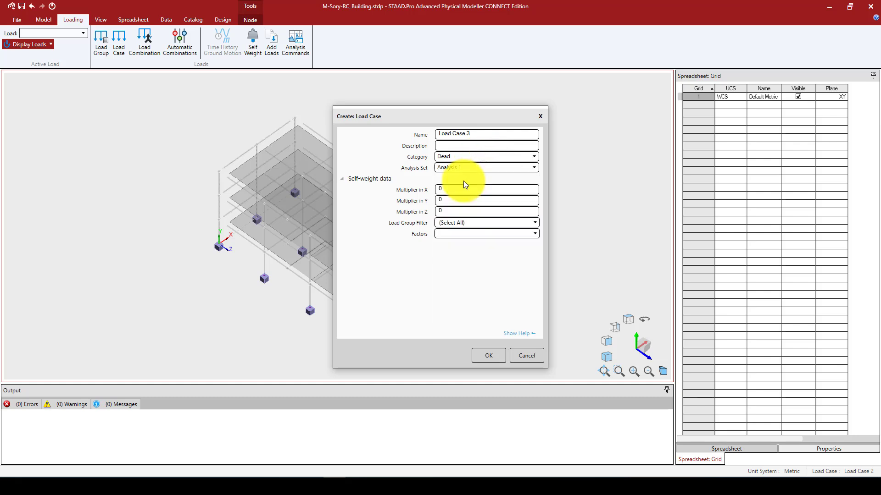
{"action": "left_click", "coordinate": [482, 355]}
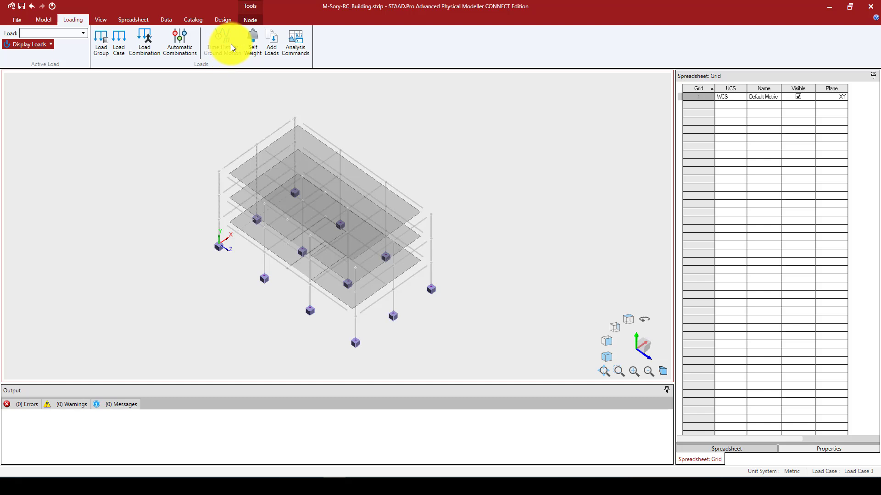
Select the whole building, including all floor slabs, and bring up the surface tools.
{"action": "left_click_drag", "start_coordinate": [183, 101], "coordinate": [468, 342]}
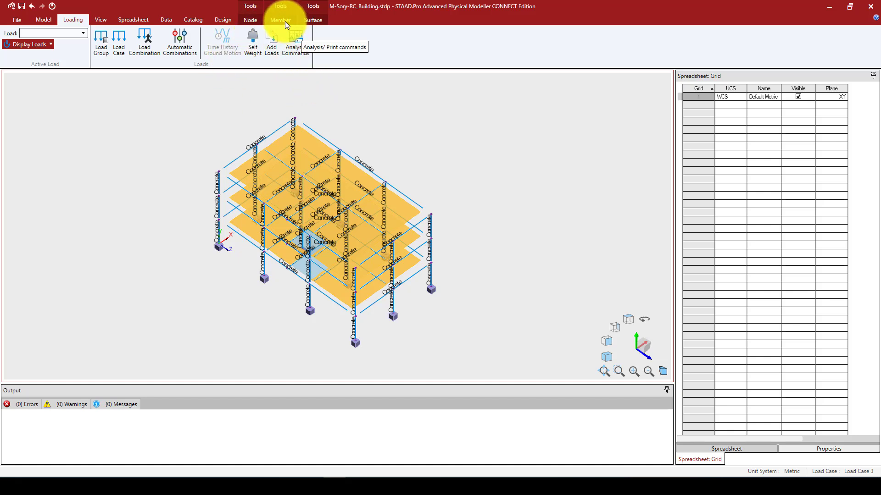
{"action": "left_click", "coordinate": [308, 20]}
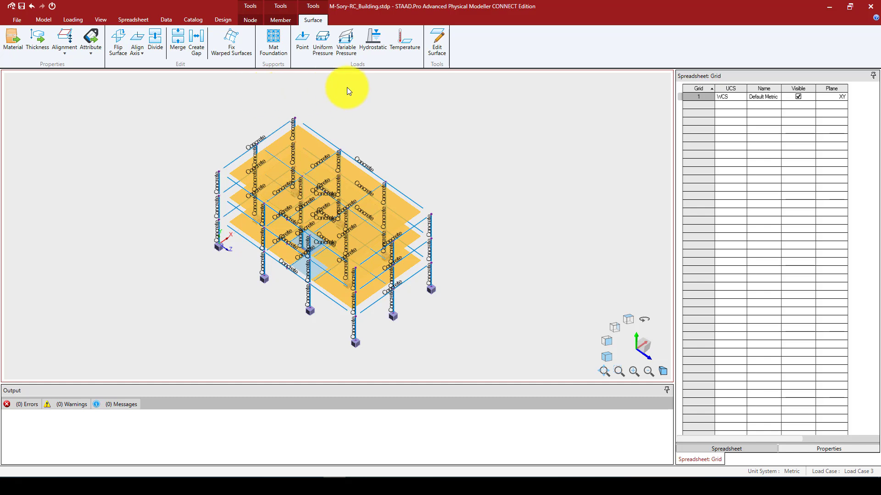
{"action": "left_click", "coordinate": [320, 43]}
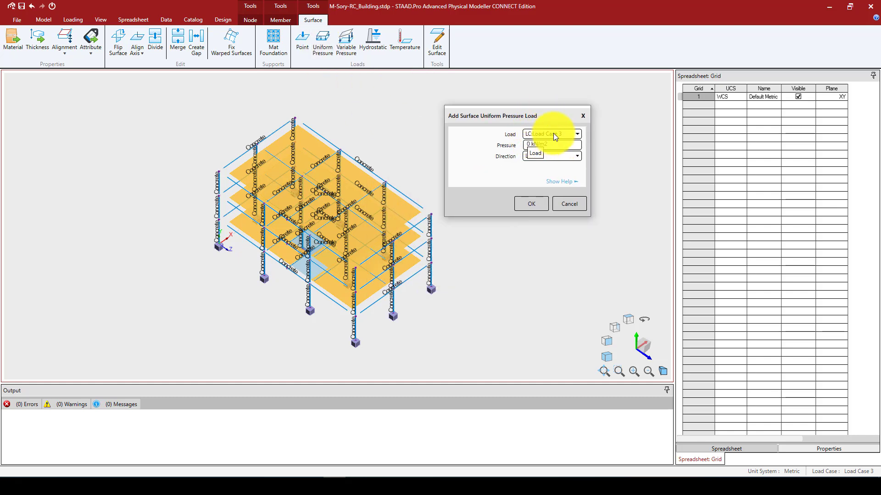
{"action": "left_click", "coordinate": [578, 133]}
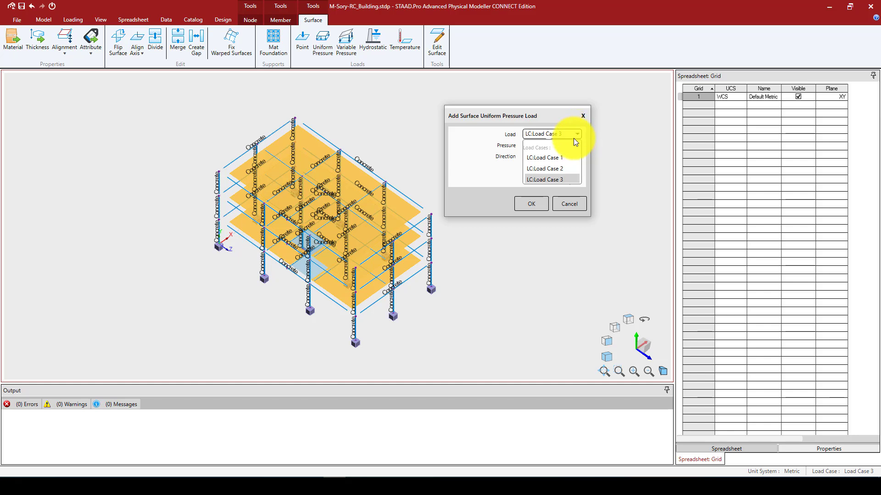
{"action": "left_click", "coordinate": [560, 160]}
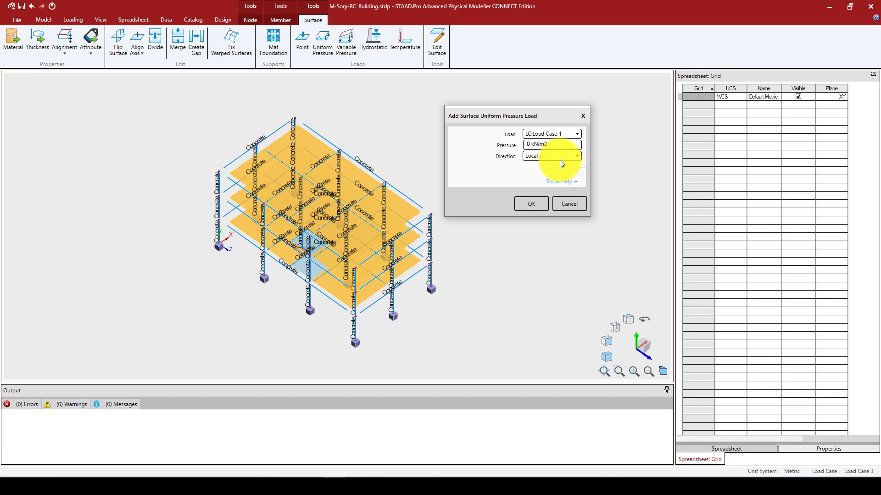
{"action": "left_click", "coordinate": [576, 133]}
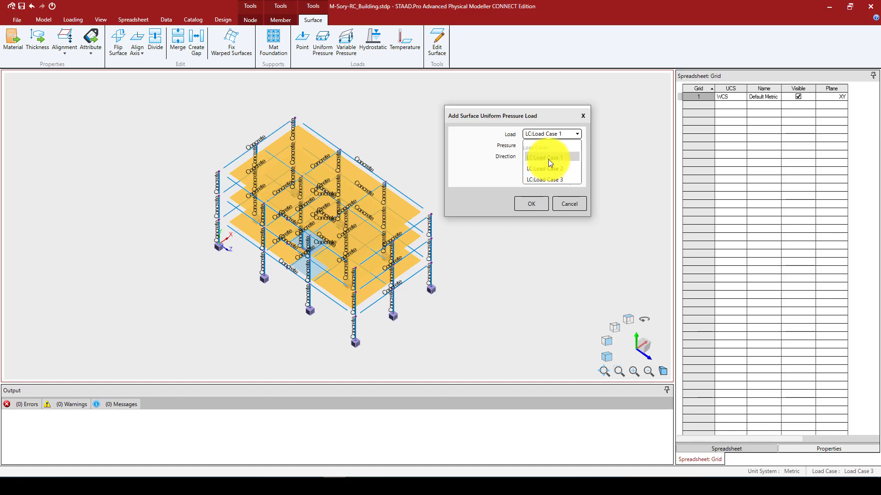
{"action": "left_click", "coordinate": [583, 116]}
{"action": "left_click", "coordinate": [583, 116]}
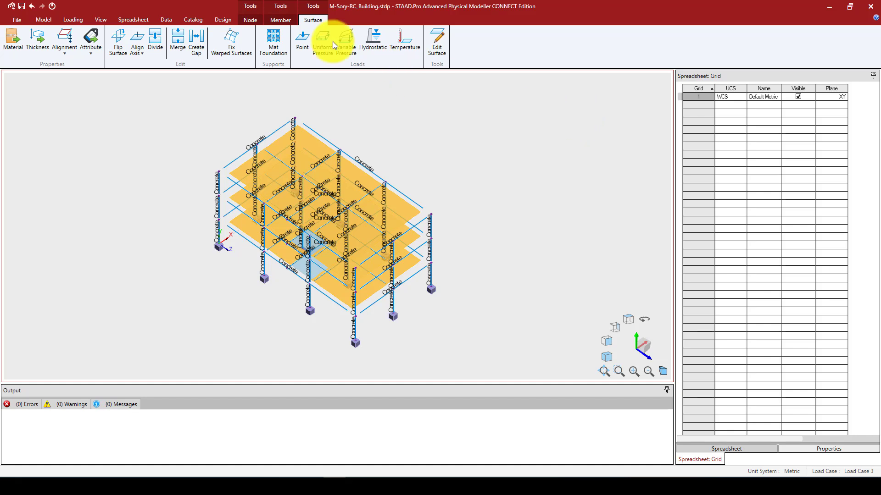
List the regular load cases in the spreadsheet and delete Load Case 1, which has the None category.
{"action": "left_click", "coordinate": [133, 20]}
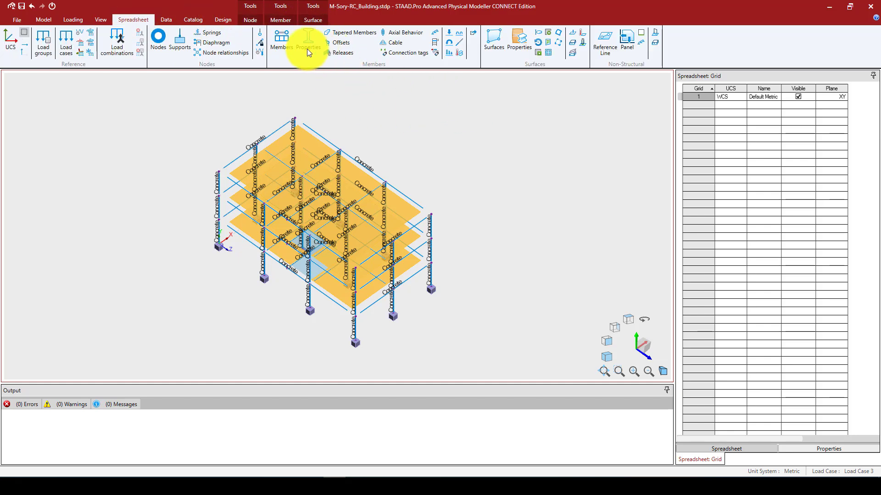
{"action": "left_click", "coordinate": [66, 45]}
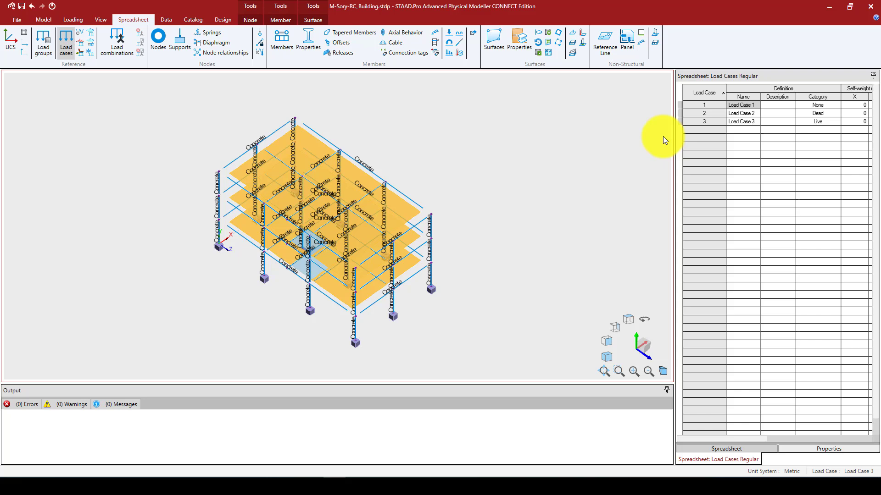
{"action": "left_click", "coordinate": [822, 107]}
{"action": "left_click", "coordinate": [811, 106]}
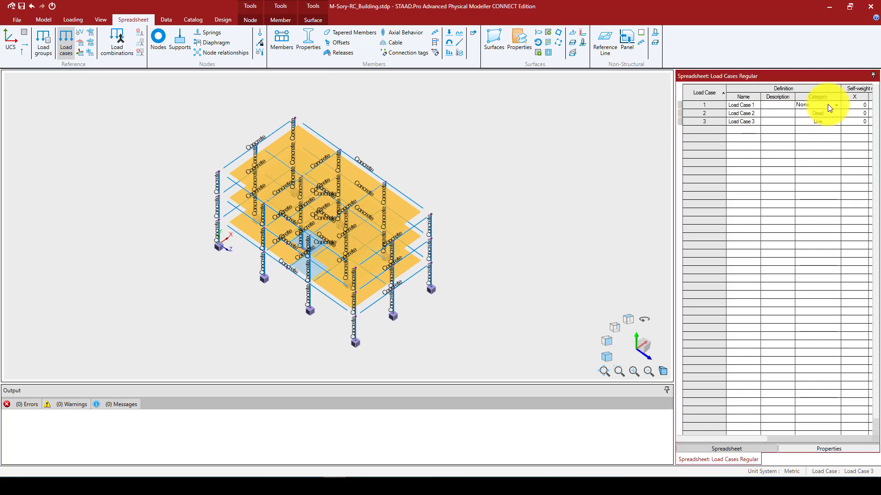
{"action": "left_click", "coordinate": [837, 107]}
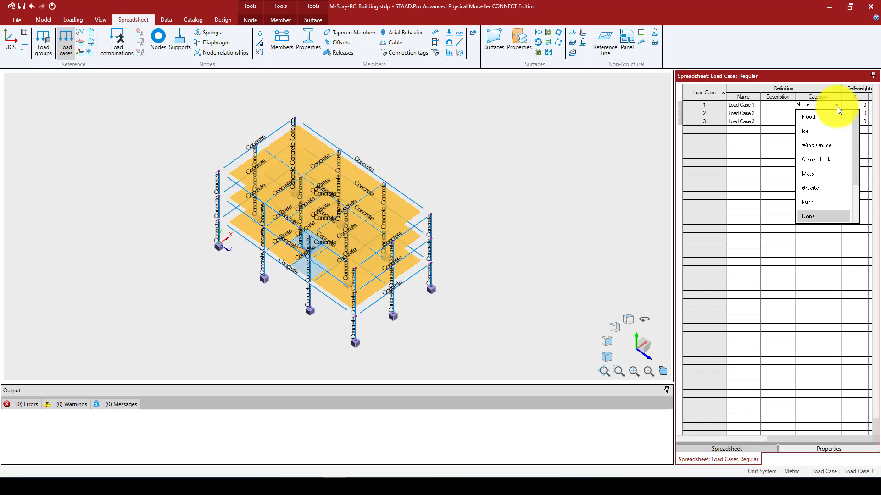
{"action": "left_click", "coordinate": [701, 107]}
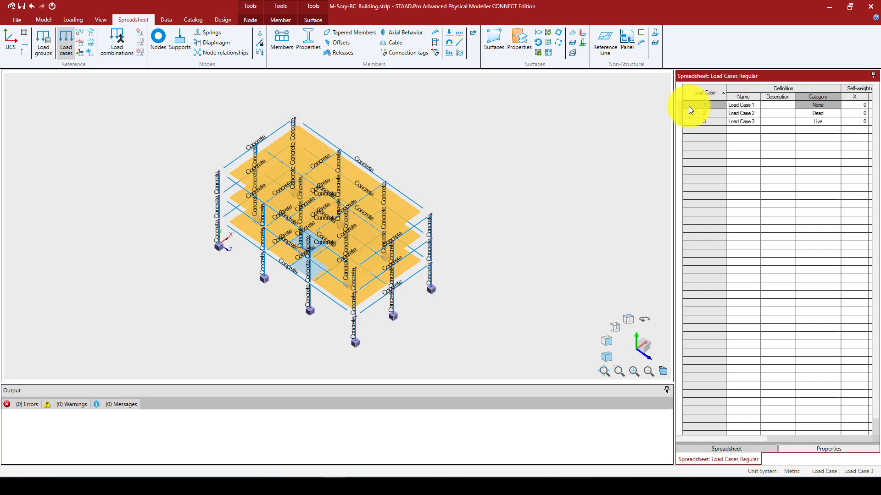
{"action": "right_click", "coordinate": [693, 105]}
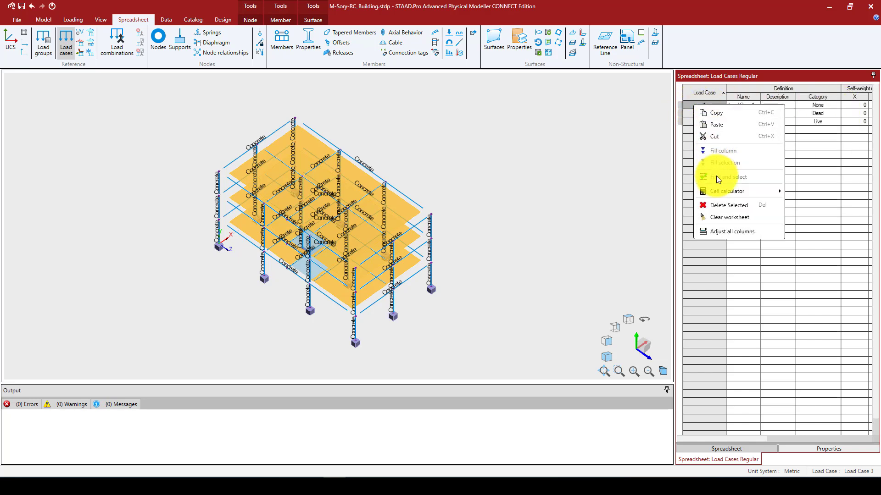
{"action": "left_click", "coordinate": [726, 206]}
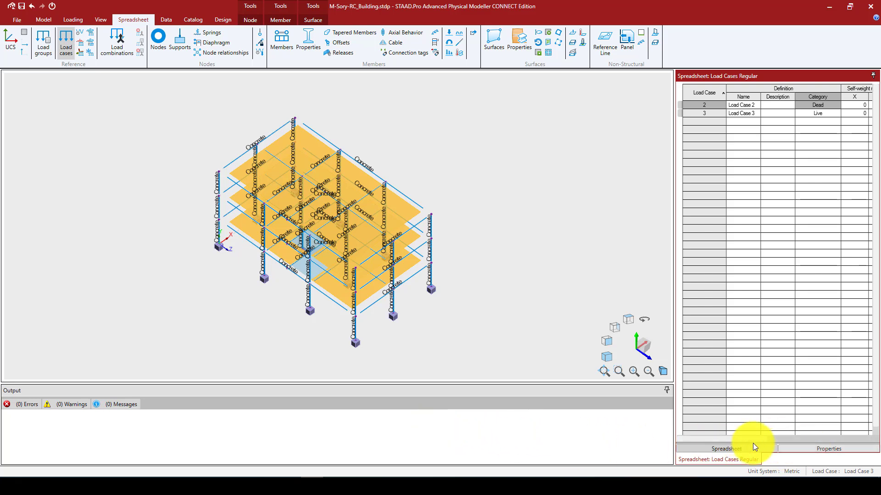
Set the Y self-weight multiplier of load case 2 to -1.
{"action": "left_click_drag", "start_coordinate": [759, 438], "coordinate": [843, 437]}
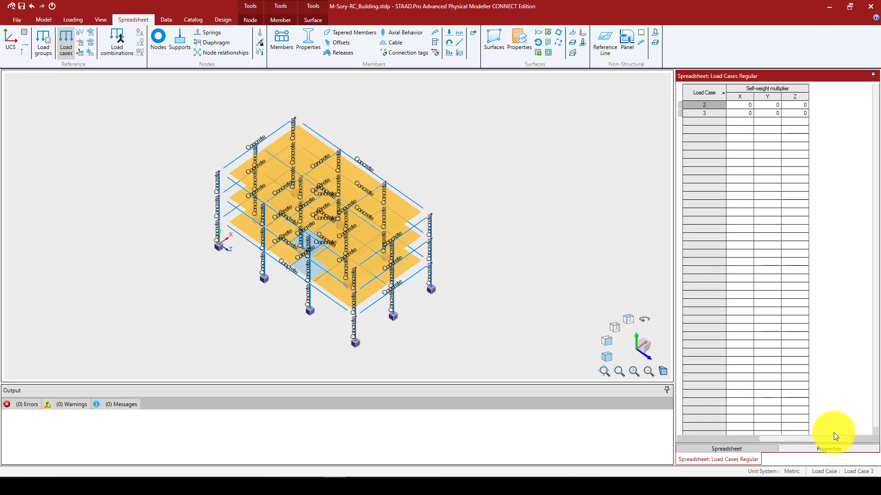
{"action": "double_click", "coordinate": [755, 106]}
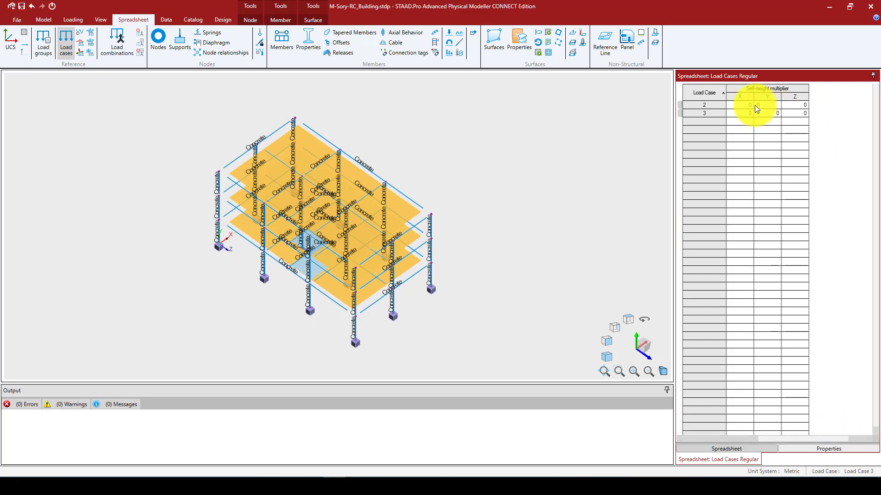
{"action": "type", "text": "-1"}
{"action": "left_click", "coordinate": [752, 163]}
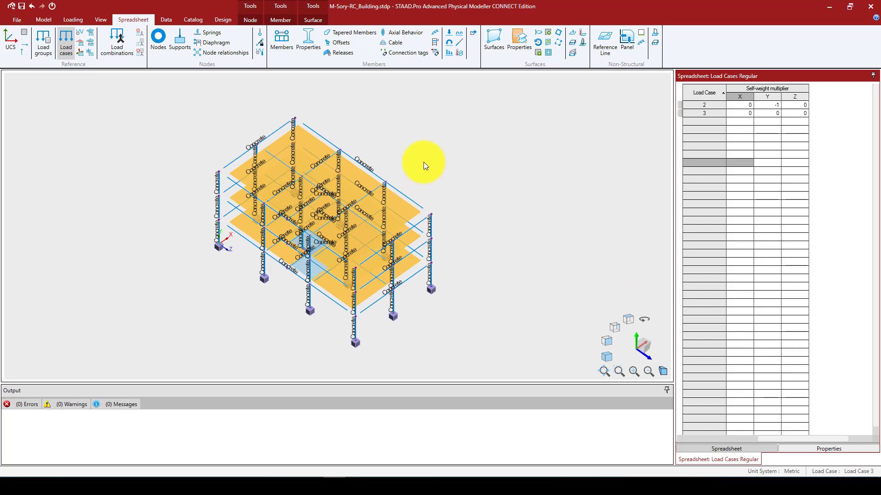
Apply a uniform surface pressure of -1 kN/m2 in the Global Y direction to the selected floor slabs under Load Case 2.
{"action": "left_click", "coordinate": [312, 18]}
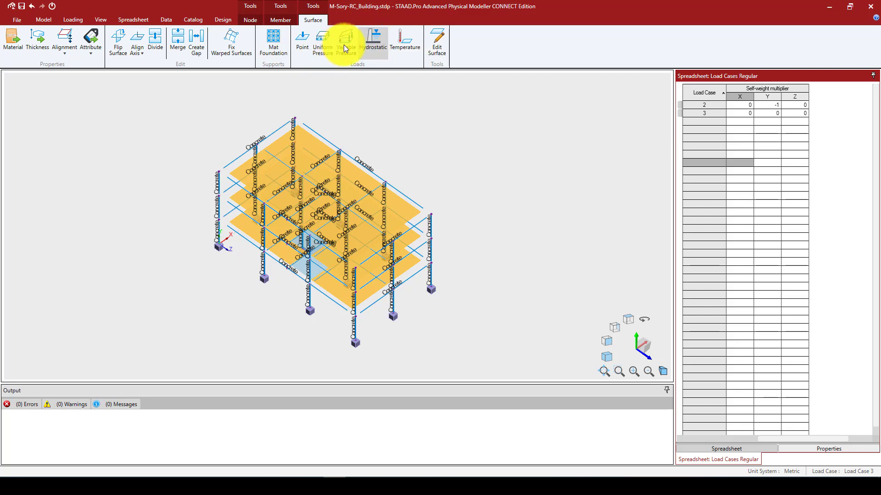
{"action": "left_click", "coordinate": [322, 40]}
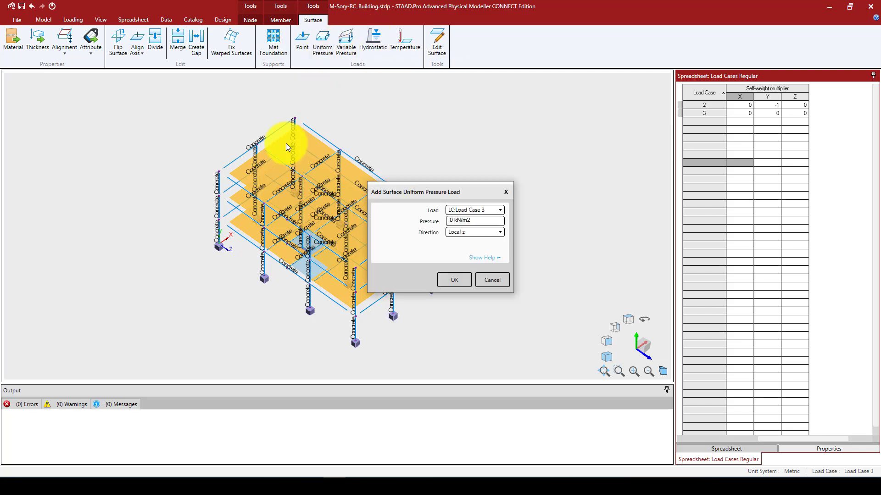
{"action": "left_click_drag", "start_coordinate": [430, 197], "coordinate": [503, 157]}
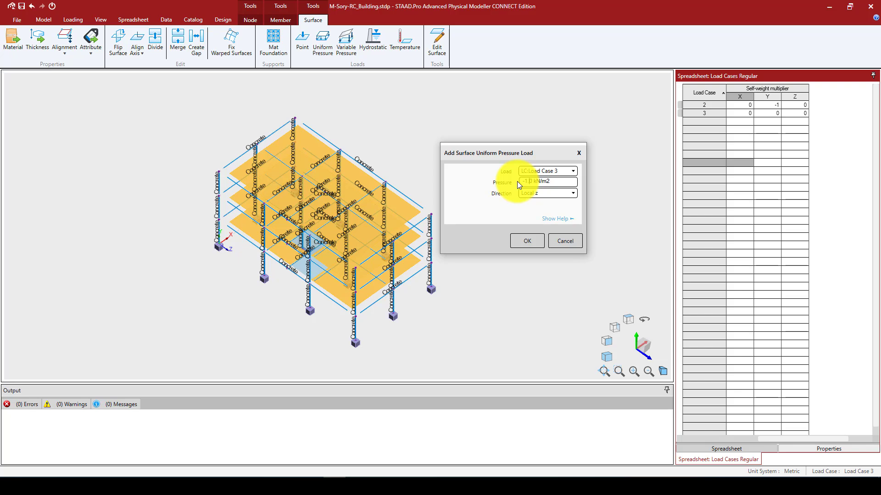
{"action": "left_click", "coordinate": [540, 192]}
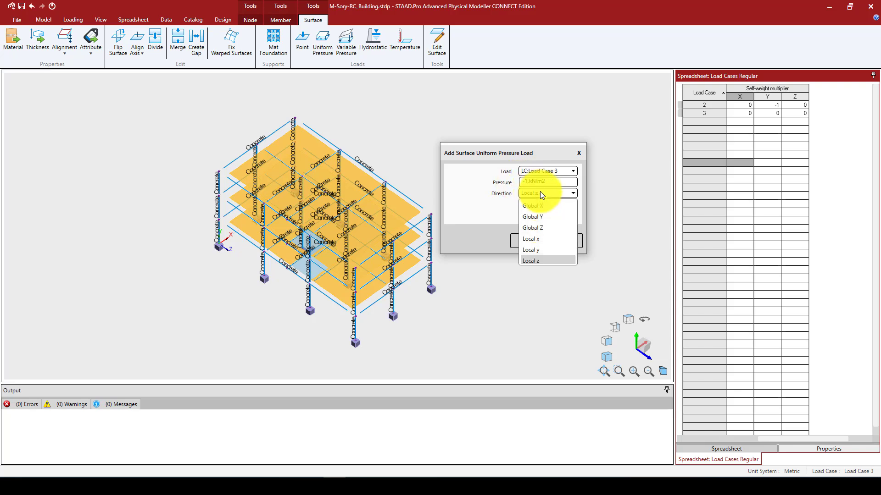
{"action": "left_click", "coordinate": [549, 216]}
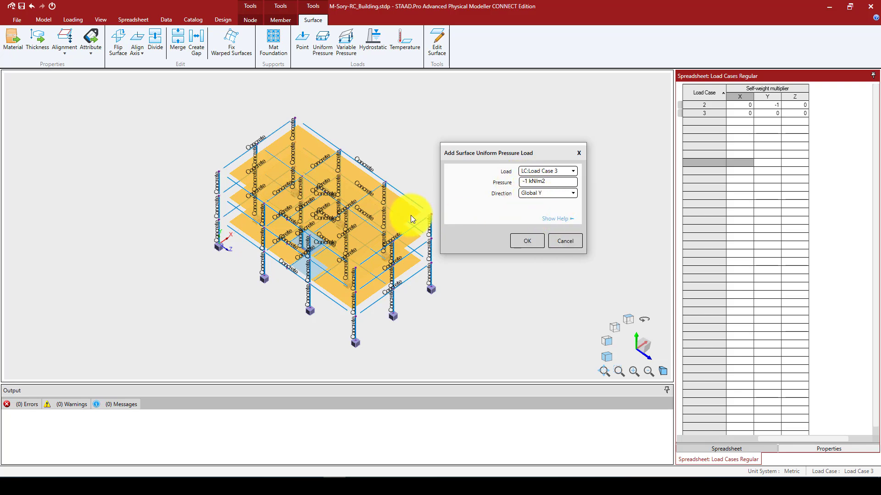
{"action": "left_click", "coordinate": [566, 170]}
{"action": "left_click", "coordinate": [556, 193]}
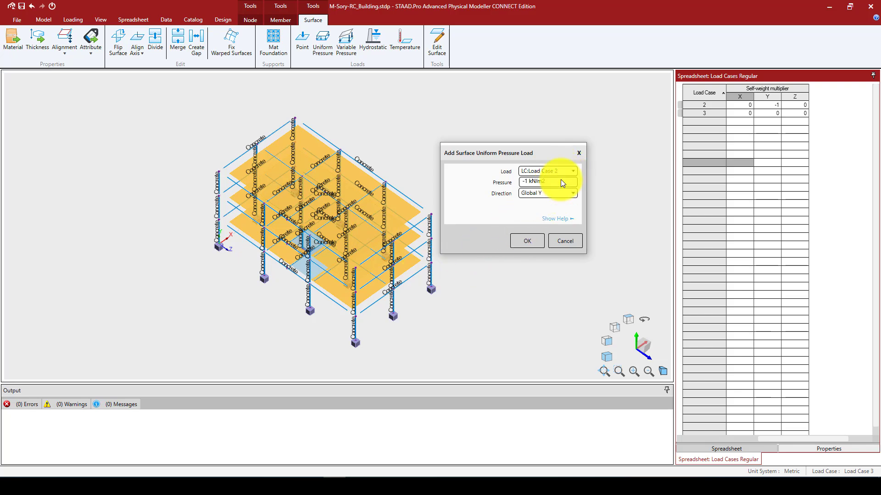
{"action": "left_click", "coordinate": [527, 240]}
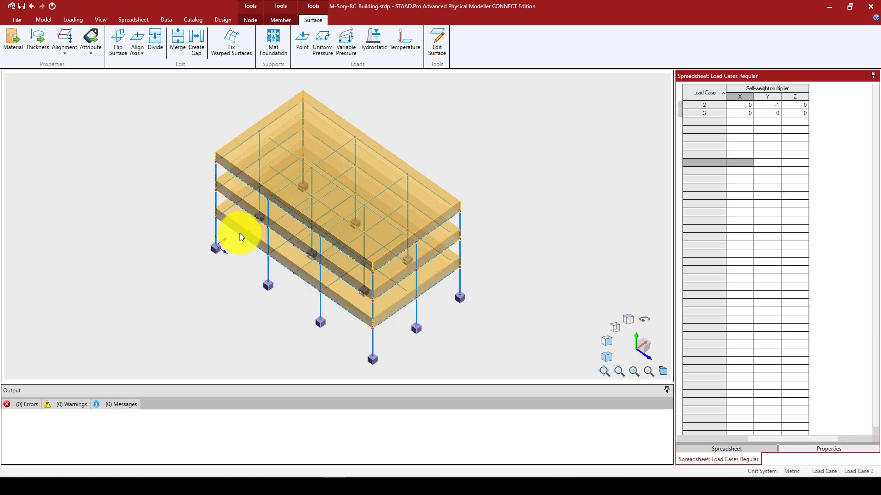
Apply a uniform surface pressure of -2.5 kN/m2 in Global Y to the same floor slabs under Load Case 3, and clear the selection.
{"action": "scroll", "coordinate": [240, 233], "scroll_direction": "up", "scroll_amount": 1}
{"action": "scroll", "coordinate": [257, 140], "scroll_direction": "up", "scroll_amount": 2}
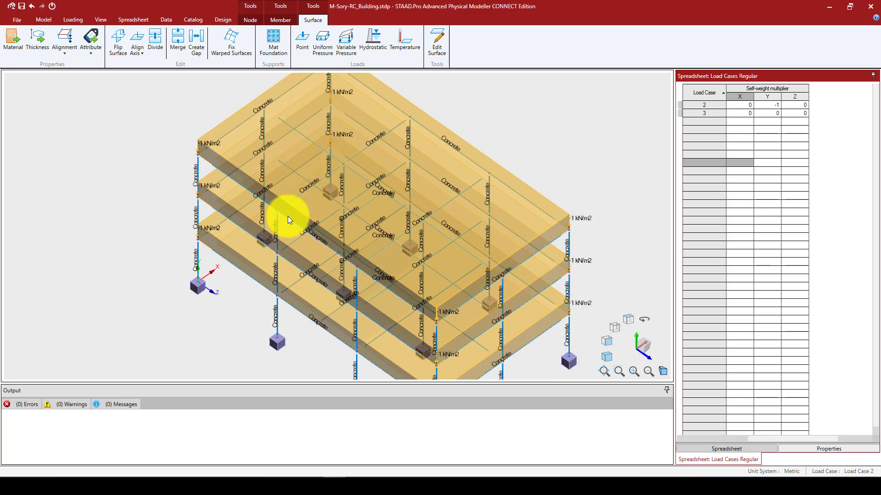
{"action": "scroll", "coordinate": [277, 213], "scroll_direction": "down", "scroll_amount": 1}
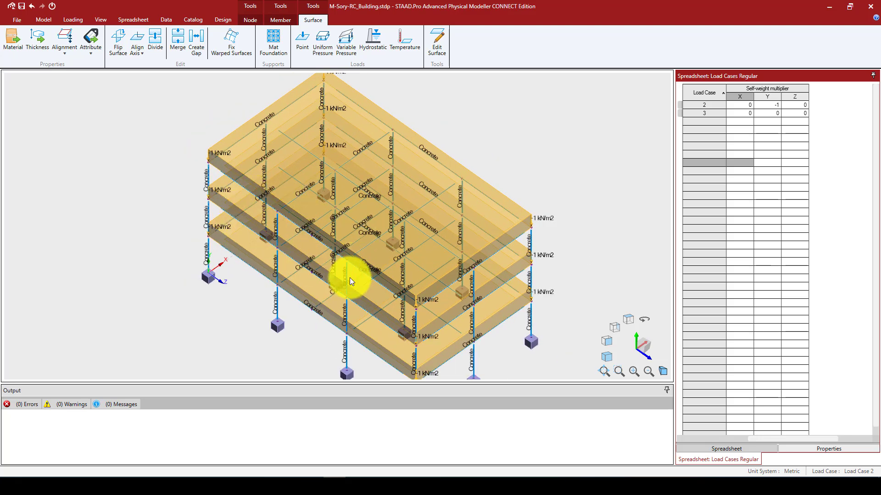
{"action": "scroll", "coordinate": [293, 240], "scroll_direction": "down", "scroll_amount": 2}
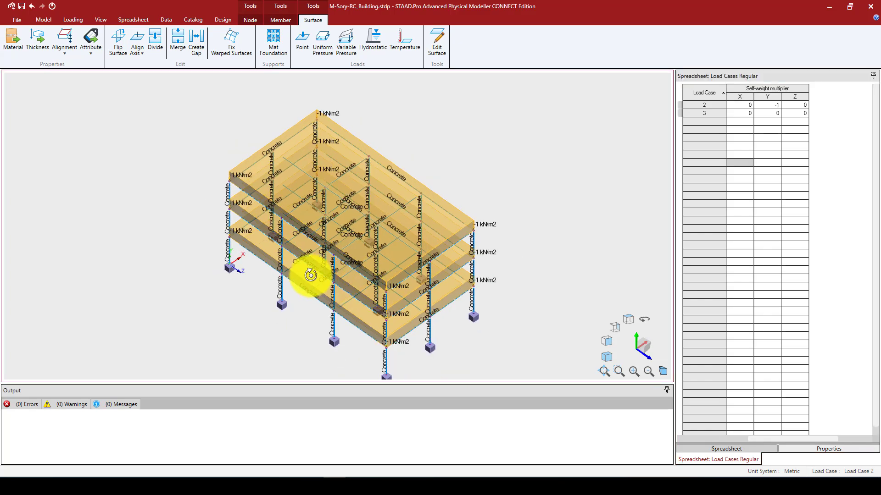
{"action": "middle_click_drag", "start_coordinate": [308, 273], "coordinate": [350, 282]}
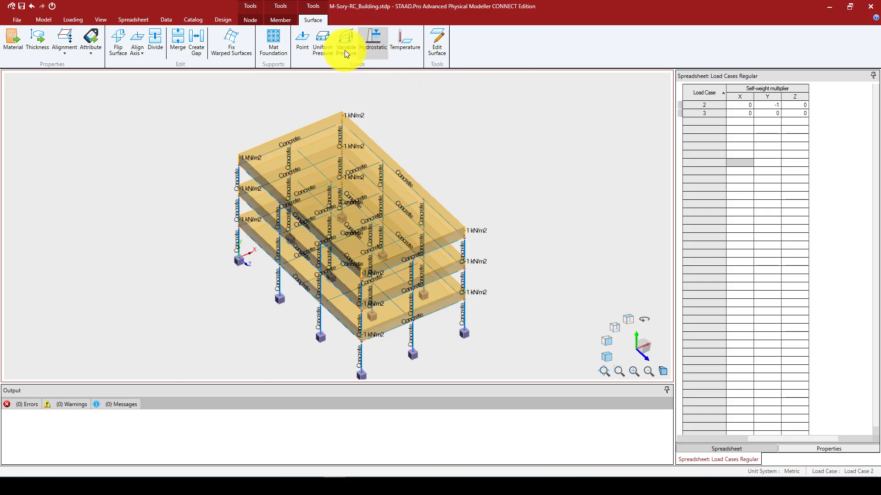
{"action": "left_click", "coordinate": [322, 40]}
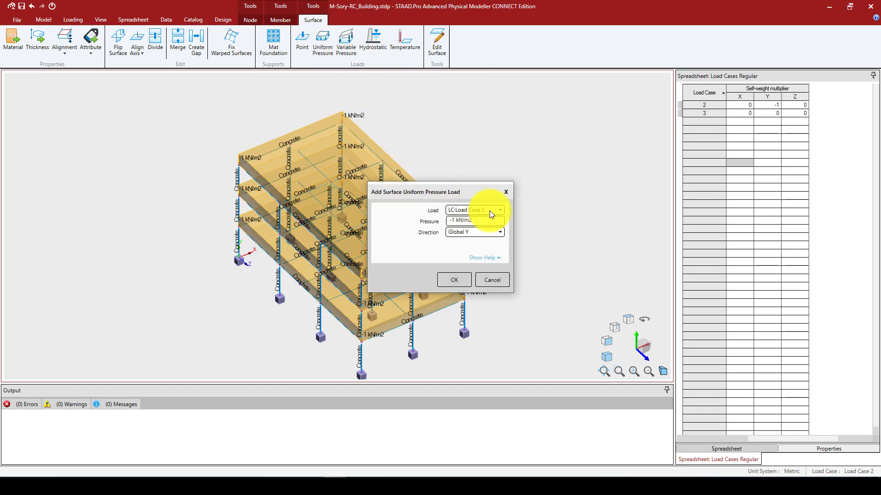
{"action": "left_click", "coordinate": [493, 207]}
{"action": "left_click", "coordinate": [472, 227]}
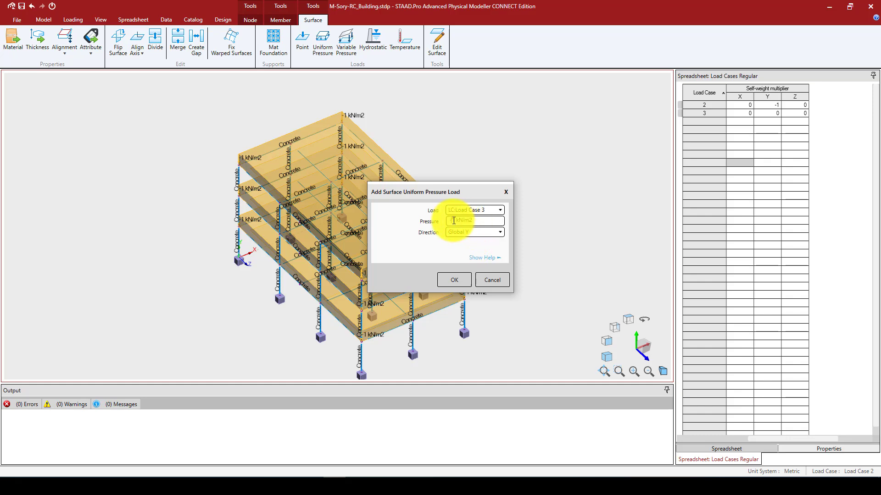
{"action": "type", "text": "2"}
{"action": "key", "text": "Delete"}
{"action": "type", "text": "5"}
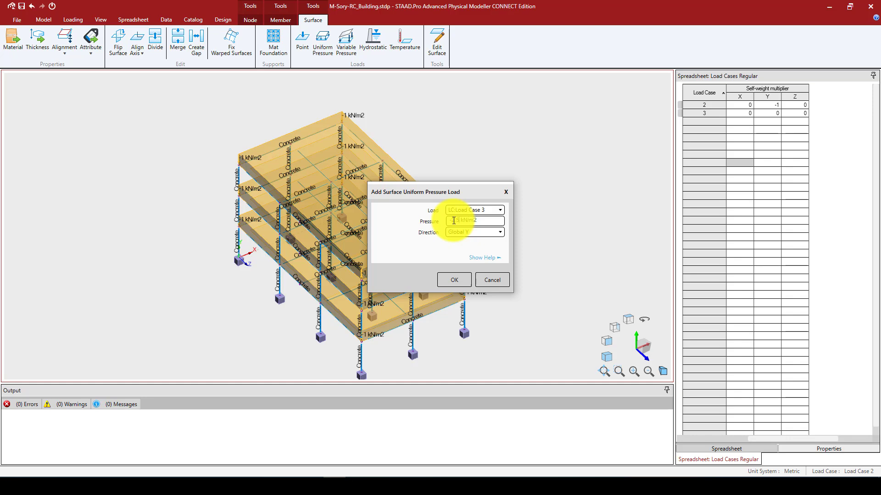
{"action": "left_click", "coordinate": [450, 278]}
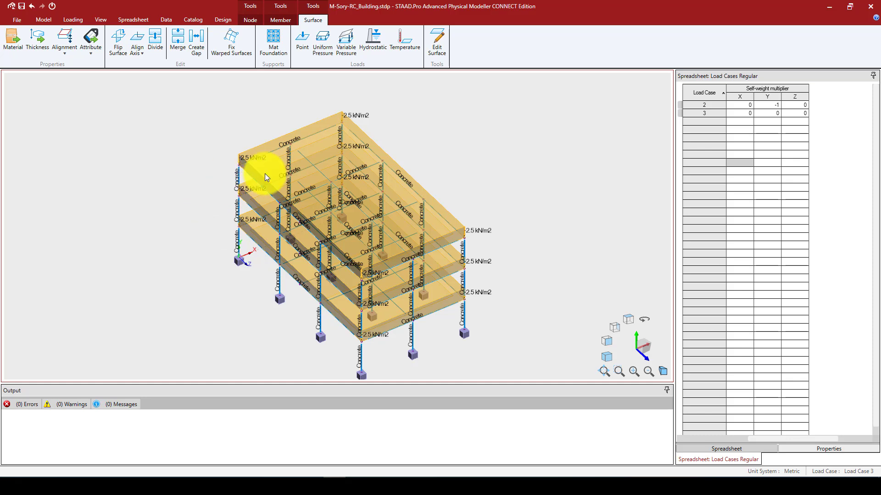
{"action": "key", "text": "Escape"}
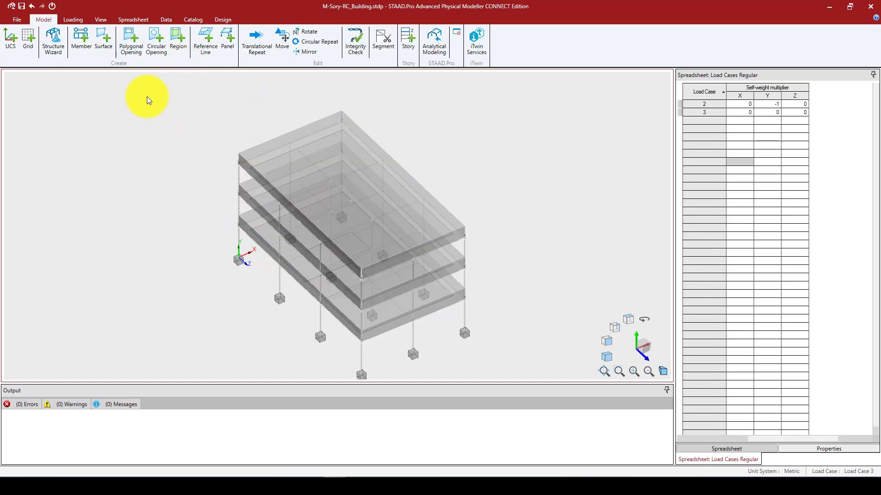
Create a linear load combination with the load type filter including both Dead and Live, keeping the default load case factors.
{"action": "left_click", "coordinate": [73, 20]}
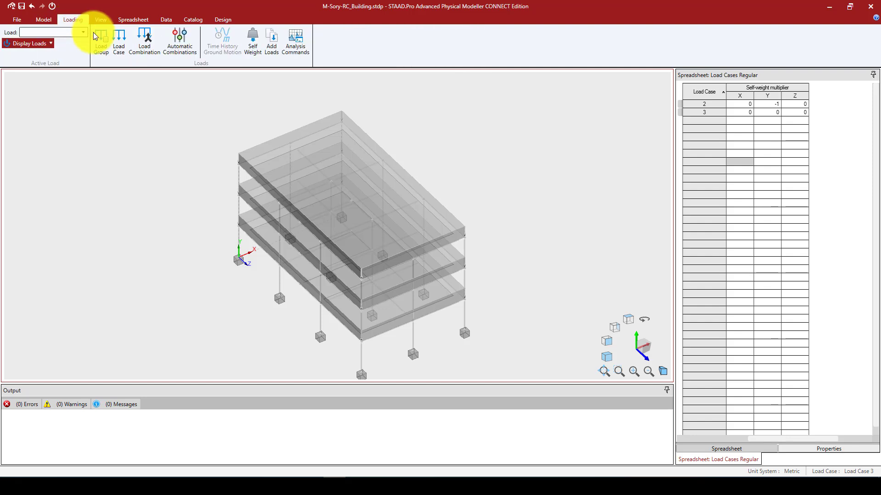
{"action": "left_click", "coordinate": [145, 39]}
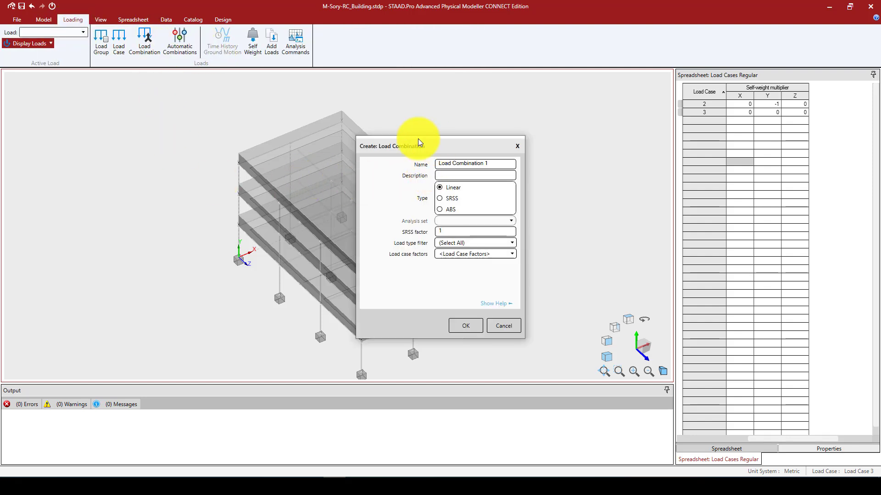
{"action": "left_click_drag", "start_coordinate": [418, 140], "coordinate": [334, 111]}
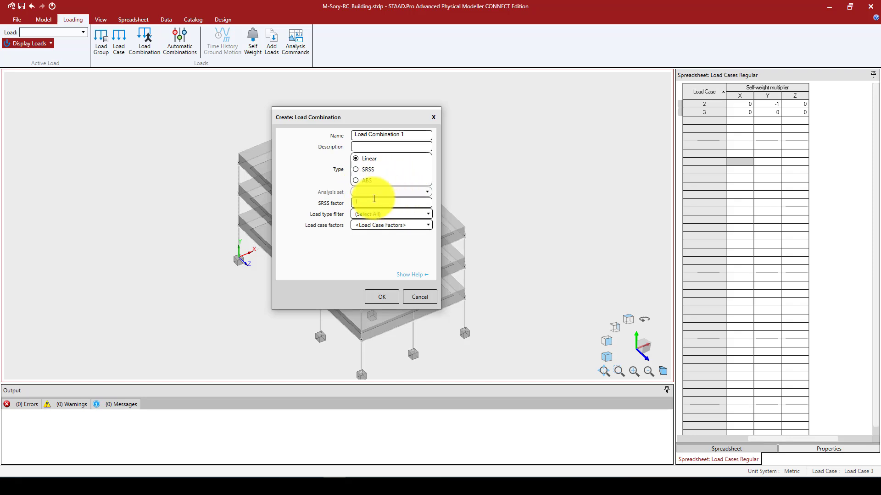
{"action": "left_click", "coordinate": [408, 214]}
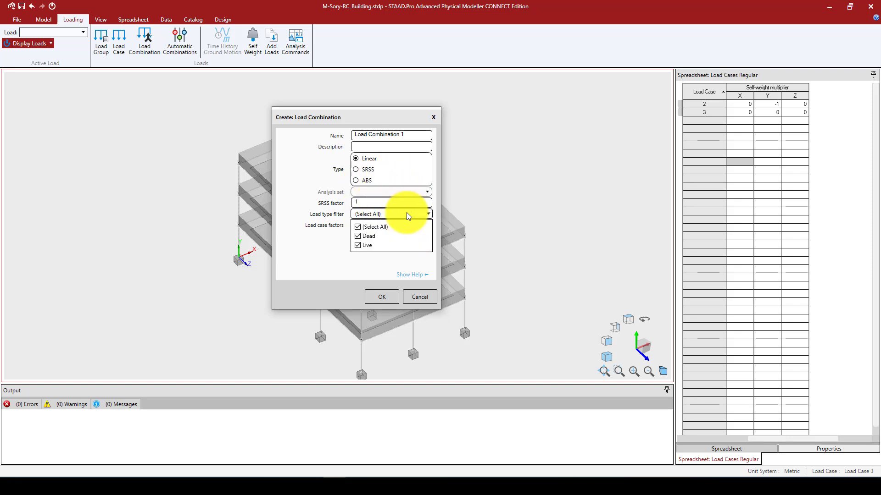
{"action": "left_click", "coordinate": [329, 203]}
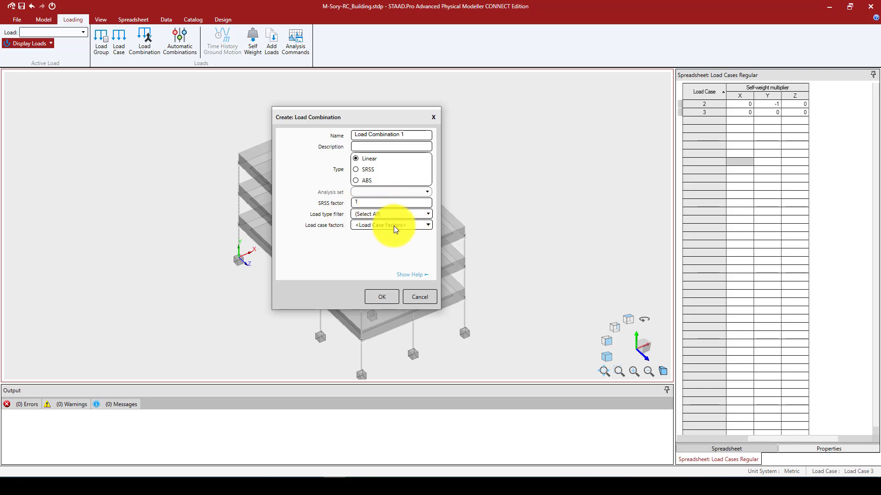
{"action": "left_click", "coordinate": [413, 225]}
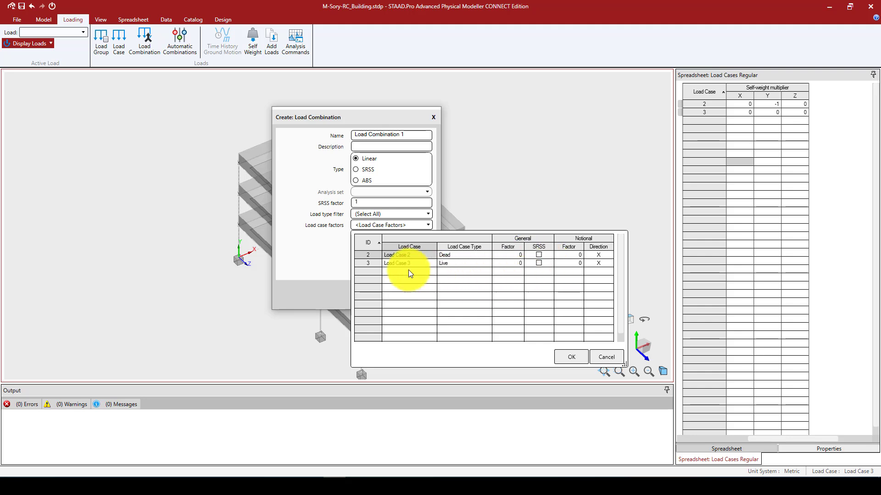
{"action": "left_click", "coordinate": [332, 232]}
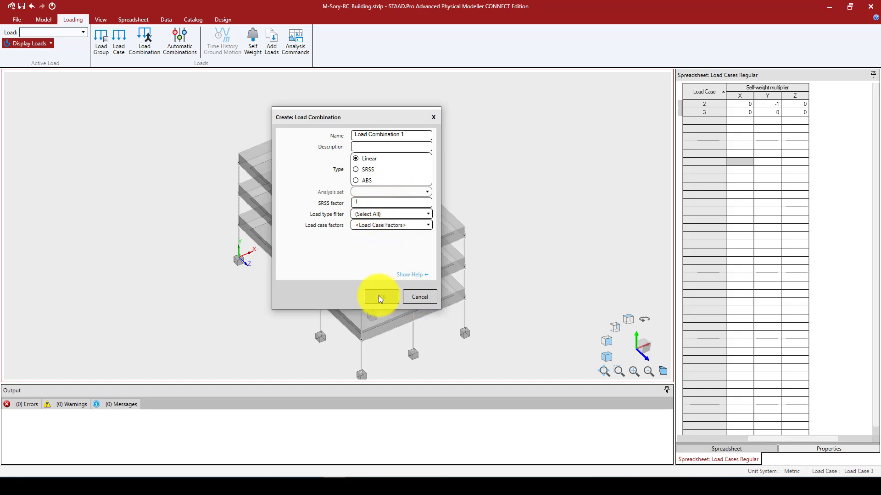
{"action": "left_click", "coordinate": [365, 214]}
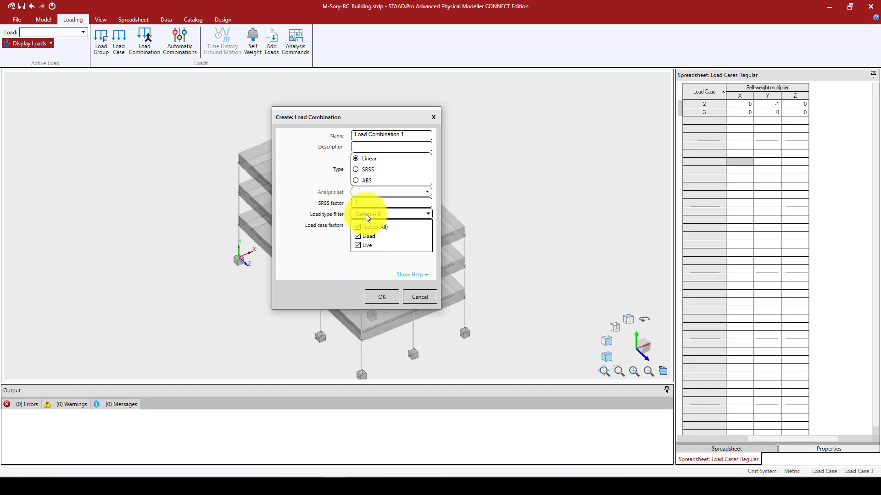
{"action": "left_click", "coordinate": [361, 254]}
{"action": "left_click", "coordinate": [380, 297]}
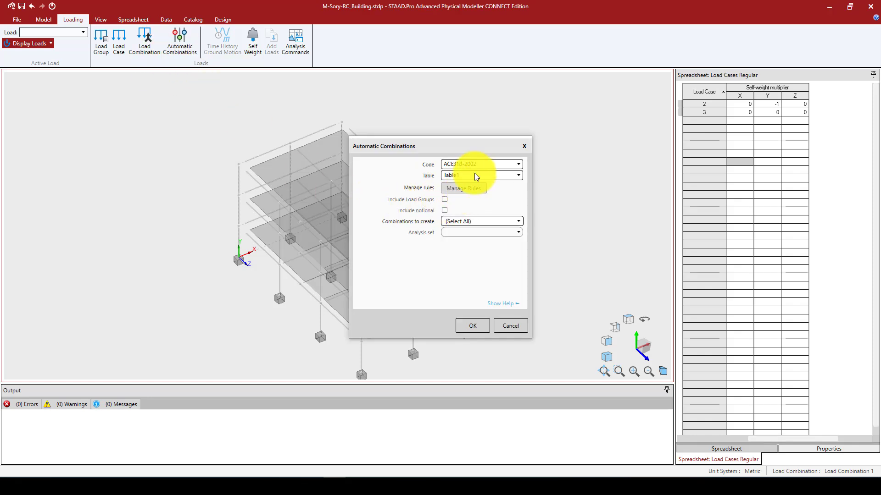
Generate automatic load combinations using code ASCE7-16 and table StrengthDesignL0<100psf, with all combinations selected.
{"action": "left_click", "coordinate": [504, 165]}
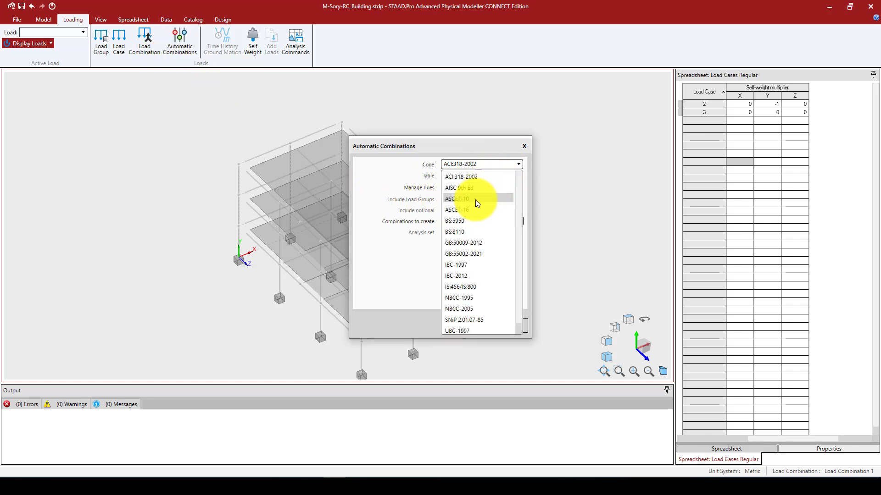
{"action": "left_click", "coordinate": [467, 210]}
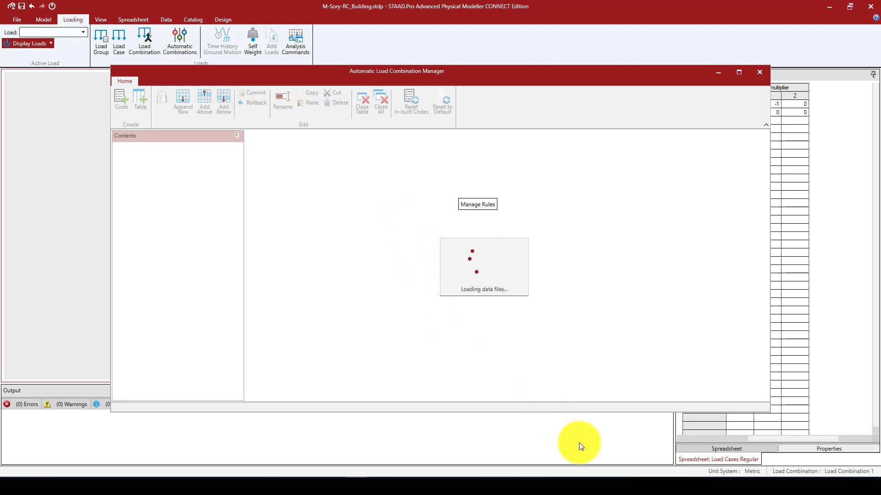
{"action": "scroll", "coordinate": [347, 233], "scroll_direction": "down", "scroll_amount": 14}
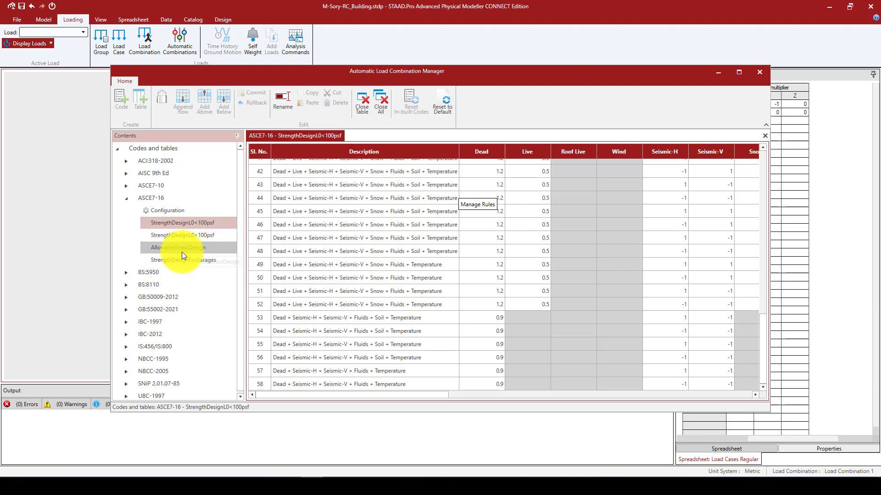
{"action": "left_click", "coordinate": [760, 72]}
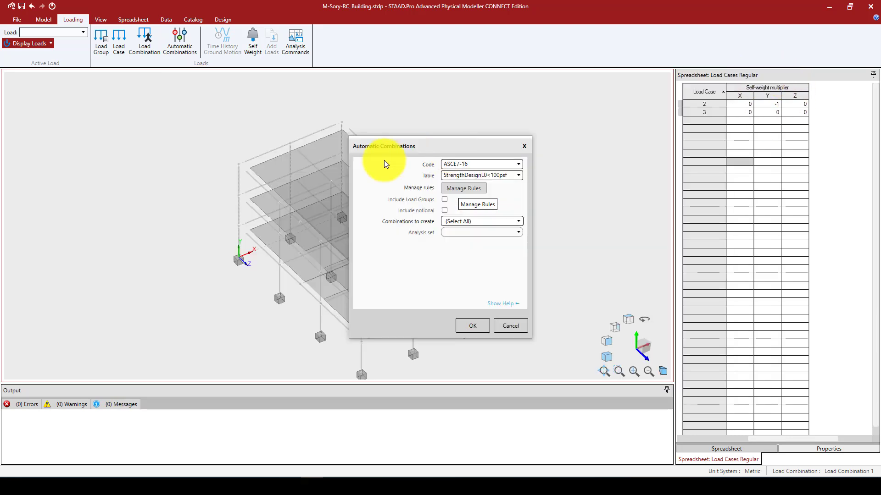
{"action": "left_click", "coordinate": [517, 222]}
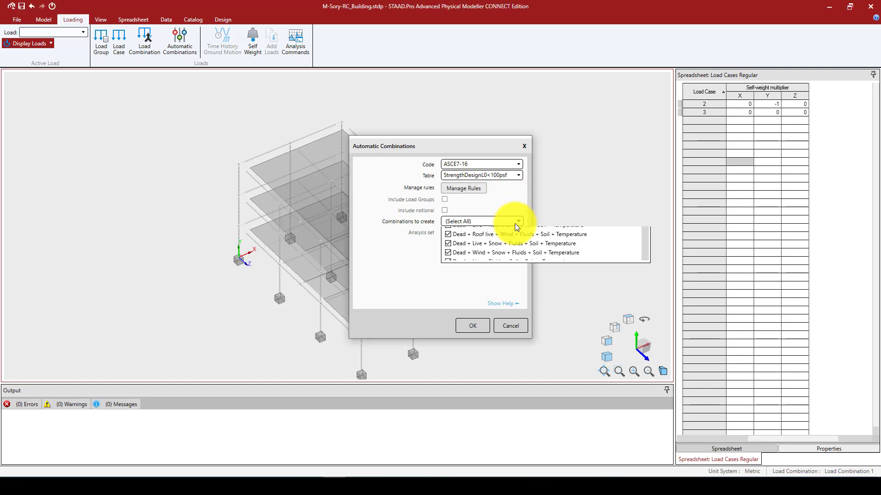
{"action": "left_click", "coordinate": [514, 224]}
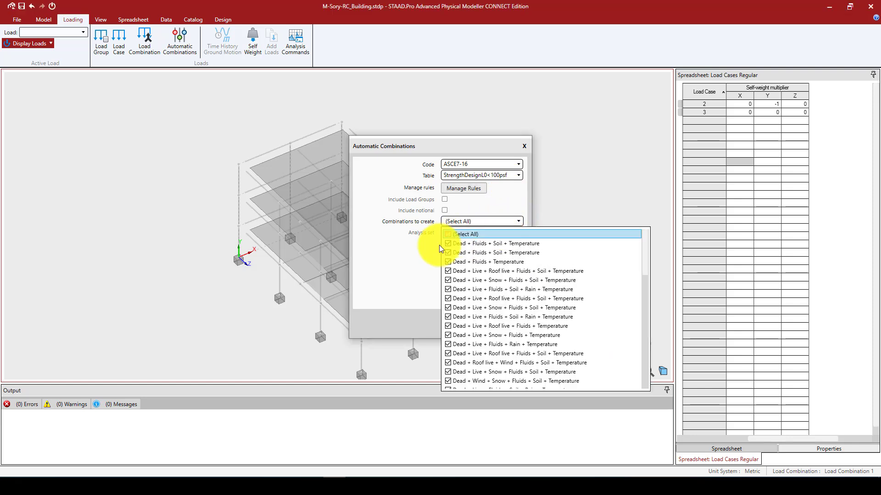
{"action": "left_click", "coordinate": [415, 249]}
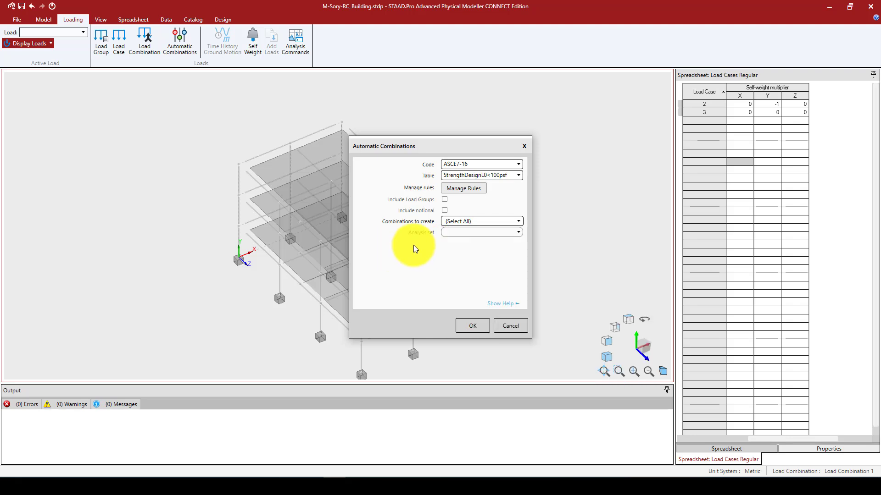
{"action": "left_click", "coordinate": [468, 325]}
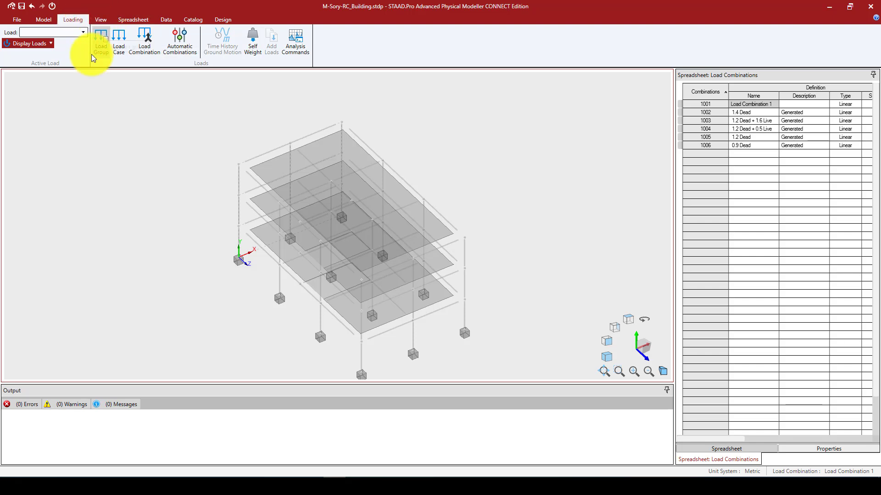
Generate the analytical model from the saved physical model and close the Physical Modeler.
{"action": "left_click", "coordinate": [212, 20]}
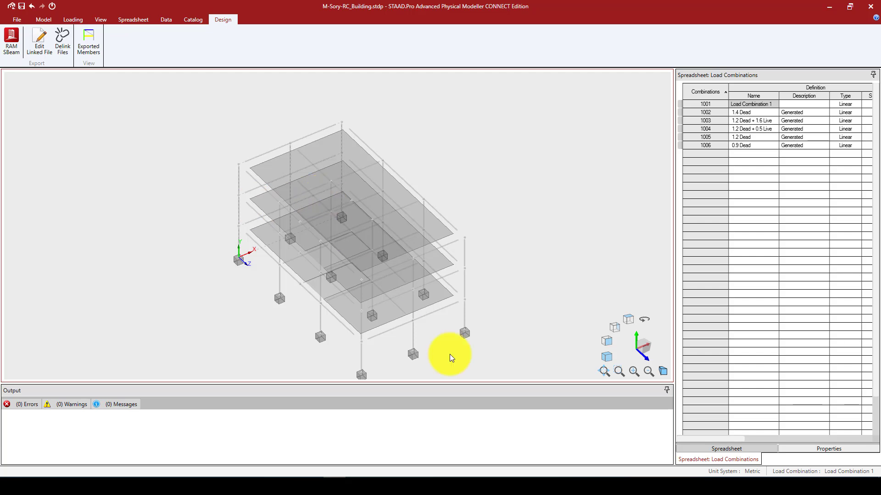
{"action": "left_click", "coordinate": [42, 20]}
{"action": "left_click", "coordinate": [438, 40]}
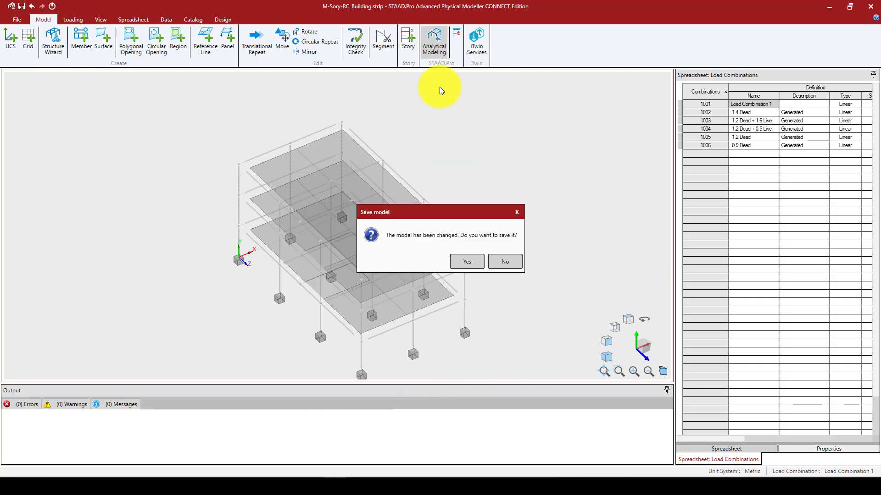
{"action": "left_click", "coordinate": [460, 259]}
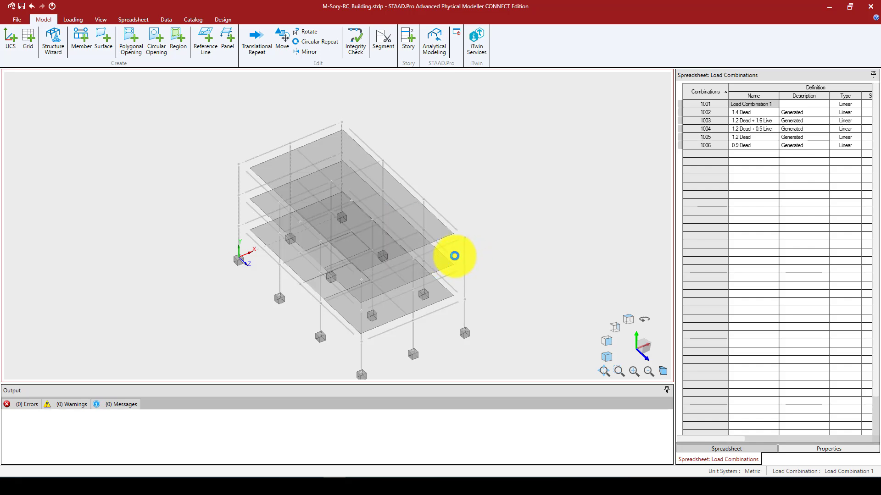
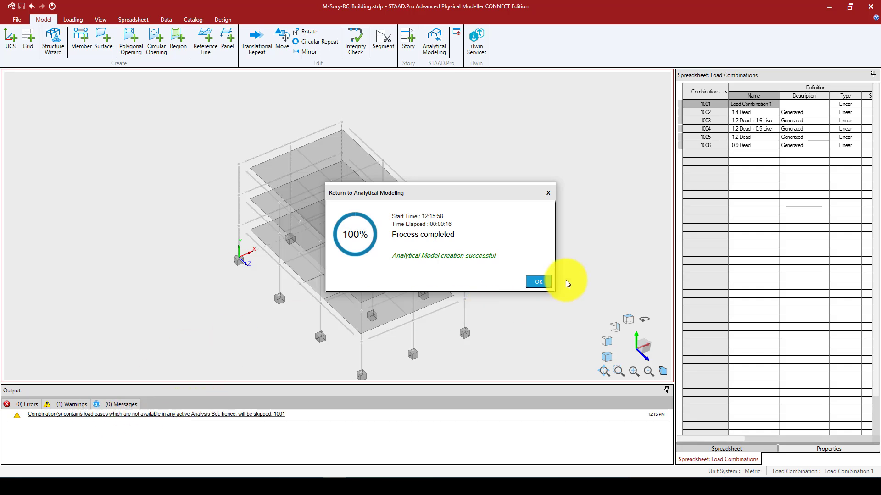
{"action": "left_click", "coordinate": [539, 281]}
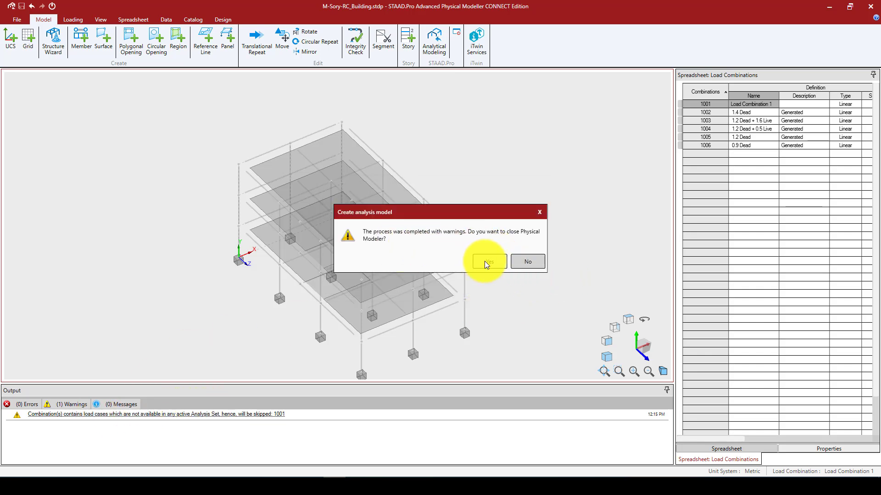
{"action": "left_click", "coordinate": [484, 260]}
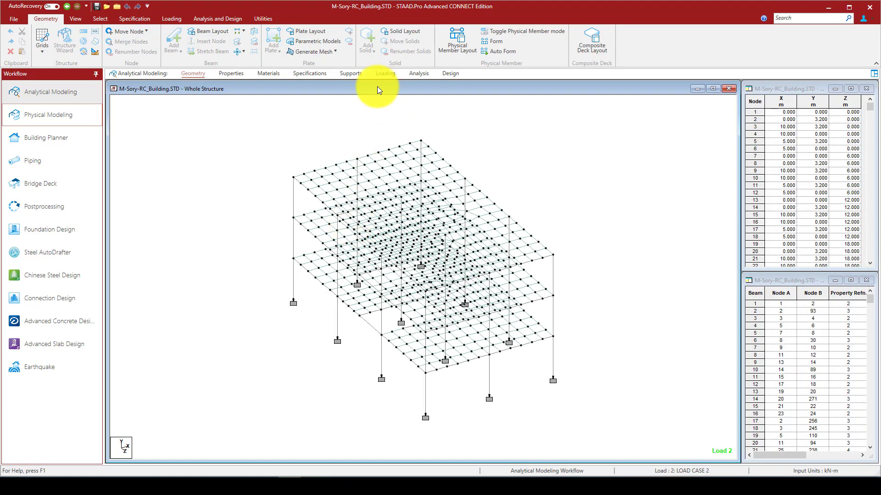
Review the self-weight and plate pressure loads of load cases 2 and 3 in the analytical model.
{"action": "left_click", "coordinate": [386, 73]}
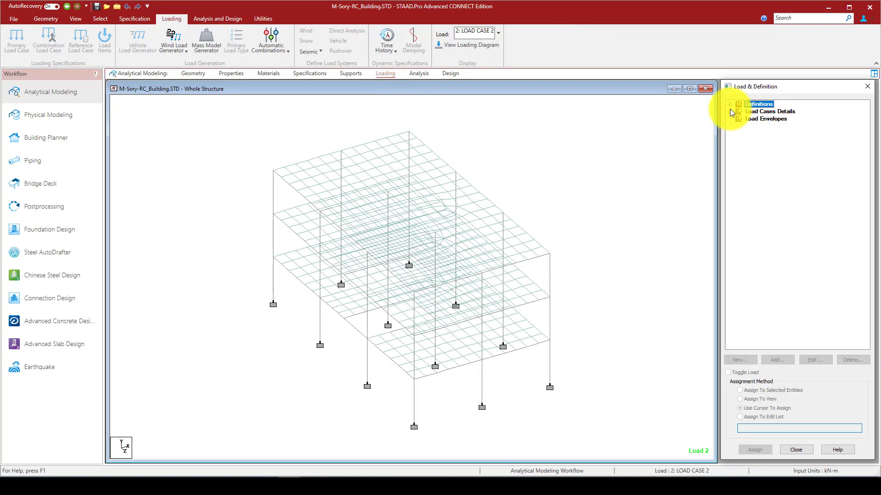
{"action": "left_click", "coordinate": [730, 111]}
{"action": "left_click", "coordinate": [739, 118]}
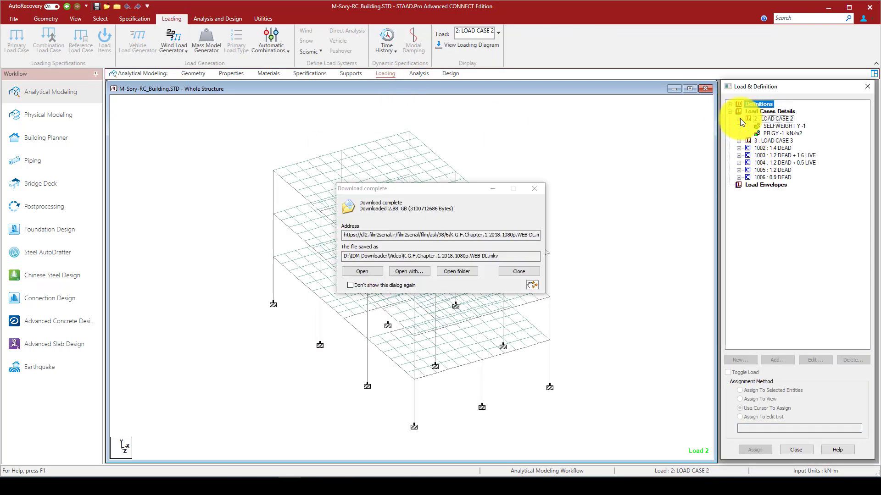
{"action": "left_click", "coordinate": [781, 126]}
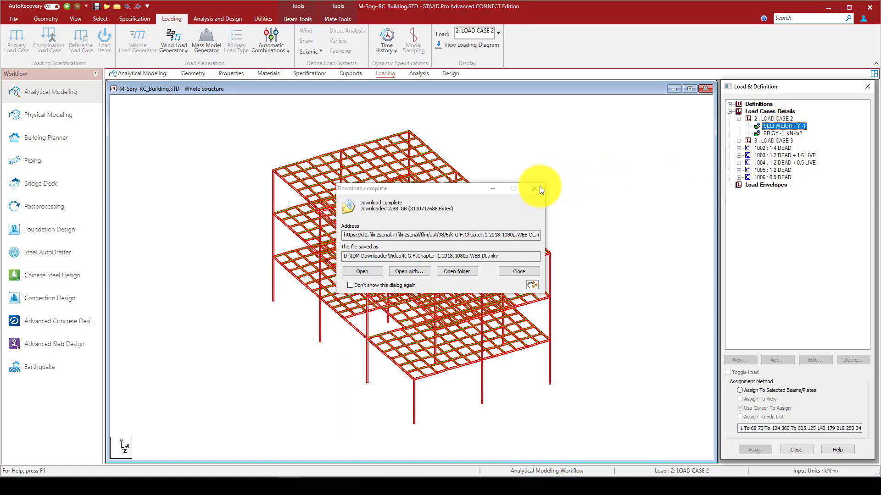
{"action": "left_click", "coordinate": [535, 188]}
{"action": "left_click", "coordinate": [790, 133]}
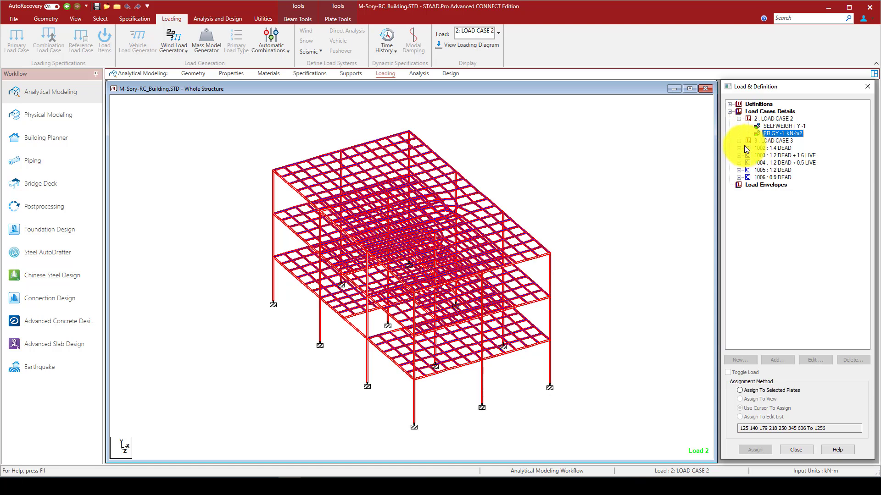
{"action": "left_click", "coordinate": [738, 141]}
{"action": "left_click", "coordinate": [780, 148]}
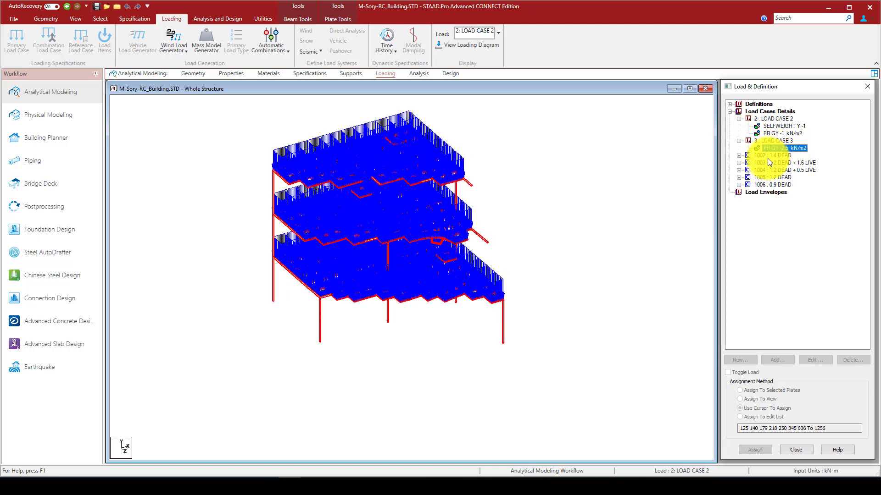
Examine the factored load cases that make up load combinations 1002, 1003 and 1004.
{"action": "left_click", "coordinate": [739, 156]}
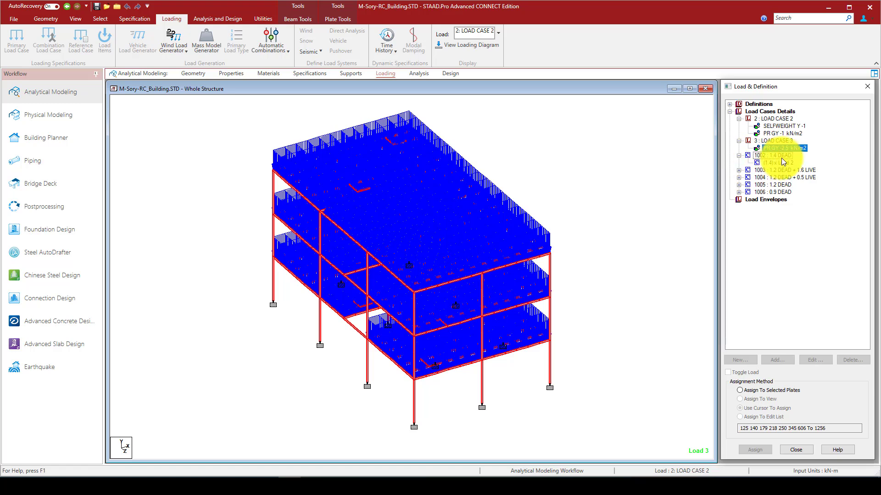
{"action": "left_click", "coordinate": [785, 164]}
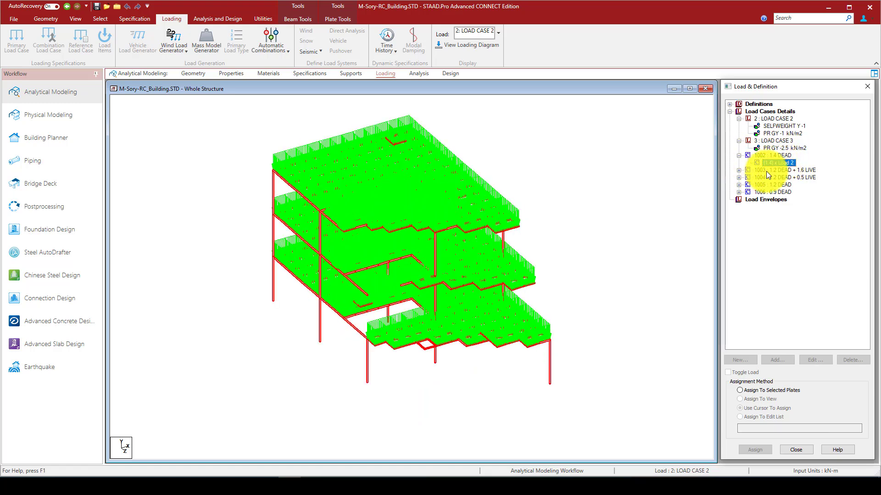
{"action": "left_click", "coordinate": [739, 170]}
{"action": "left_click", "coordinate": [776, 178]}
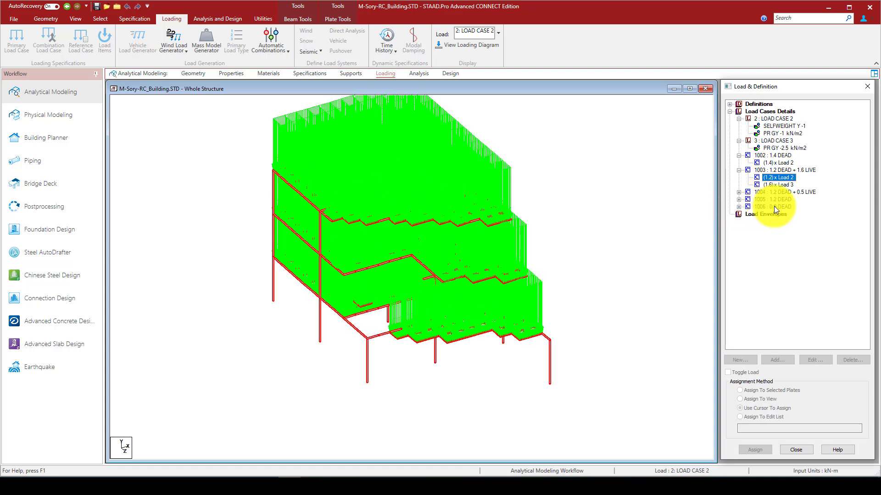
{"action": "left_click", "coordinate": [739, 193]}
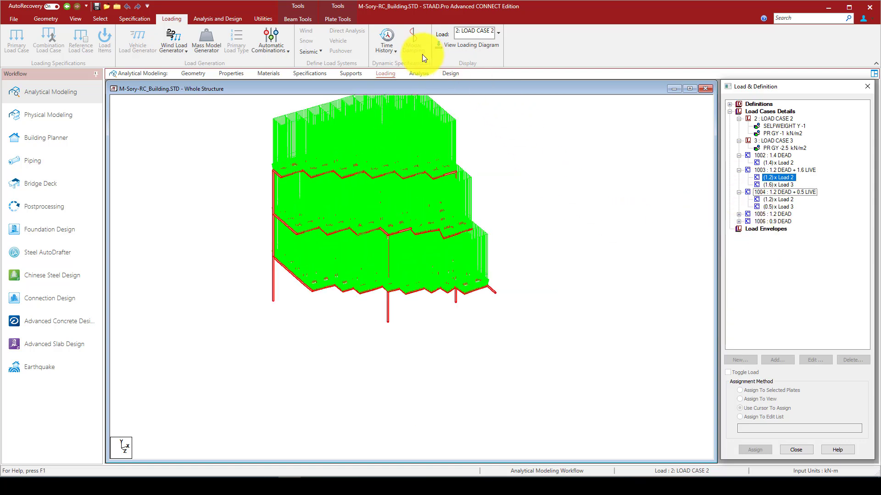
{"action": "left_click", "coordinate": [196, 19]}
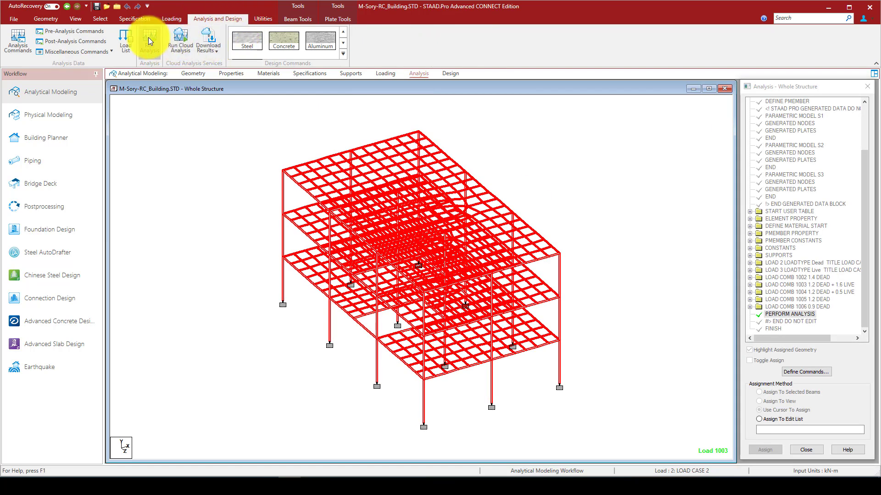
{"action": "left_click", "coordinate": [156, 46]}
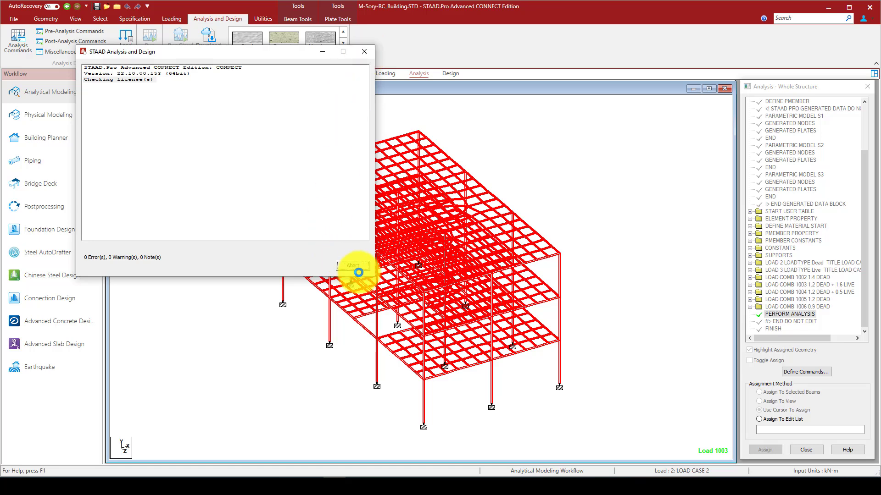
{"action": "left_click", "coordinate": [362, 268]}
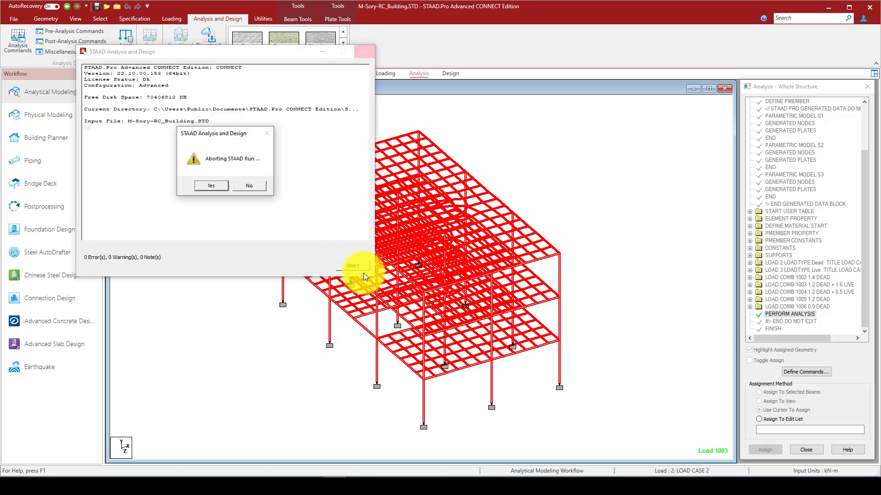
{"action": "left_click", "coordinate": [257, 185]}
{"action": "left_click", "coordinate": [364, 52]}
{"action": "left_click", "coordinate": [211, 186]}
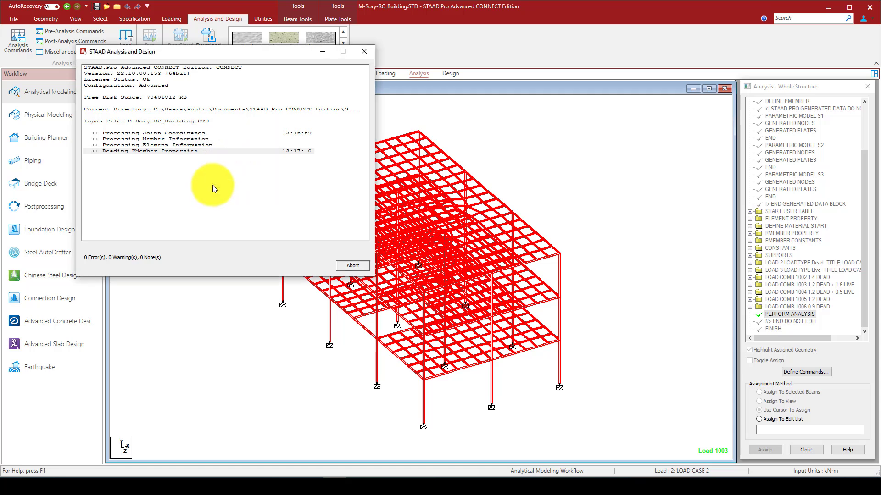
{"action": "left_click", "coordinate": [352, 266]}
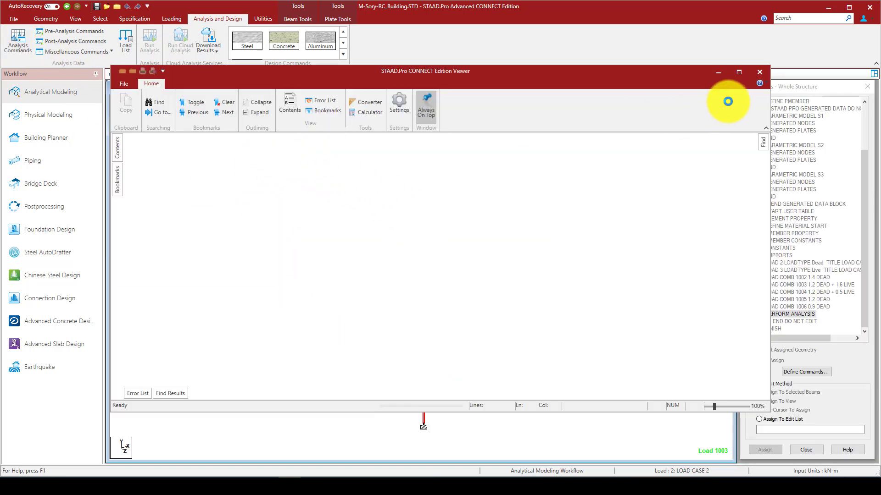
{"action": "left_click", "coordinate": [759, 72]}
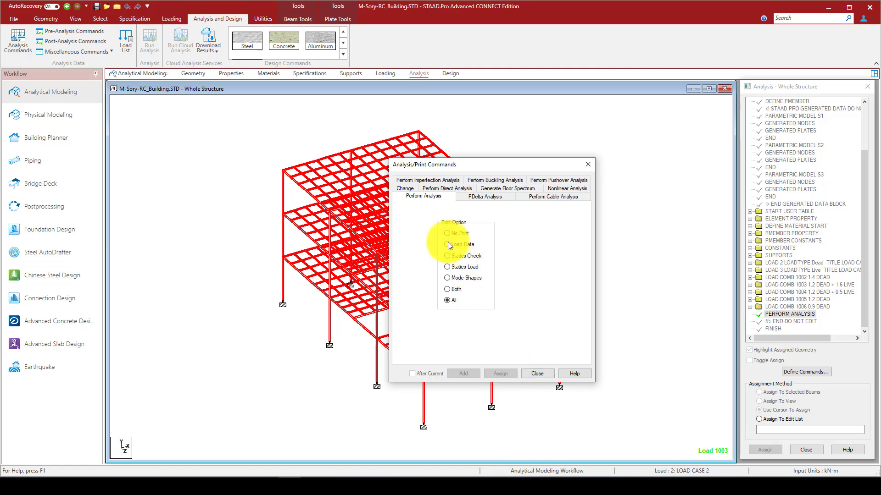
Check the Perform Analysis print options and run the structural analysis, choosing to go to Post Processing Mode.
{"action": "left_click", "coordinate": [538, 373]}
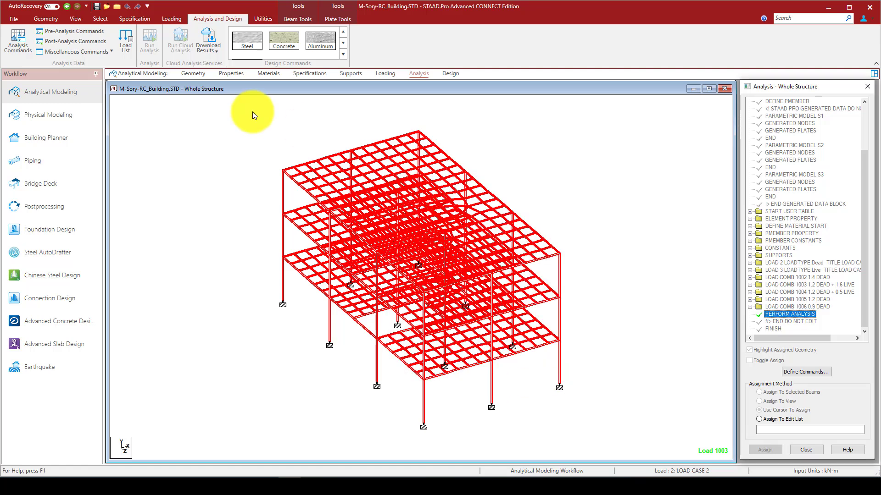
{"action": "left_click", "coordinate": [385, 75]}
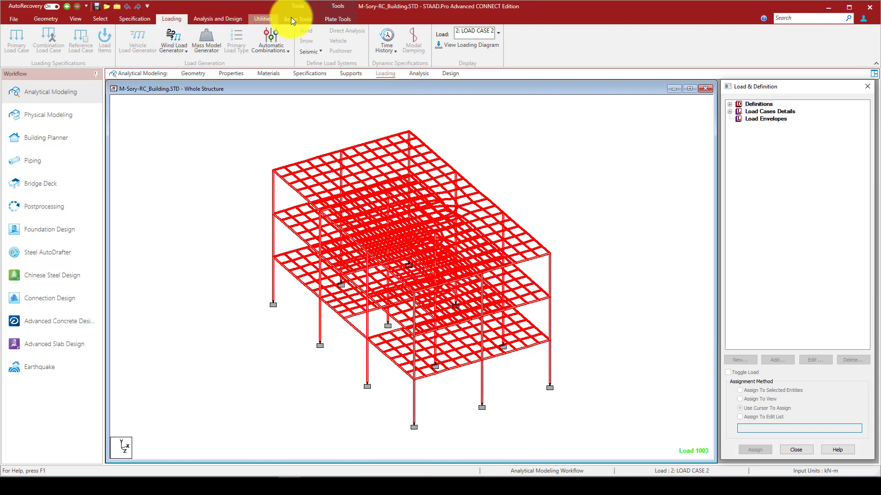
{"action": "left_click", "coordinate": [224, 20]}
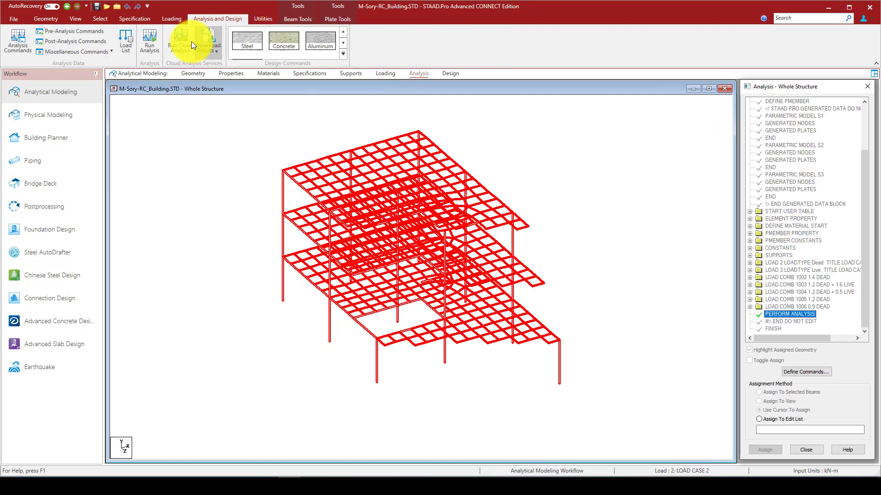
{"action": "left_click", "coordinate": [32, 40]}
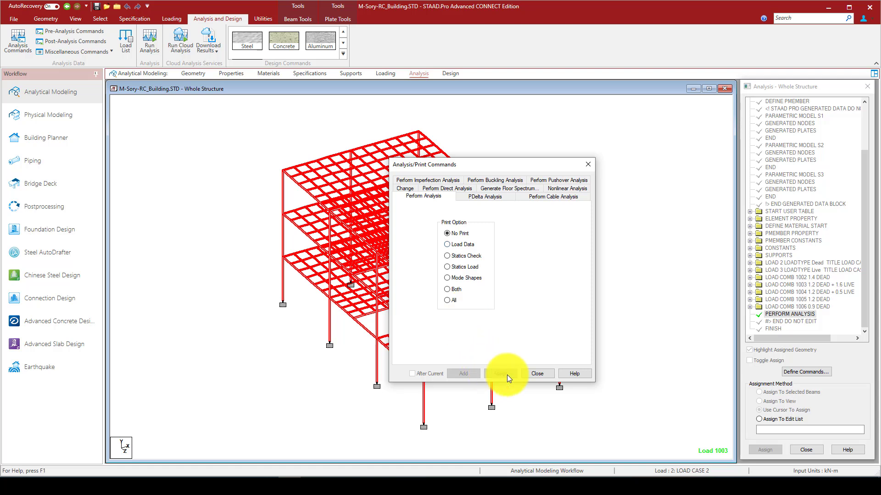
{"action": "left_click", "coordinate": [536, 373]}
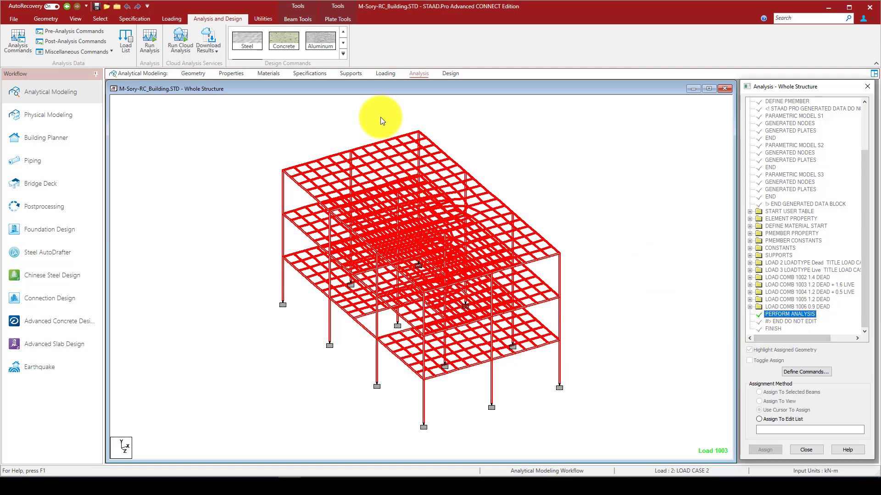
{"action": "left_click", "coordinate": [151, 39]}
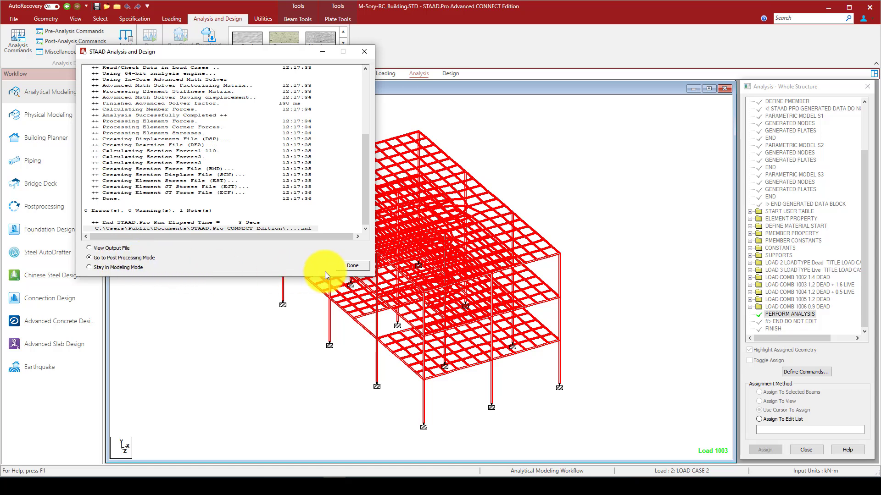
Enter post-processing with all load cases included and enable automatic scaling for displacement, axial force, shear, bending and stress results.
{"action": "left_click", "coordinate": [352, 268]}
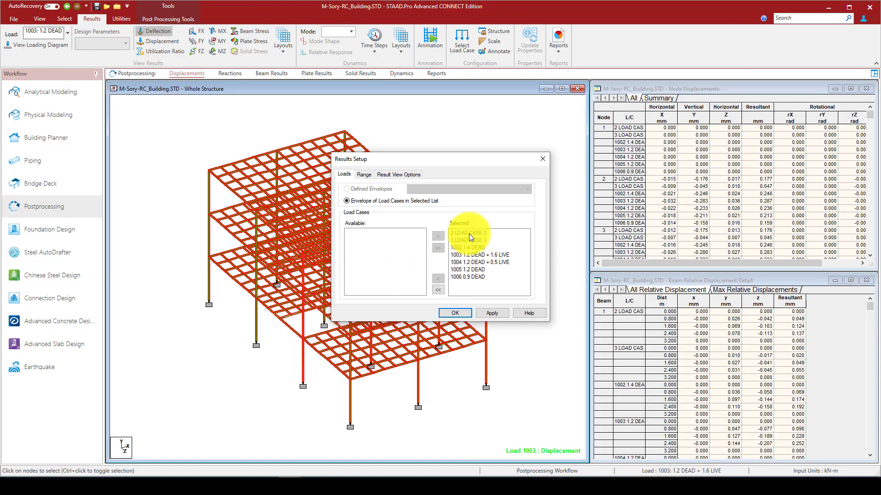
{"action": "left_click", "coordinate": [469, 233]}
{"action": "left_click_drag", "start_coordinate": [471, 243], "coordinate": [478, 278]}
{"action": "left_click", "coordinate": [380, 176]}
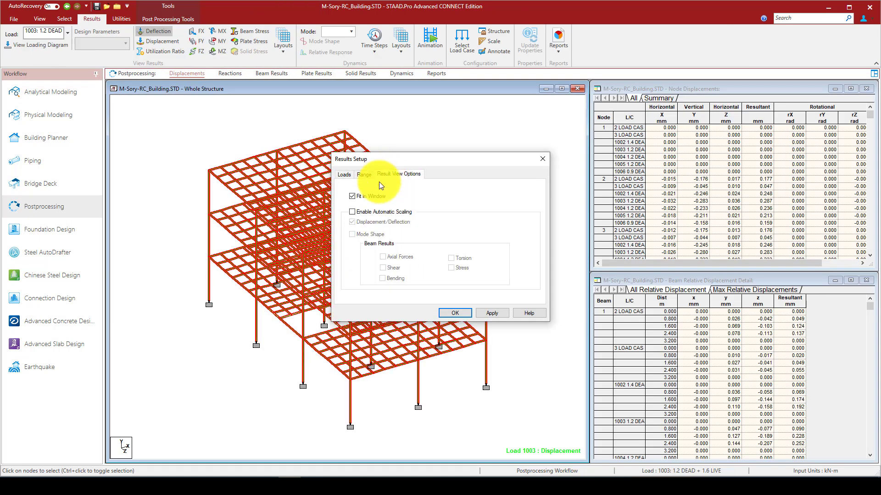
{"action": "left_click", "coordinate": [356, 214]}
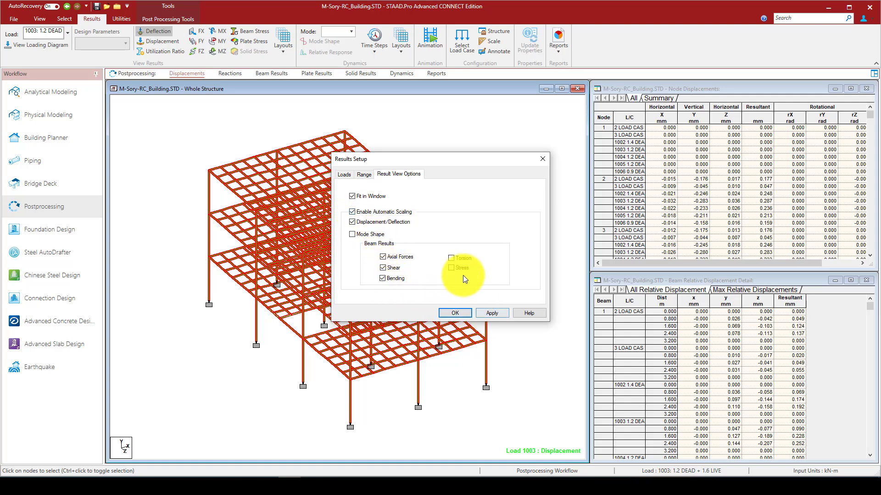
{"action": "left_click", "coordinate": [494, 312]}
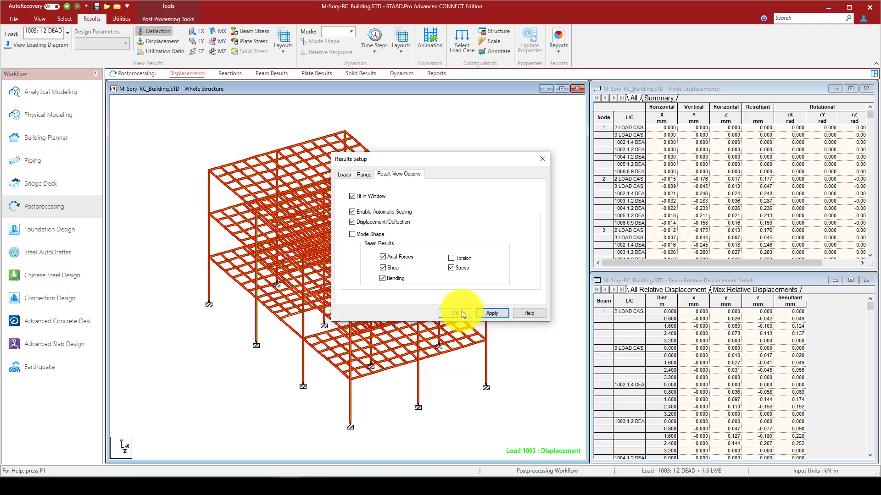
{"action": "left_click", "coordinate": [461, 311]}
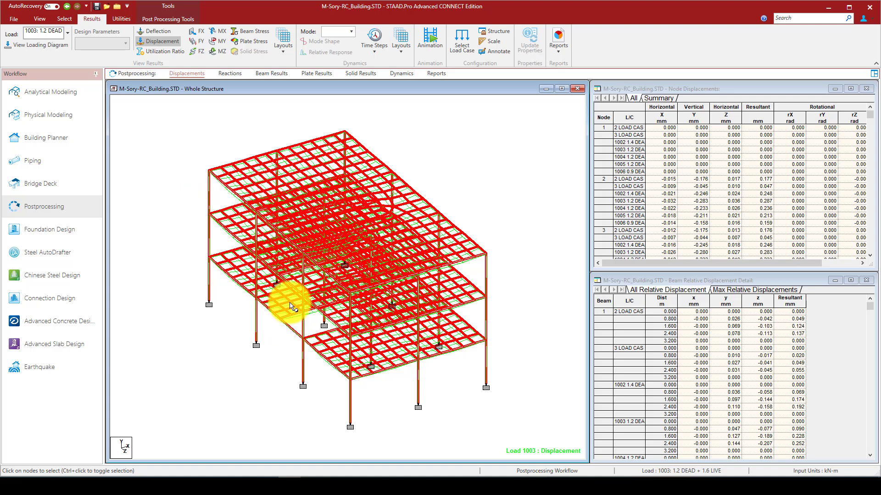
Hide the displacement diagram and display the beam results for load 1003 with Bending Z, Shear Z and Shear Y diagrams.
{"action": "left_click", "coordinate": [163, 42]}
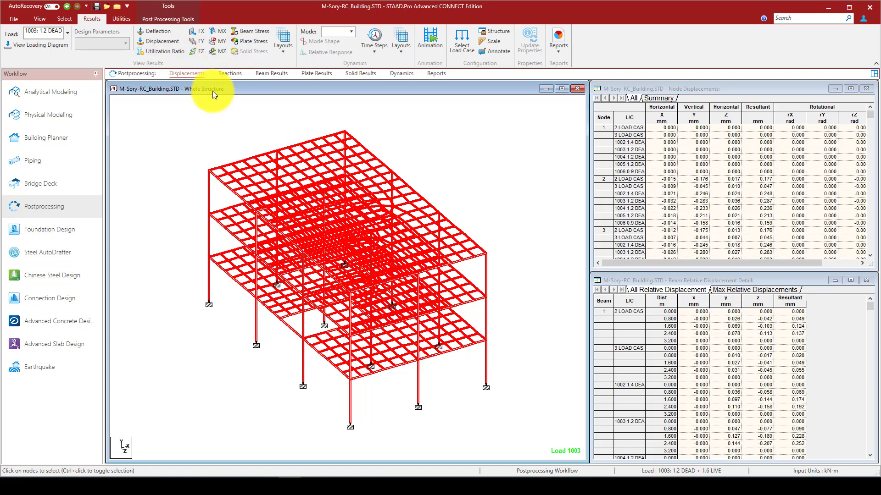
{"action": "left_click", "coordinate": [272, 73]}
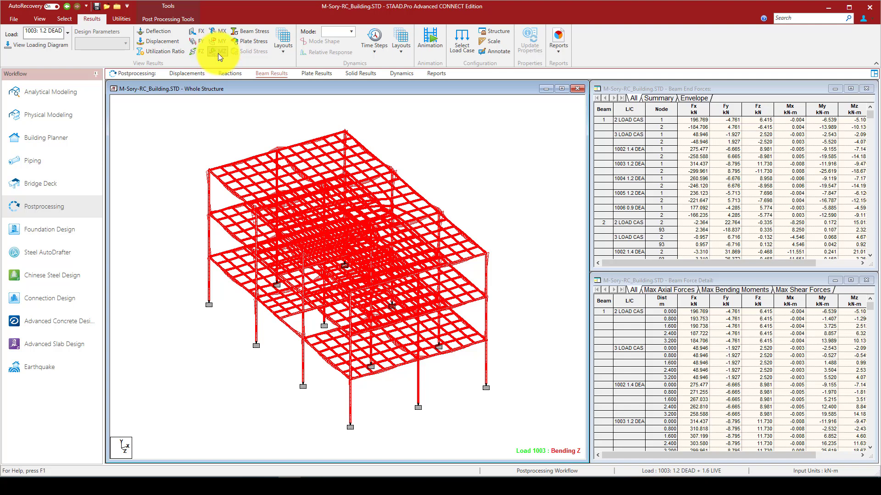
{"action": "left_click", "coordinate": [196, 50]}
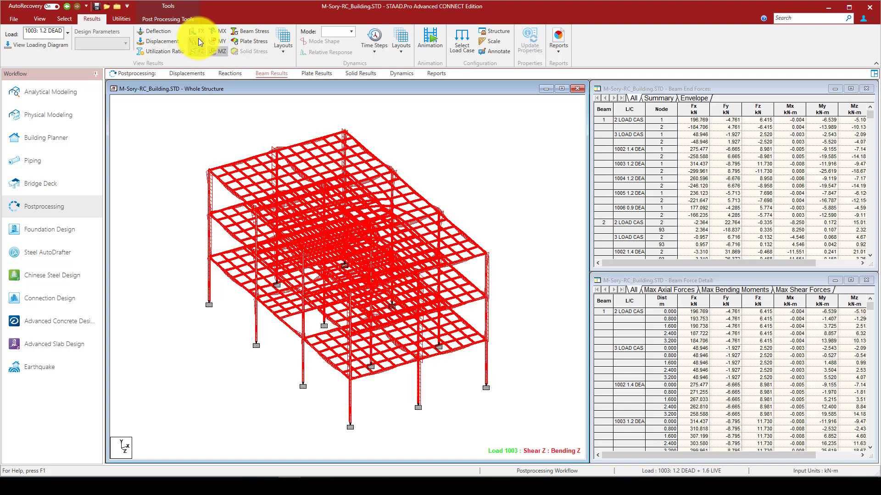
{"action": "left_click", "coordinate": [198, 39]}
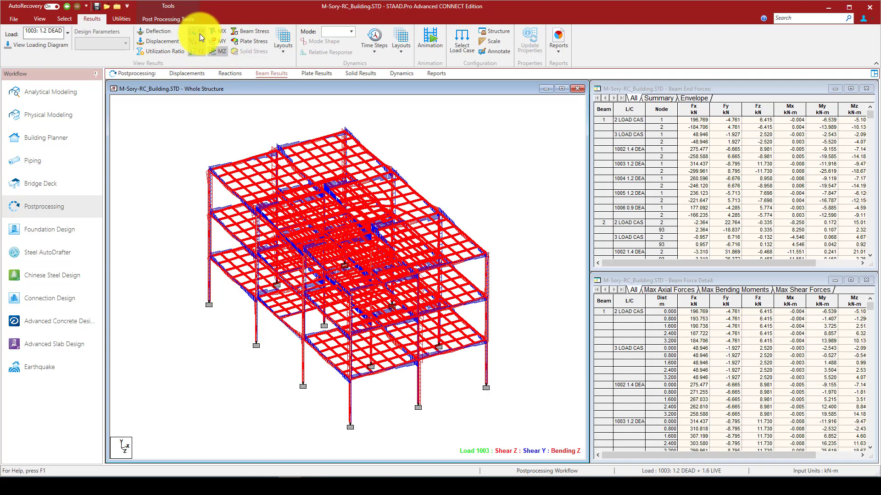
Toggle the axial force FX and the bending moment MZ and MY diagrams in the beam results.
{"action": "left_click", "coordinate": [199, 33]}
{"action": "left_click", "coordinate": [223, 51]}
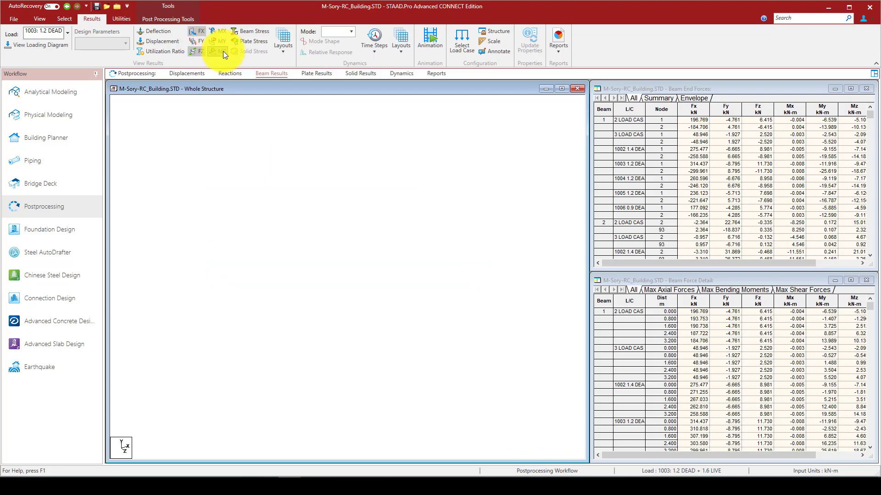
{"action": "left_click", "coordinate": [222, 41]}
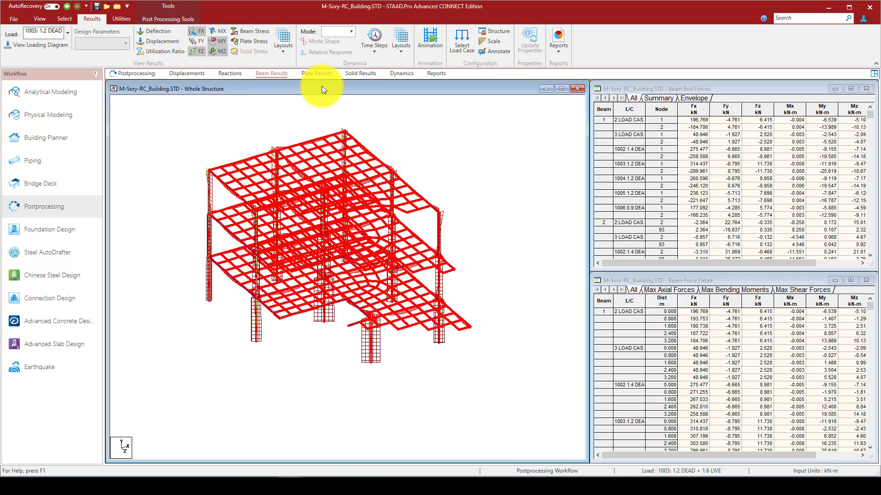
Display the plate stress contour with stress type Von Mis Bottom and absolute values, then select a plate on the top slab.
{"action": "left_click", "coordinate": [314, 73]}
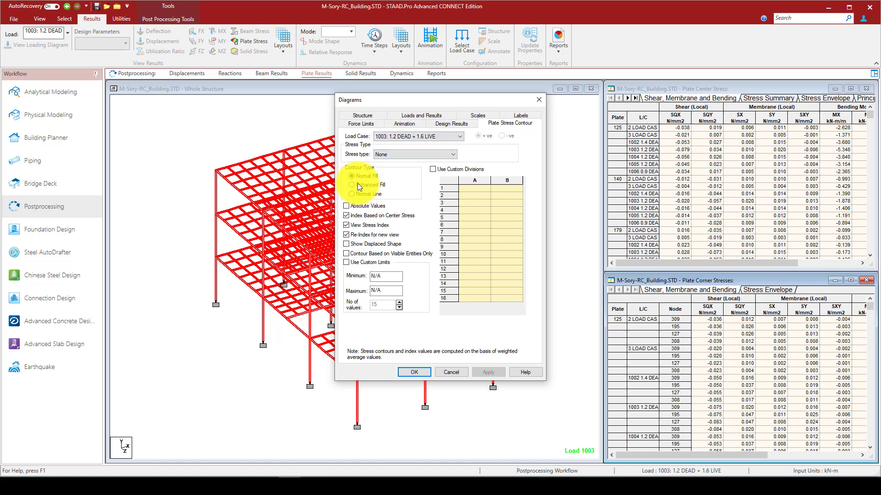
{"action": "left_click", "coordinate": [389, 155]}
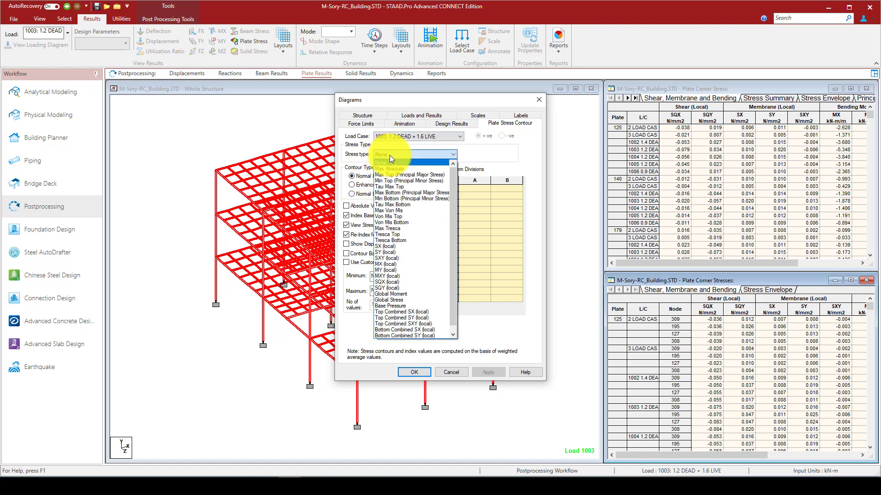
{"action": "left_click", "coordinate": [403, 221]}
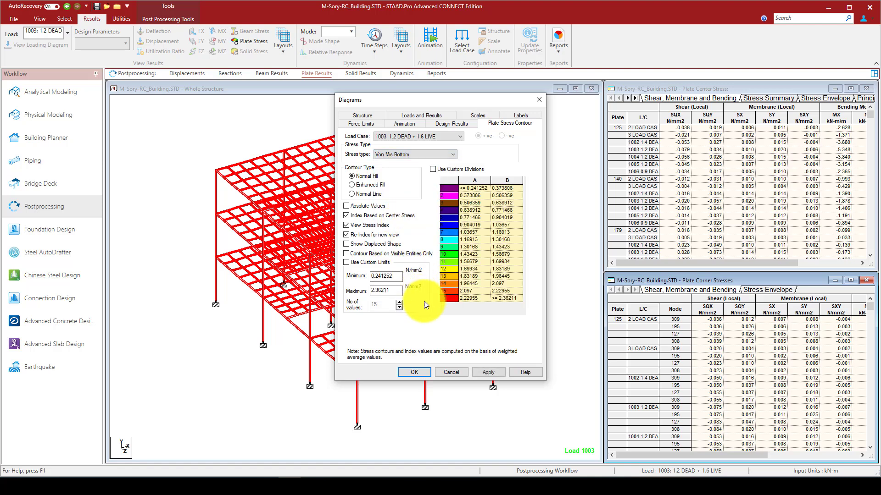
{"action": "left_click", "coordinate": [488, 372]}
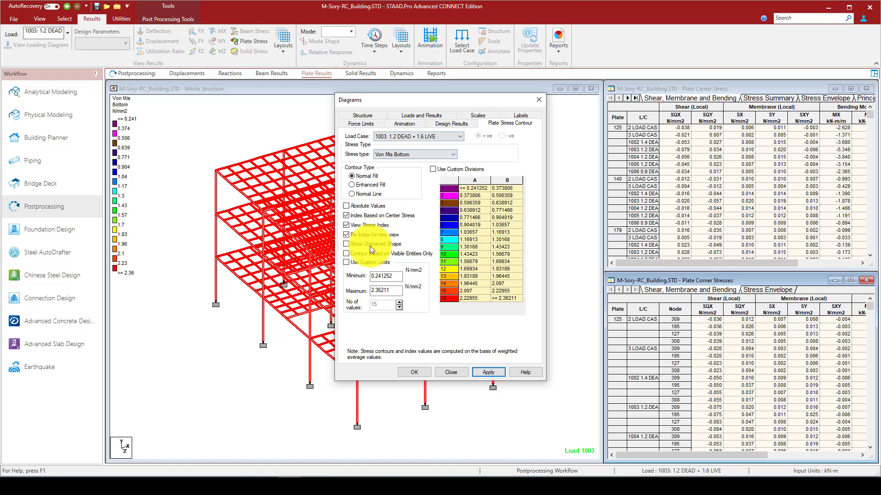
{"action": "left_click", "coordinate": [347, 206]}
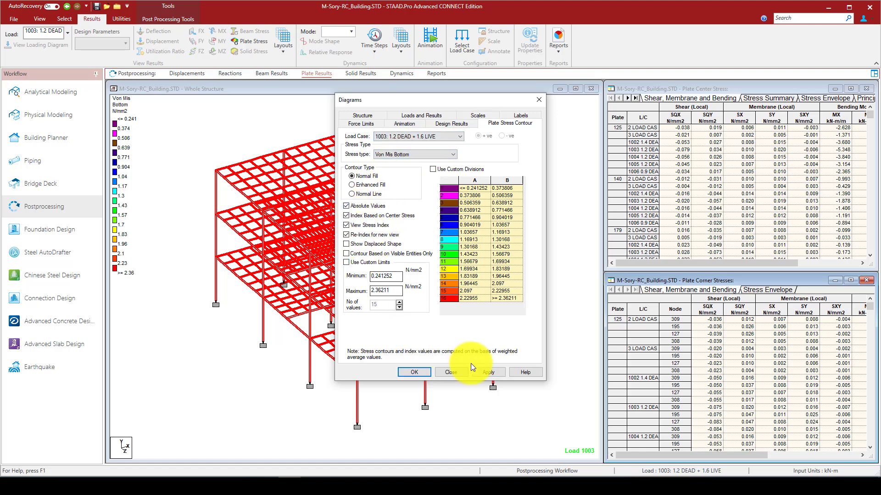
{"action": "left_click", "coordinate": [488, 372]}
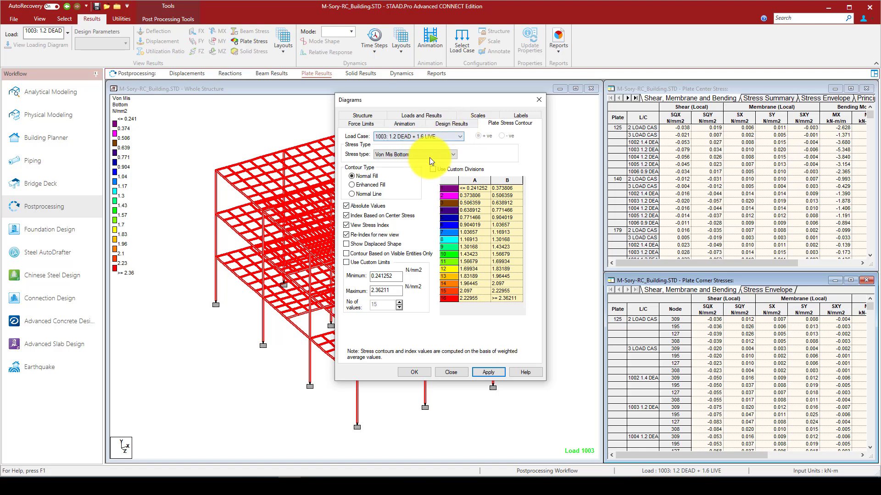
{"action": "left_click", "coordinate": [415, 372]}
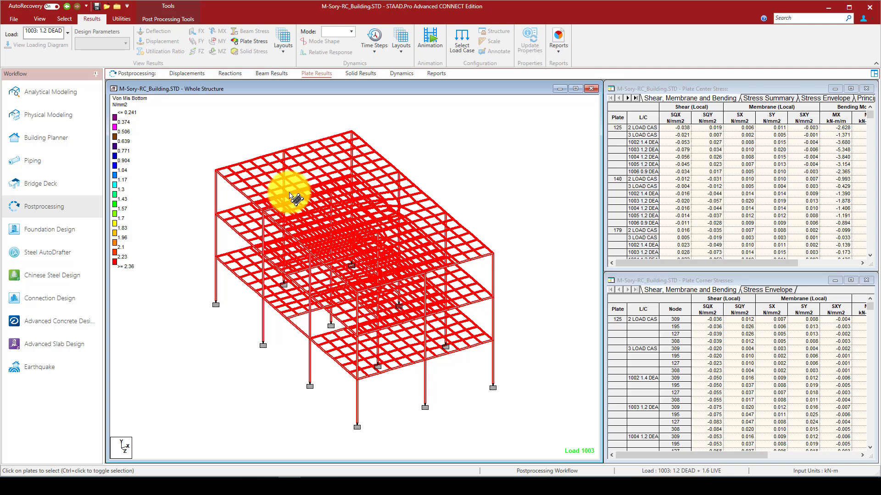
{"action": "left_click", "coordinate": [311, 206]}
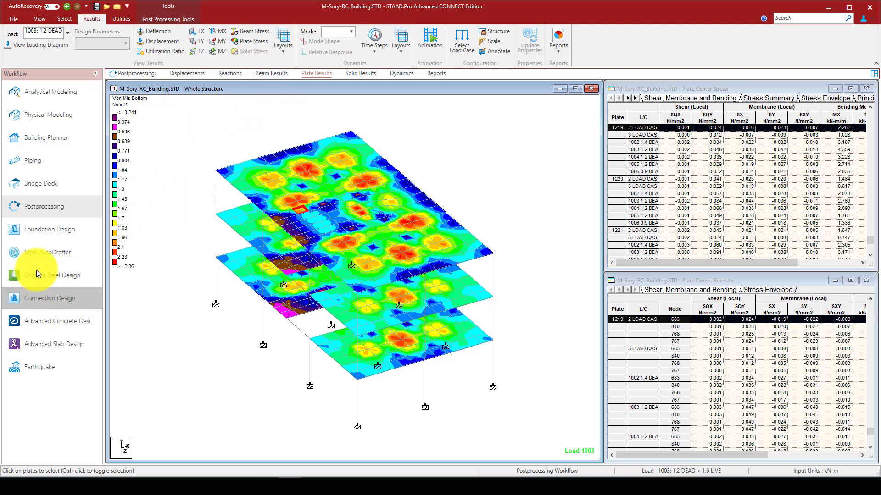
Switch to the Advanced Concrete Design application (STAAD RCDC) and set the design code to ACI, ACI 318M - 19.
{"action": "left_click", "coordinate": [54, 322]}
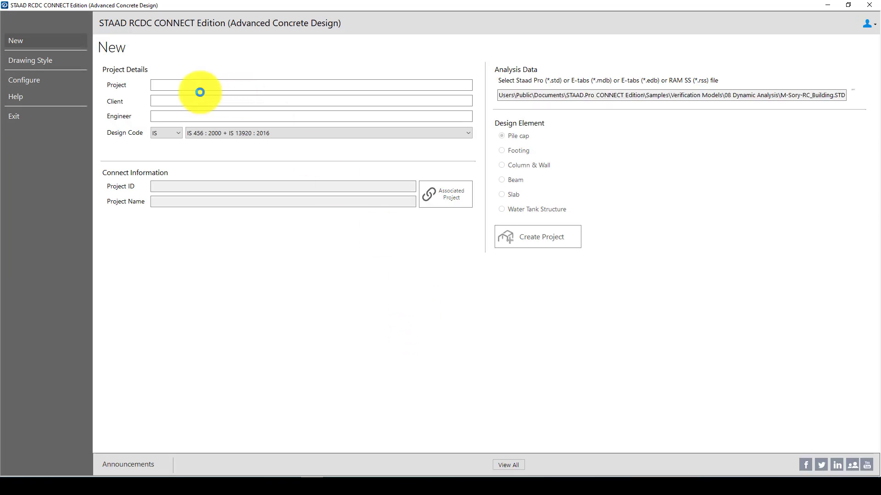
{"action": "left_click", "coordinate": [172, 134]}
{"action": "left_click", "coordinate": [167, 159]}
{"action": "left_click", "coordinate": [213, 133]}
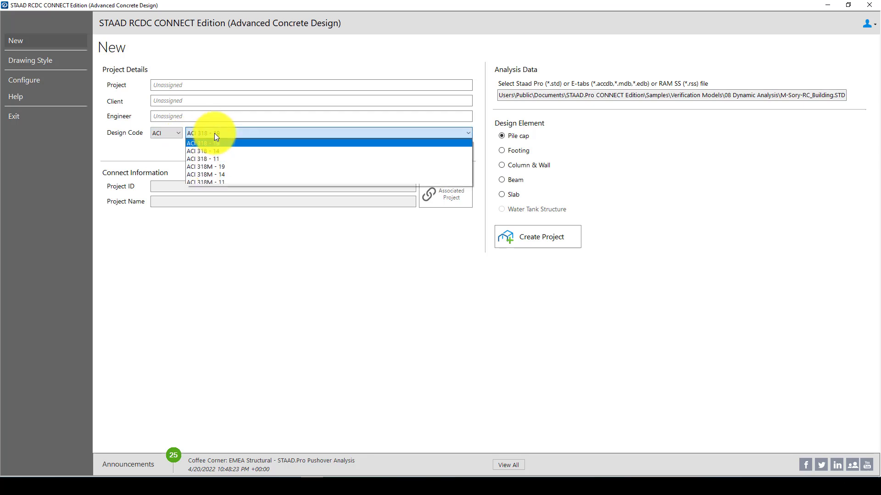
{"action": "left_click", "coordinate": [206, 167]}
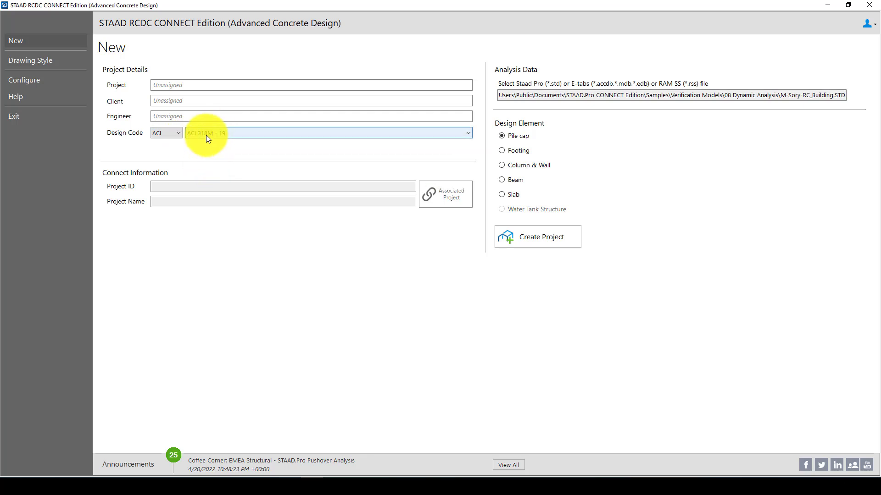
Fill in the project details with project name Column-Design and KSSE as both client and engineer.
{"action": "left_click", "coordinate": [166, 84]}
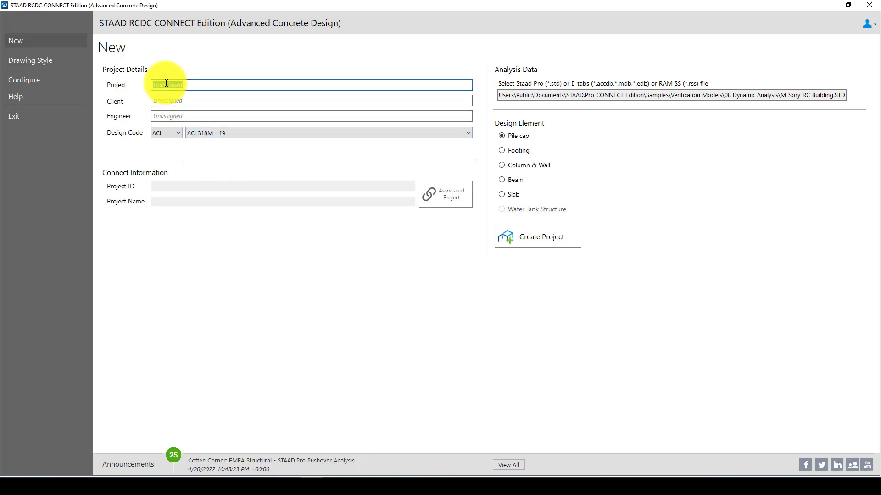
{"action": "type", "text": "Column-Design"}
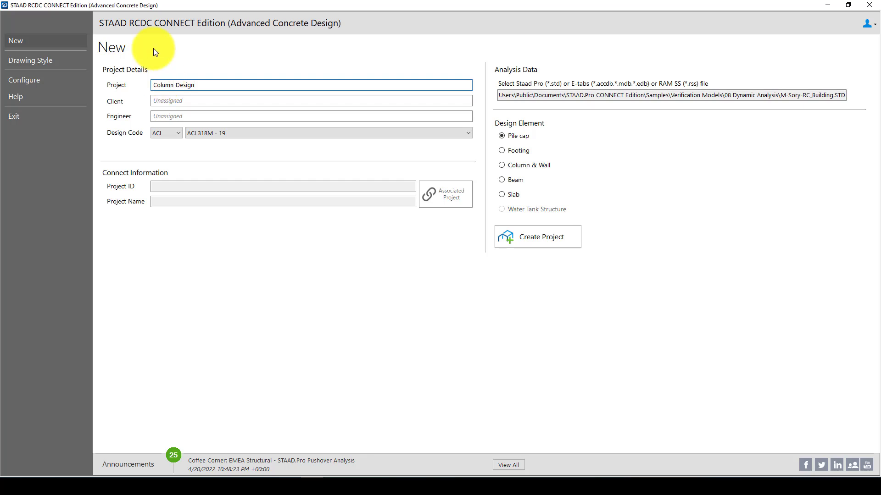
{"action": "left_click", "coordinate": [175, 99]}
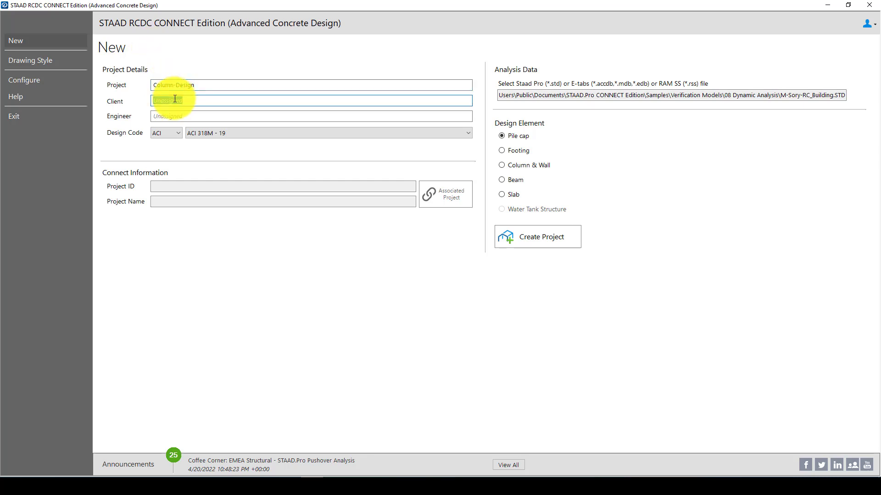
{"action": "type", "text": "JOhn"}
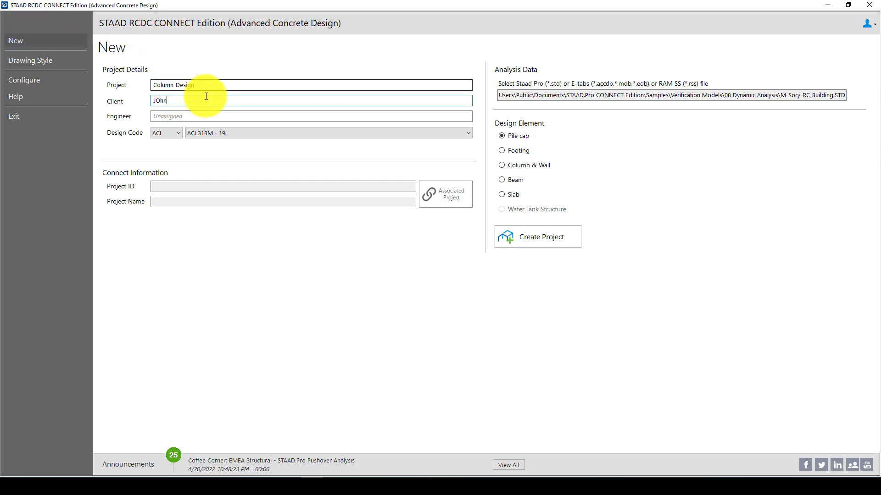
{"action": "left_click_drag", "start_coordinate": [205, 98], "coordinate": [147, 103]}
{"action": "type", "text": "KSSE"}
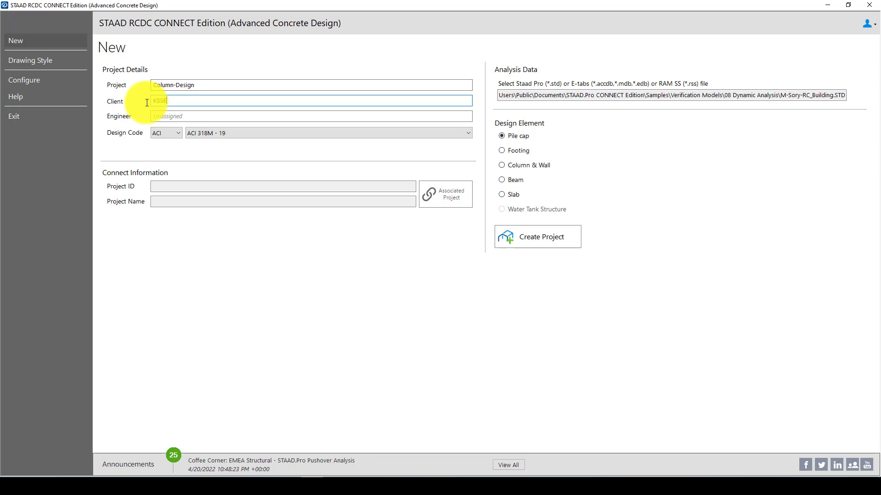
{"action": "left_click", "coordinate": [157, 115]}
{"action": "type", "text": "KSSE"}
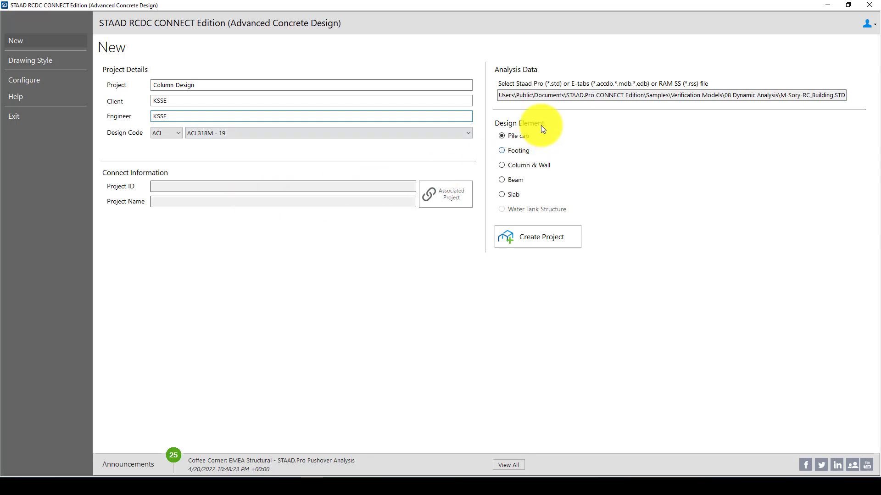
Create the project with Column & Wall as the design element.
{"action": "left_click", "coordinate": [510, 167]}
{"action": "left_click", "coordinate": [524, 237]}
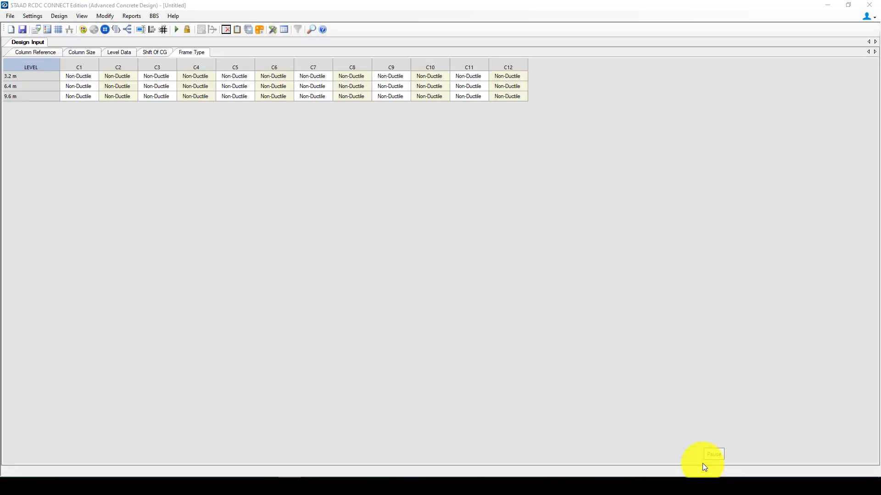
{"action": "scroll", "coordinate": [604, 195], "scroll_direction": "down", "scroll_amount": 4}
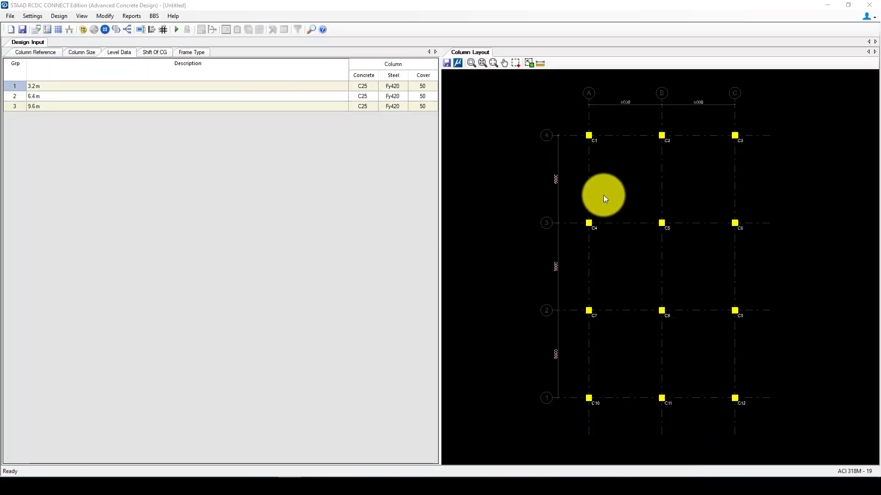
{"action": "scroll", "coordinate": [538, 319], "scroll_direction": "up", "scroll_amount": 4}
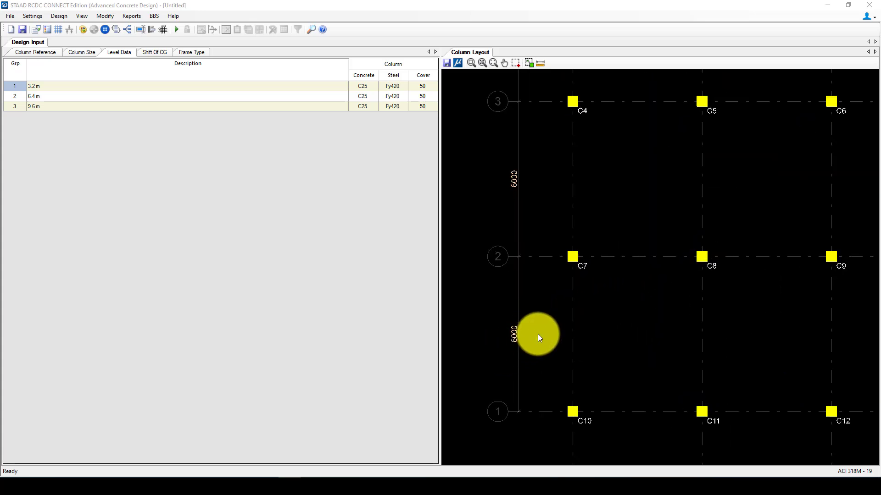
{"action": "scroll", "coordinate": [532, 336], "scroll_direction": "down", "scroll_amount": 4}
{"action": "scroll", "coordinate": [607, 175], "scroll_direction": "up", "scroll_amount": 1}
{"action": "scroll", "coordinate": [594, 179], "scroll_direction": "up", "scroll_amount": 3}
{"action": "scroll", "coordinate": [650, 174], "scroll_direction": "down", "scroll_amount": 4}
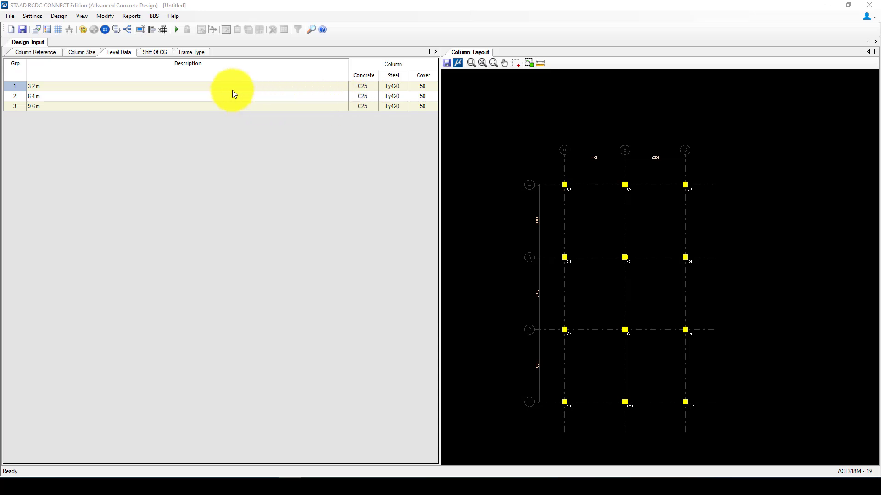
Set the column cover to 30 for the 3.2 m, 6.4 m and 9.6 m levels in the level data.
{"action": "left_click", "coordinate": [361, 86]}
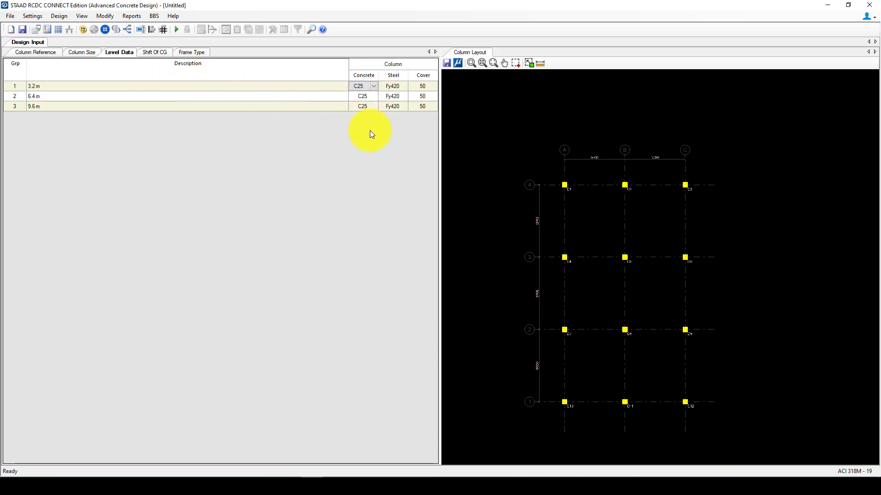
{"action": "left_click", "coordinate": [420, 86]}
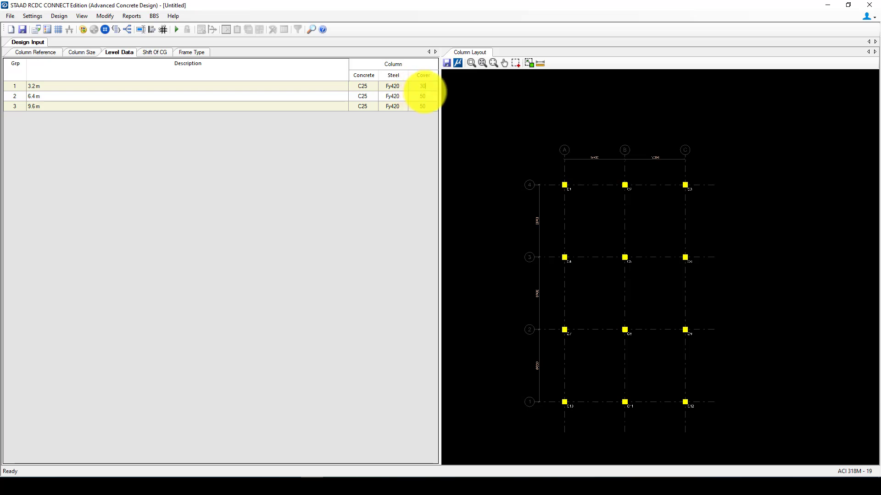
{"action": "left_click", "coordinate": [425, 95]}
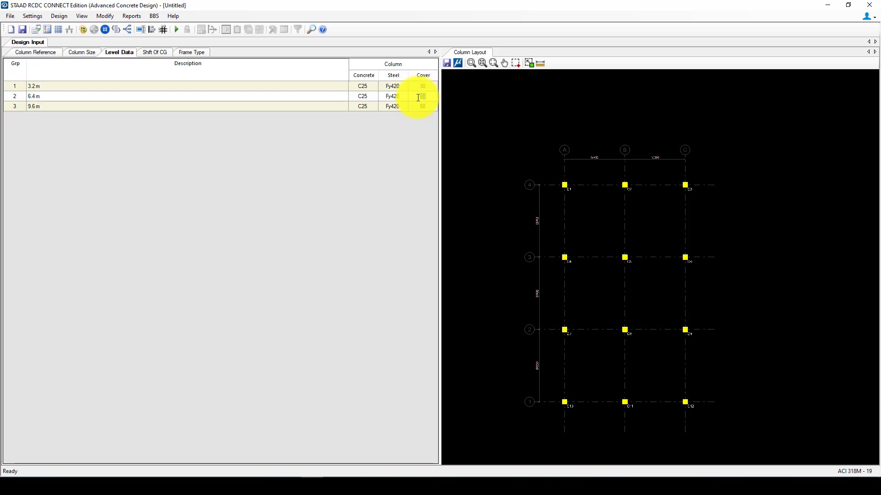
{"action": "type", "text": "30"}
{"action": "left_click", "coordinate": [427, 106]}
{"action": "type", "text": "30"}
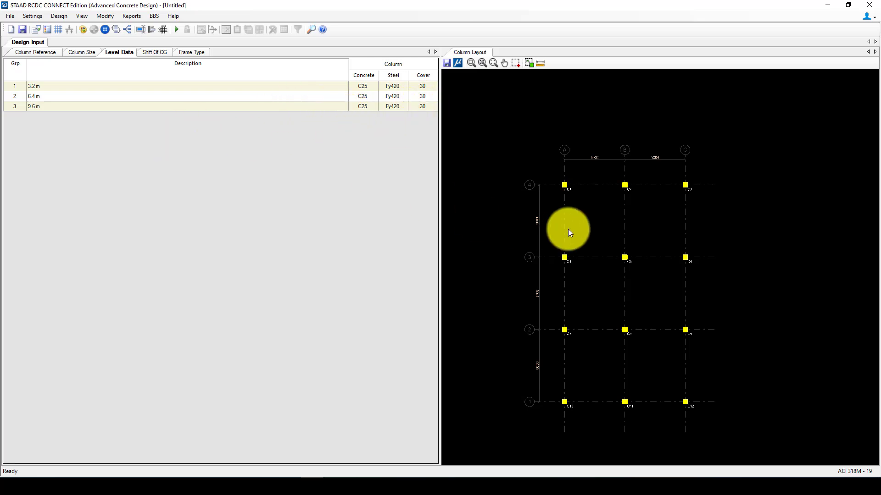
Review the ductility, slenderness, design method and shear wall options in the column design settings, then close them without changes.
{"action": "left_click", "coordinate": [56, 16]}
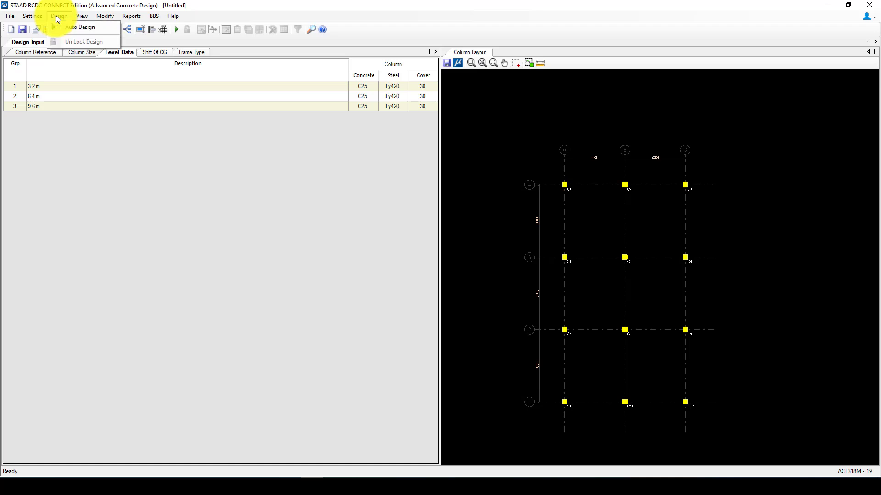
{"action": "mouse_move", "coordinate": [32, 16]}
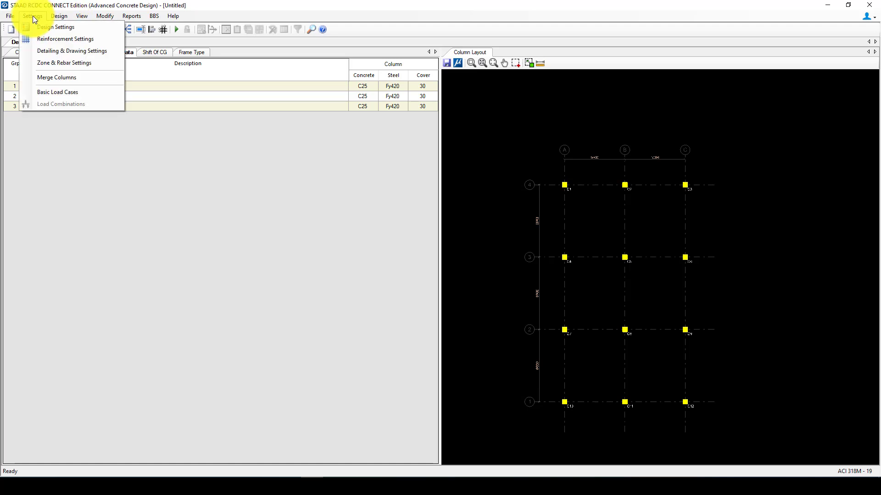
{"action": "left_click", "coordinate": [73, 27]}
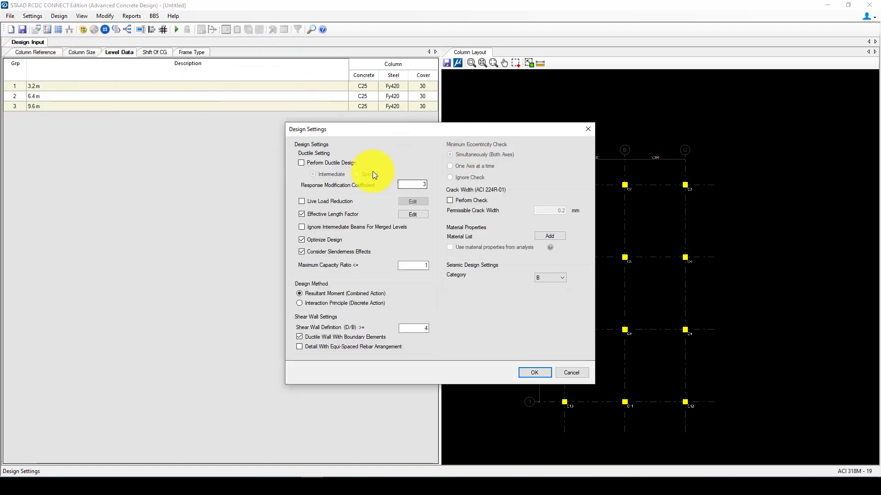
{"action": "left_click_drag", "start_coordinate": [407, 134], "coordinate": [346, 121]}
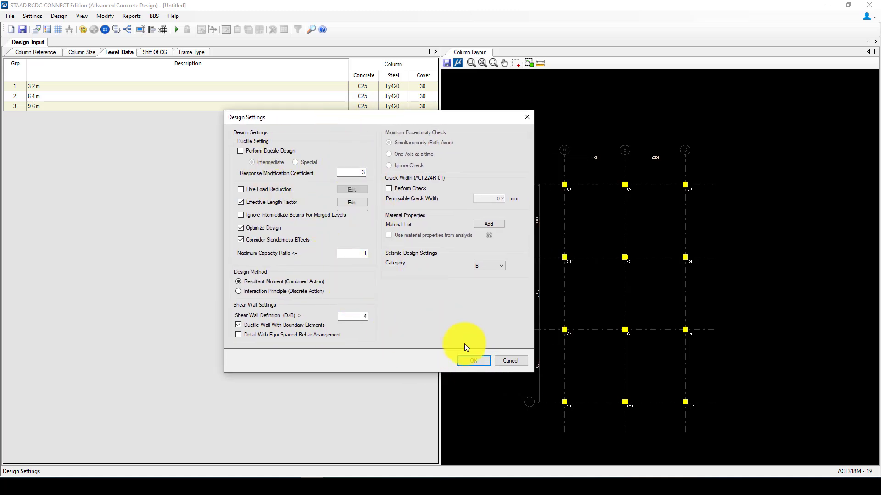
{"action": "left_click", "coordinate": [500, 358]}
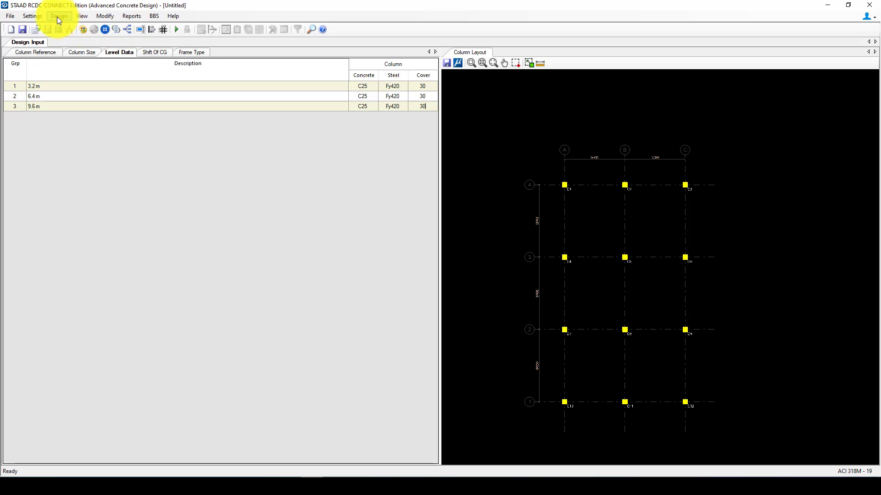
Start the automatic design, assign the Dead Load type to LOAD CASE 2 and add it to the primary load cases.
{"action": "left_click", "coordinate": [65, 28]}
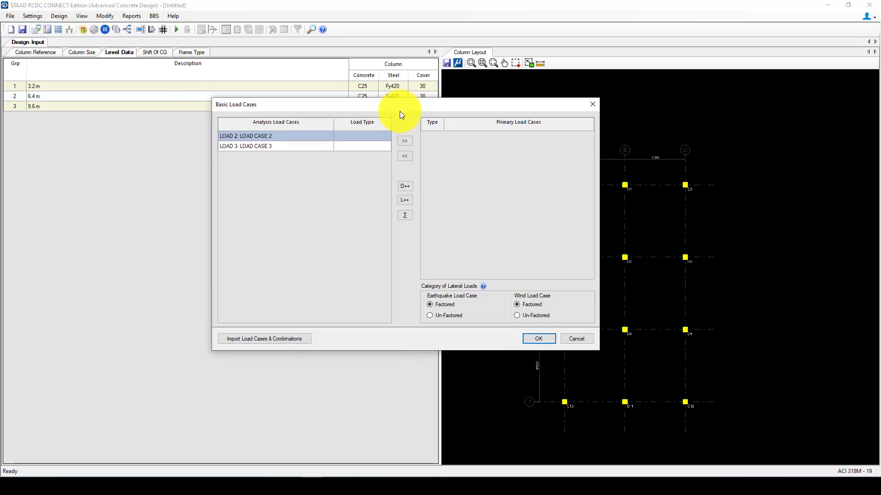
{"action": "left_click", "coordinate": [364, 139]}
{"action": "left_click", "coordinate": [382, 138]}
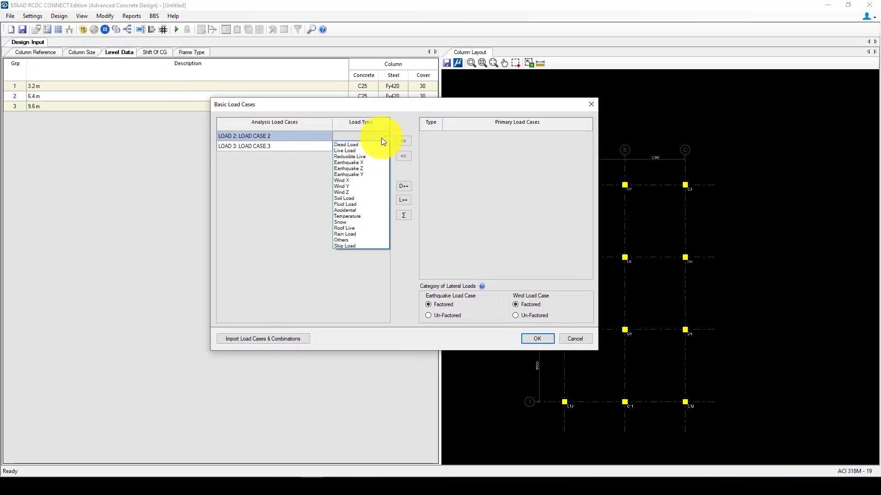
{"action": "left_click", "coordinate": [365, 145]}
{"action": "left_click", "coordinate": [403, 141]}
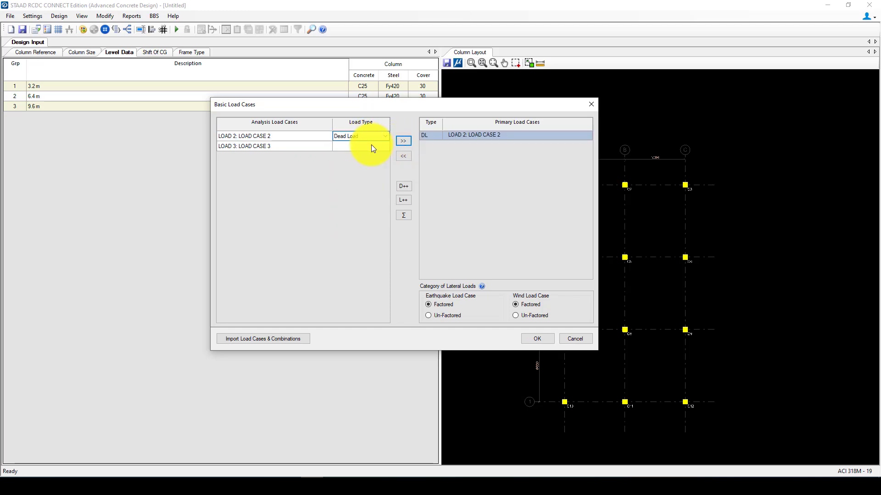
Add LOAD CASE 3 to the primary load cases as Live Load and import the design load combinations from the analysis.
{"action": "left_click", "coordinate": [362, 146]}
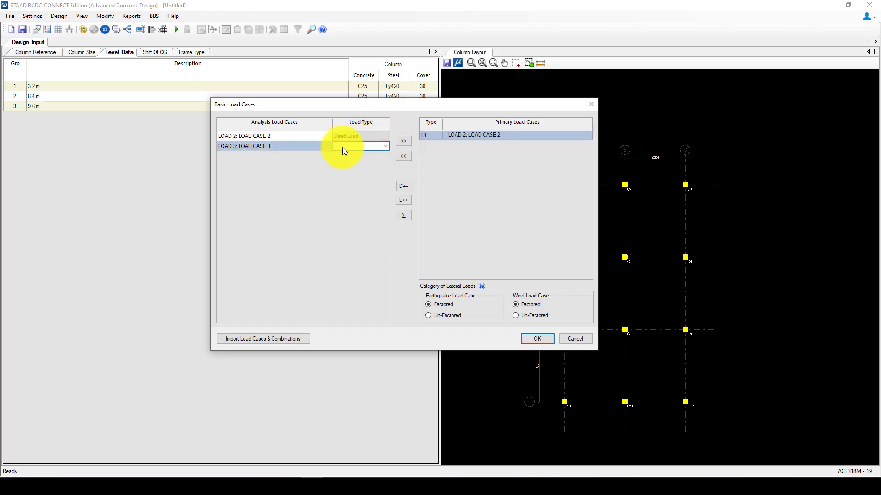
{"action": "left_click", "coordinate": [386, 146]}
{"action": "left_click", "coordinate": [368, 160]}
{"action": "left_click", "coordinate": [403, 142]}
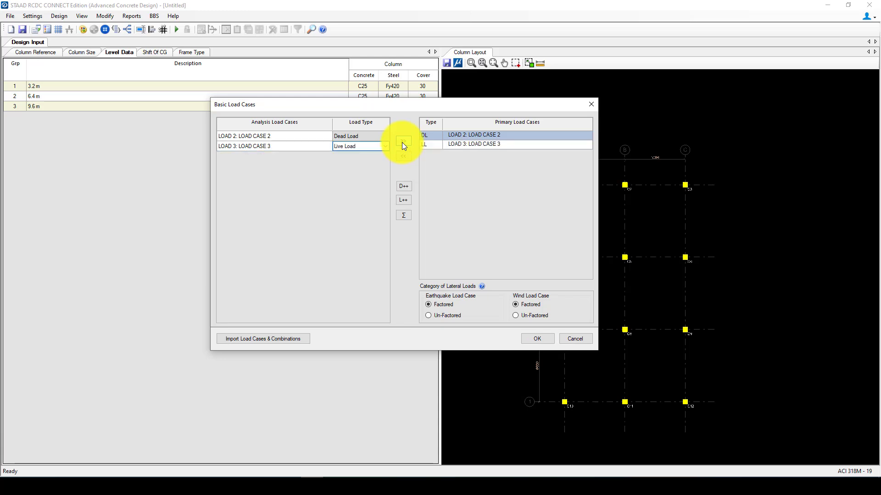
{"action": "left_click", "coordinate": [537, 339]}
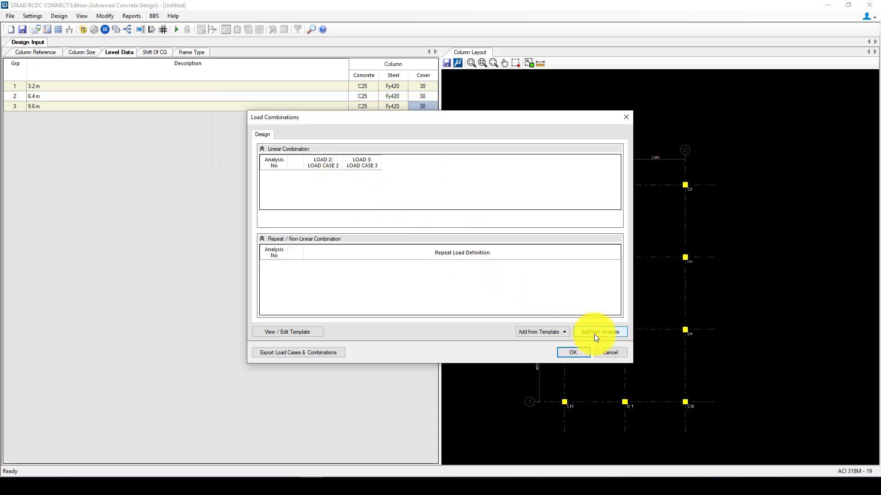
{"action": "left_click", "coordinate": [591, 332]}
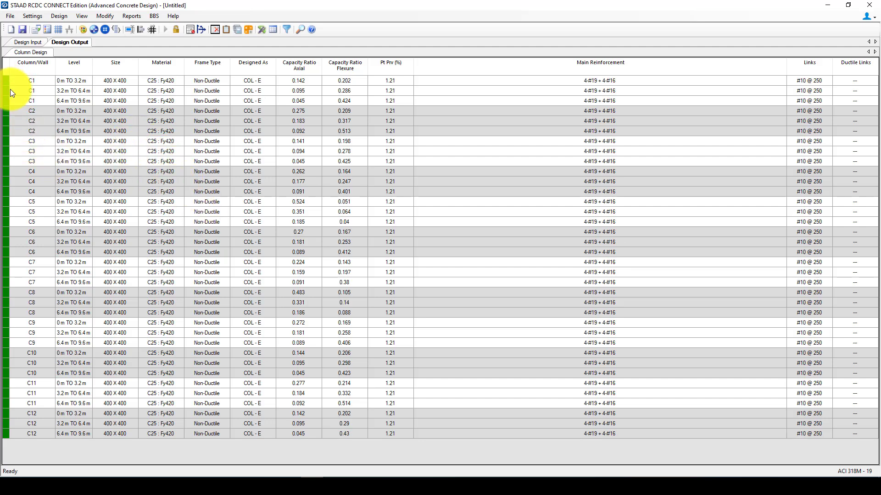
Inspect the interaction surface of column C1 from 3.2 m to 6.4 m, checking the axial loads and capacity ratios per load combination.
{"action": "left_click", "coordinate": [74, 84]}
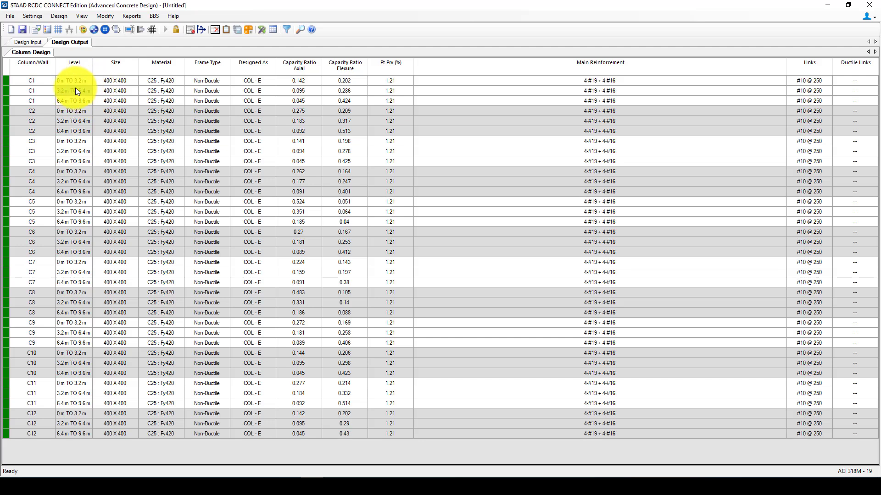
{"action": "right_click", "coordinate": [70, 90]}
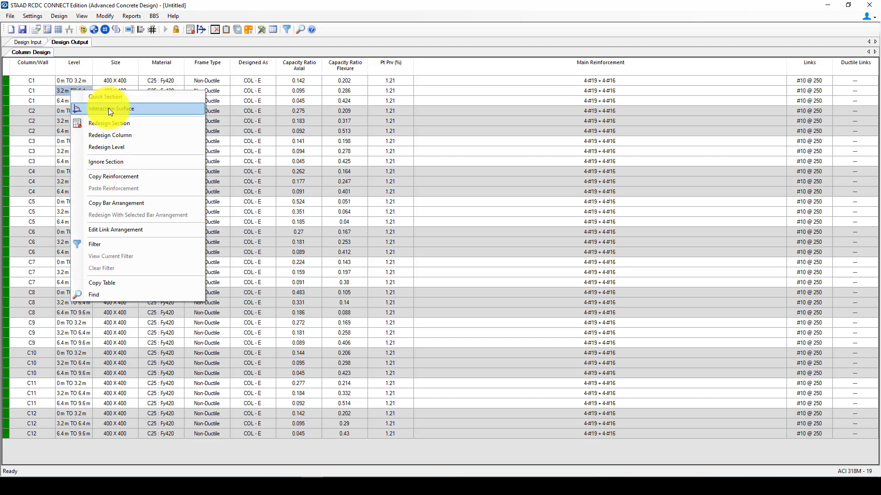
{"action": "left_click", "coordinate": [149, 108]}
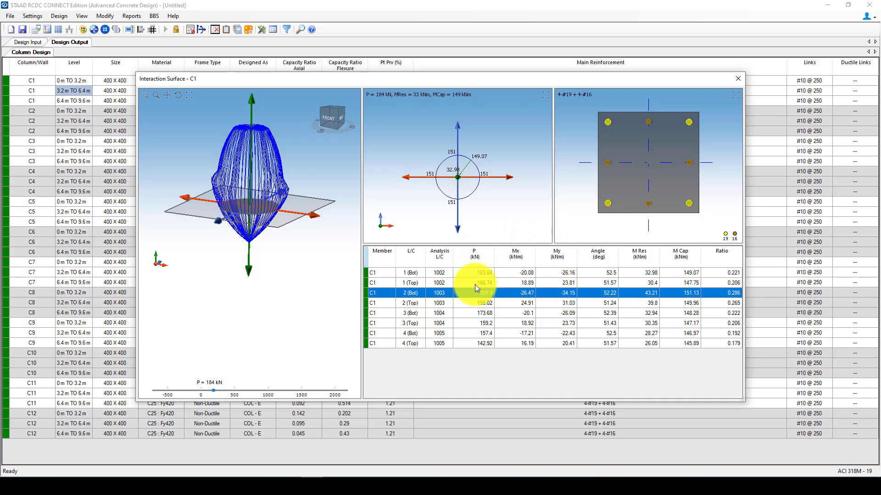
{"action": "left_click_drag", "start_coordinate": [474, 284], "coordinate": [477, 303]}
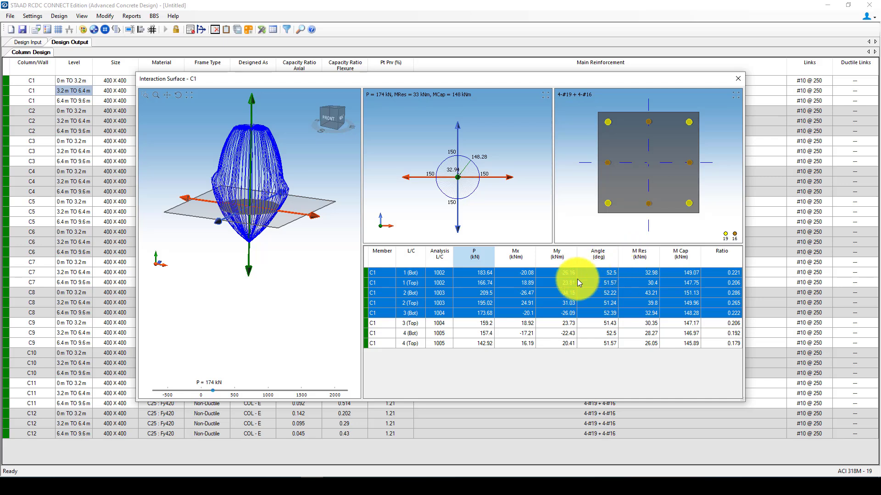
{"action": "left_click", "coordinate": [727, 282], "text": "ctrl"}
{"action": "left_click_drag", "start_coordinate": [730, 272], "coordinate": [723, 341]}
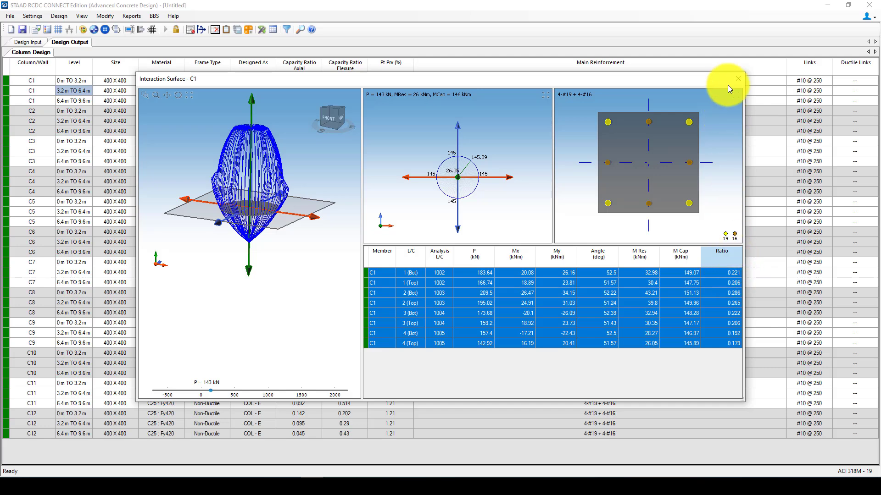
{"action": "left_click", "coordinate": [737, 78]}
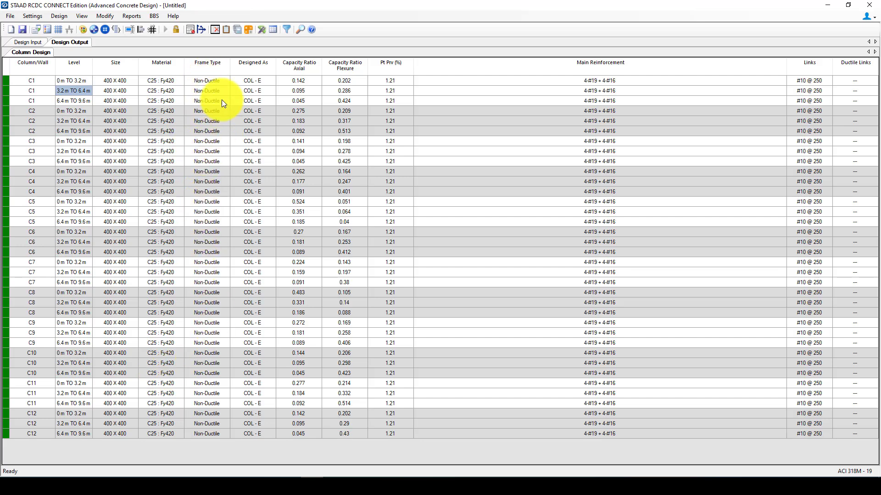
Generate the bar bending schedule for column C1 only, as a drawing on screen.
{"action": "left_click", "coordinate": [212, 80]}
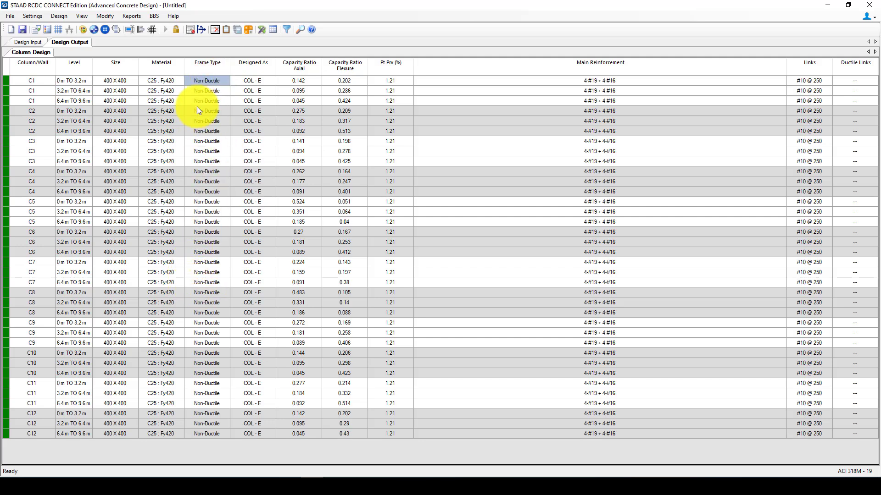
{"action": "left_click", "coordinate": [159, 19]}
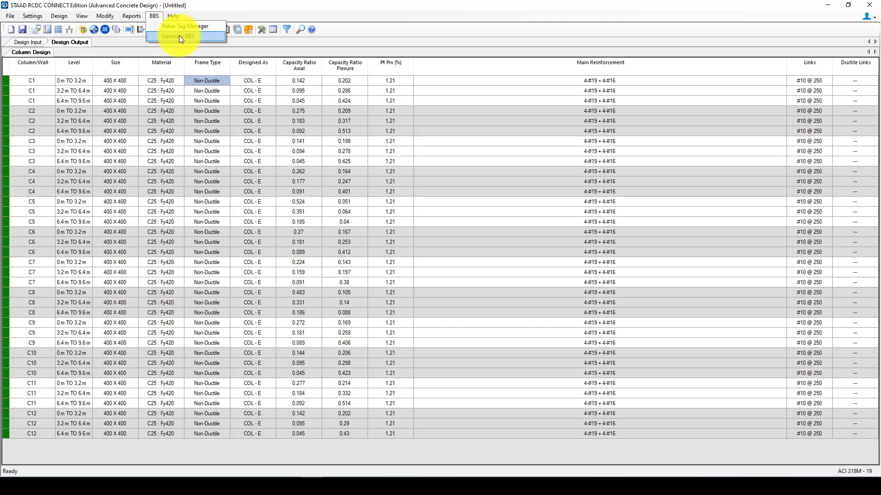
{"action": "left_click", "coordinate": [179, 37]}
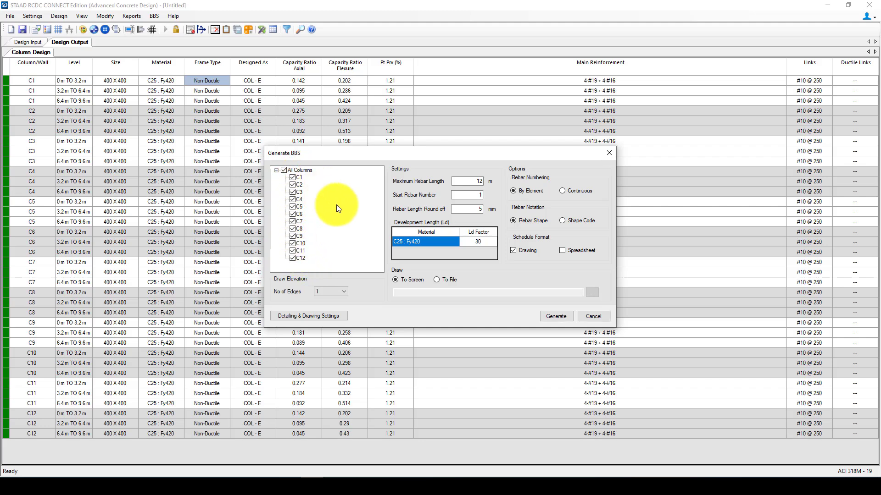
{"action": "left_click", "coordinate": [293, 178]}
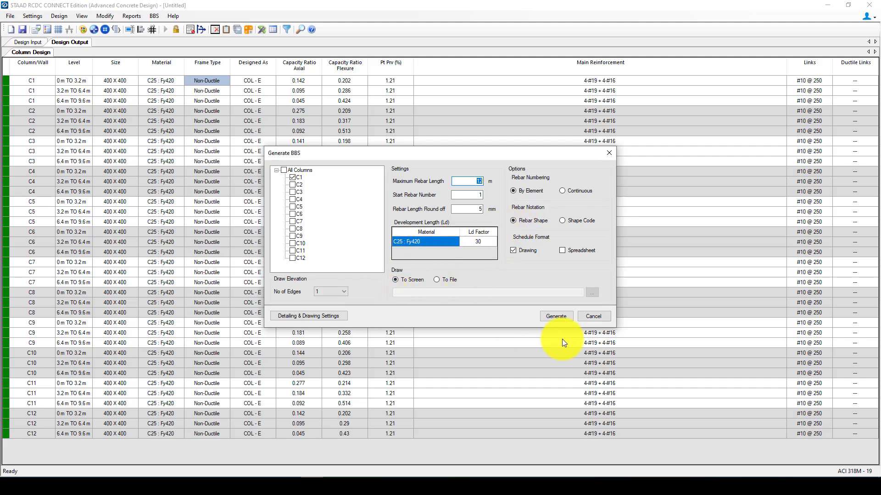
{"action": "left_click", "coordinate": [557, 317]}
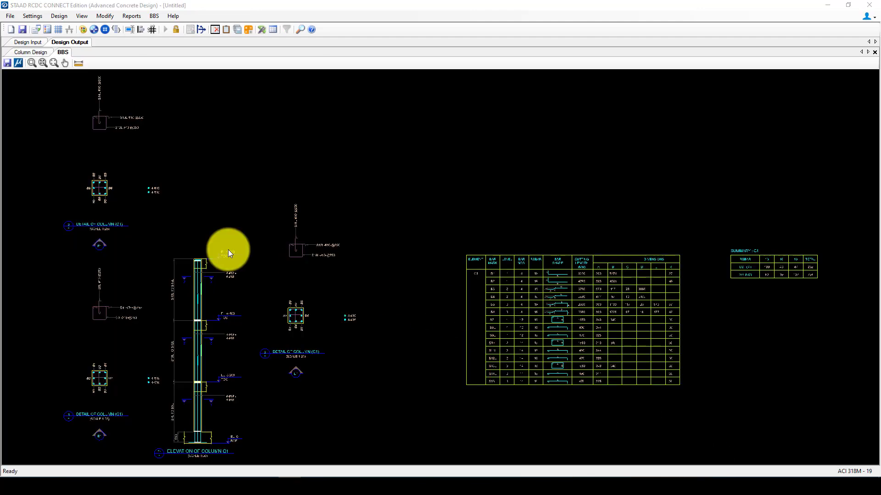
Examine the elevation of column C1 in the schedule drawing, from the footing up through the 3.2 m level and its splices.
{"action": "scroll", "coordinate": [227, 249], "scroll_direction": "down", "scroll_amount": 3}
{"action": "scroll", "coordinate": [213, 367], "scroll_direction": "up", "scroll_amount": 5}
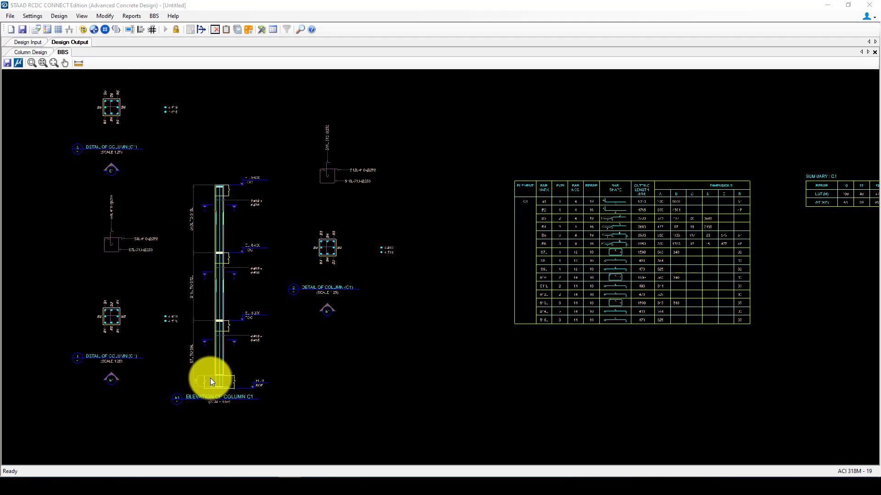
{"action": "scroll", "coordinate": [233, 239], "scroll_direction": "down", "scroll_amount": 1}
{"action": "scroll", "coordinate": [224, 377], "scroll_direction": "up", "scroll_amount": 4}
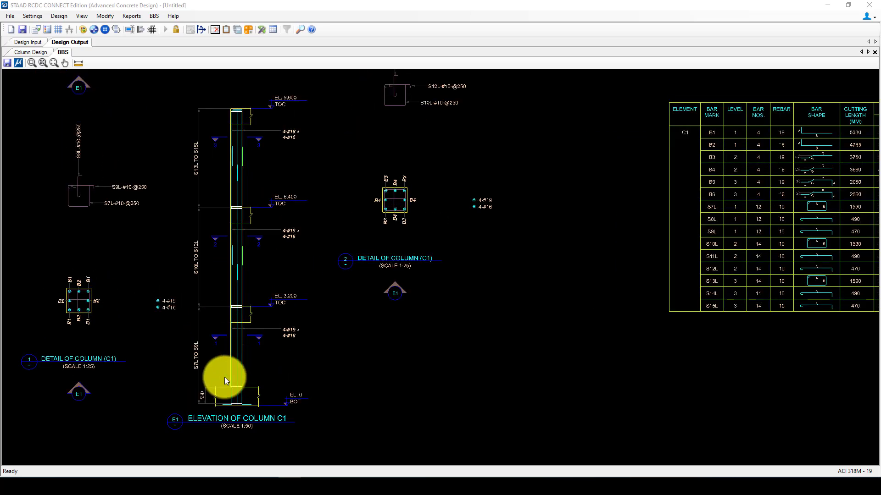
{"action": "scroll", "coordinate": [263, 250], "scroll_direction": "up", "scroll_amount": 4}
{"action": "scroll", "coordinate": [242, 254], "scroll_direction": "up", "scroll_amount": 1}
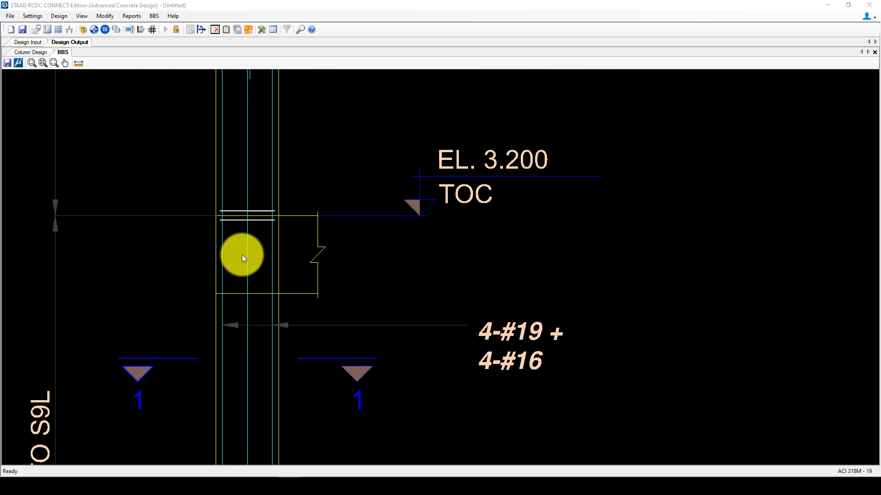
{"action": "scroll", "coordinate": [241, 255], "scroll_direction": "down", "scroll_amount": 5}
{"action": "scroll", "coordinate": [236, 148], "scroll_direction": "up", "scroll_amount": 2}
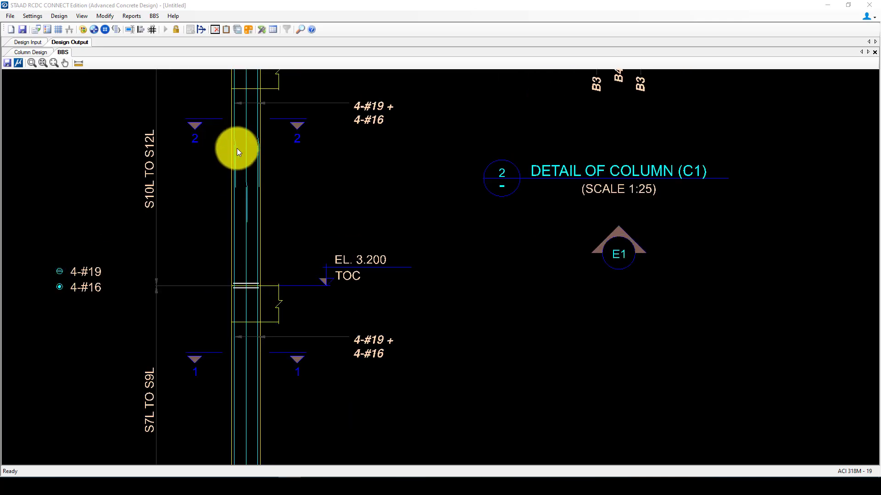
{"action": "scroll", "coordinate": [235, 197], "scroll_direction": "down", "scroll_amount": 5}
{"action": "scroll", "coordinate": [237, 203], "scroll_direction": "down", "scroll_amount": 2}
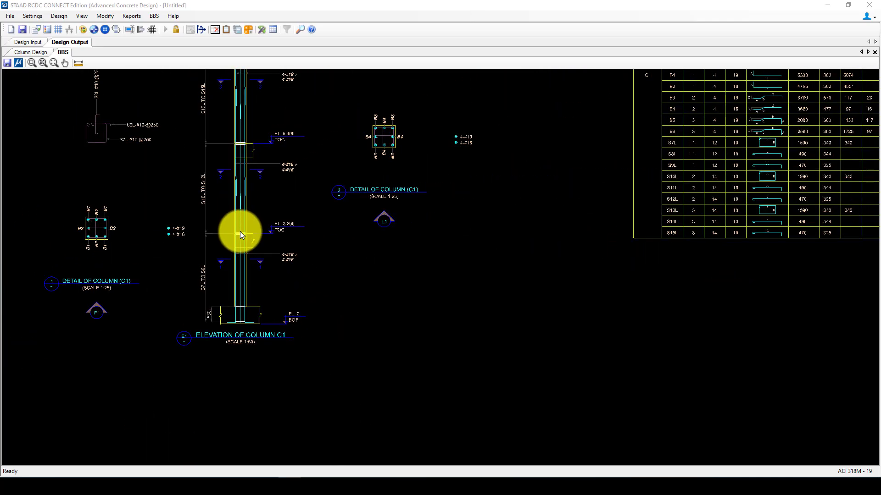
{"action": "scroll", "coordinate": [244, 321], "scroll_direction": "down", "scroll_amount": 2}
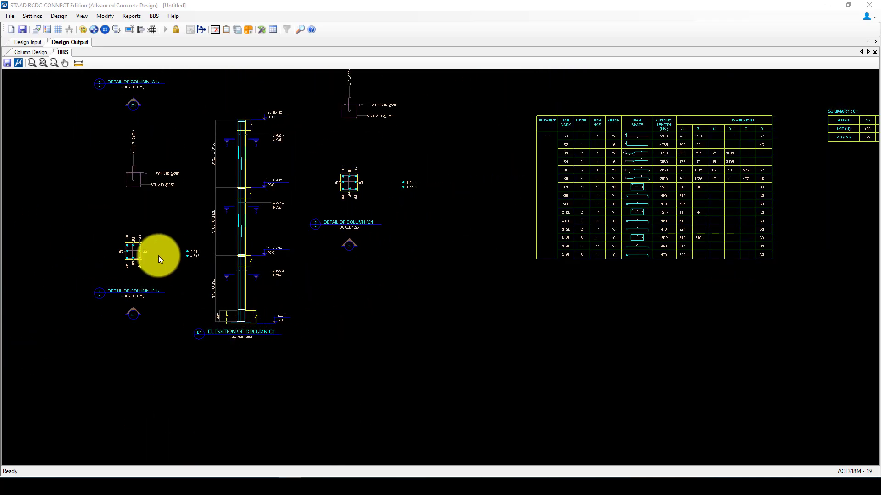
Examine section detail 1 of column C1, comparing the B1 and B2 bar positions with the rebar legend.
{"action": "scroll", "coordinate": [118, 247], "scroll_direction": "up", "scroll_amount": 2}
{"action": "scroll", "coordinate": [118, 247], "scroll_direction": "up", "scroll_amount": 5}
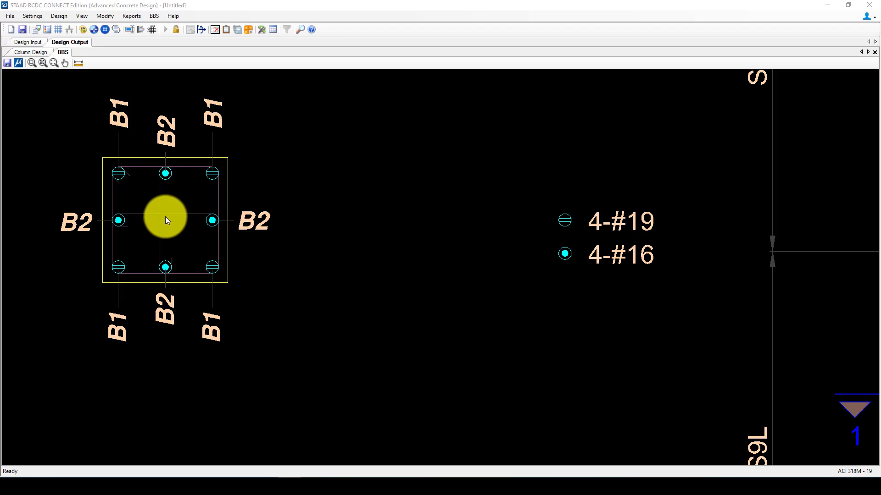
{"action": "scroll", "coordinate": [183, 260], "scroll_direction": "down", "scroll_amount": 1}
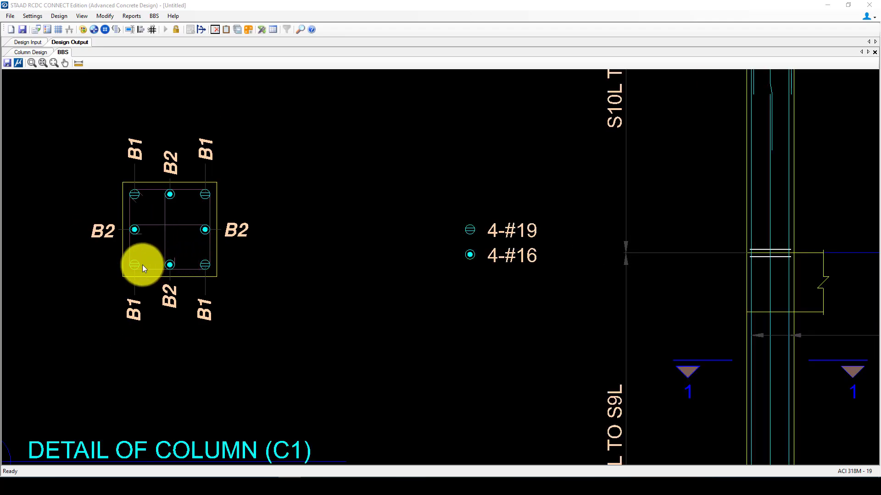
{"action": "scroll", "coordinate": [141, 245], "scroll_direction": "down", "scroll_amount": 3}
{"action": "scroll", "coordinate": [370, 234], "scroll_direction": "up", "scroll_amount": 3}
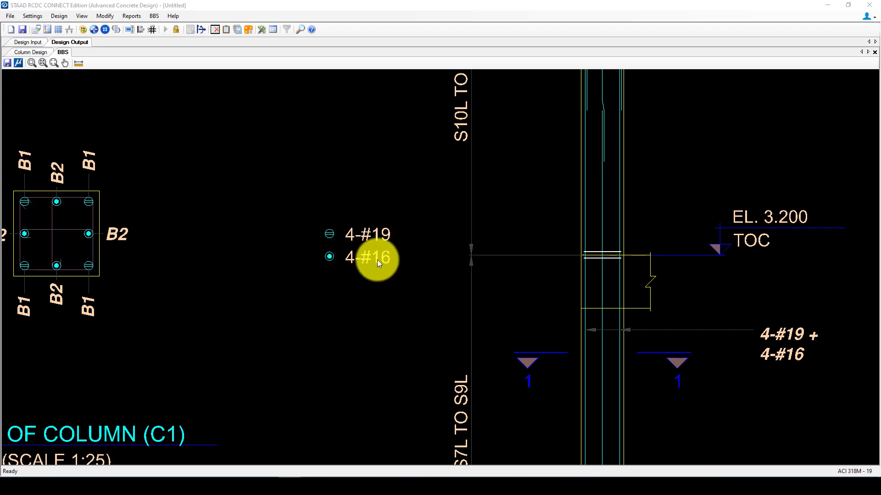
{"action": "scroll", "coordinate": [370, 261], "scroll_direction": "down", "scroll_amount": 2}
{"action": "scroll", "coordinate": [352, 248], "scroll_direction": "up", "scroll_amount": 1}
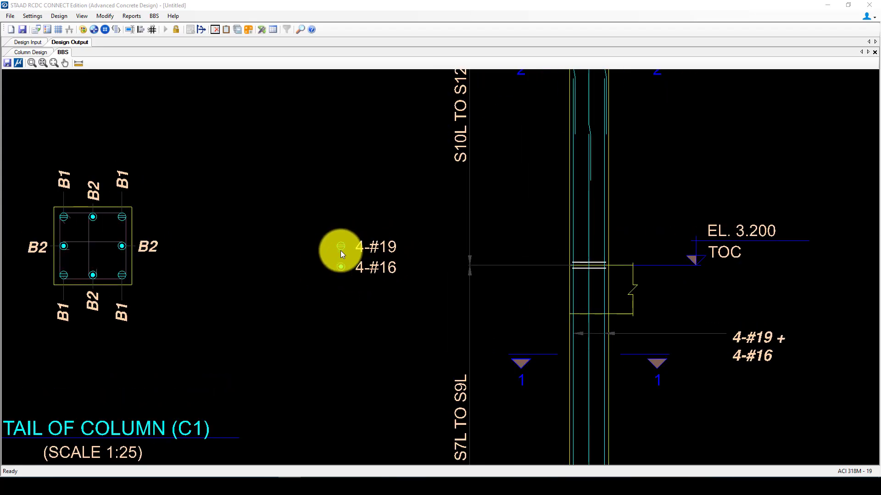
{"action": "scroll", "coordinate": [205, 282], "scroll_direction": "down", "scroll_amount": 2}
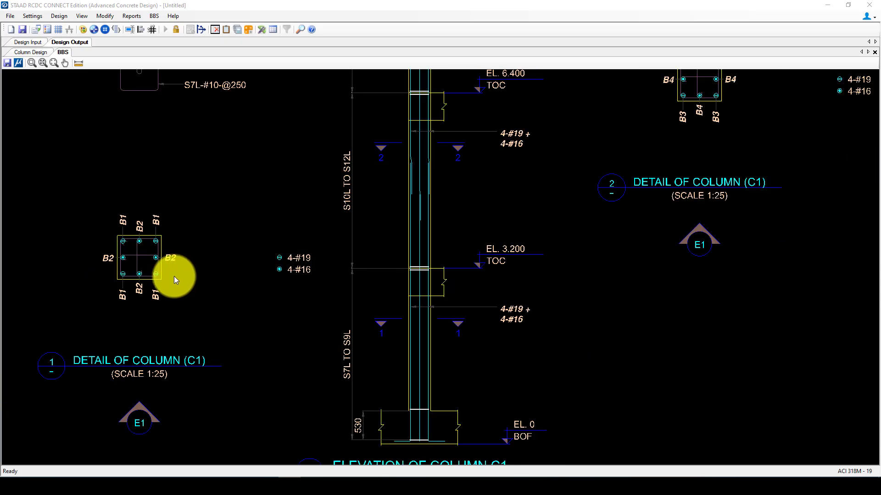
{"action": "scroll", "coordinate": [287, 341], "scroll_direction": "down", "scroll_amount": 3}
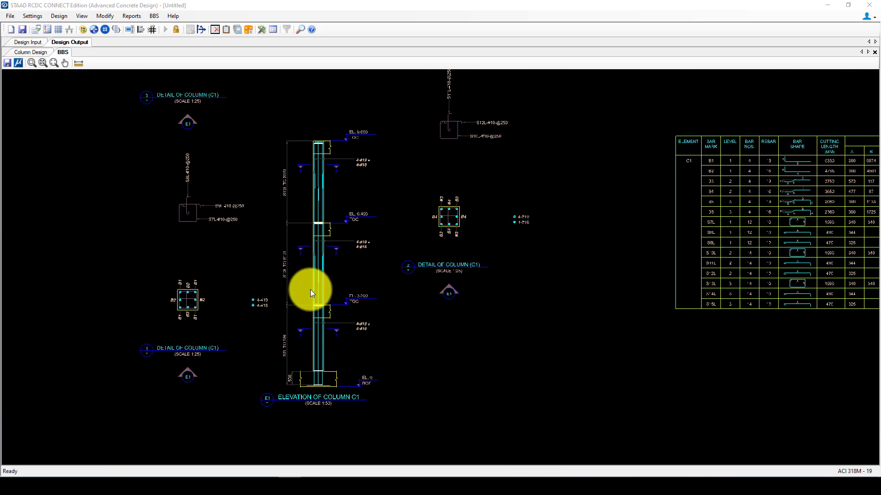
Examine section detail 2 of column C1 with its link detail and B3 and B4 bars, relating it to the elevation.
{"action": "scroll", "coordinate": [254, 173], "scroll_direction": "down", "scroll_amount": 1}
{"action": "scroll", "coordinate": [414, 159], "scroll_direction": "up", "scroll_amount": 5}
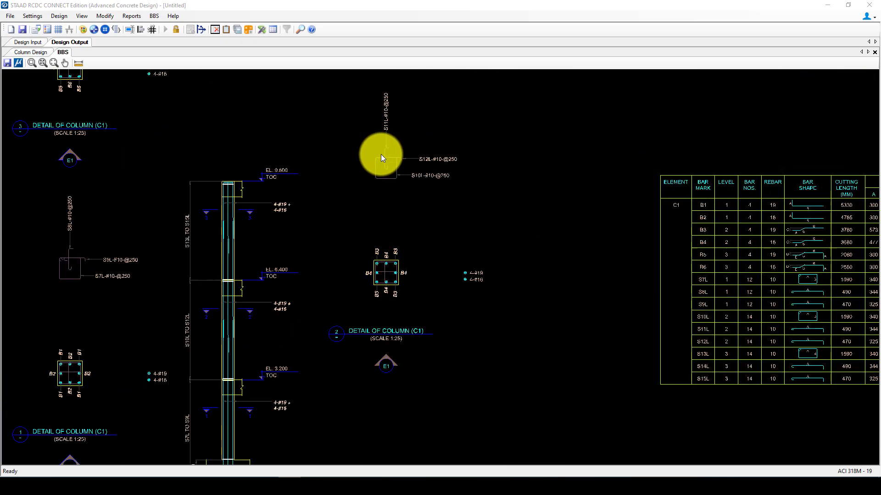
{"action": "scroll", "coordinate": [385, 173], "scroll_direction": "down", "scroll_amount": 1}
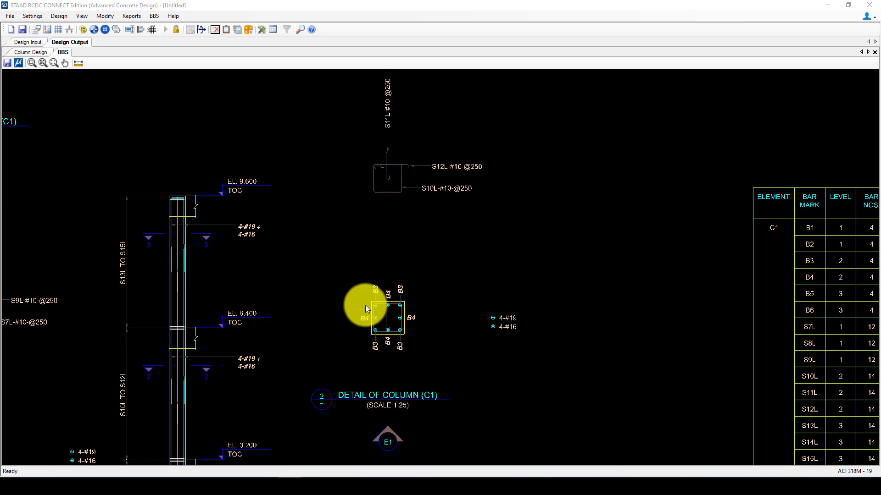
{"action": "scroll", "coordinate": [373, 313], "scroll_direction": "down", "scroll_amount": 2}
{"action": "scroll", "coordinate": [294, 252], "scroll_direction": "up", "scroll_amount": 1}
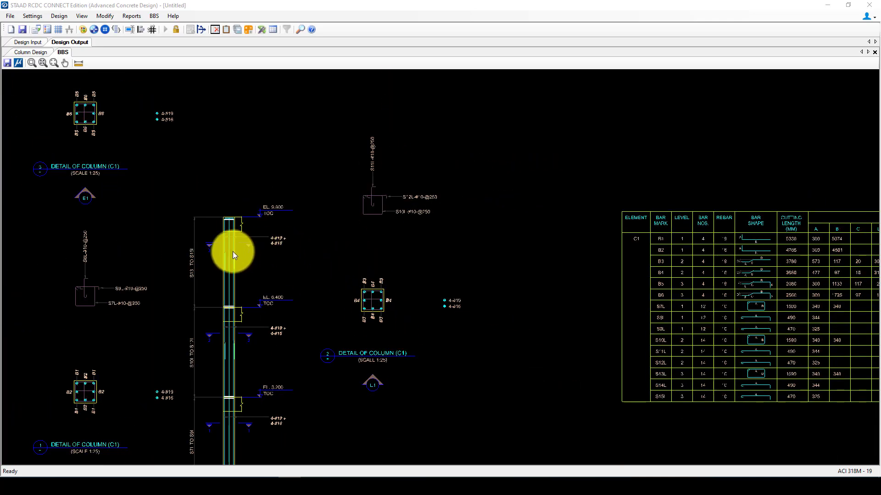
{"action": "scroll", "coordinate": [395, 327], "scroll_direction": "up", "scroll_amount": 2}
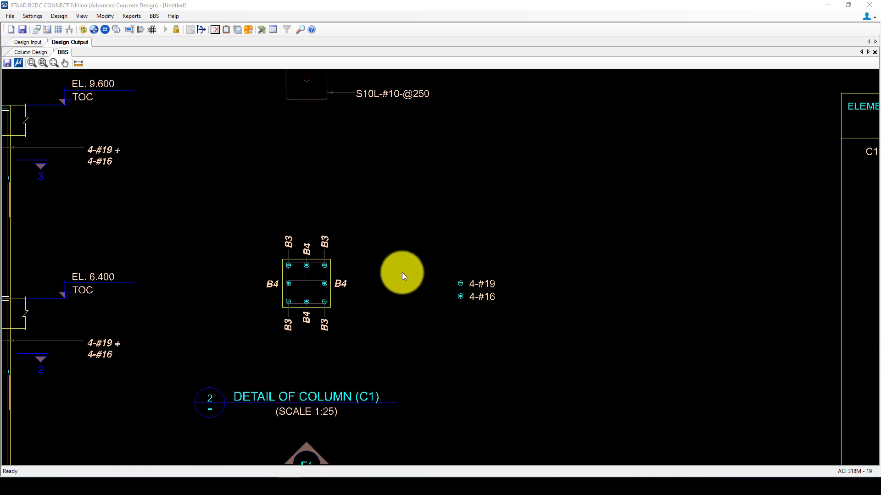
{"action": "scroll", "coordinate": [401, 272], "scroll_direction": "down", "scroll_amount": 1}
{"action": "scroll", "coordinate": [323, 359], "scroll_direction": "up", "scroll_amount": 3}
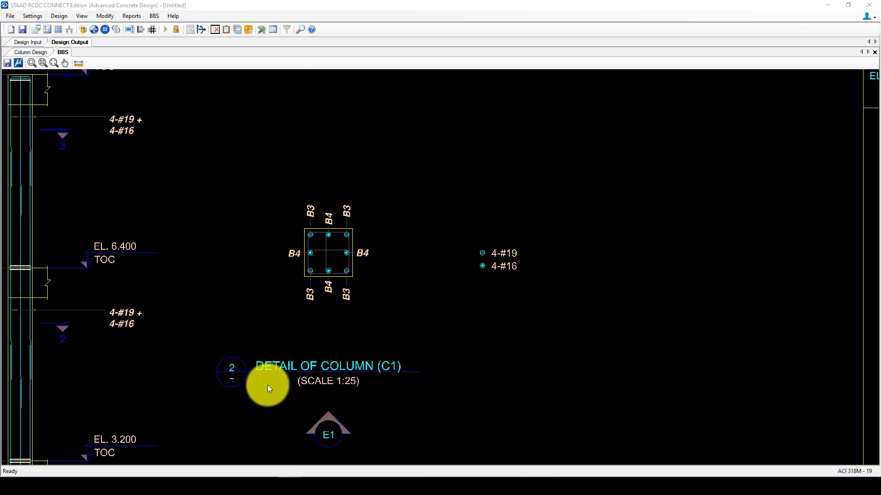
{"action": "scroll", "coordinate": [273, 365], "scroll_direction": "down", "scroll_amount": 3}
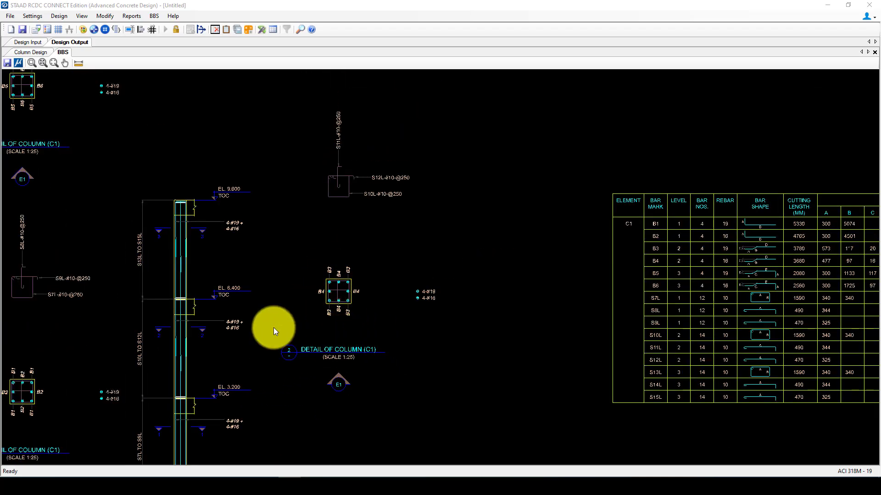
{"action": "scroll", "coordinate": [140, 326], "scroll_direction": "down", "scroll_amount": 1}
{"action": "scroll", "coordinate": [225, 251], "scroll_direction": "down", "scroll_amount": 1}
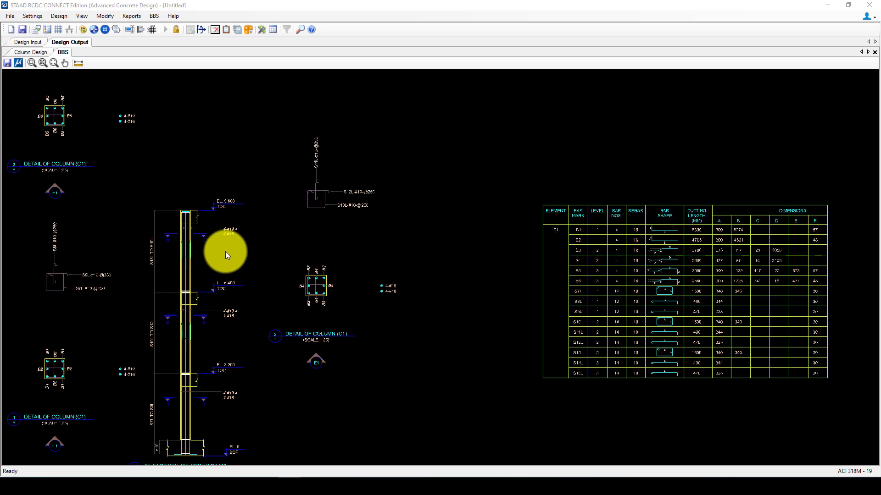
{"action": "scroll", "coordinate": [225, 251], "scroll_direction": "down", "scroll_amount": 1}
{"action": "scroll", "coordinate": [81, 375], "scroll_direction": "up", "scroll_amount": 1}
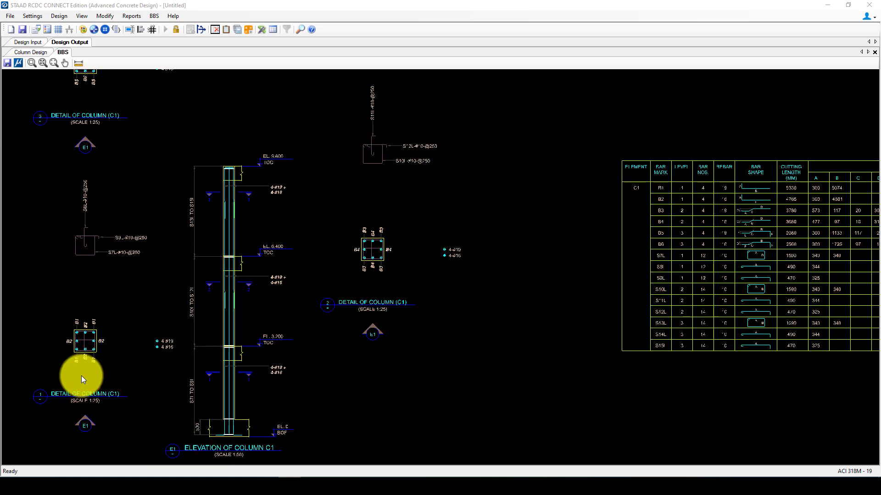
Examine section detail 3 of column C1, comparing the B5 and B6 bar positions with the rebar legend and the elevation.
{"action": "scroll", "coordinate": [101, 344], "scroll_direction": "down", "scroll_amount": 1}
{"action": "scroll", "coordinate": [97, 122], "scroll_direction": "up", "scroll_amount": 1}
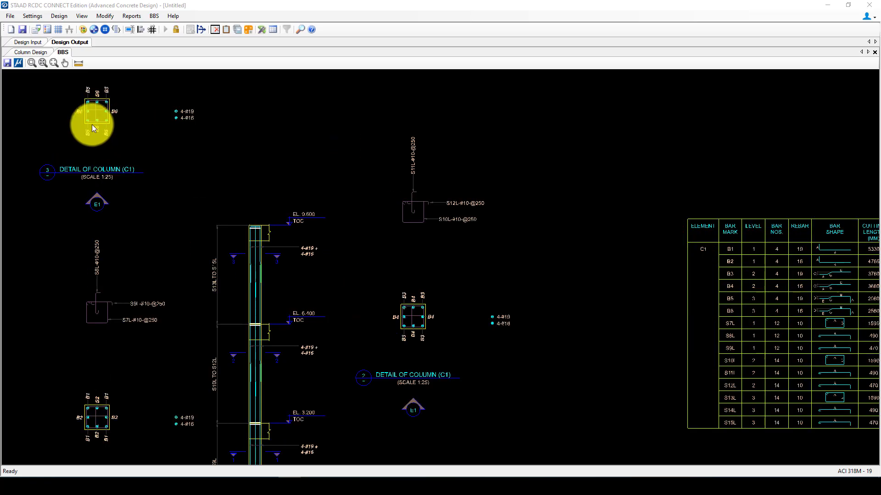
{"action": "scroll", "coordinate": [91, 126], "scroll_direction": "up", "scroll_amount": 1}
{"action": "scroll", "coordinate": [128, 188], "scroll_direction": "down", "scroll_amount": 1}
{"action": "scroll", "coordinate": [233, 269], "scroll_direction": "down", "scroll_amount": 2}
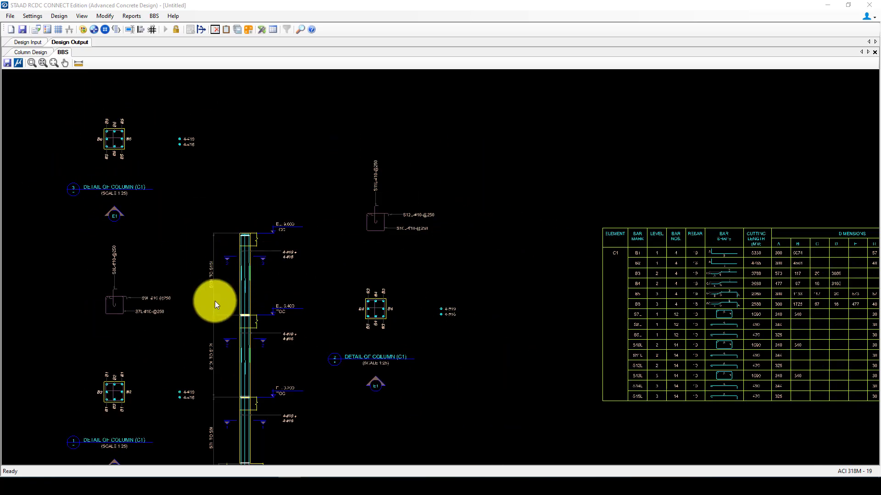
{"action": "scroll", "coordinate": [117, 145], "scroll_direction": "up", "scroll_amount": 1}
{"action": "scroll", "coordinate": [74, 114], "scroll_direction": "up", "scroll_amount": 1}
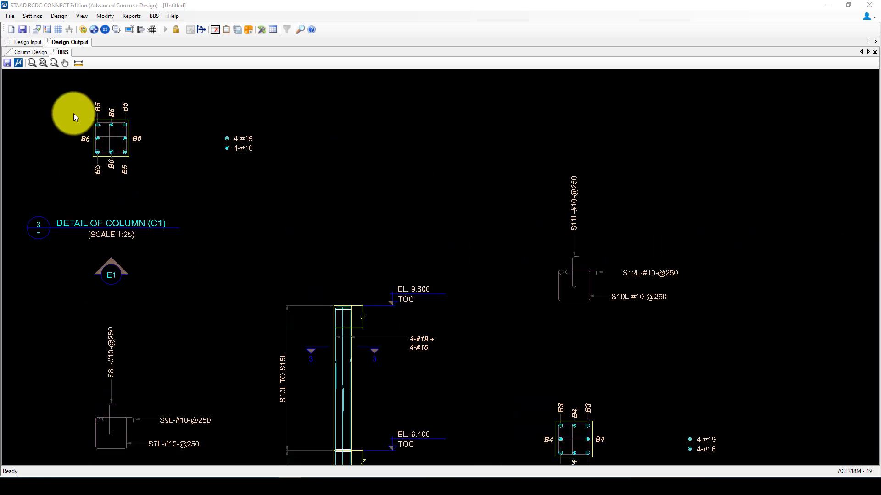
{"action": "scroll", "coordinate": [134, 142], "scroll_direction": "up", "scroll_amount": 1}
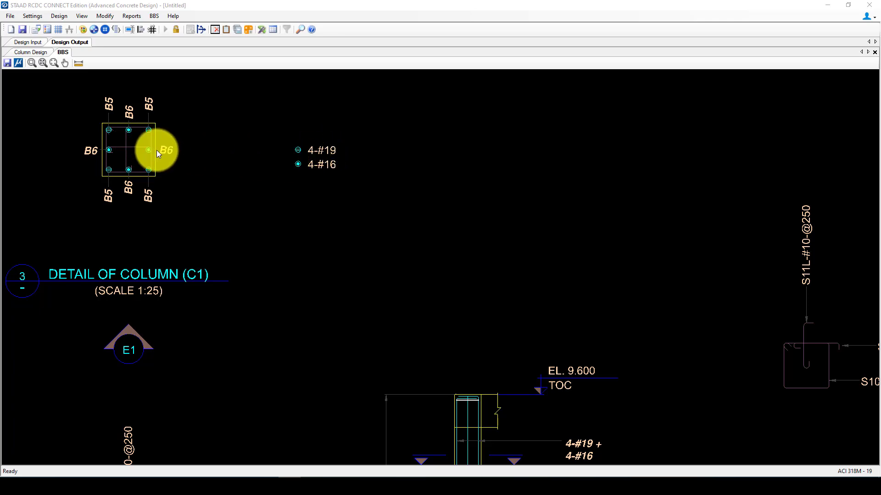
{"action": "scroll", "coordinate": [161, 143], "scroll_direction": "down", "scroll_amount": 2}
{"action": "scroll", "coordinate": [194, 188], "scroll_direction": "down", "scroll_amount": 1}
{"action": "scroll", "coordinate": [252, 326], "scroll_direction": "down", "scroll_amount": 1}
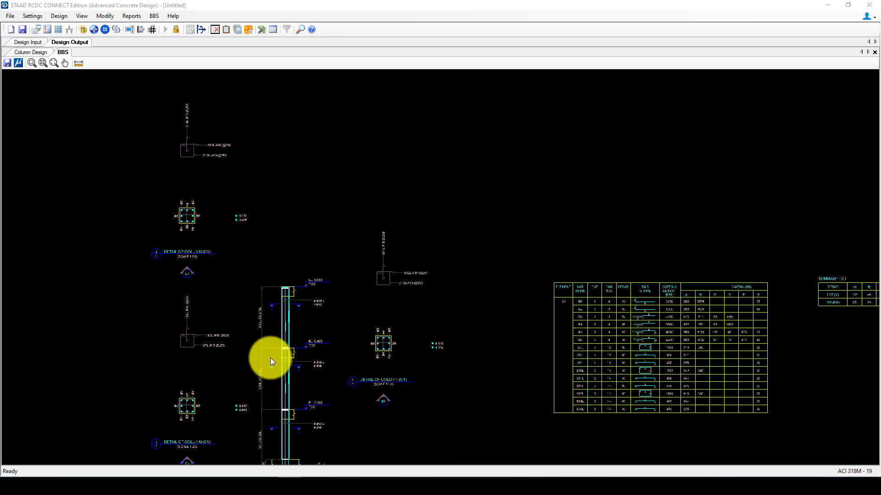
Examine column C1's schedule table of bar shapes, cutting lengths and dimensions, and its summary of rebar lengths and weights.
{"action": "scroll", "coordinate": [274, 317], "scroll_direction": "down", "scroll_amount": 1}
{"action": "scroll", "coordinate": [642, 330], "scroll_direction": "up", "scroll_amount": 1}
{"action": "scroll", "coordinate": [688, 321], "scroll_direction": "up", "scroll_amount": 1}
{"action": "scroll", "coordinate": [463, 229], "scroll_direction": "up", "scroll_amount": 1}
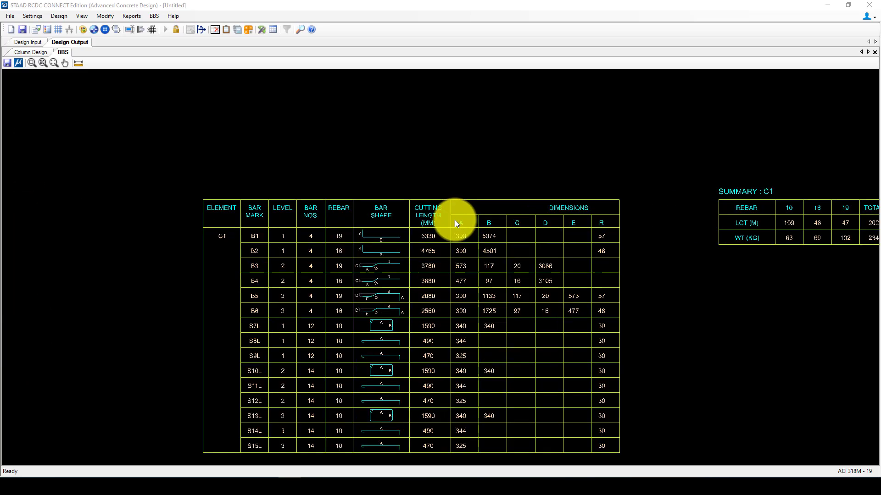
{"action": "scroll", "coordinate": [236, 155], "scroll_direction": "down", "scroll_amount": 1}
{"action": "scroll", "coordinate": [370, 296], "scroll_direction": "up", "scroll_amount": 1}
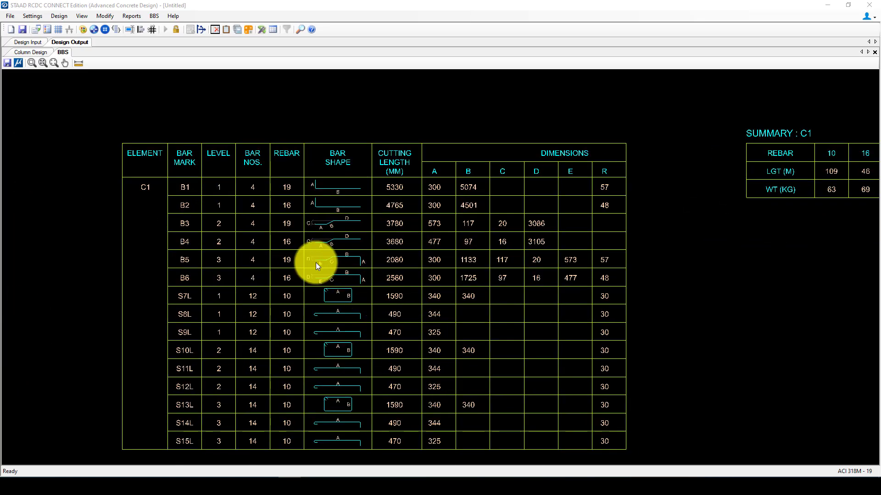
{"action": "scroll", "coordinate": [206, 231], "scroll_direction": "down", "scroll_amount": 1}
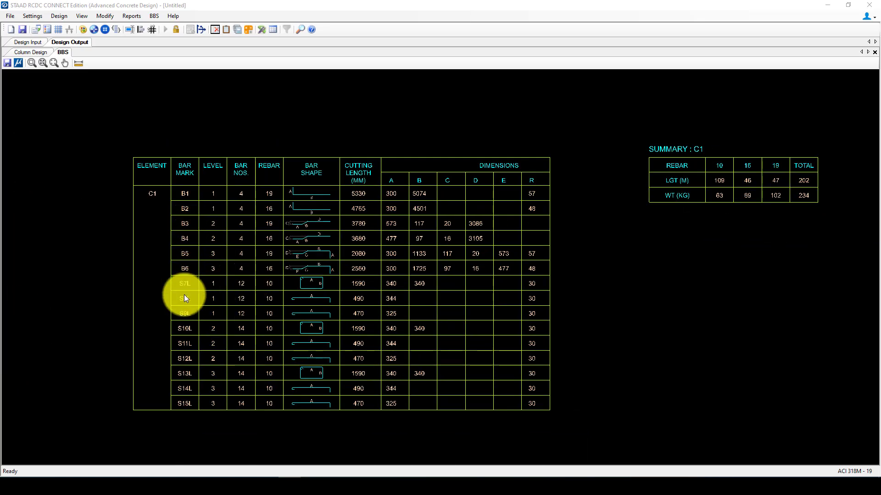
{"action": "scroll", "coordinate": [183, 295], "scroll_direction": "down", "scroll_amount": 1}
{"action": "scroll", "coordinate": [703, 208], "scroll_direction": "up", "scroll_amount": 1}
{"action": "scroll", "coordinate": [638, 193], "scroll_direction": "up", "scroll_amount": 1}
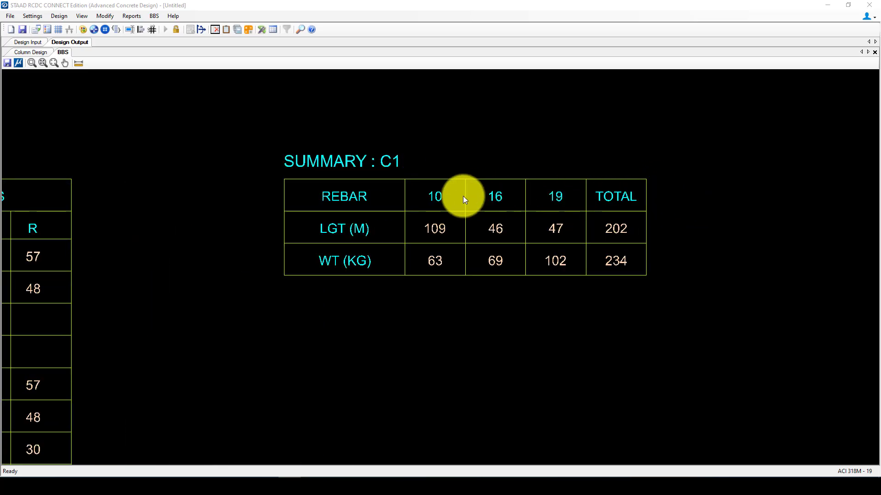
{"action": "scroll", "coordinate": [618, 222], "scroll_direction": "up", "scroll_amount": 1}
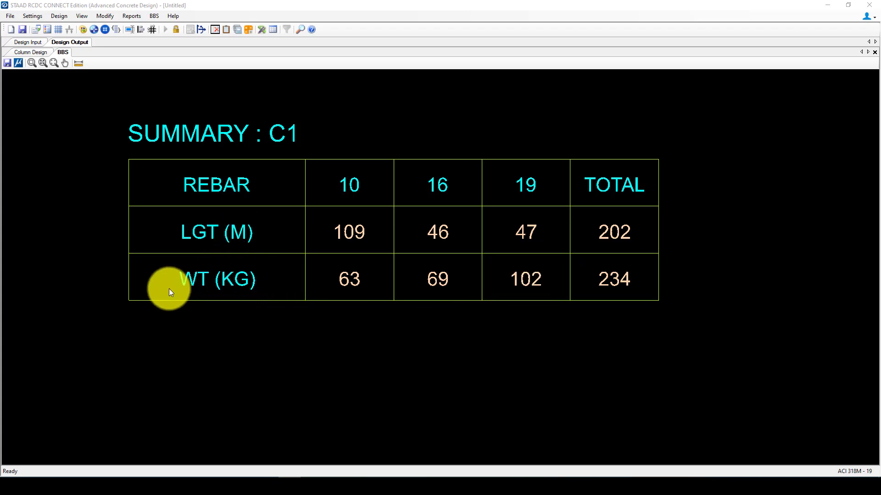
{"action": "scroll", "coordinate": [546, 272], "scroll_direction": "down", "scroll_amount": 6}
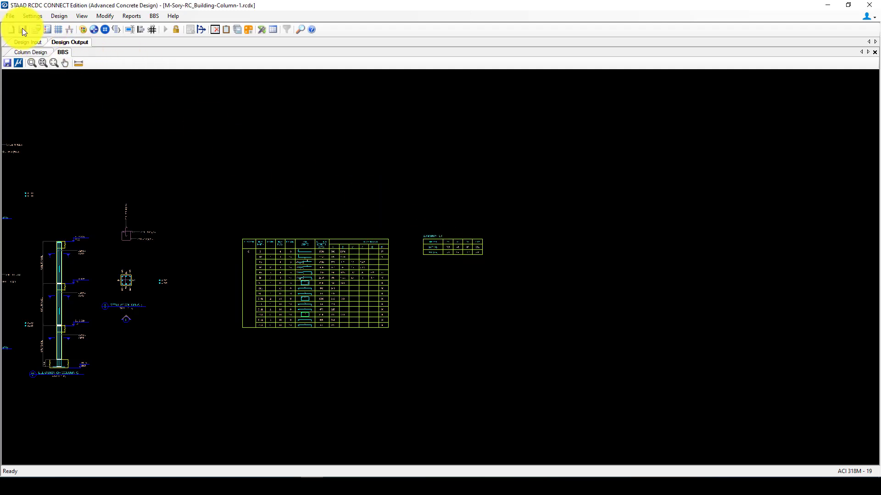
Start a new project named Slab, with KSSE as both client and engineer.
{"action": "left_click", "coordinate": [10, 30]}
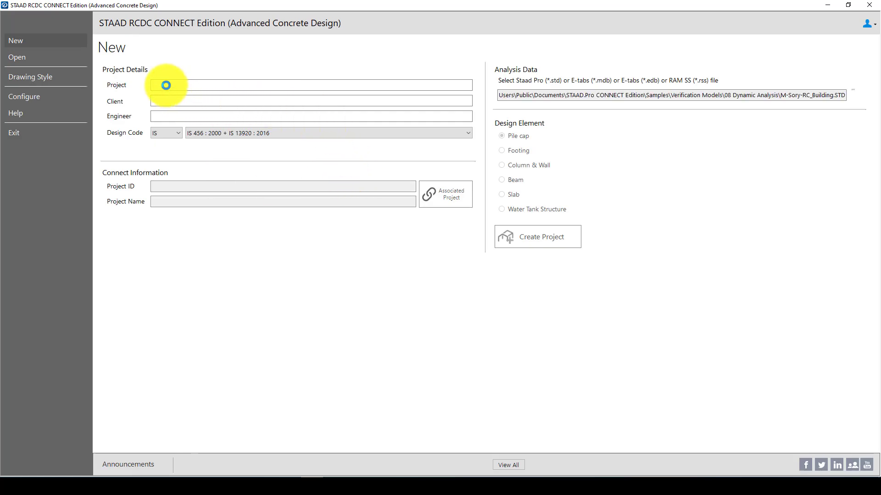
{"action": "double_click", "coordinate": [162, 84]}
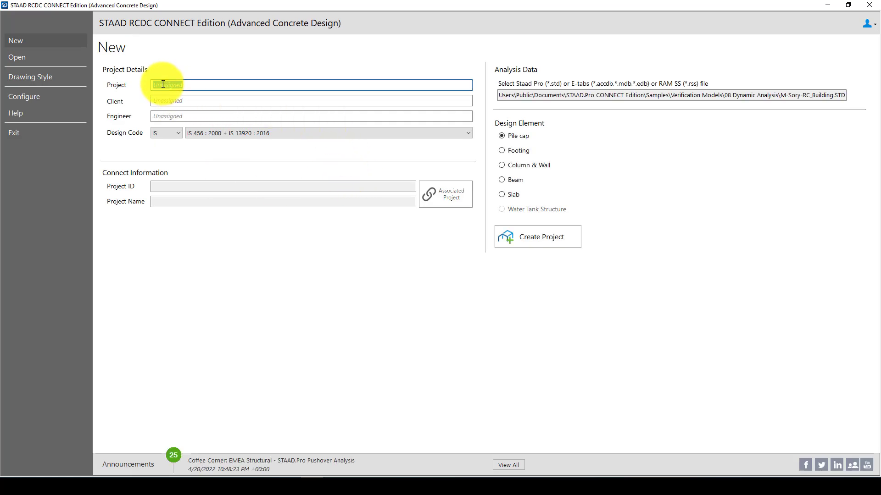
{"action": "key", "text": "BackSpace"}
{"action": "type", "text": "Slab"}
{"action": "left_click", "coordinate": [170, 101]}
{"action": "type", "text": "SSE"}
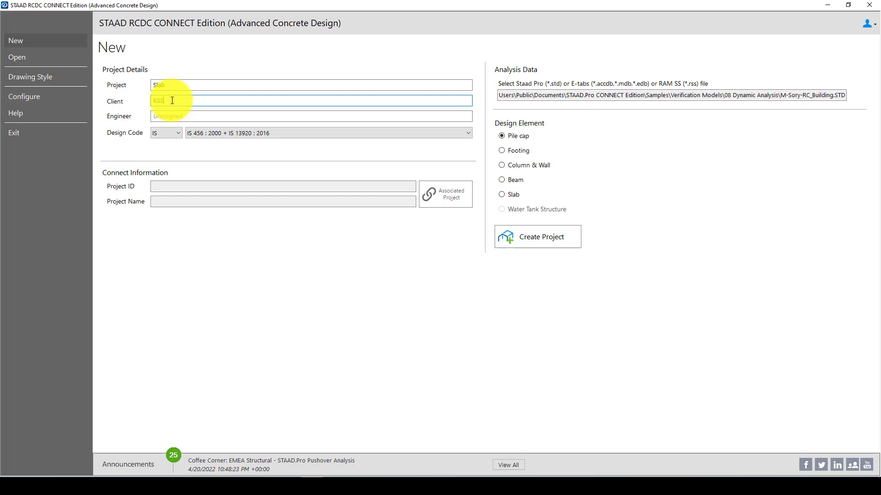
{"action": "left_click", "coordinate": [170, 116]}
{"action": "type", "text": "KSSE"}
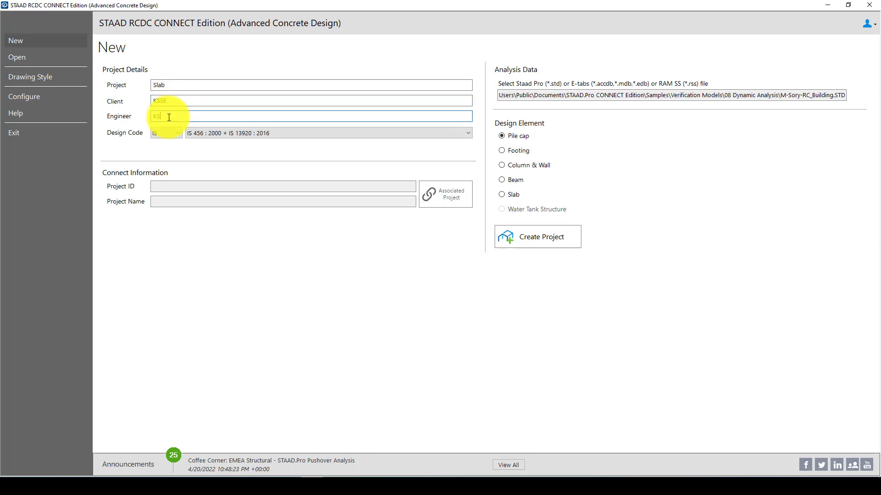
Set the project's design code to ACI 318M - 19 and choose Slab as the design element.
{"action": "left_click", "coordinate": [170, 133]}
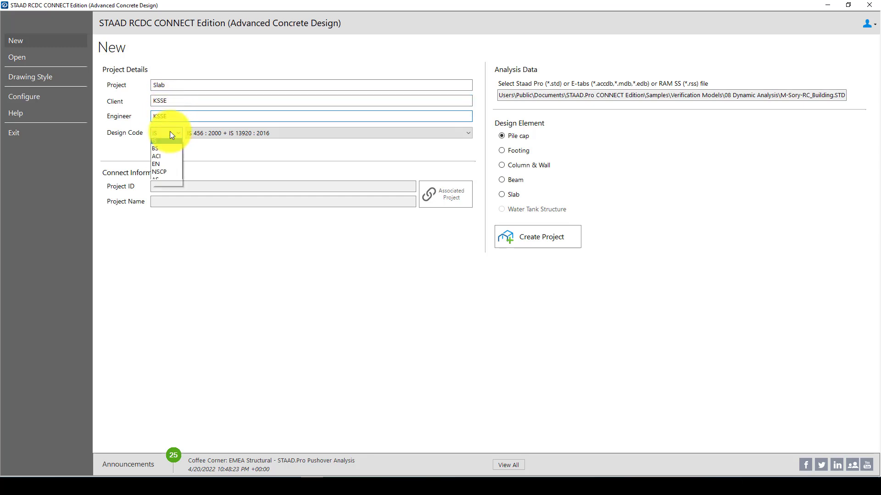
{"action": "left_click", "coordinate": [165, 156]}
{"action": "left_click", "coordinate": [218, 136]}
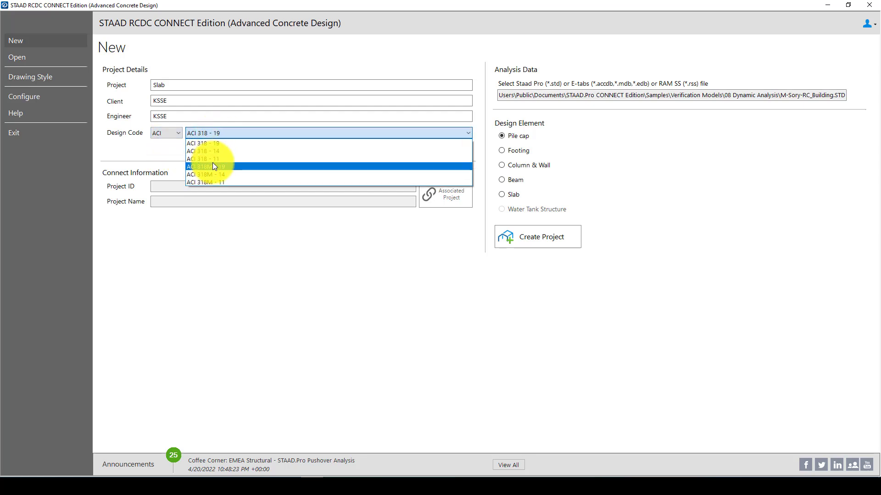
{"action": "left_click", "coordinate": [213, 162]}
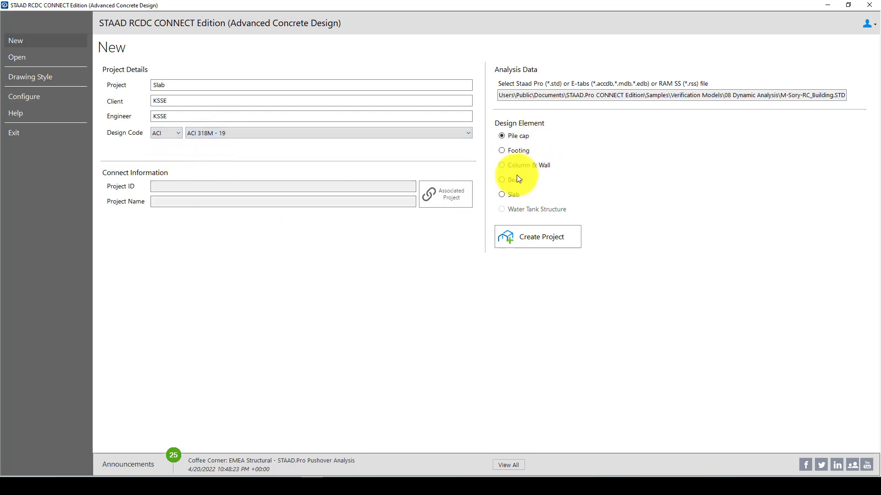
{"action": "left_click", "coordinate": [513, 194]}
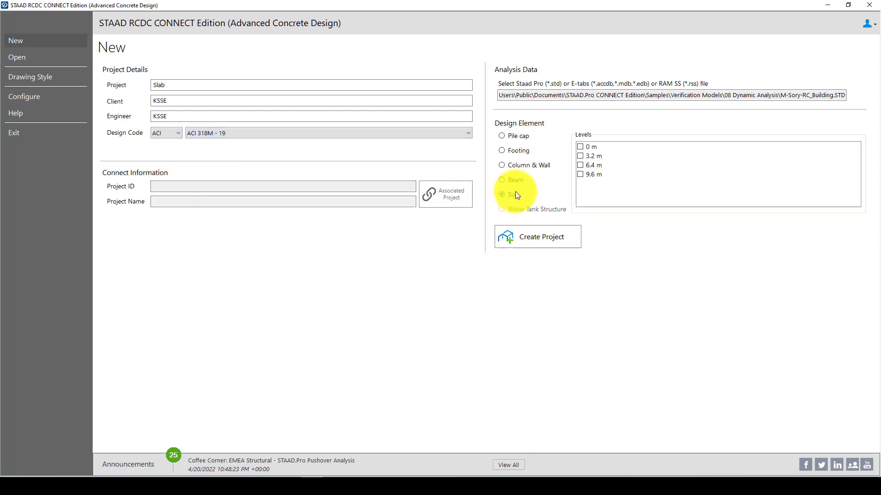
Try selecting the 3.2 m, 6.4 m and 9.6 m levels in turn for the slab design.
{"action": "left_click", "coordinate": [581, 156]}
{"action": "left_click", "coordinate": [580, 172]}
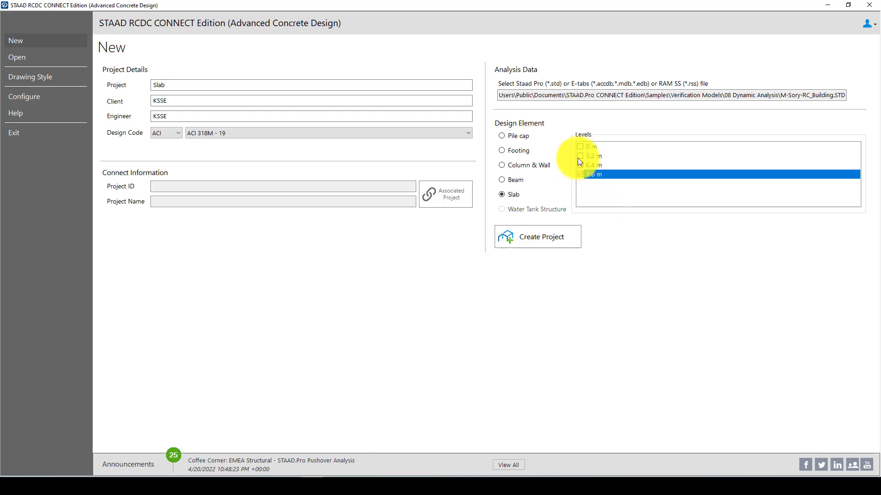
{"action": "left_click", "coordinate": [580, 158]}
{"action": "left_click", "coordinate": [581, 166]}
{"action": "left_click", "coordinate": [580, 159]}
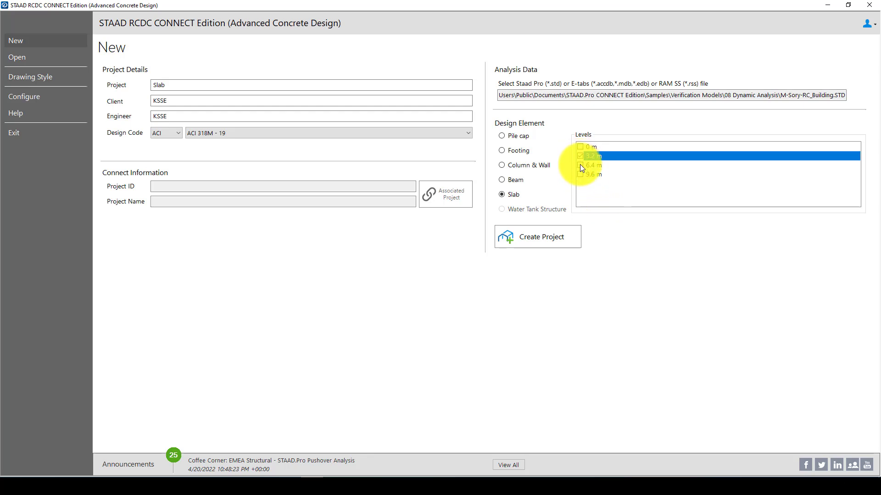
{"action": "left_click", "coordinate": [580, 166]}
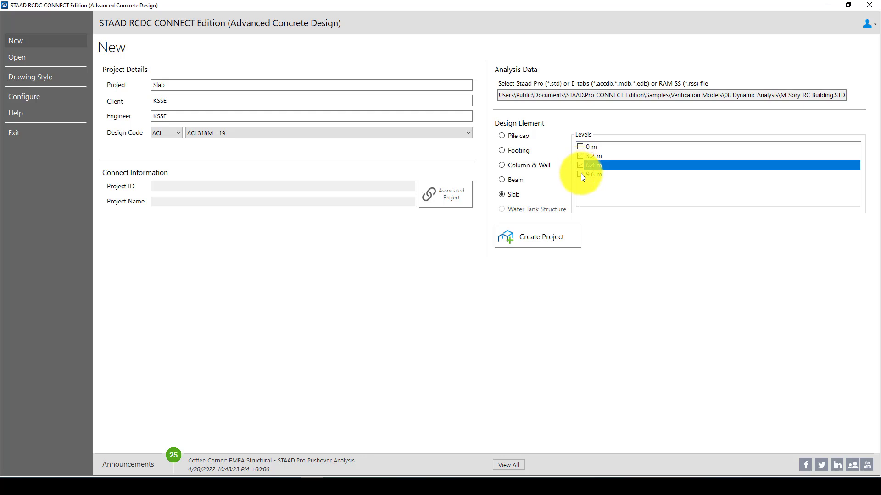
{"action": "left_click", "coordinate": [581, 174]}
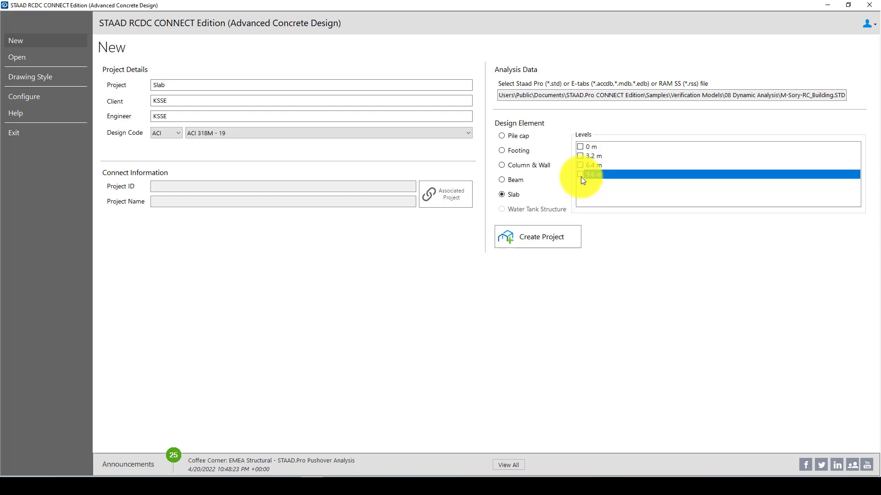
Choose the 3.2 m level and create the slab design project.
{"action": "left_click", "coordinate": [580, 156]}
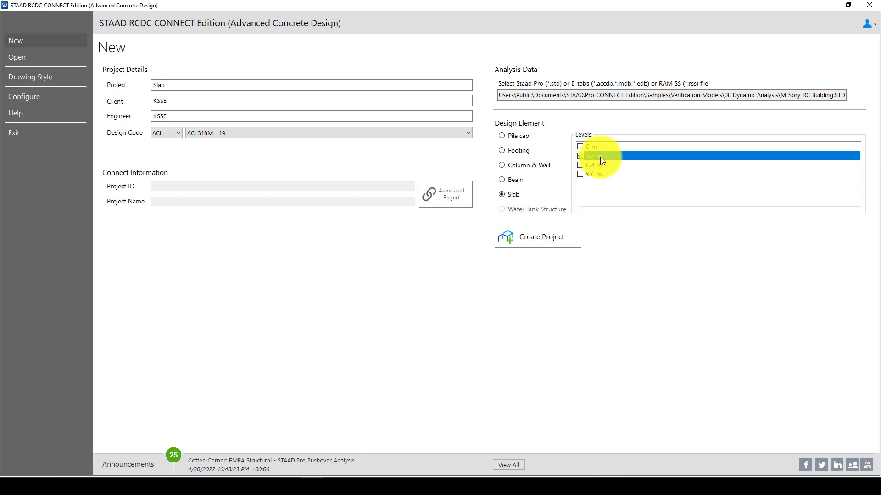
{"action": "left_click", "coordinate": [549, 246]}
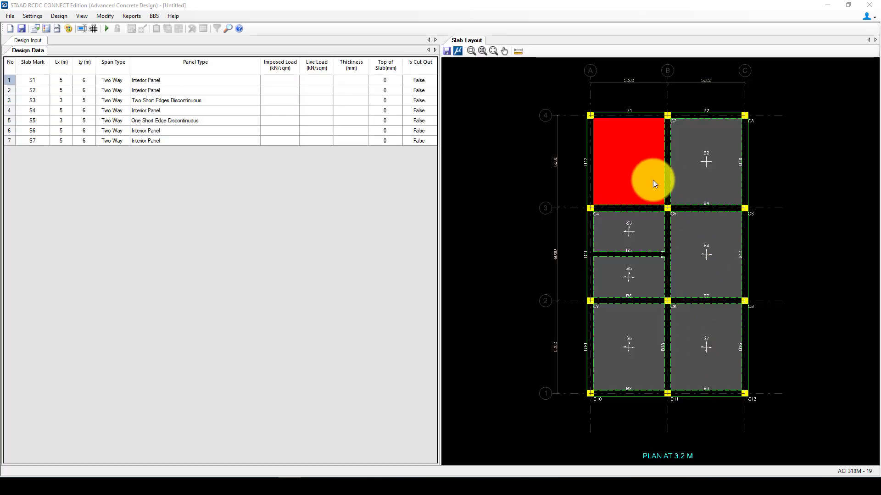
Examine the slab panels on the 3.2 m plan, matching them to the design data rows and comparing S3 with S5.
{"action": "left_click", "coordinate": [633, 231]}
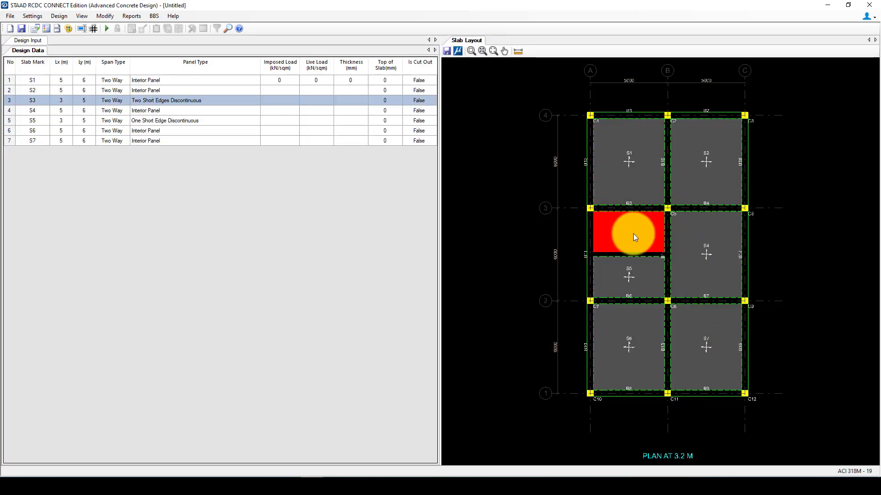
{"action": "left_click", "coordinate": [630, 153]}
{"action": "left_click", "coordinate": [685, 182]}
{"action": "left_click", "coordinate": [674, 252]}
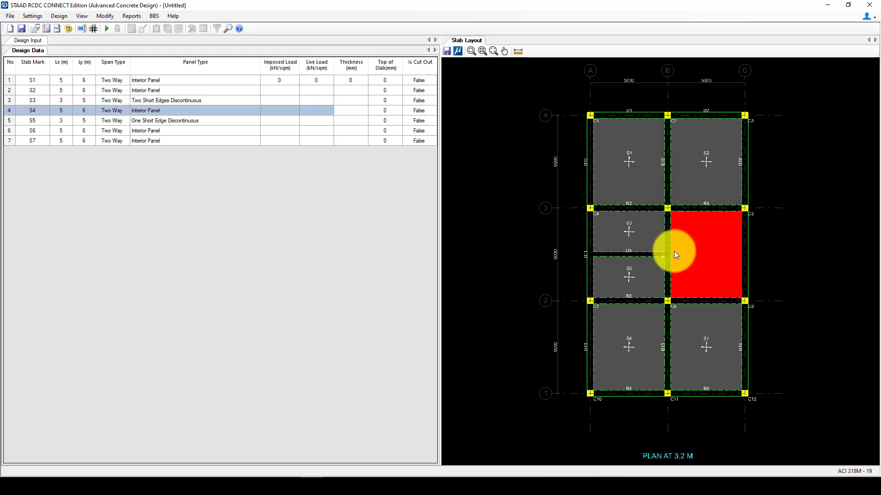
{"action": "left_click", "coordinate": [635, 273]}
{"action": "scroll", "coordinate": [626, 270], "scroll_direction": "up", "scroll_amount": 2}
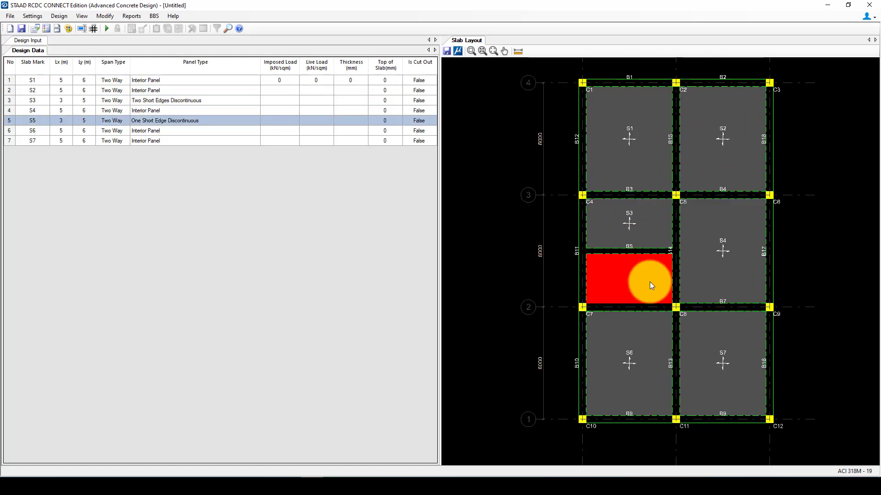
{"action": "scroll", "coordinate": [633, 276], "scroll_direction": "up", "scroll_amount": 2}
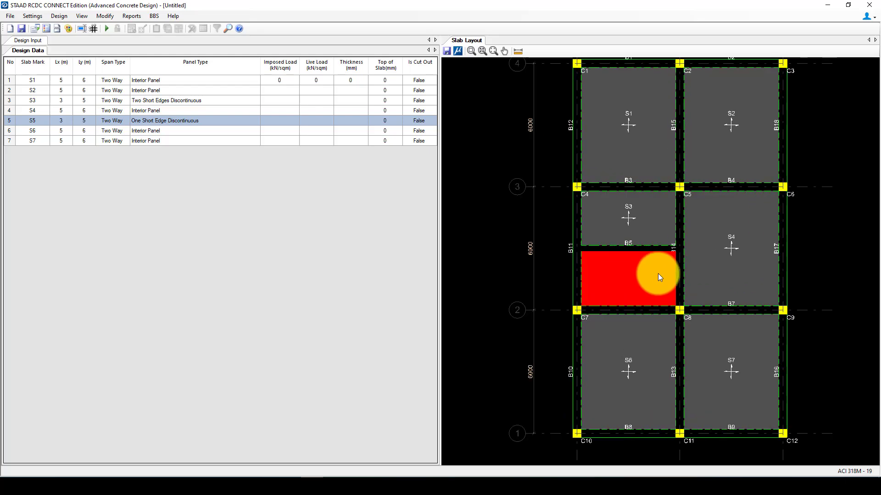
{"action": "scroll", "coordinate": [634, 276], "scroll_direction": "down", "scroll_amount": 3}
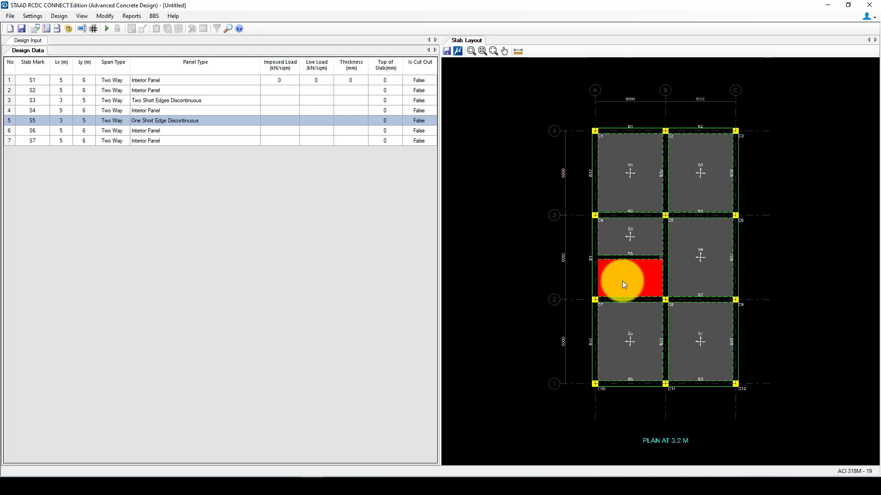
{"action": "left_click", "coordinate": [632, 235]}
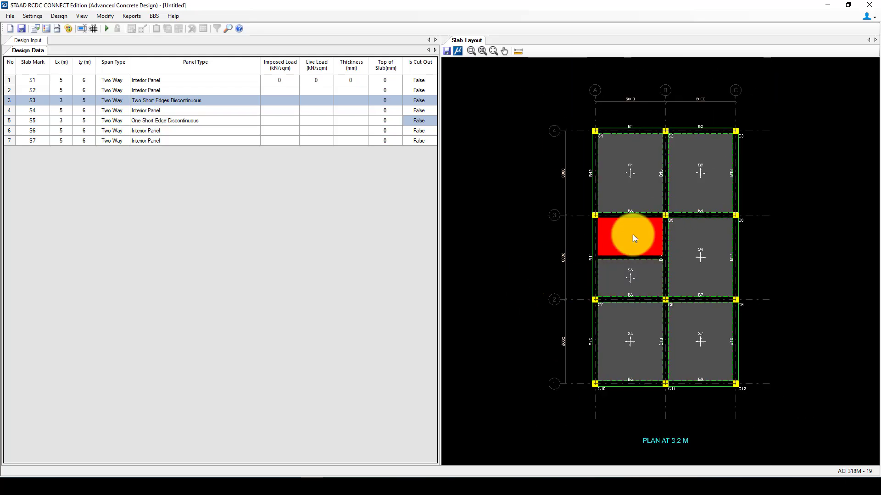
{"action": "left_click", "coordinate": [631, 275]}
{"action": "scroll", "coordinate": [639, 289], "scroll_direction": "up", "scroll_amount": 3}
{"action": "scroll", "coordinate": [637, 289], "scroll_direction": "down", "scroll_amount": 3}
{"action": "scroll", "coordinate": [635, 288], "scroll_direction": "up", "scroll_amount": 3}
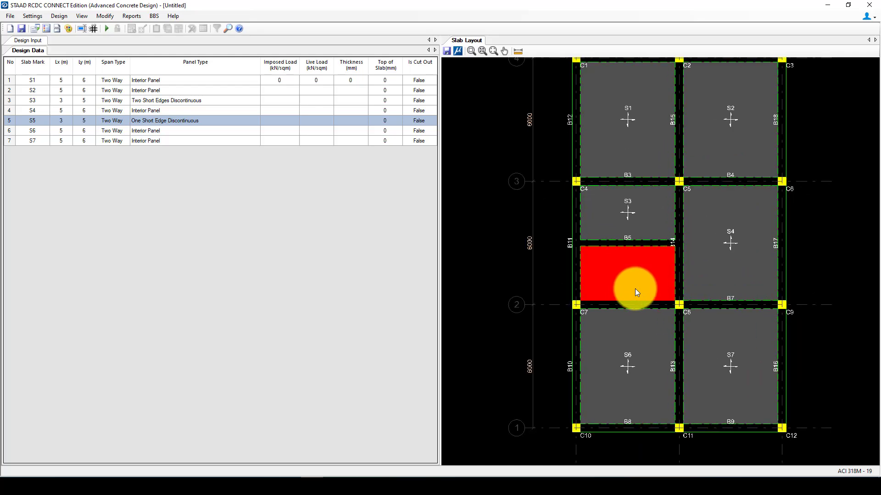
{"action": "scroll", "coordinate": [596, 280], "scroll_direction": "down", "scroll_amount": 1}
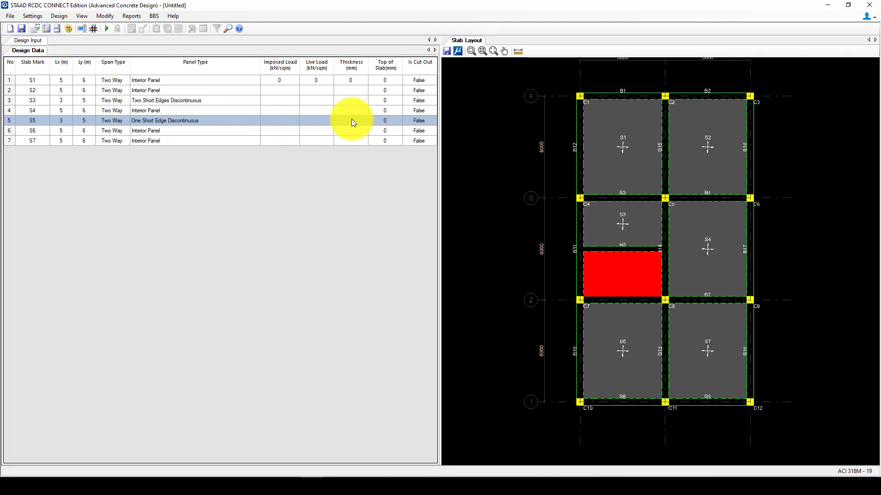
Check the row options for slab S5 and compare the panel types assigned to slabs S3 and S5.
{"action": "left_click", "coordinate": [9, 120]}
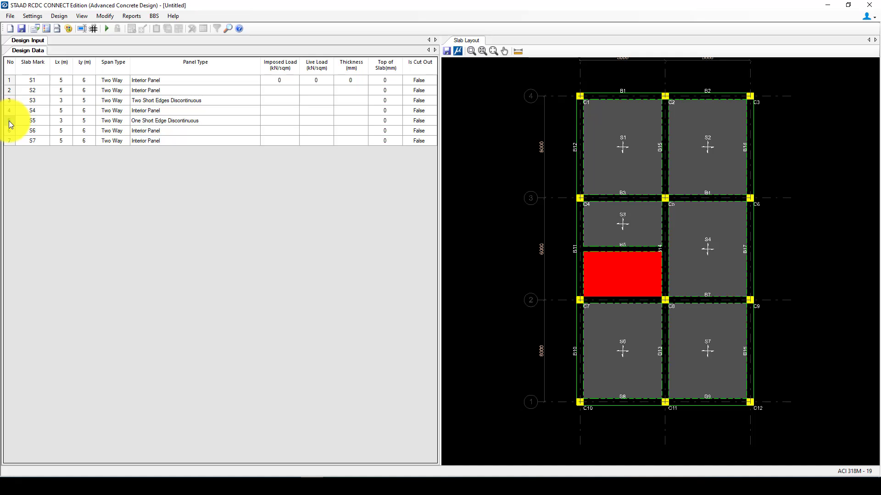
{"action": "right_click", "coordinate": [9, 121]}
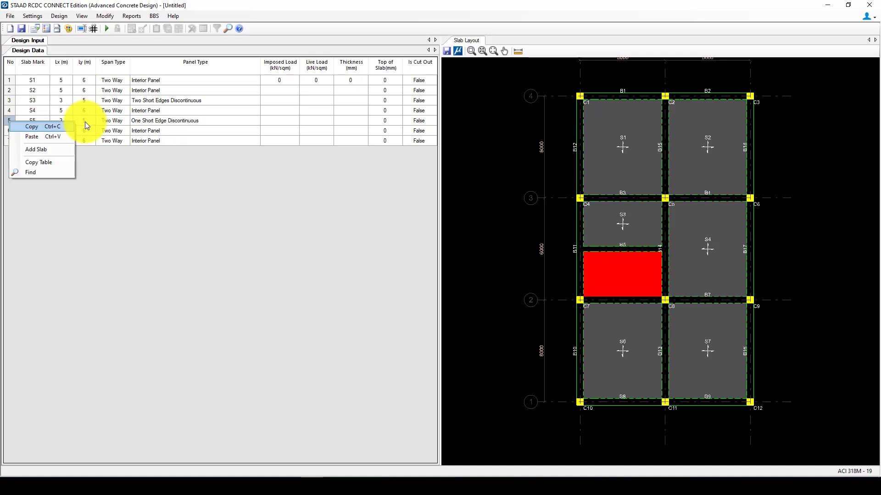
{"action": "left_click", "coordinate": [174, 124]}
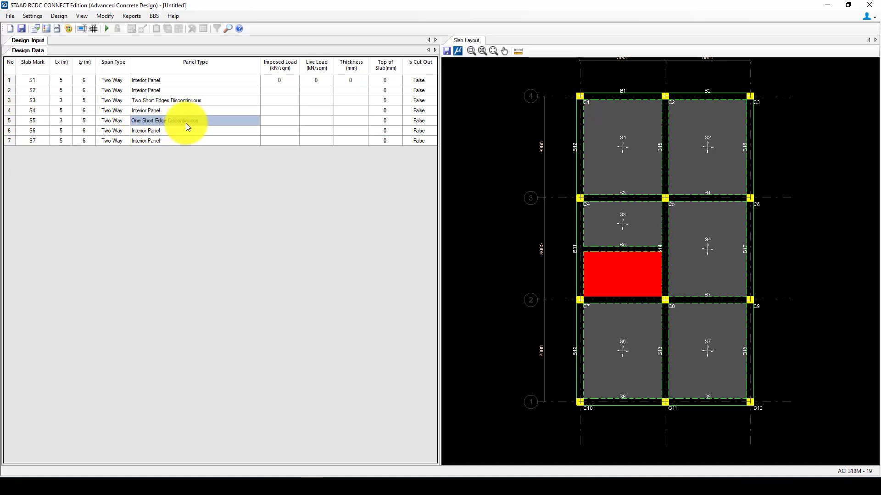
{"action": "left_click", "coordinate": [155, 101]}
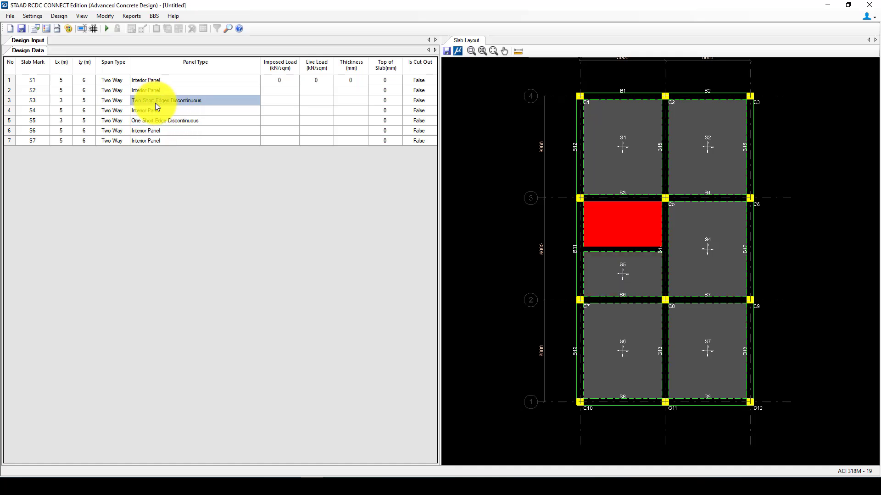
{"action": "left_click", "coordinate": [155, 119]}
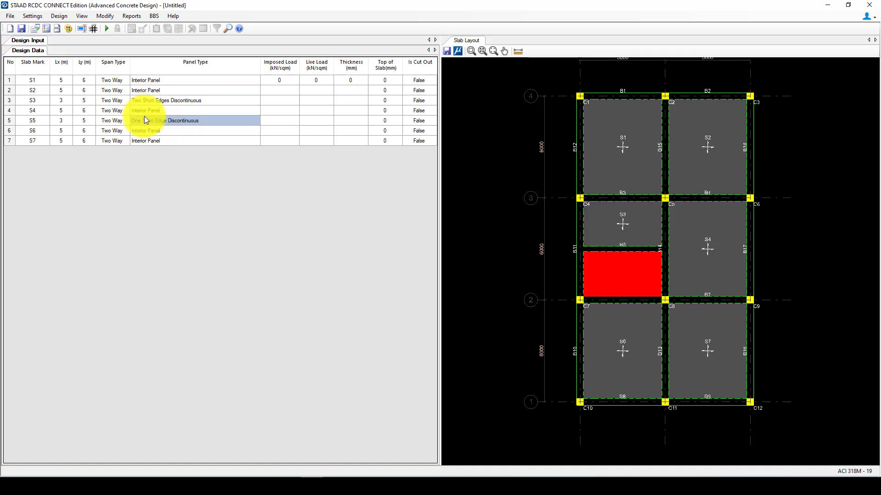
Set slab S1's imposed load to 1 kN/sqm in the design data.
{"action": "left_click", "coordinate": [138, 81]}
{"action": "left_click", "coordinate": [278, 81]}
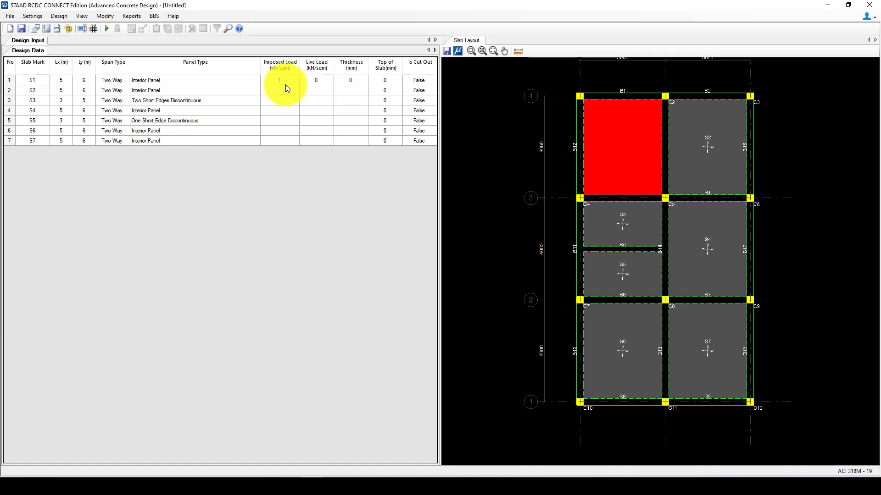
{"action": "left_click", "coordinate": [279, 92]}
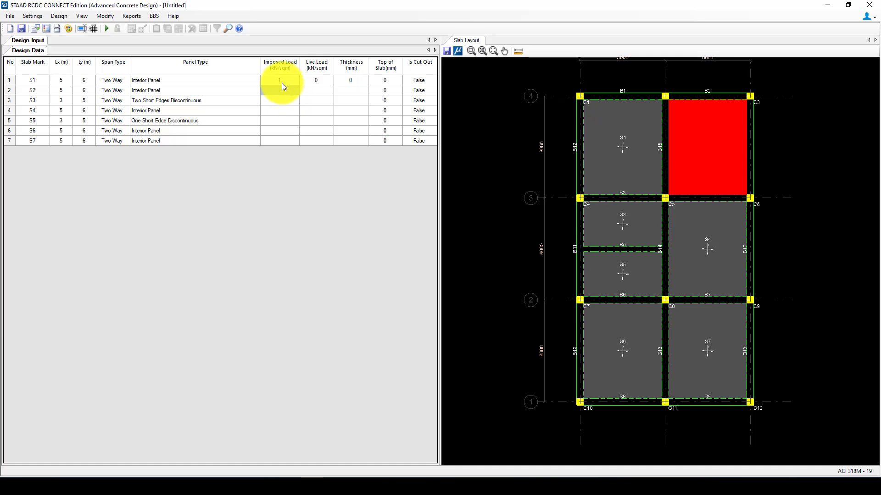
{"action": "left_click", "coordinate": [282, 81]}
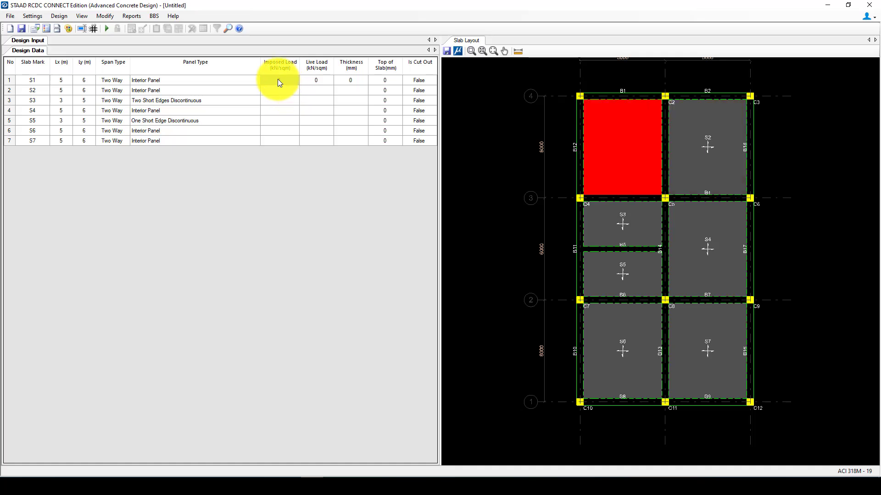
Copy slab S1's imposed load of 1 kN/sqm to slabs S2 through S7.
{"action": "left_click_drag", "start_coordinate": [275, 91], "coordinate": [276, 141]}
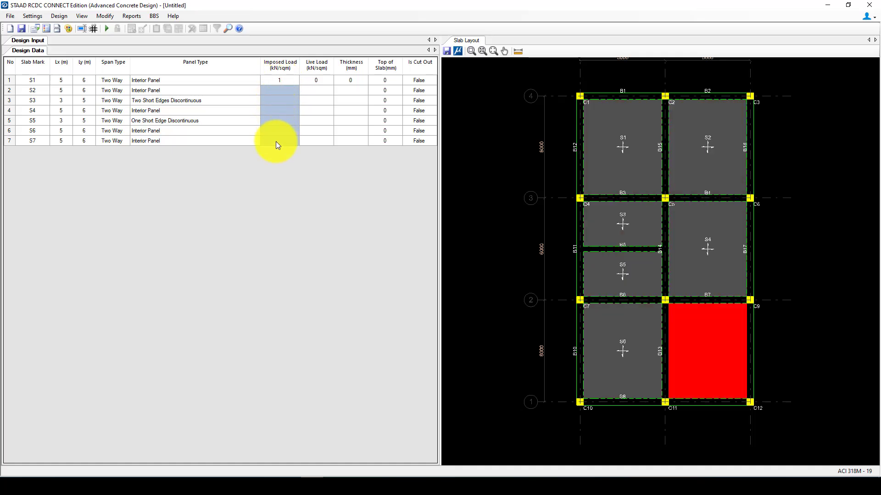
{"action": "type", "text": "1"}
{"action": "left_click", "coordinate": [277, 79]}
{"action": "right_click", "coordinate": [277, 79]}
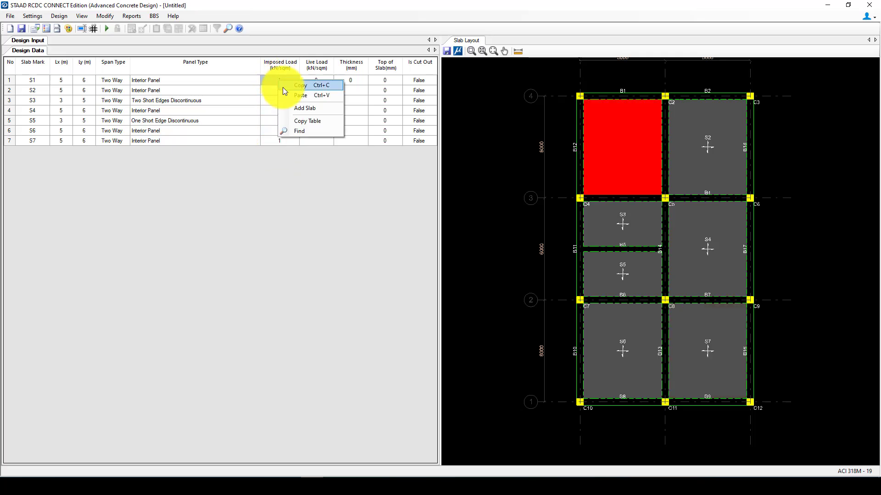
{"action": "left_click", "coordinate": [291, 87]}
{"action": "left_click_drag", "start_coordinate": [290, 89], "coordinate": [279, 148]}
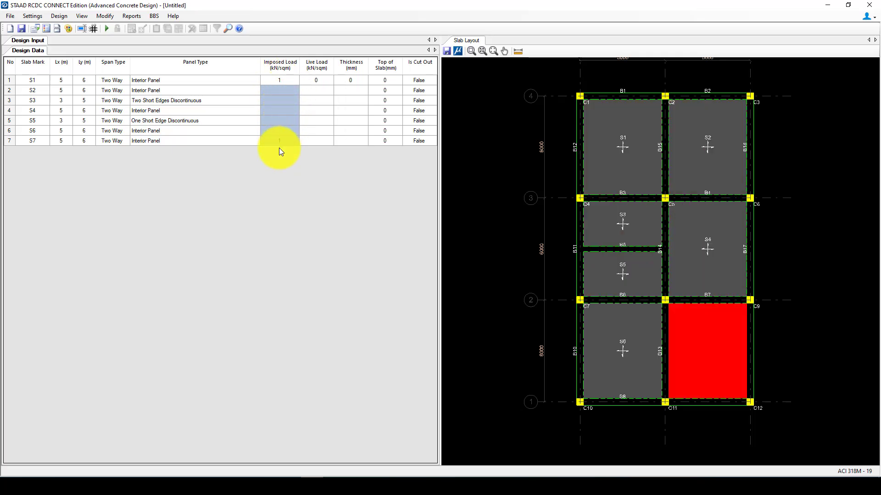
{"action": "key", "text": "ctrl+v"}
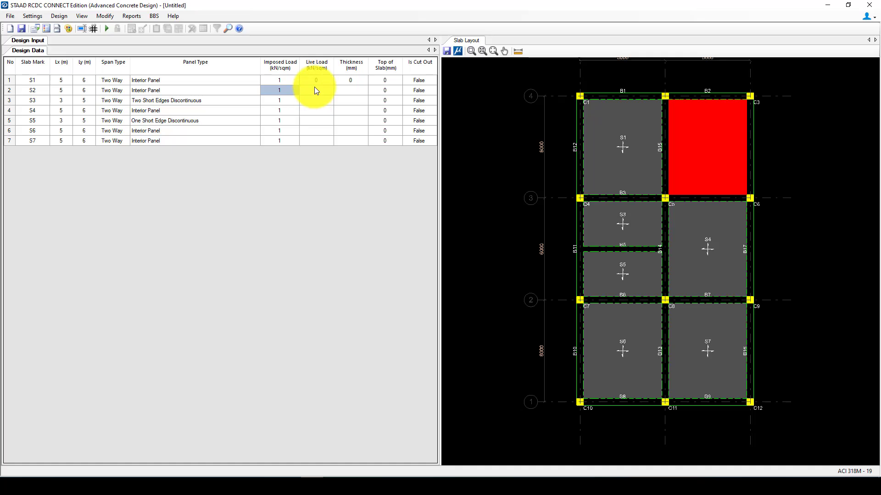
Set slab S1's live load to 2.5 kN/sqm.
{"action": "left_click", "coordinate": [315, 87]}
{"action": "left_click", "coordinate": [303, 79]}
{"action": "type", "text": "2.5"}
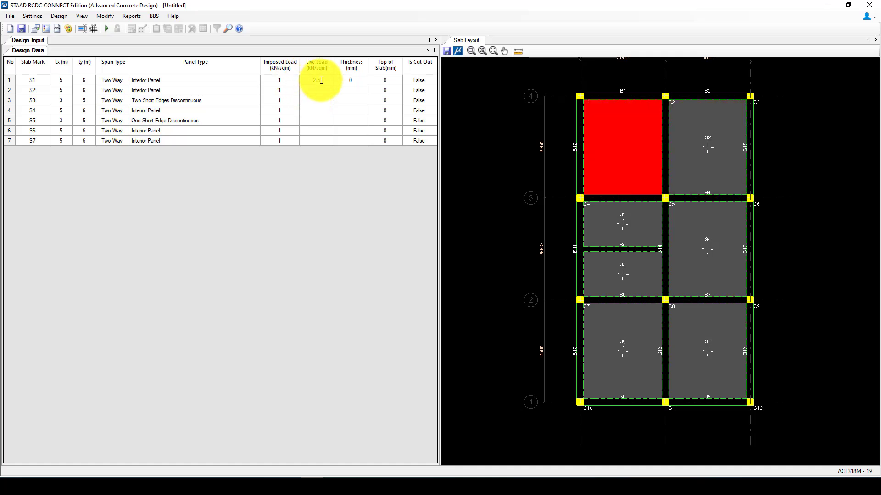
Try to copy the 2.5 live load text from S1's cell into the live load cells of S2 through S7.
{"action": "left_click_drag", "start_coordinate": [321, 80], "coordinate": [314, 81]}
{"action": "key", "text": "ctrl+c"}
{"action": "left_click", "coordinate": [310, 90]}
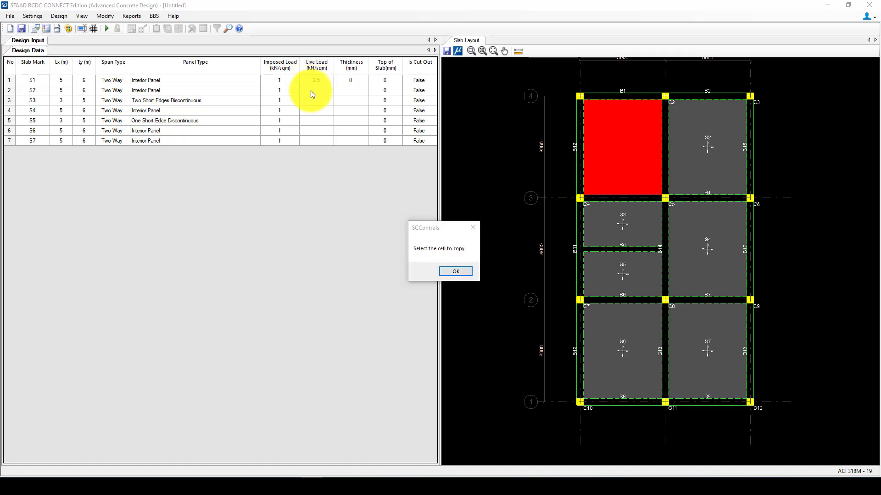
{"action": "left_click", "coordinate": [456, 270]}
{"action": "left_click_drag", "start_coordinate": [322, 92], "coordinate": [329, 156]}
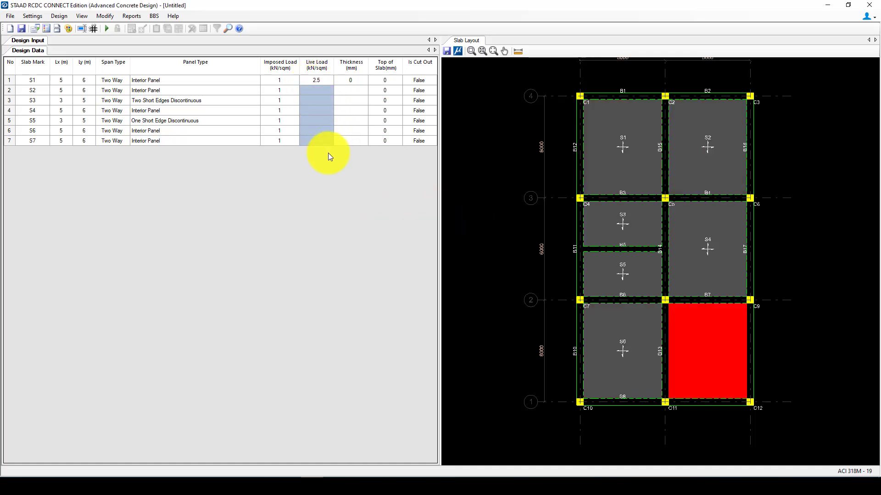
{"action": "left_click", "coordinate": [316, 89]}
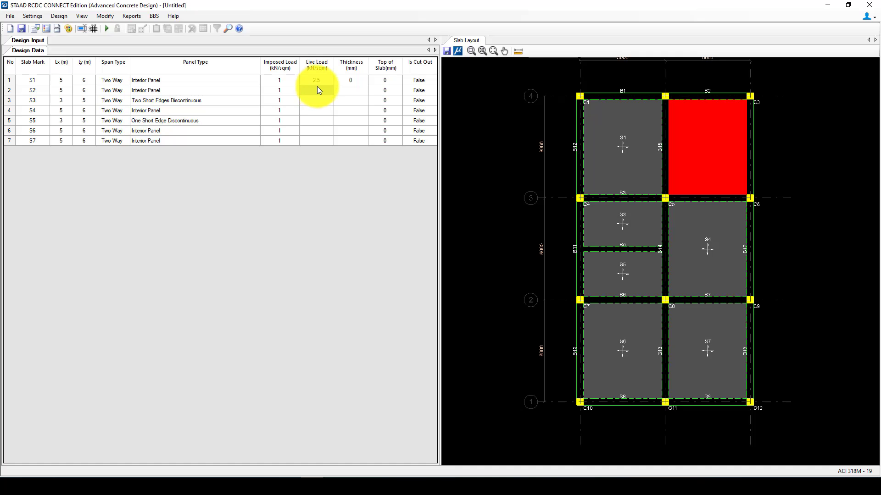
{"action": "left_click", "coordinate": [317, 79]}
{"action": "left_click", "coordinate": [317, 79]}
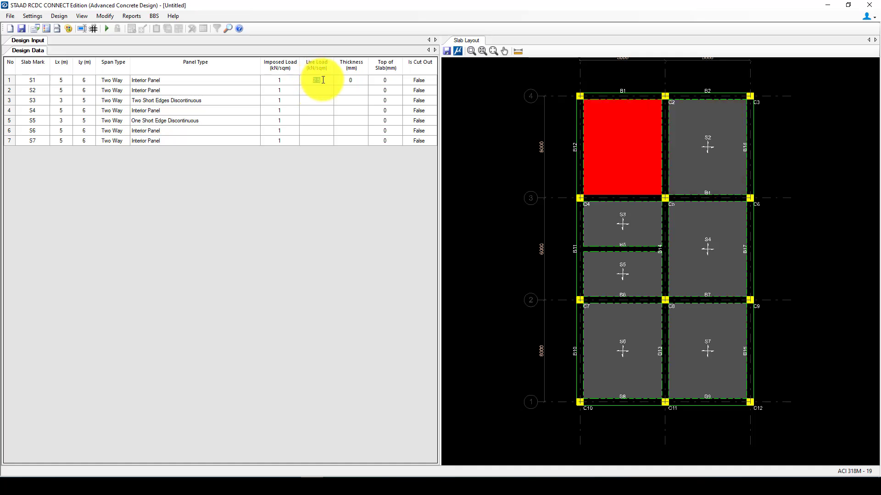
{"action": "left_click_drag", "start_coordinate": [315, 80], "coordinate": [304, 80]}
{"action": "key", "text": "ctrl+c"}
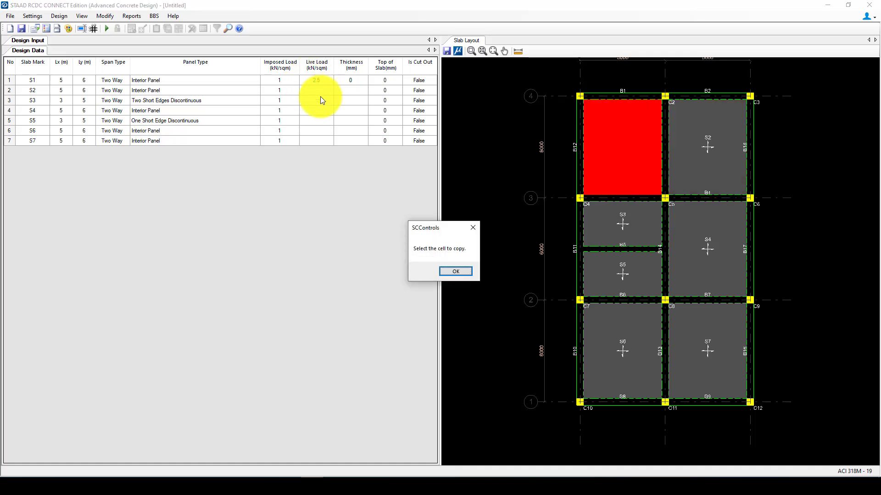
{"action": "left_click", "coordinate": [472, 228]}
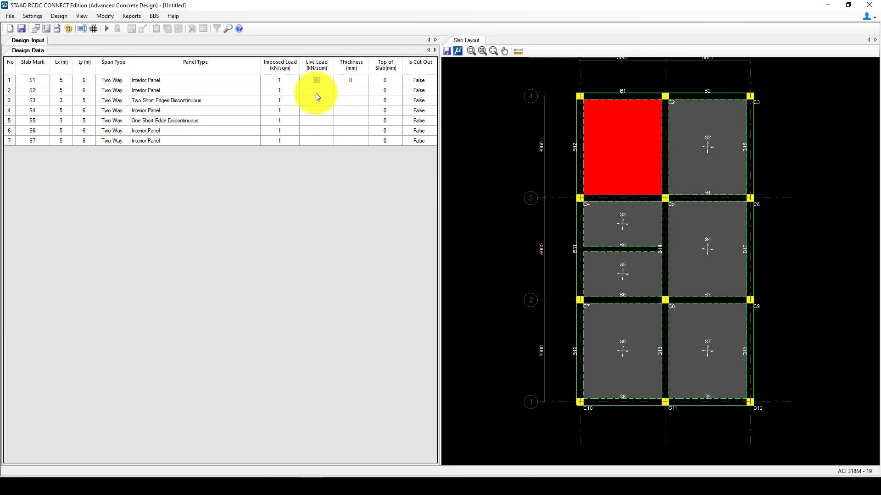
{"action": "left_click_drag", "start_coordinate": [316, 94], "coordinate": [323, 145]}
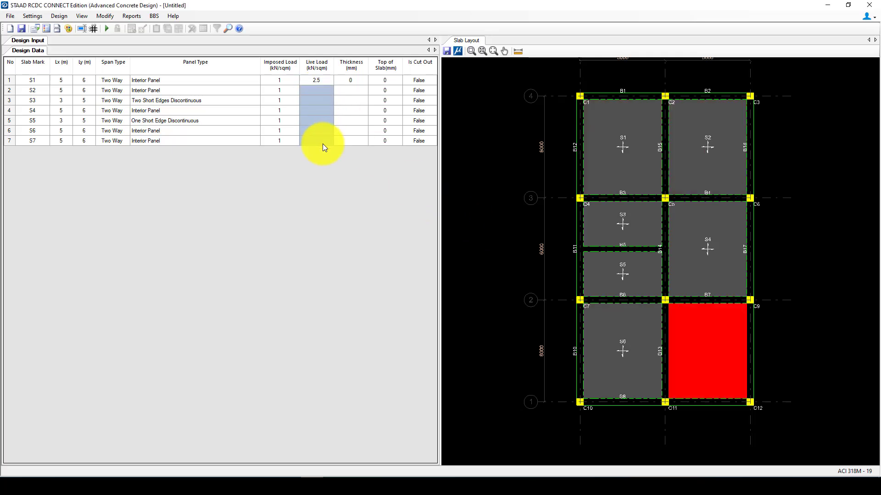
{"action": "right_click", "coordinate": [313, 92]}
{"action": "left_click", "coordinate": [337, 109]}
Copy slab S1's live load cell of 2.5 kN/sqm to slabs S2 through S7.
{"action": "left_click", "coordinate": [316, 78]}
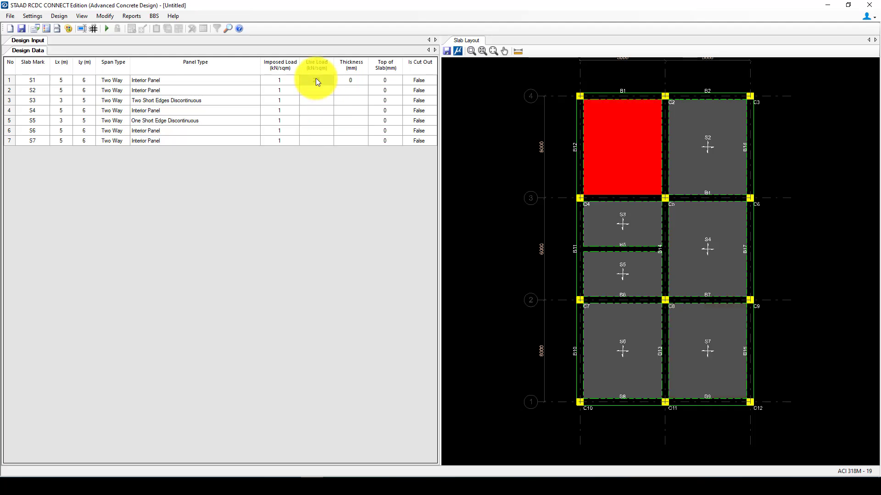
{"action": "right_click", "coordinate": [318, 78]}
{"action": "left_click", "coordinate": [335, 87]}
{"action": "left_click_drag", "start_coordinate": [325, 90], "coordinate": [319, 140]}
{"action": "right_click", "coordinate": [316, 90]}
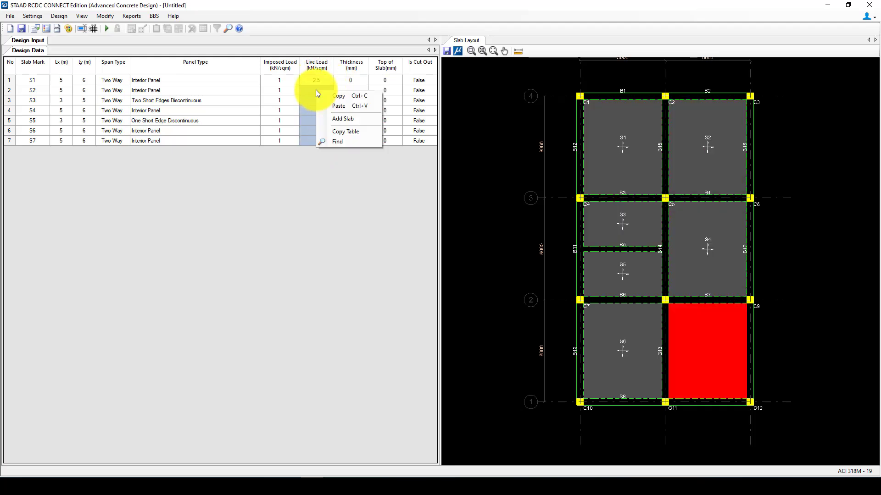
{"action": "left_click", "coordinate": [335, 106]}
Set slab S1's thickness to 150 mm.
{"action": "left_click", "coordinate": [354, 81]}
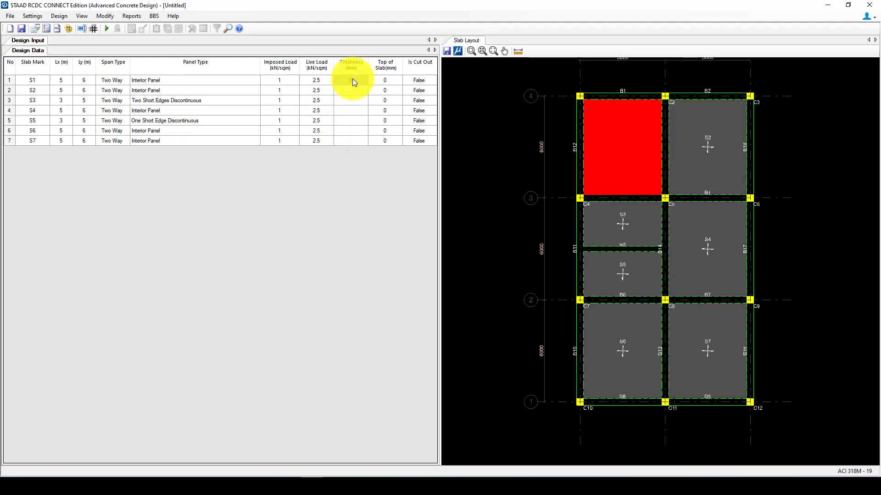
{"action": "type", "text": "15"}
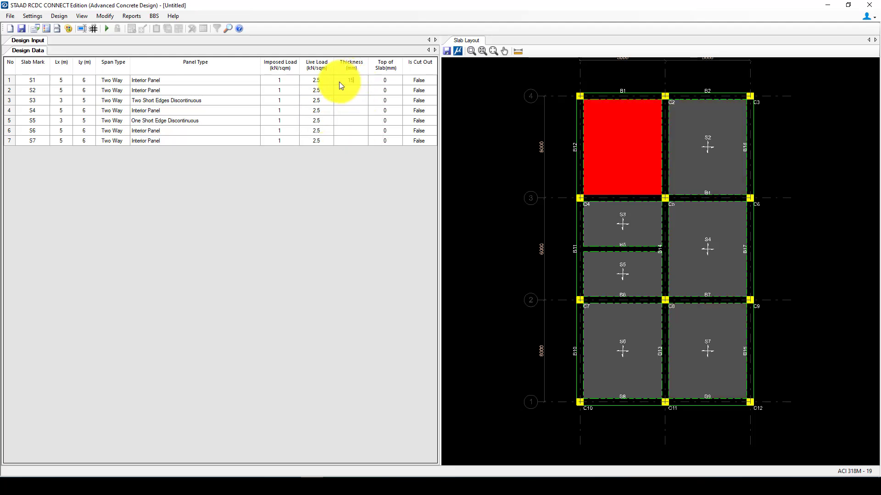
{"action": "type", "text": "0"}
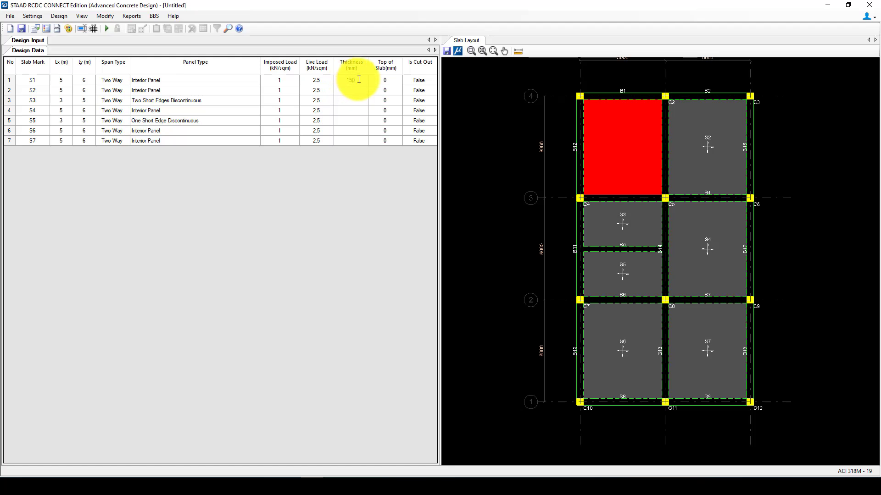
Copy slab S1's 150 mm thickness to slabs S2 through S7.
{"action": "left_click_drag", "start_coordinate": [359, 80], "coordinate": [338, 80]}
{"action": "key", "text": "ctrl+c"}
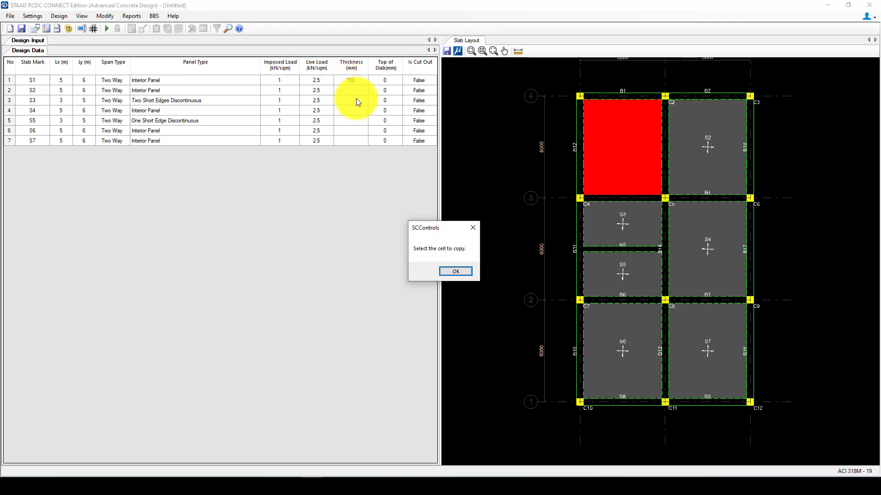
{"action": "left_click", "coordinate": [472, 228]}
{"action": "right_click", "coordinate": [354, 80]}
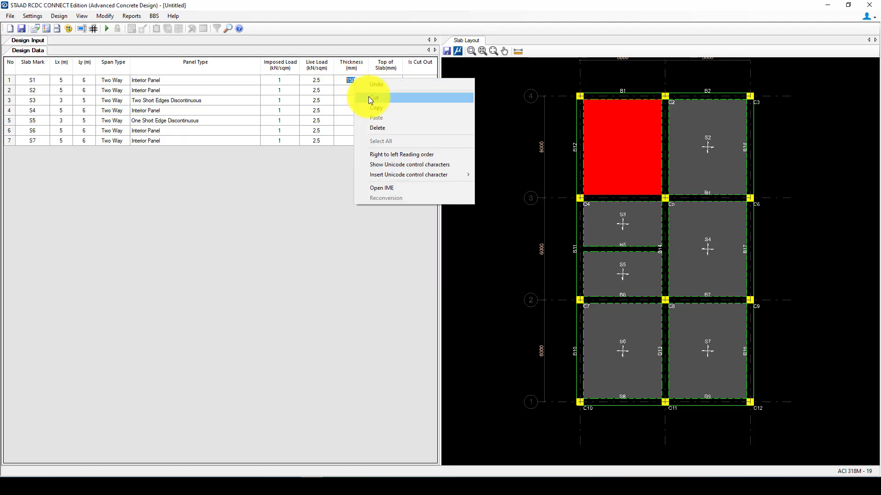
{"action": "left_click", "coordinate": [369, 108]}
{"action": "left_click_drag", "start_coordinate": [351, 90], "coordinate": [350, 145]}
{"action": "right_click", "coordinate": [343, 116]}
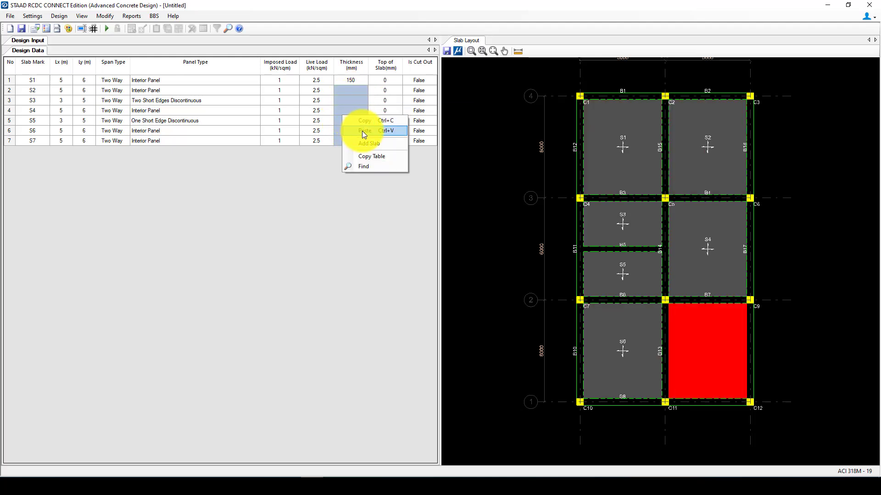
{"action": "left_click", "coordinate": [361, 131]}
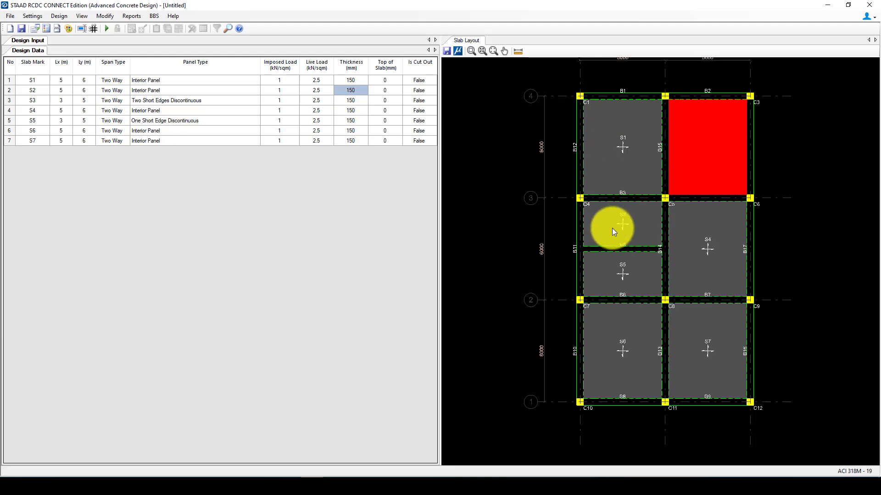
Set slab S5's thickness, live load and imposed load to 0, and try to run the slab design.
{"action": "left_click", "coordinate": [623, 265]}
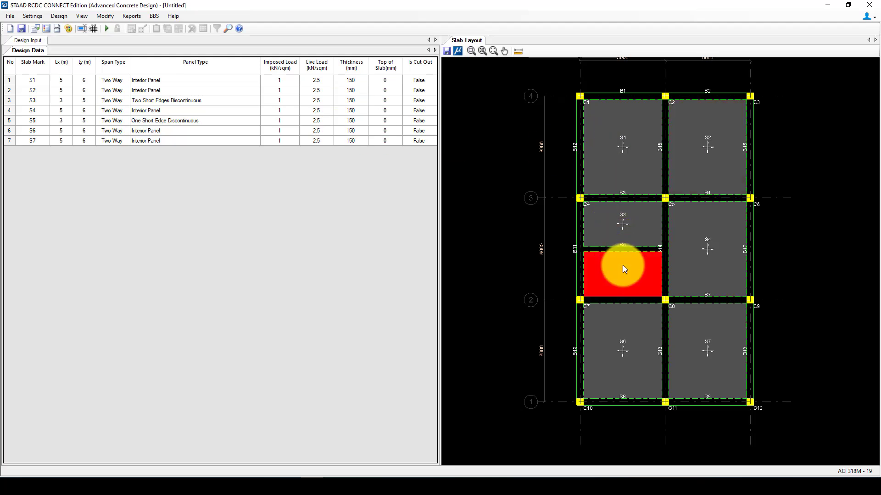
{"action": "left_click", "coordinate": [357, 123]}
{"action": "left_click", "coordinate": [362, 119]}
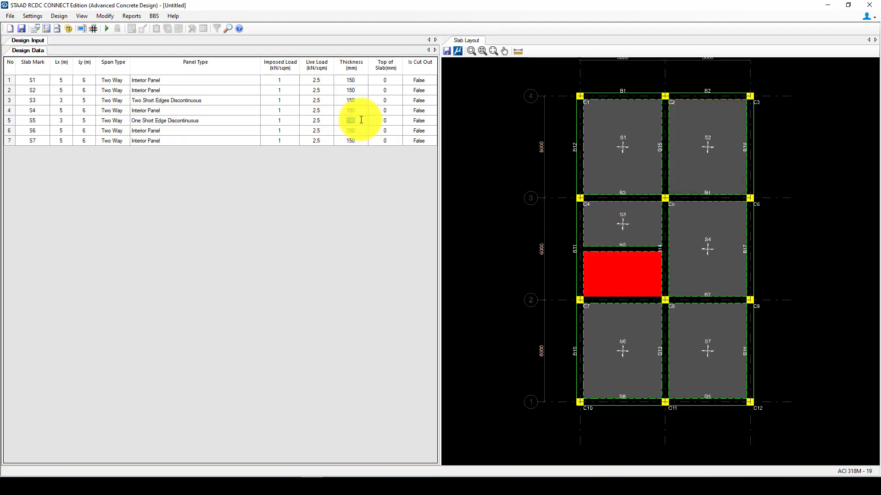
{"action": "type", "text": "0"}
{"action": "left_click", "coordinate": [322, 122]}
{"action": "type", "text": "0"}
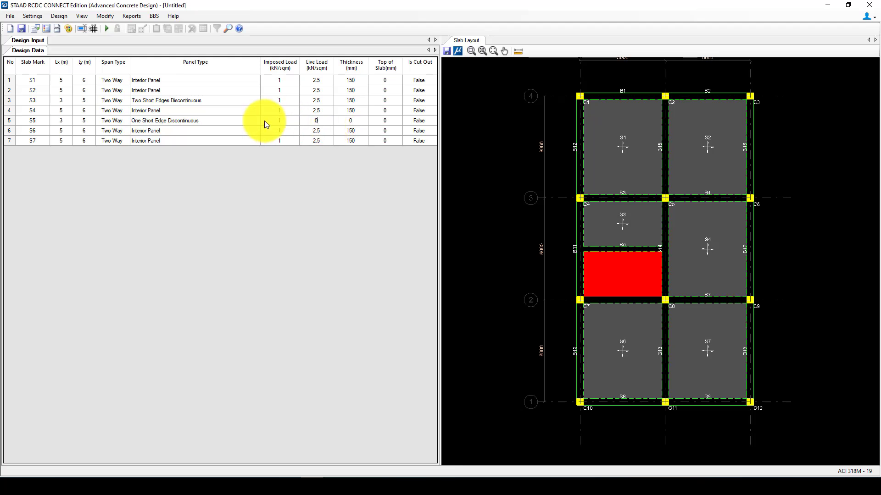
{"action": "type", "text": "0"}
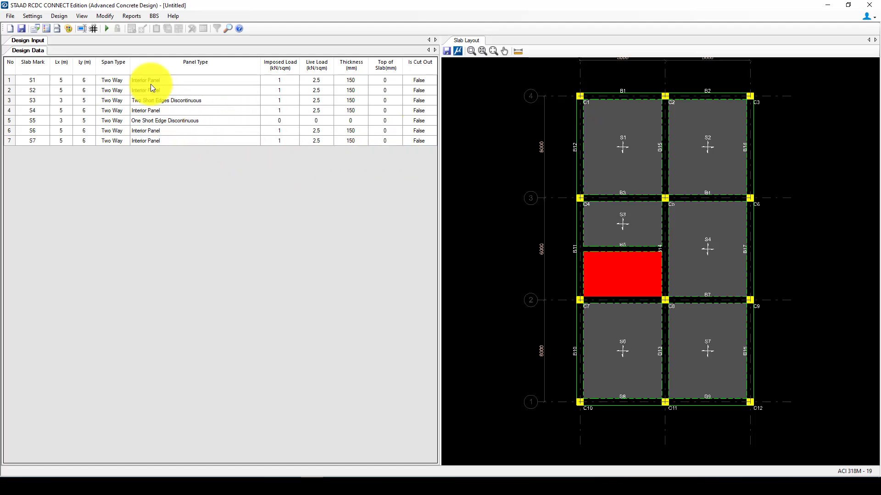
{"action": "left_click", "coordinate": [108, 27]}
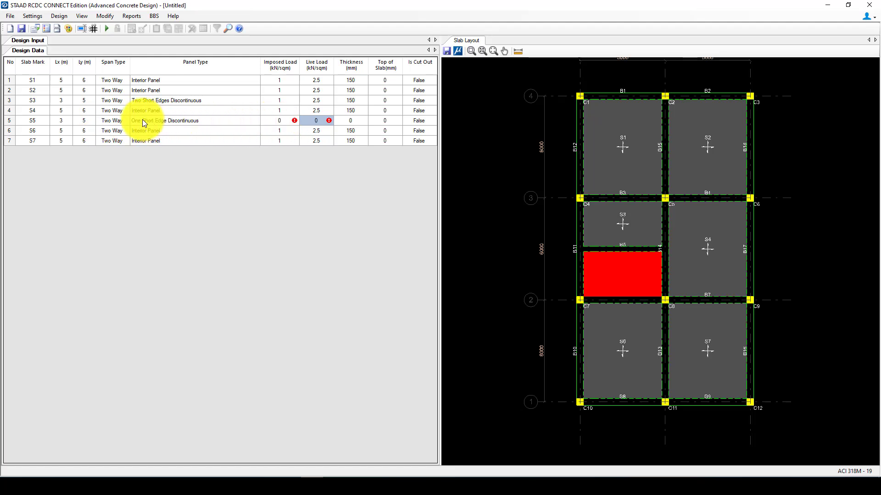
Set slab S5's span type to One Way, with imposed load 1 kN/sqm, live load 2.5 kN/sqm and thickness 150 mm.
{"action": "left_click", "coordinate": [120, 119]}
{"action": "left_click", "coordinate": [127, 117]}
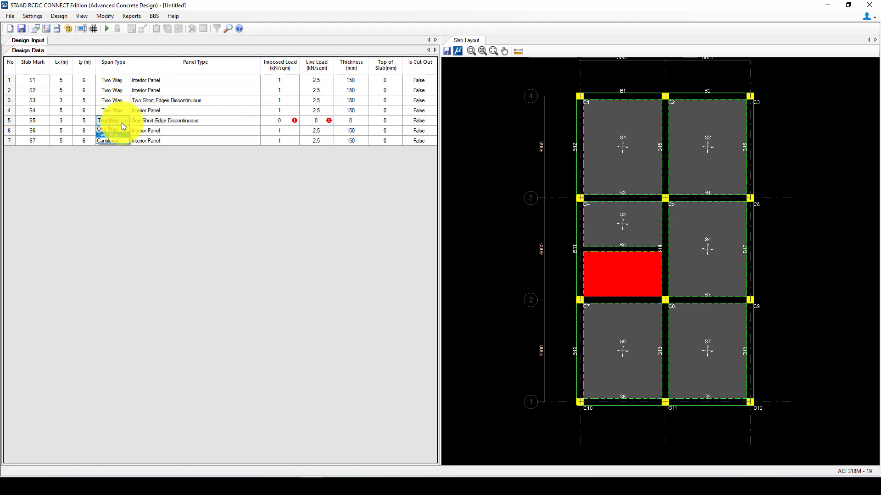
{"action": "left_click", "coordinate": [118, 129]}
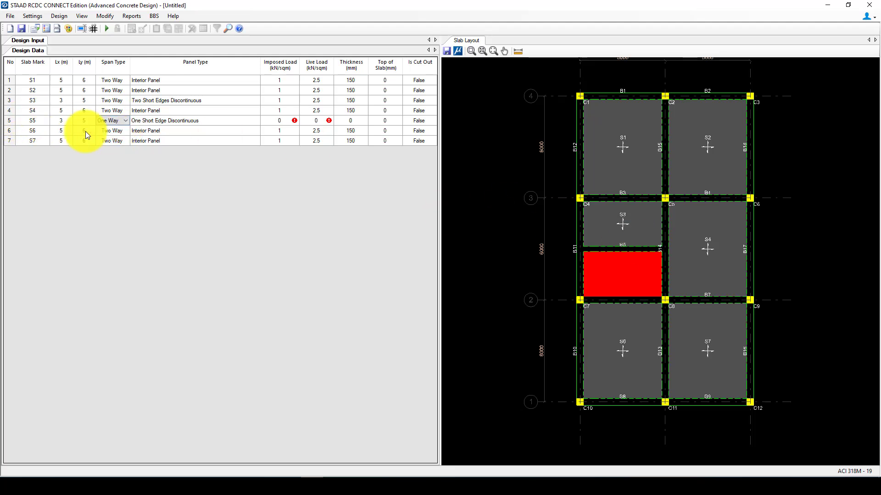
{"action": "left_click", "coordinate": [10, 122]}
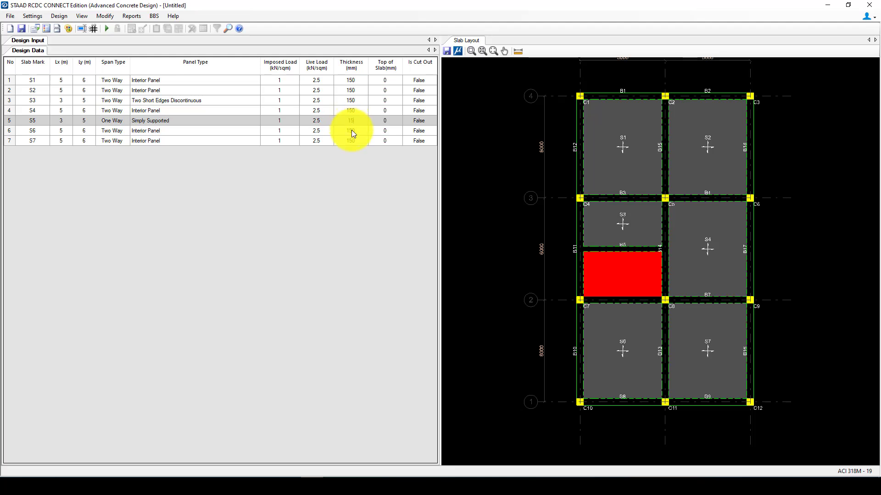
{"action": "type", "text": "0"}
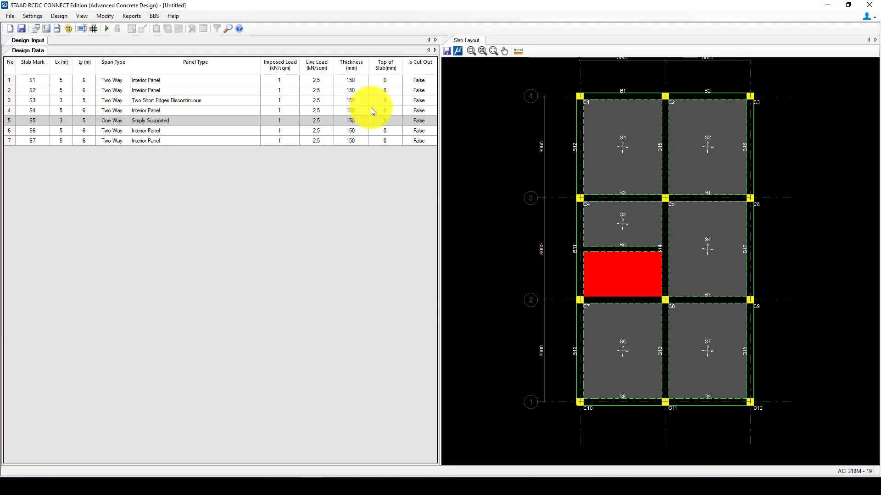
Run the slab design and check the reinforcement results for individual slabs against the layout.
{"action": "left_click", "coordinate": [375, 81]}
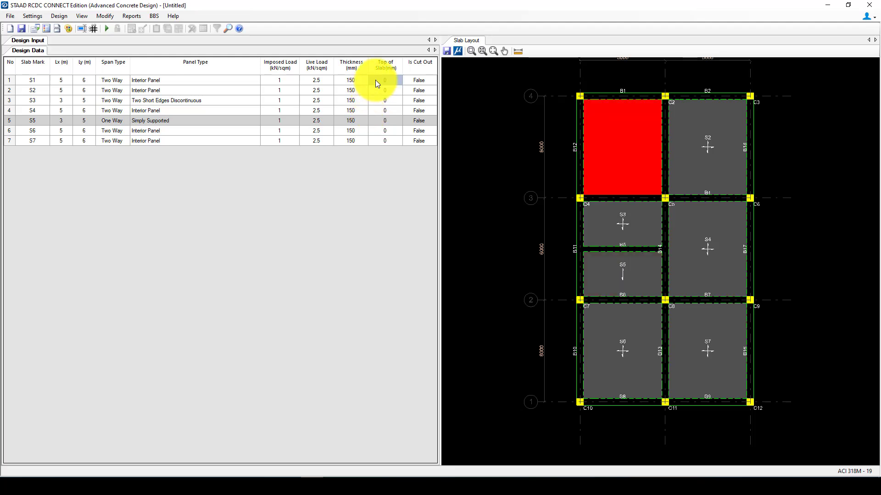
{"action": "left_click", "coordinate": [109, 29]}
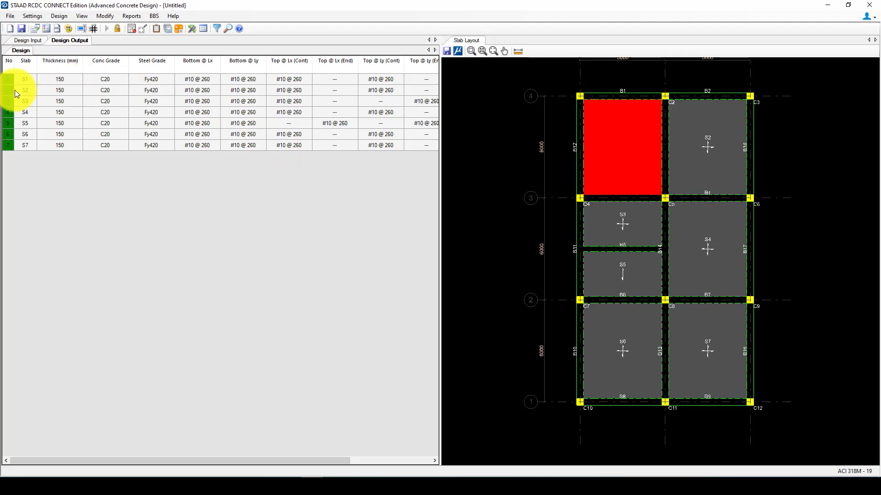
{"action": "left_click", "coordinate": [95, 101]}
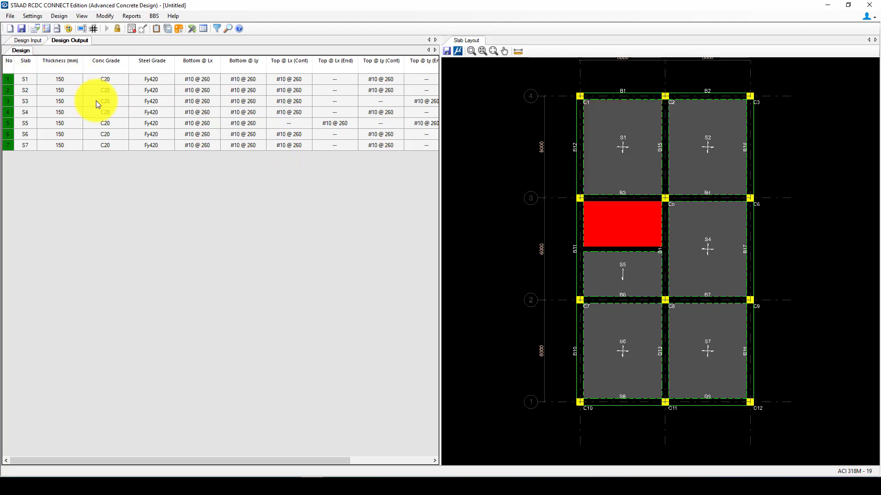
{"action": "left_click", "coordinate": [227, 126]}
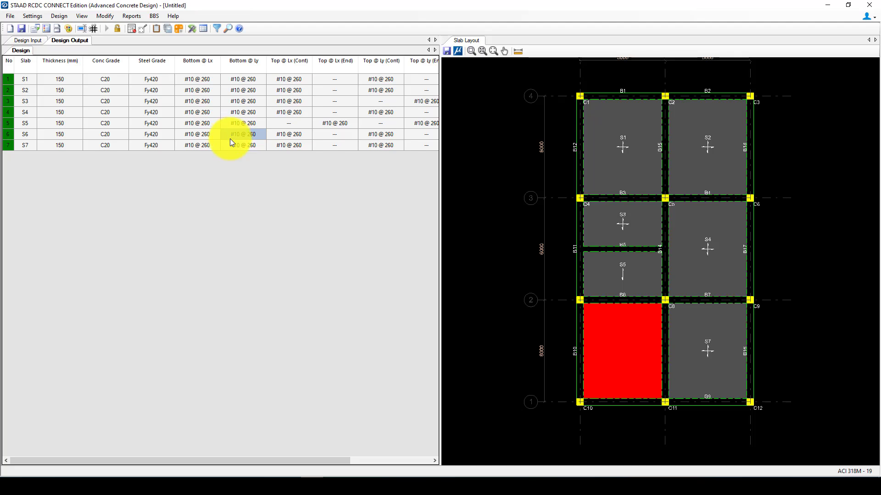
Generate the slab bar bending schedule as an on-screen drawing, numbered by element and using rebar shape notation.
{"action": "left_click", "coordinate": [152, 16]}
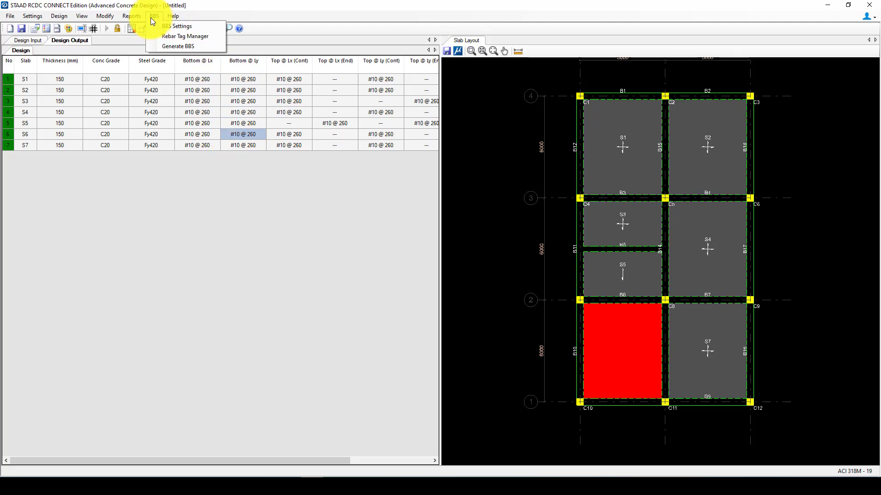
{"action": "left_click", "coordinate": [168, 47]}
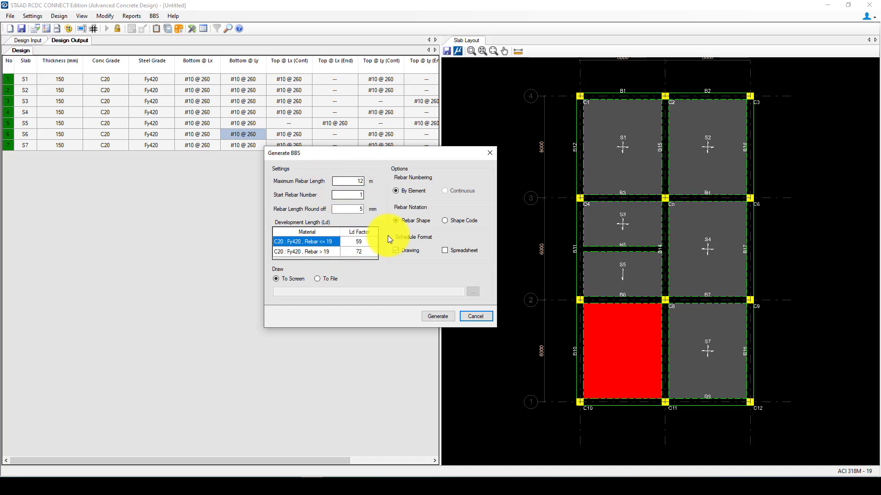
{"action": "left_click", "coordinate": [445, 320]}
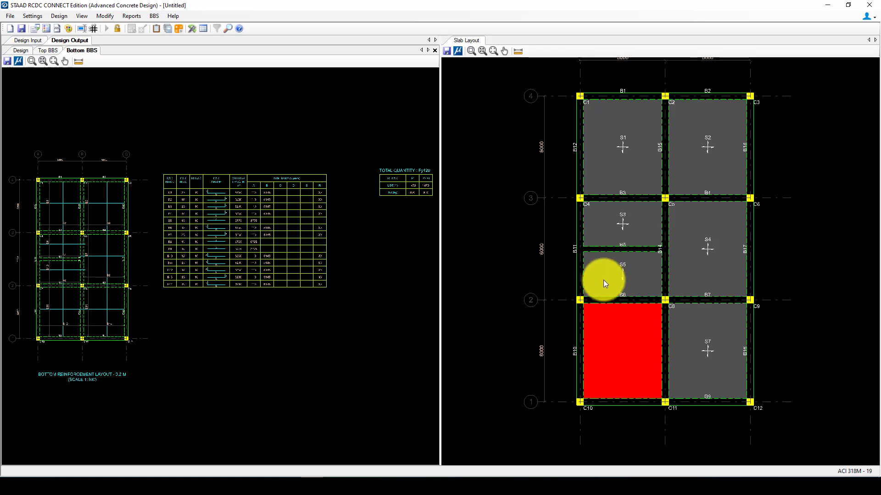
Examine the 3.2 m bottom reinforcement layout, its bar marks, the bar schedule and the total quantity table.
{"action": "scroll", "coordinate": [604, 279], "scroll_direction": "up", "scroll_amount": 4}
{"action": "scroll", "coordinate": [653, 245], "scroll_direction": "down", "scroll_amount": 4}
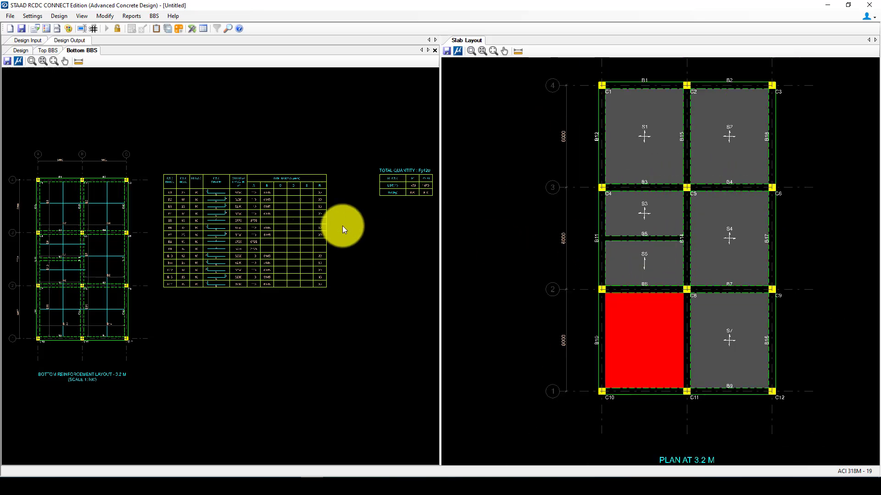
{"action": "scroll", "coordinate": [317, 228], "scroll_direction": "down", "scroll_amount": 3}
{"action": "scroll", "coordinate": [174, 253], "scroll_direction": "up", "scroll_amount": 6}
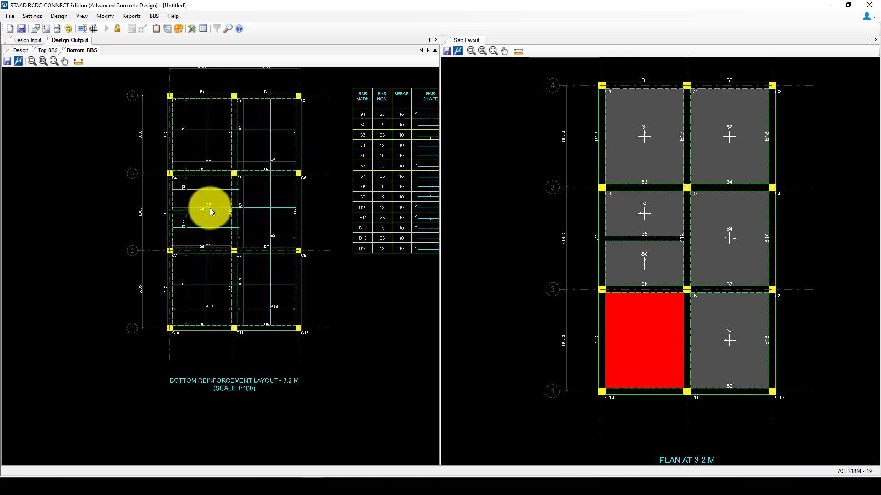
{"action": "scroll", "coordinate": [210, 211], "scroll_direction": "up", "scroll_amount": 6}
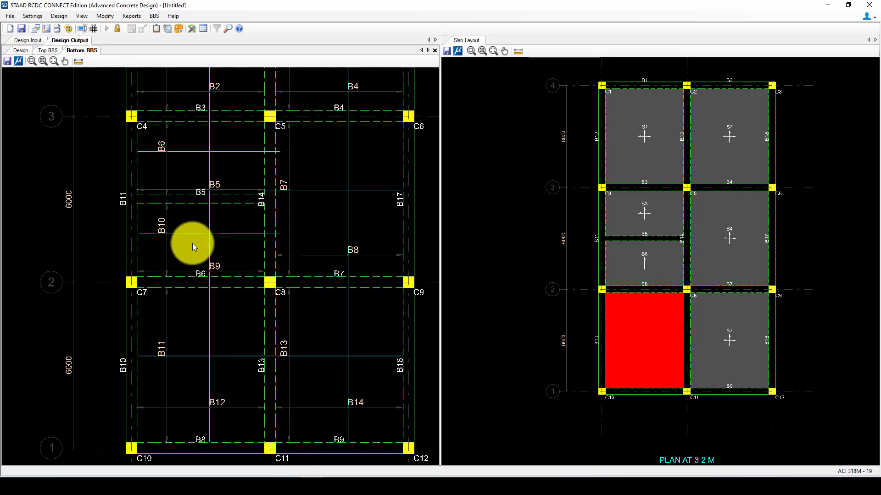
{"action": "scroll", "coordinate": [197, 248], "scroll_direction": "down", "scroll_amount": 2}
{"action": "scroll", "coordinate": [211, 259], "scroll_direction": "down", "scroll_amount": 2}
{"action": "scroll", "coordinate": [269, 142], "scroll_direction": "up", "scroll_amount": 3}
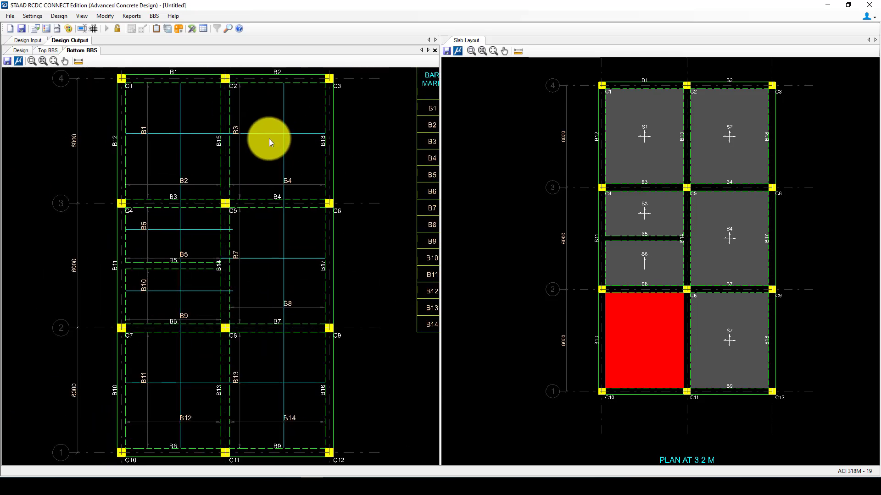
{"action": "scroll", "coordinate": [269, 138], "scroll_direction": "up", "scroll_amount": 2}
{"action": "scroll", "coordinate": [263, 140], "scroll_direction": "down", "scroll_amount": 3}
{"action": "scroll", "coordinate": [278, 139], "scroll_direction": "up", "scroll_amount": 3}
{"action": "scroll", "coordinate": [287, 104], "scroll_direction": "down", "scroll_amount": 2}
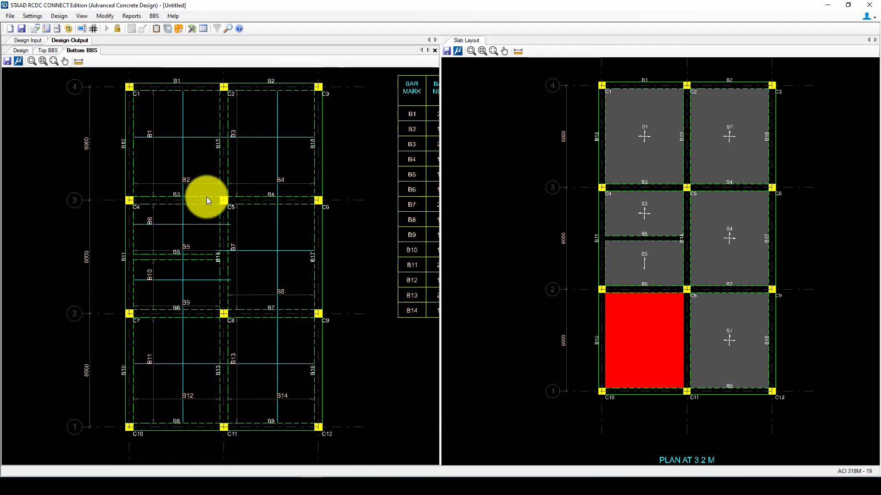
{"action": "scroll", "coordinate": [198, 169], "scroll_direction": "down", "scroll_amount": 2}
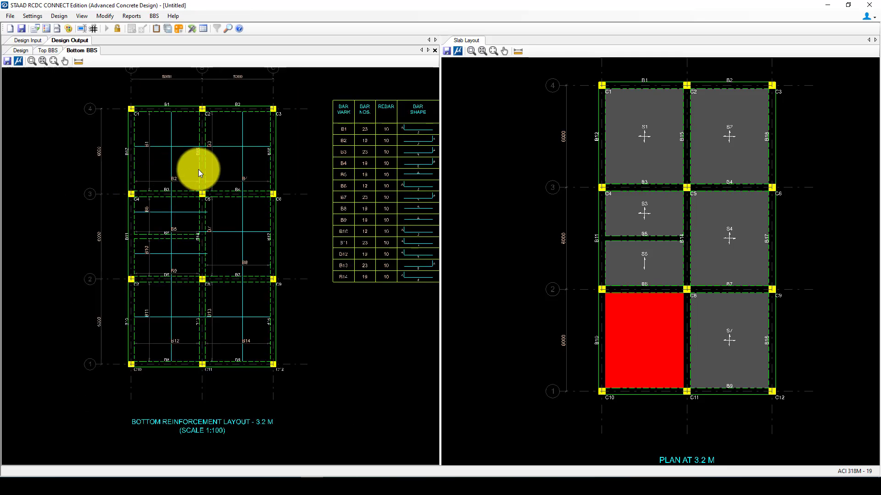
{"action": "scroll", "coordinate": [174, 213], "scroll_direction": "up", "scroll_amount": 1}
{"action": "scroll", "coordinate": [148, 210], "scroll_direction": "down", "scroll_amount": 3}
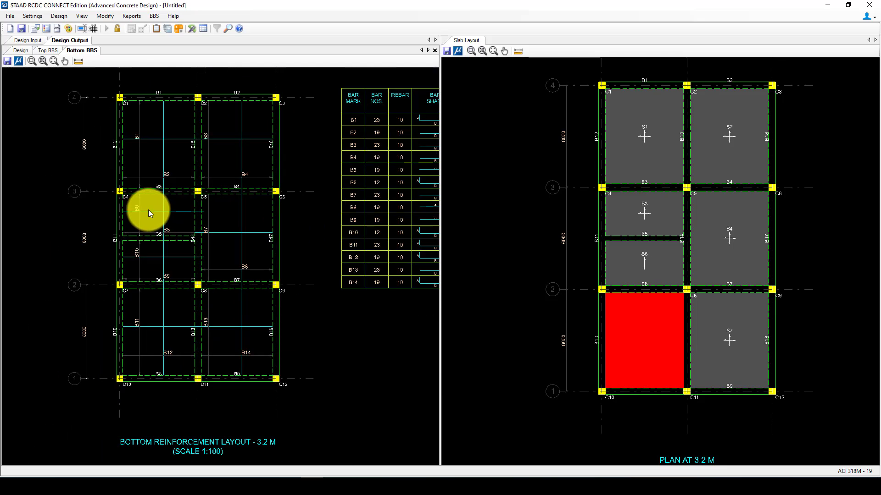
{"action": "scroll", "coordinate": [146, 211], "scroll_direction": "down", "scroll_amount": 1}
{"action": "scroll", "coordinate": [309, 185], "scroll_direction": "up", "scroll_amount": 1}
{"action": "scroll", "coordinate": [392, 180], "scroll_direction": "up", "scroll_amount": 4}
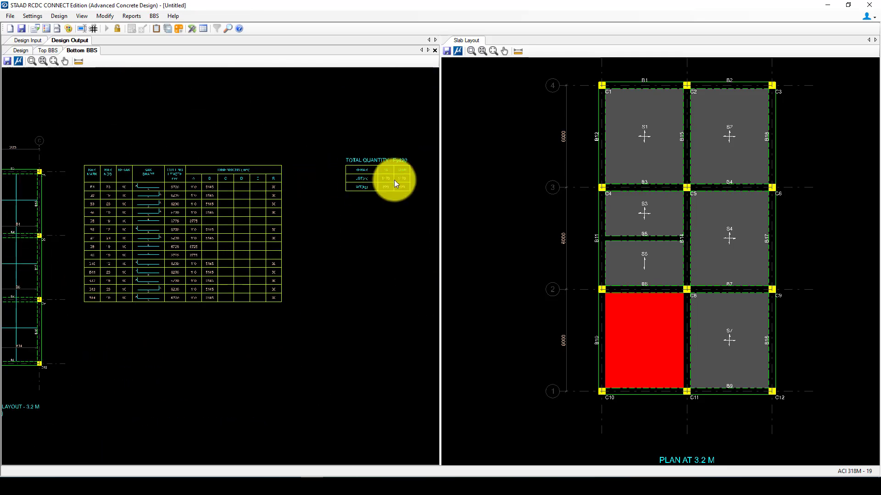
{"action": "scroll", "coordinate": [370, 196], "scroll_direction": "down", "scroll_amount": 2}
{"action": "scroll", "coordinate": [150, 239], "scroll_direction": "up", "scroll_amount": 1}
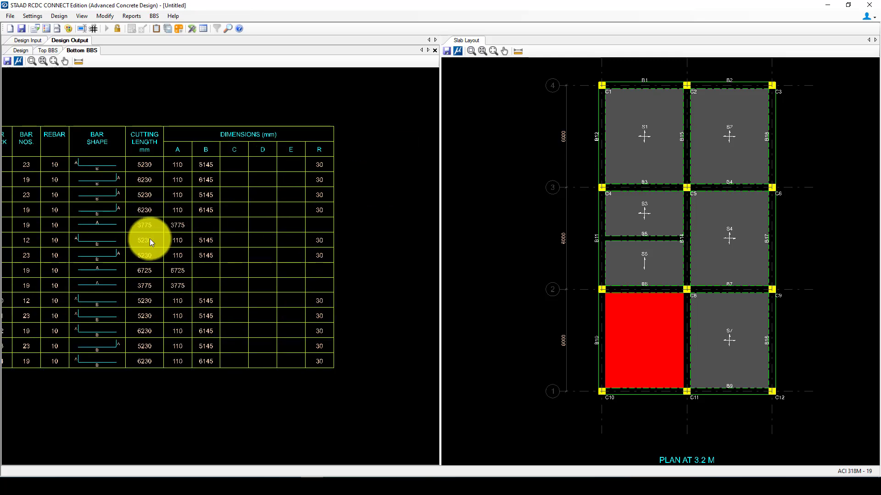
{"action": "scroll", "coordinate": [273, 231], "scroll_direction": "down", "scroll_amount": 2}
{"action": "scroll", "coordinate": [288, 226], "scroll_direction": "down", "scroll_amount": 3}
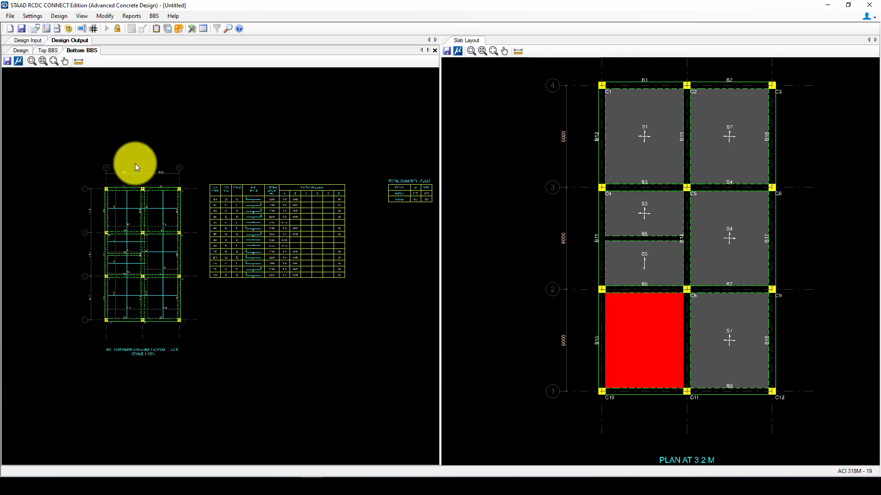
Start a Slab Section report drawing and set its number of slabs to 1.
{"action": "left_click", "coordinate": [106, 18]}
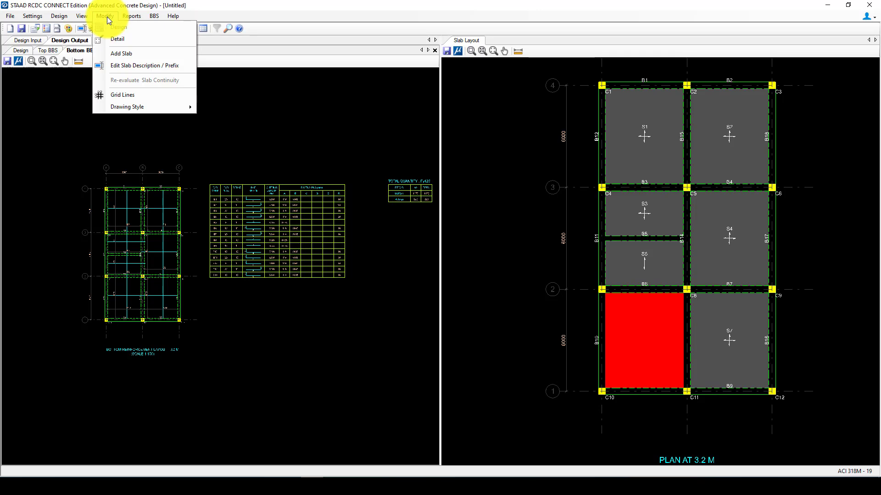
{"action": "left_click", "coordinate": [107, 17]}
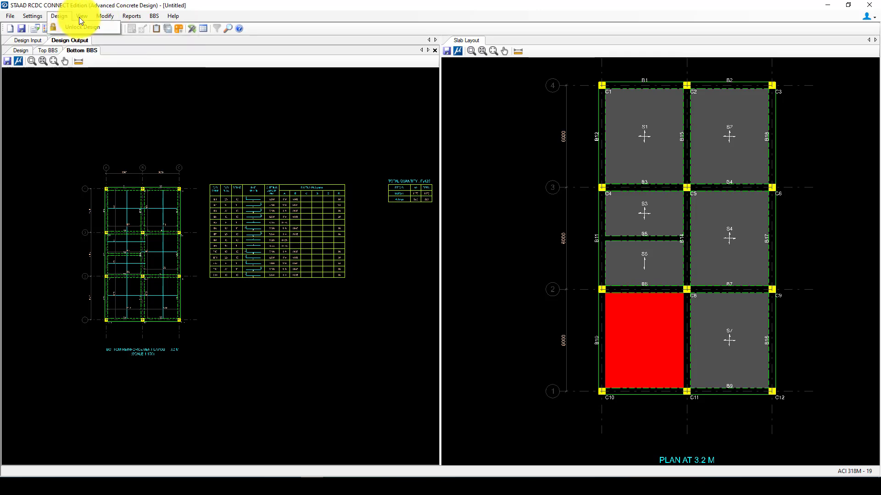
{"action": "left_click", "coordinate": [93, 18]}
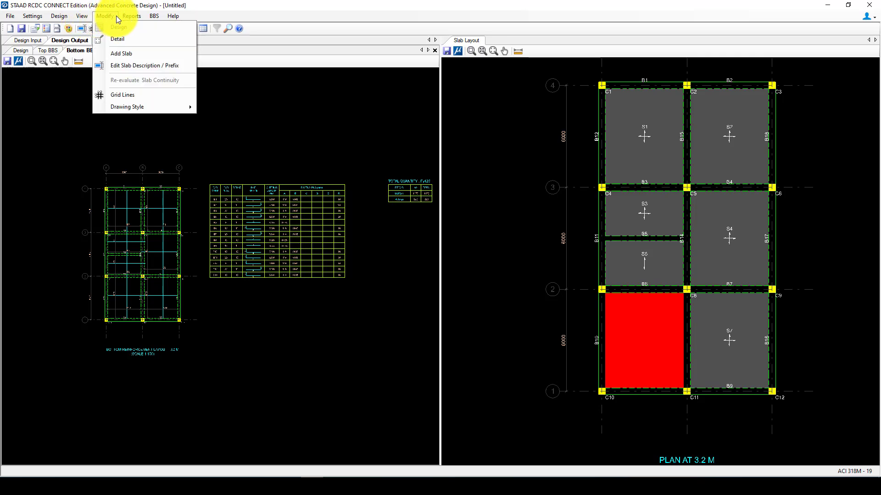
{"action": "mouse_move", "coordinate": [125, 16]}
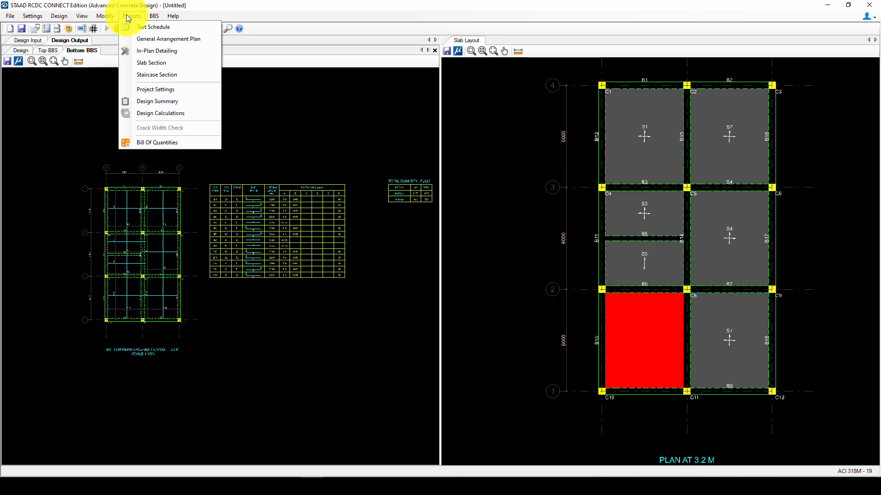
{"action": "left_click", "coordinate": [150, 63]}
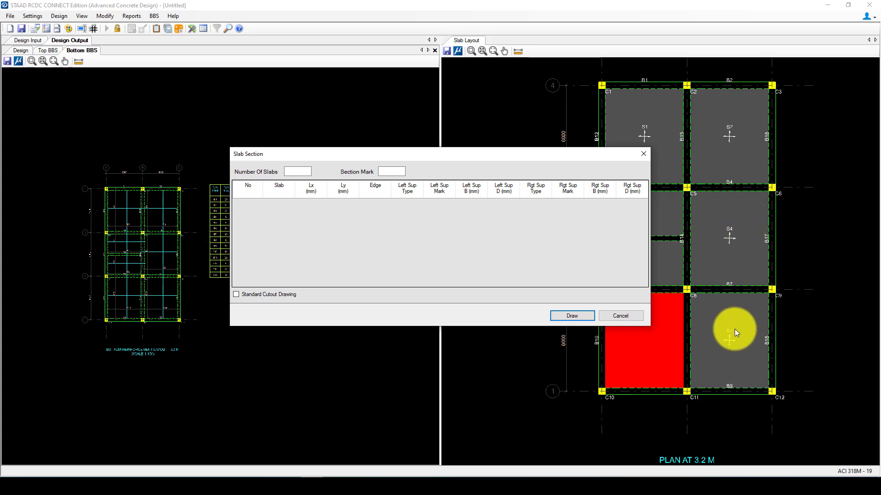
{"action": "left_click_drag", "start_coordinate": [517, 155], "coordinate": [372, 136]}
{"action": "left_click", "coordinate": [163, 156]}
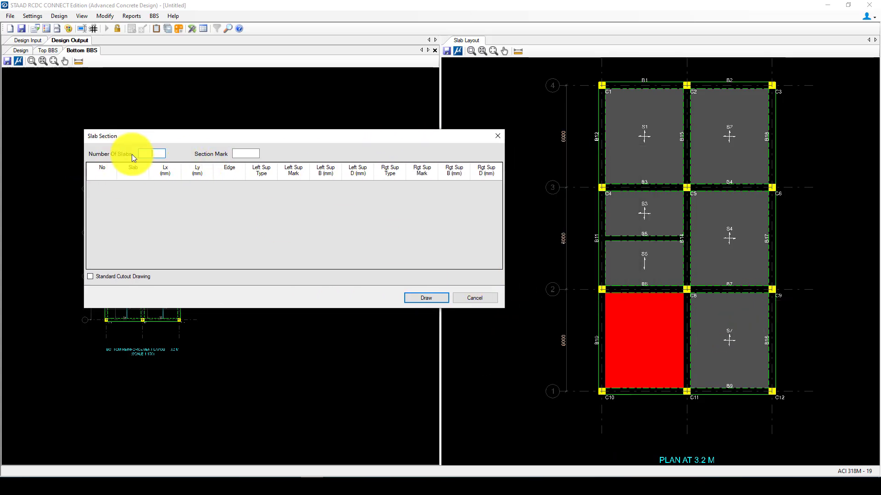
{"action": "type", "text": "1"}
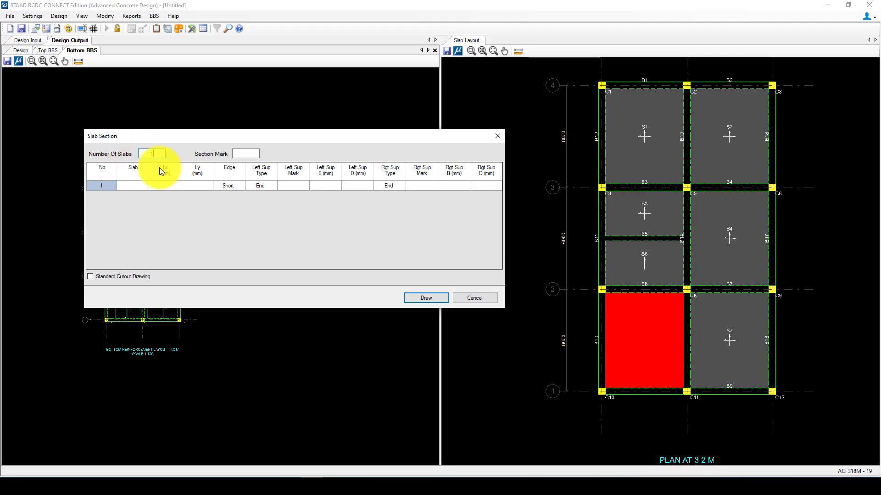
Assign slab S1 to the section's slab row, keeping the Short edge and End support types.
{"action": "left_click", "coordinate": [227, 185]}
{"action": "left_click", "coordinate": [131, 186]}
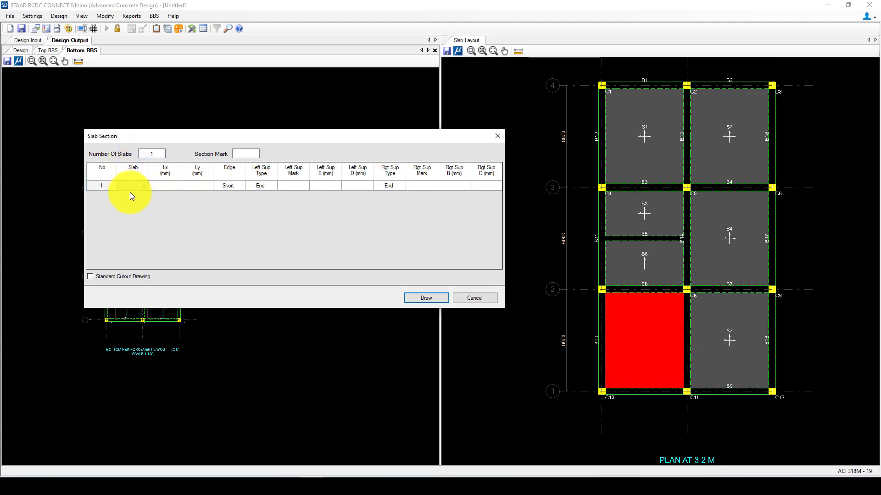
{"action": "left_click", "coordinate": [145, 187]}
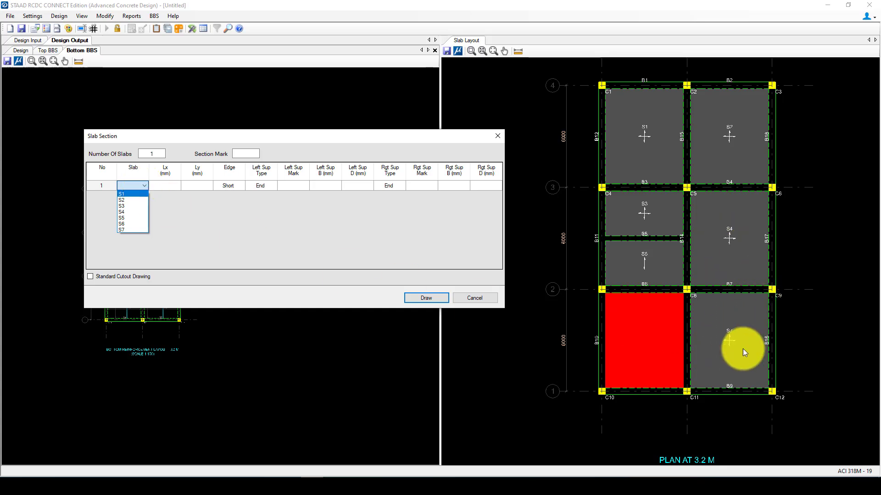
{"action": "left_click", "coordinate": [125, 194]}
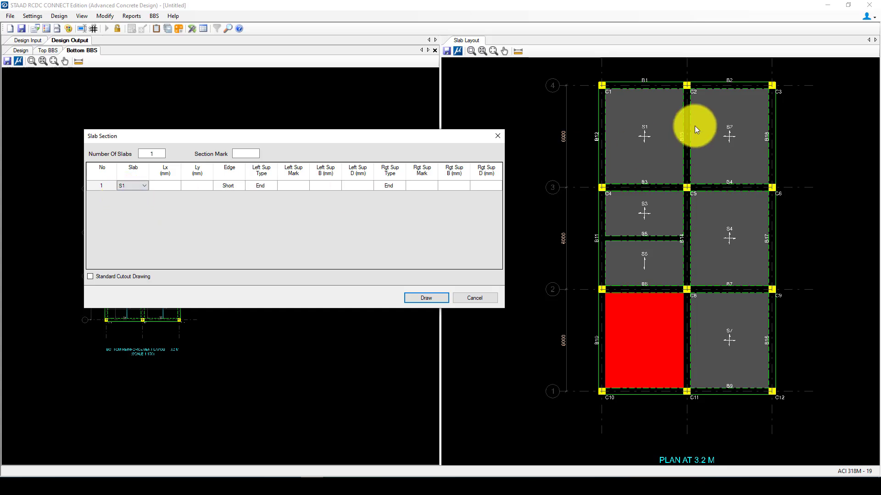
{"action": "left_click", "coordinate": [171, 186]}
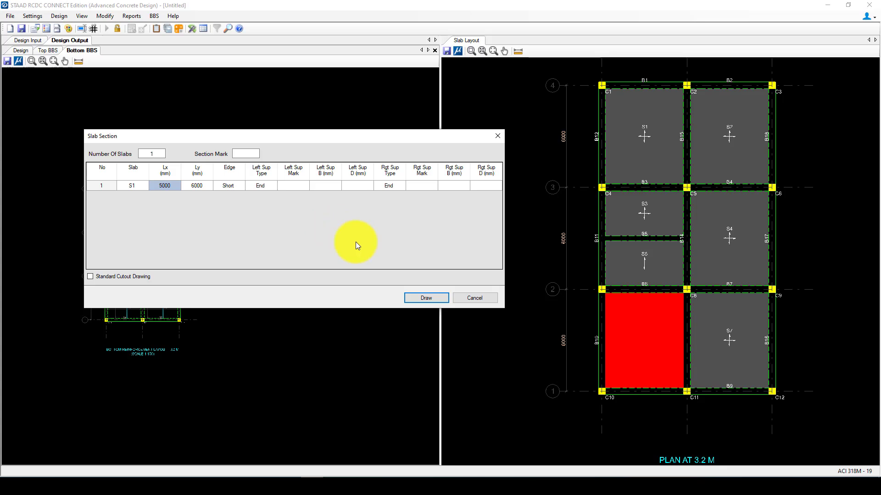
Set both the section mark and slab S1's left support mark to A.
{"action": "left_click", "coordinate": [422, 298]}
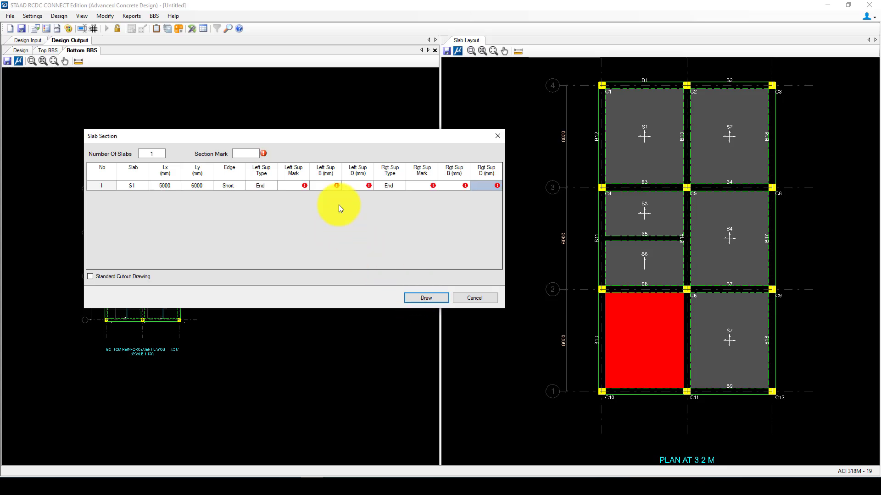
{"action": "left_click", "coordinate": [303, 185]}
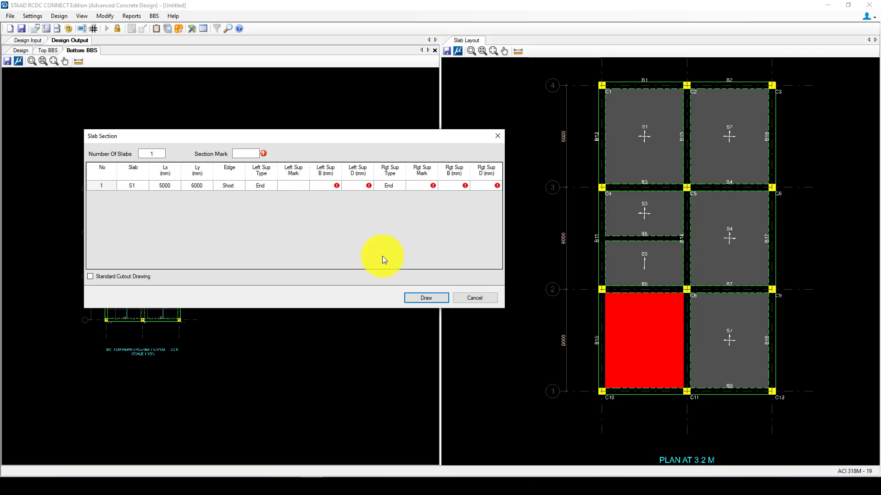
{"action": "left_click", "coordinate": [242, 154]}
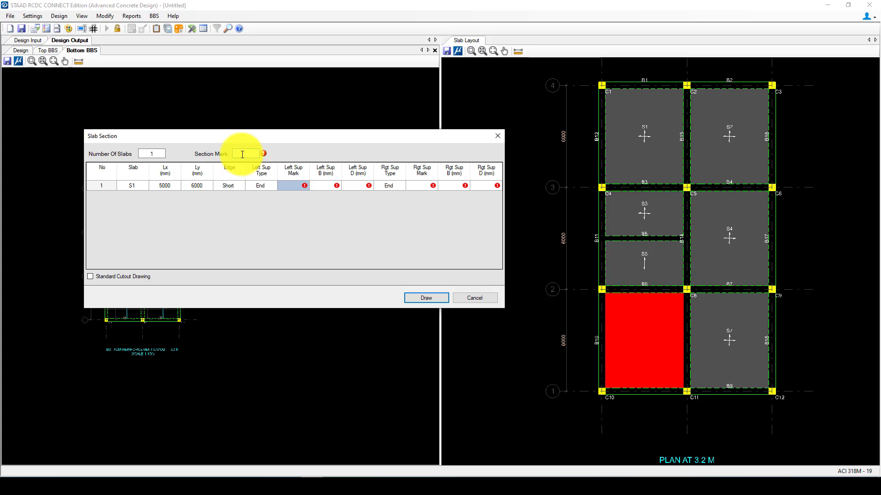
{"action": "left_click", "coordinate": [301, 187]}
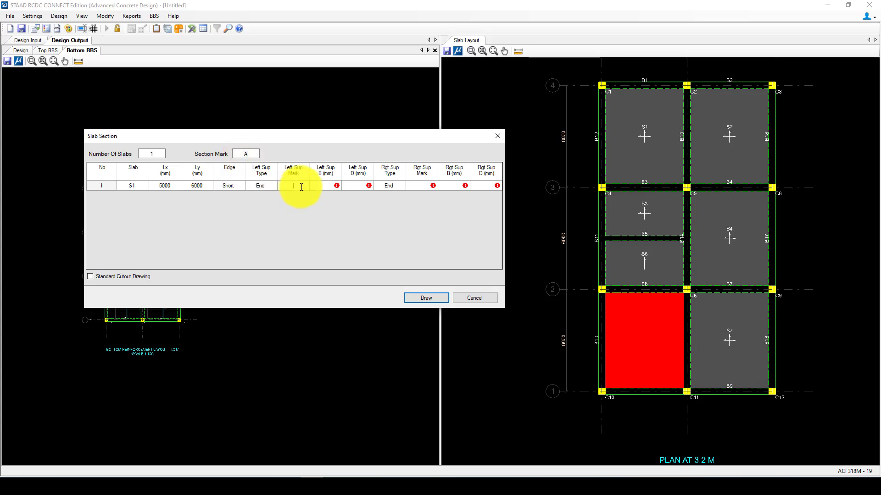
{"action": "type", "text": "A"}
Set the left support's width B to 400 mm and its depth D to 500 mm for slab S1.
{"action": "left_click", "coordinate": [333, 186]}
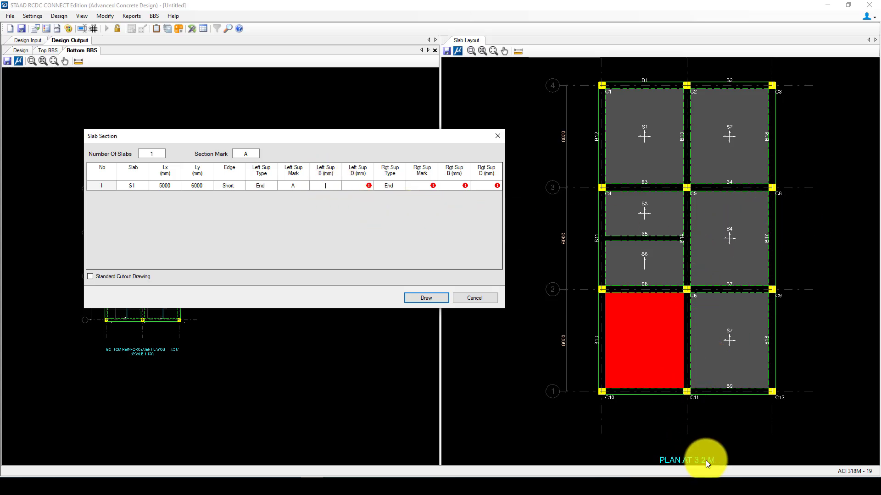
{"action": "left_click", "coordinate": [326, 186]}
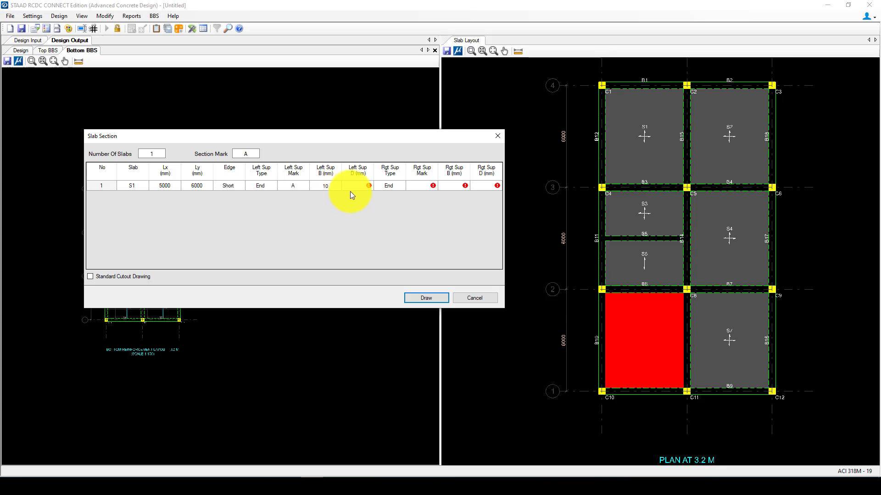
{"action": "double_click", "coordinate": [325, 188]}
{"action": "type", "text": "400"}
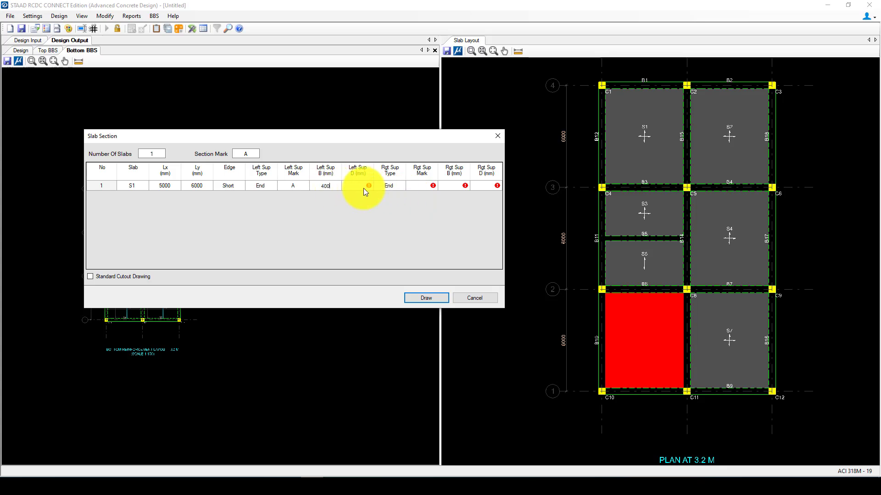
{"action": "left_click", "coordinate": [366, 186]}
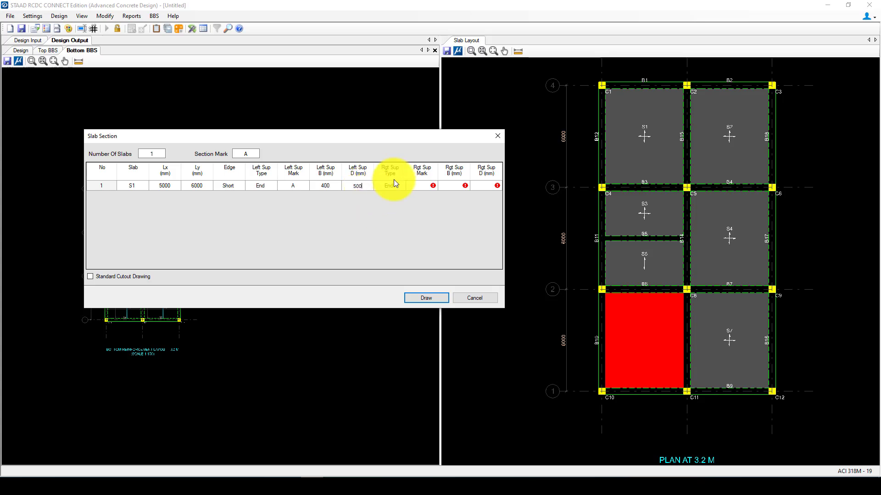
Give slab S1's right support mark 1, a width B of 400 mm and a depth D, and draw the slab section.
{"action": "left_click", "coordinate": [418, 186]}
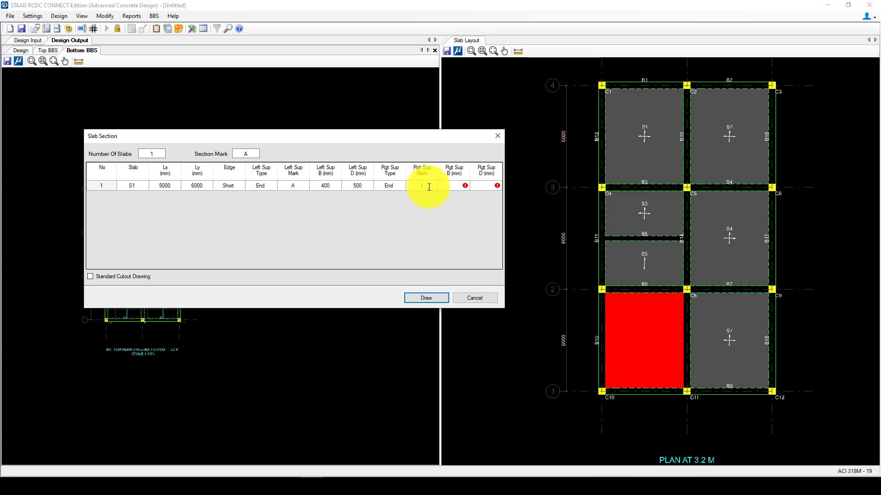
{"action": "type", "text": "1"}
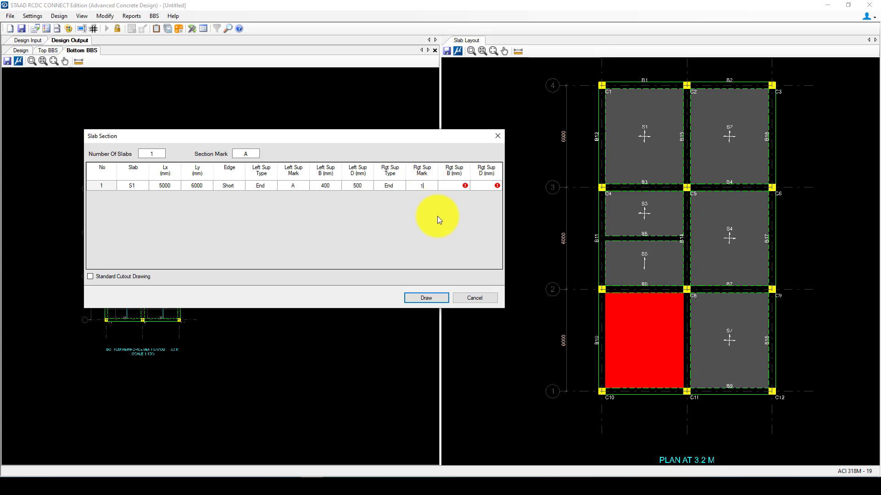
{"action": "left_click", "coordinate": [460, 189]}
{"action": "type", "text": "400"}
{"action": "left_click", "coordinate": [480, 188]}
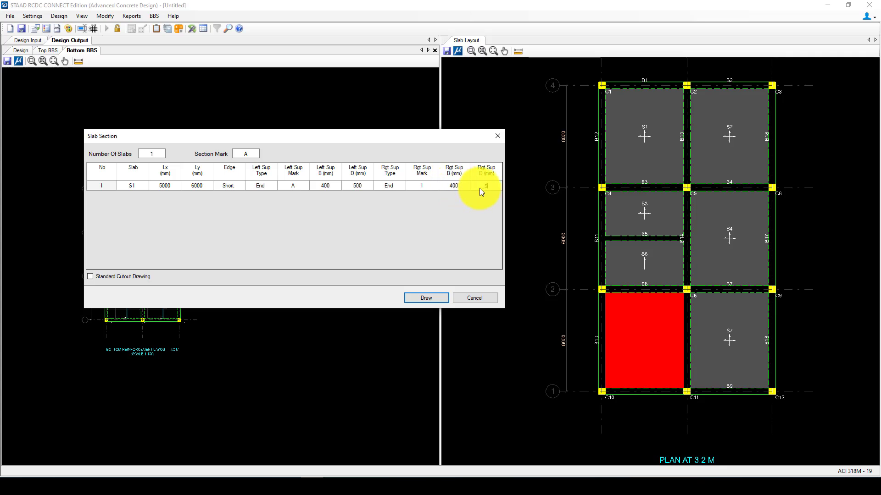
{"action": "left_click", "coordinate": [428, 298]}
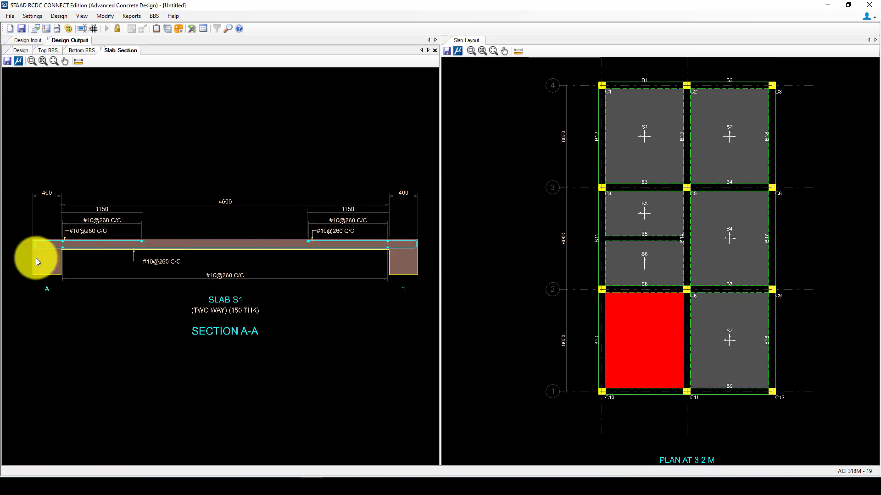
Examine section A-A of slab S1, checking both supports, the span dimensions and the top and bottom bar labels, against the slab layout plan.
{"action": "scroll", "coordinate": [41, 245], "scroll_direction": "up", "scroll_amount": 3}
{"action": "scroll", "coordinate": [45, 244], "scroll_direction": "down", "scroll_amount": 2}
{"action": "scroll", "coordinate": [34, 287], "scroll_direction": "up", "scroll_amount": 2}
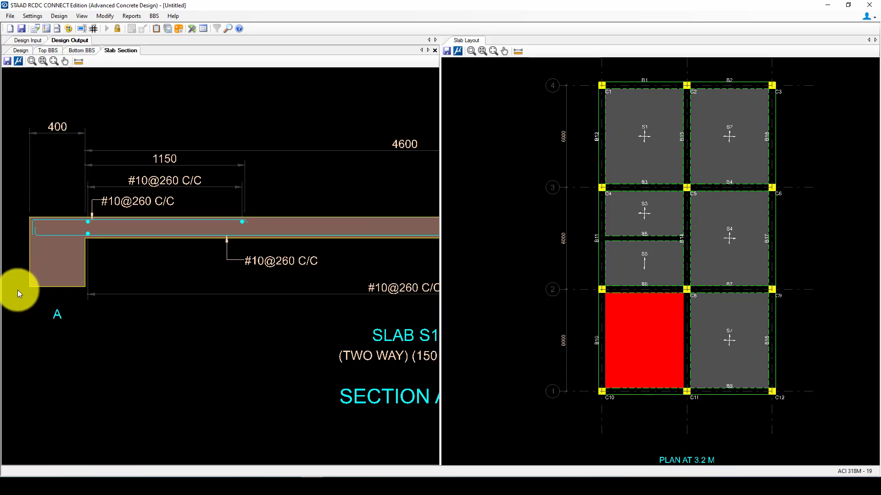
{"action": "scroll", "coordinate": [84, 231], "scroll_direction": "down", "scroll_amount": 3}
{"action": "scroll", "coordinate": [83, 232], "scroll_direction": "down", "scroll_amount": 3}
{"action": "scroll", "coordinate": [481, 241], "scroll_direction": "up", "scroll_amount": 2}
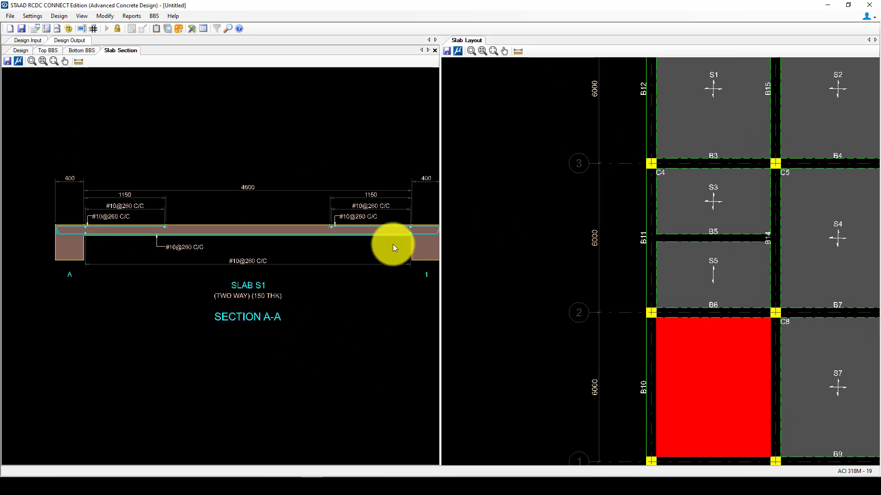
{"action": "scroll", "coordinate": [257, 221], "scroll_direction": "up", "scroll_amount": 2}
{"action": "scroll", "coordinate": [298, 225], "scroll_direction": "down", "scroll_amount": 2}
{"action": "scroll", "coordinate": [326, 224], "scroll_direction": "up", "scroll_amount": 2}
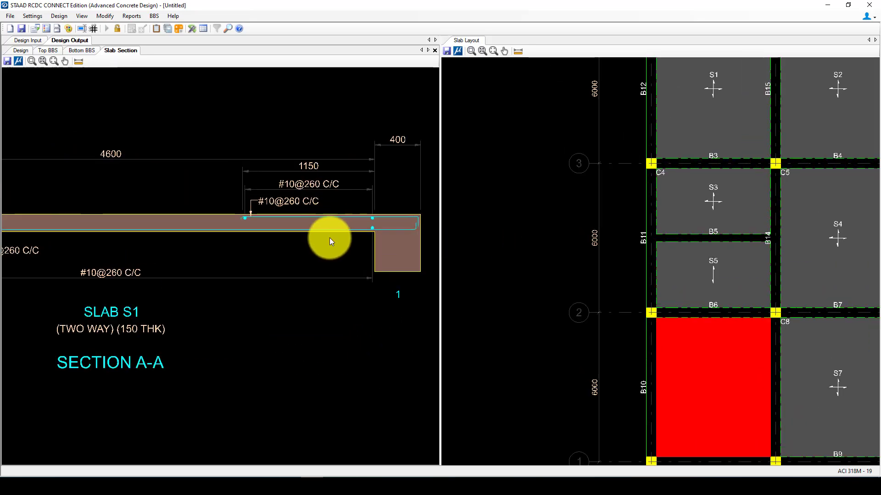
{"action": "scroll", "coordinate": [387, 236], "scroll_direction": "down", "scroll_amount": 3}
{"action": "scroll", "coordinate": [241, 251], "scroll_direction": "up", "scroll_amount": 2}
{"action": "scroll", "coordinate": [238, 244], "scroll_direction": "down", "scroll_amount": 1}
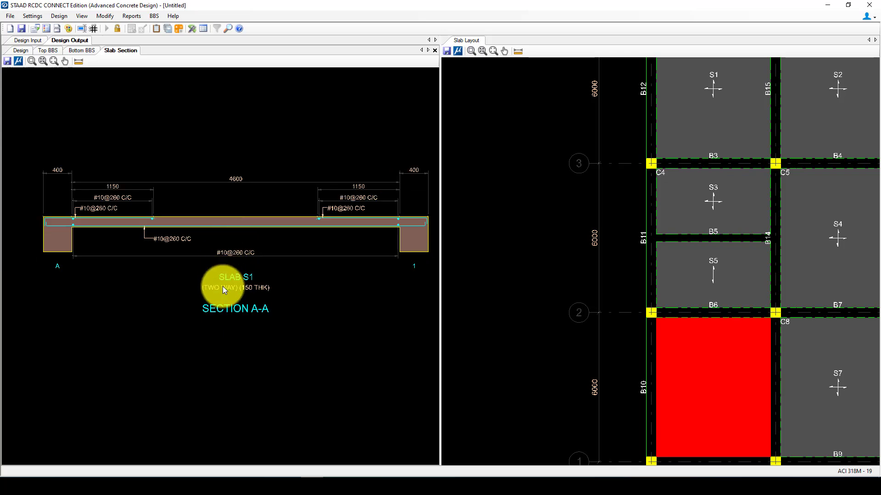
{"action": "scroll", "coordinate": [131, 231], "scroll_direction": "up", "scroll_amount": 2}
{"action": "scroll", "coordinate": [133, 229], "scroll_direction": "down", "scroll_amount": 3}
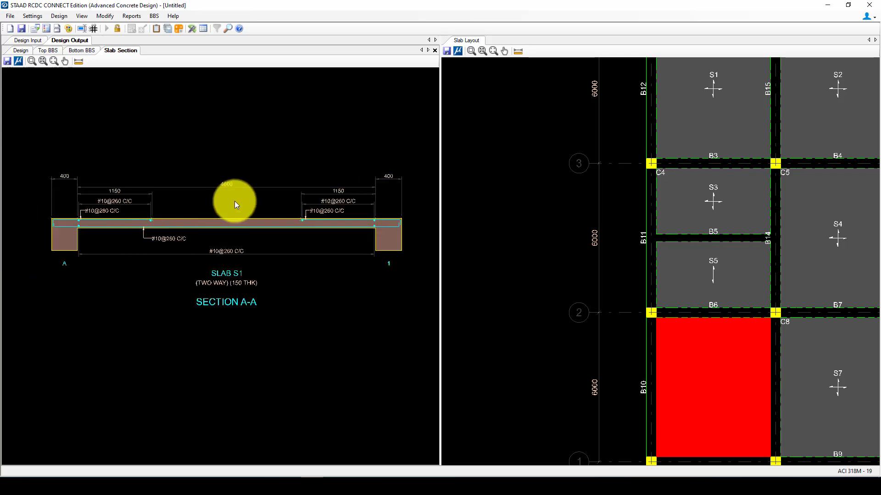
{"action": "scroll", "coordinate": [367, 243], "scroll_direction": "down", "scroll_amount": 1}
{"action": "scroll", "coordinate": [604, 183], "scroll_direction": "down", "scroll_amount": 2}
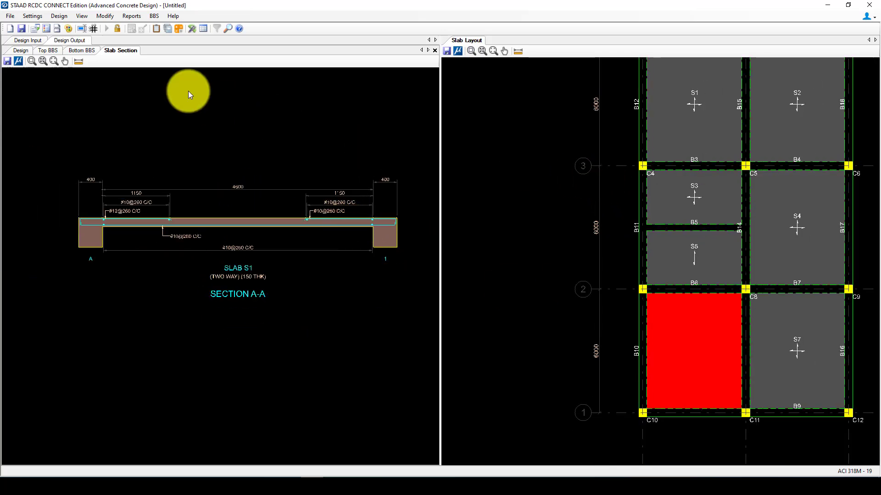
{"action": "scroll", "coordinate": [662, 232], "scroll_direction": "down", "scroll_amount": 1}
{"action": "scroll", "coordinate": [705, 272], "scroll_direction": "up", "scroll_amount": 2}
{"action": "scroll", "coordinate": [690, 273], "scroll_direction": "up", "scroll_amount": 1}
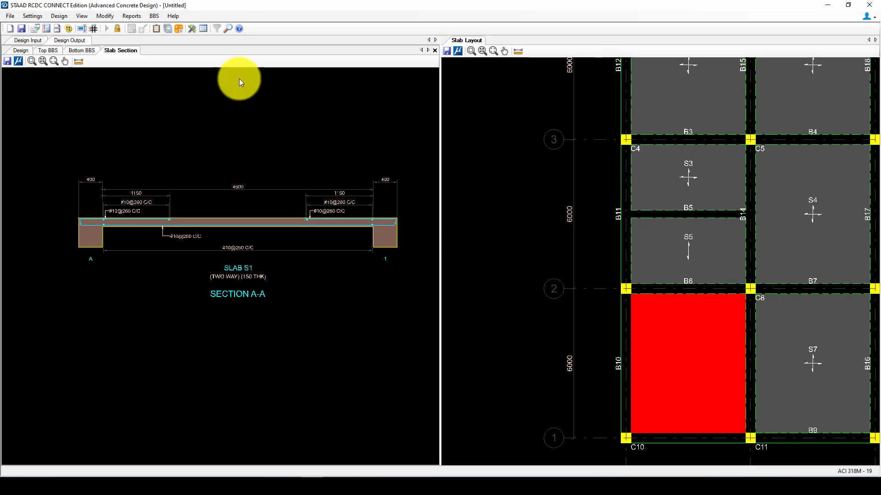
Generate a staircase section drawing for slab S1, keeping the default beam, stair and landing dimensions, and inspect its reinforcement.
{"action": "left_click", "coordinate": [107, 17]}
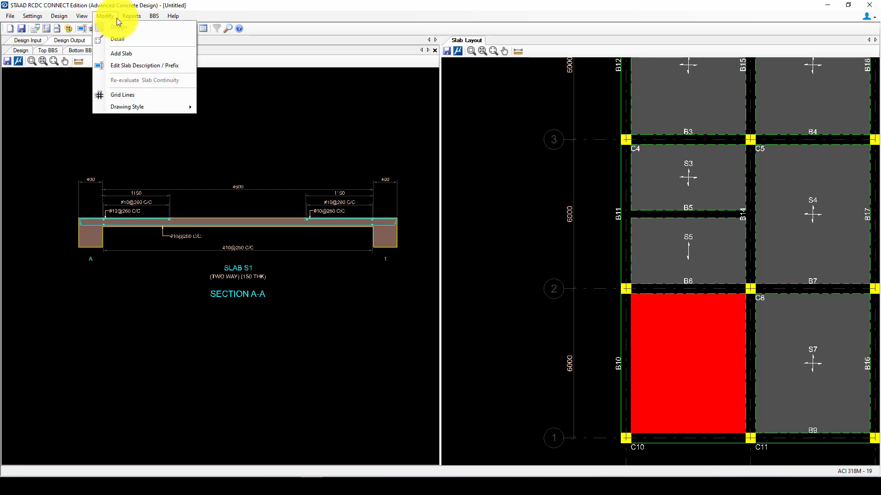
{"action": "mouse_move", "coordinate": [122, 17]}
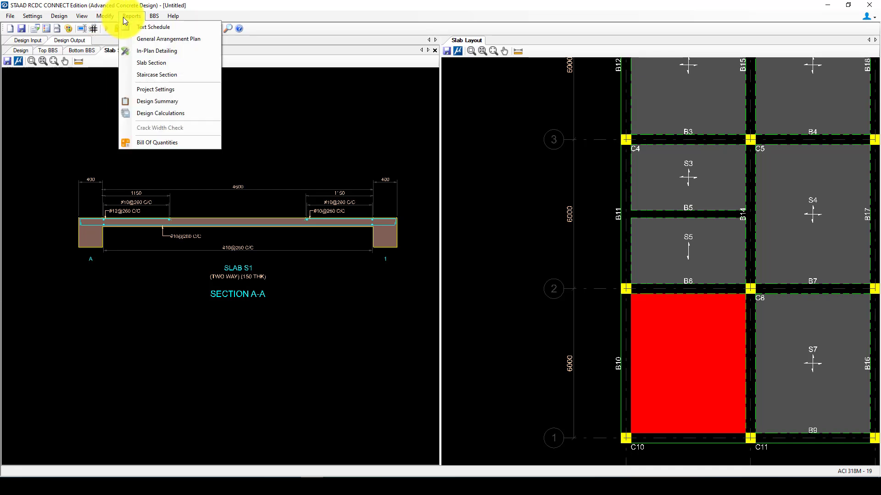
{"action": "left_click", "coordinate": [156, 75]}
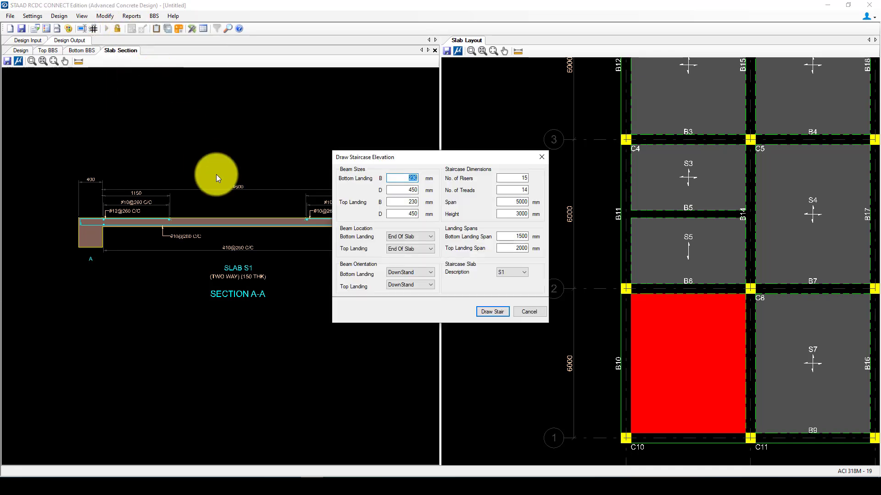
{"action": "left_click_drag", "start_coordinate": [437, 158], "coordinate": [317, 164]}
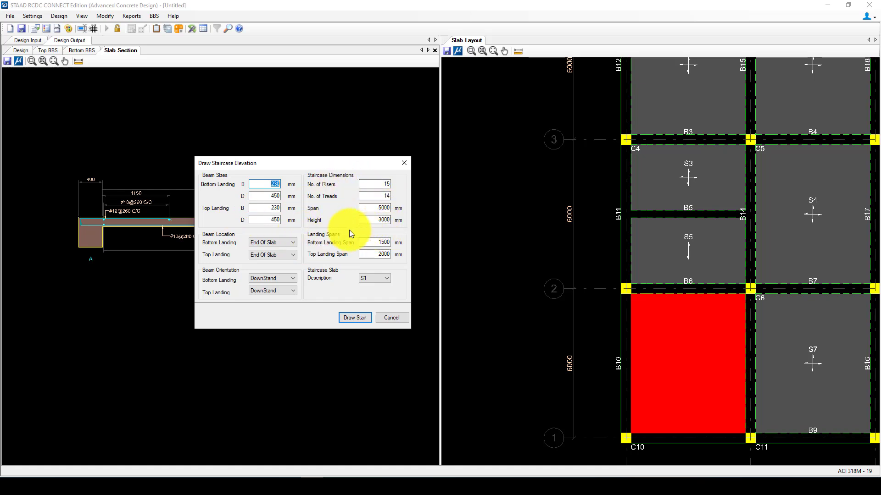
{"action": "left_click", "coordinate": [355, 319]}
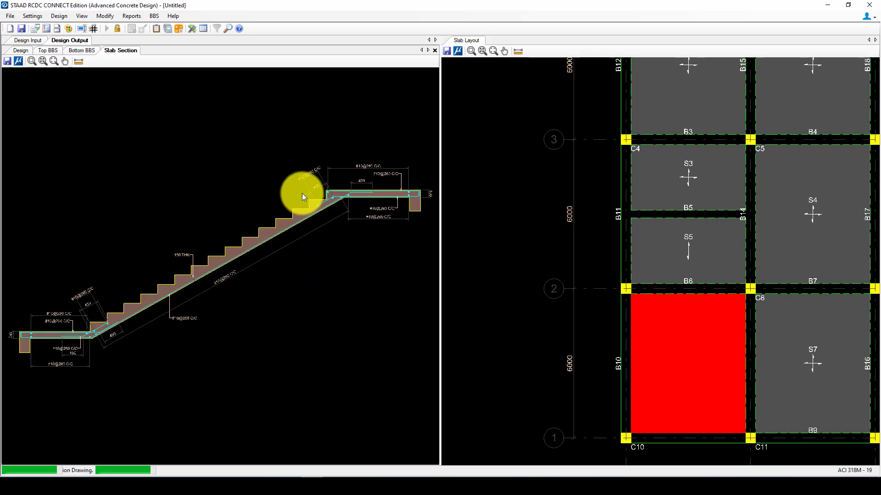
{"action": "scroll", "coordinate": [116, 298], "scroll_direction": "up", "scroll_amount": 3}
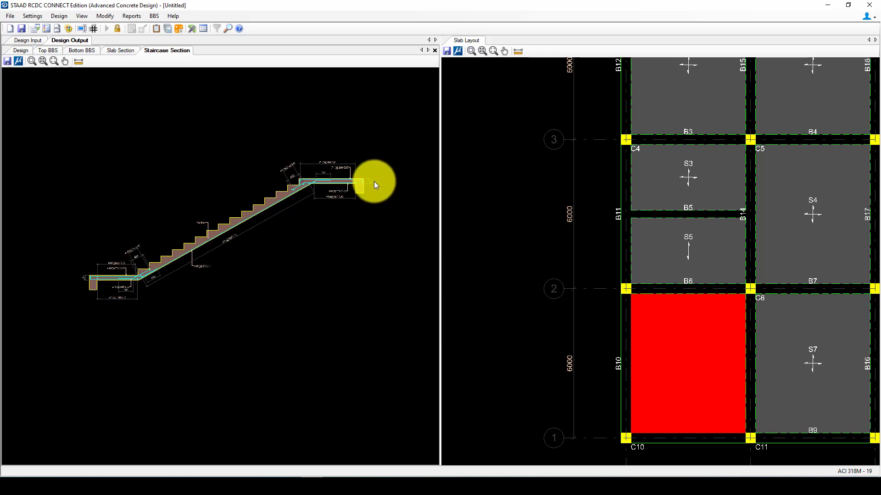
{"action": "scroll", "coordinate": [340, 180], "scroll_direction": "up", "scroll_amount": 5}
{"action": "scroll", "coordinate": [381, 183], "scroll_direction": "down", "scroll_amount": 6}
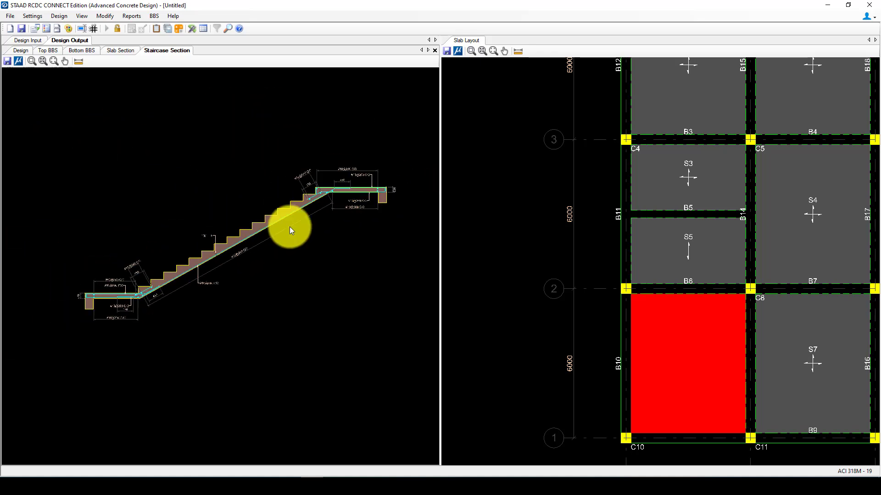
{"action": "scroll", "coordinate": [94, 302], "scroll_direction": "up", "scroll_amount": 4}
{"action": "scroll", "coordinate": [95, 301], "scroll_direction": "down", "scroll_amount": 5}
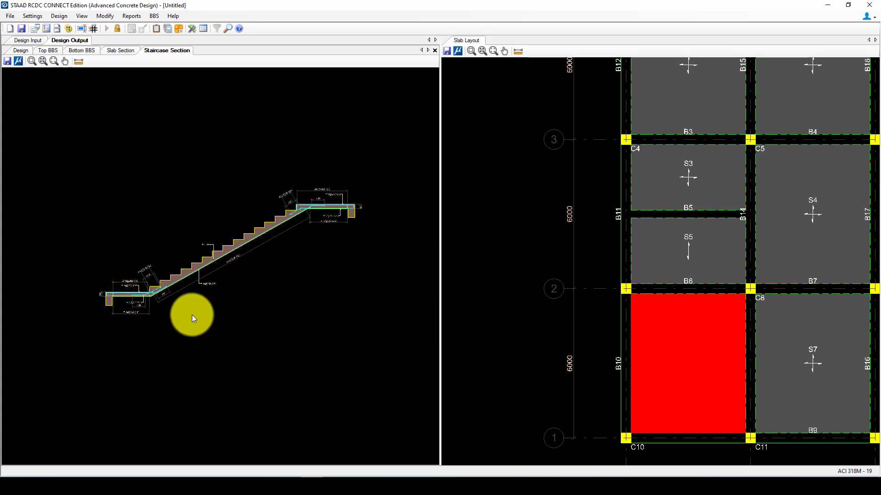
{"action": "scroll", "coordinate": [230, 282], "scroll_direction": "up", "scroll_amount": 1}
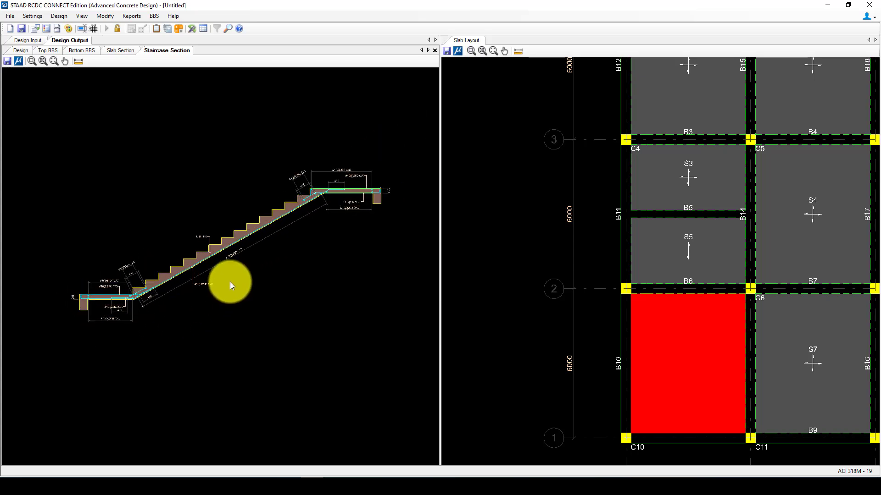
Save the 3.2 m slab project, and open the DXF export of the staircase section drawing without saving a file.
{"action": "left_click", "coordinate": [6, 62]}
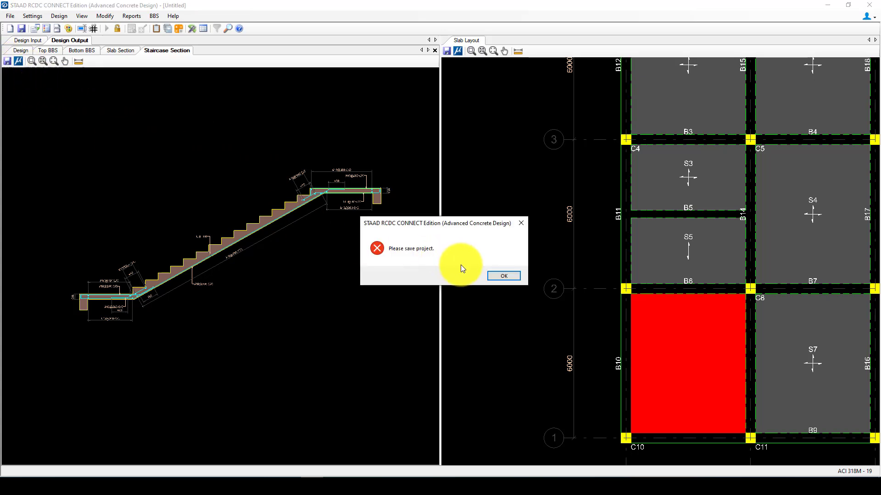
{"action": "left_click", "coordinate": [504, 275]}
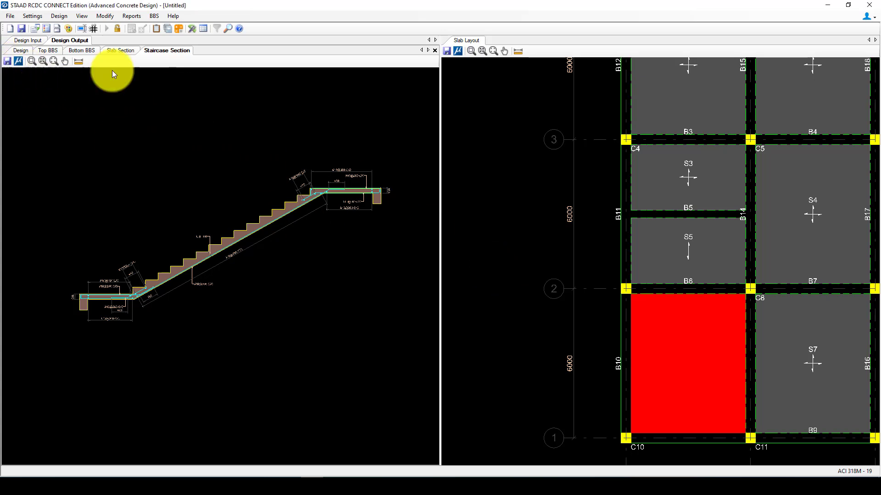
{"action": "left_click", "coordinate": [22, 29]}
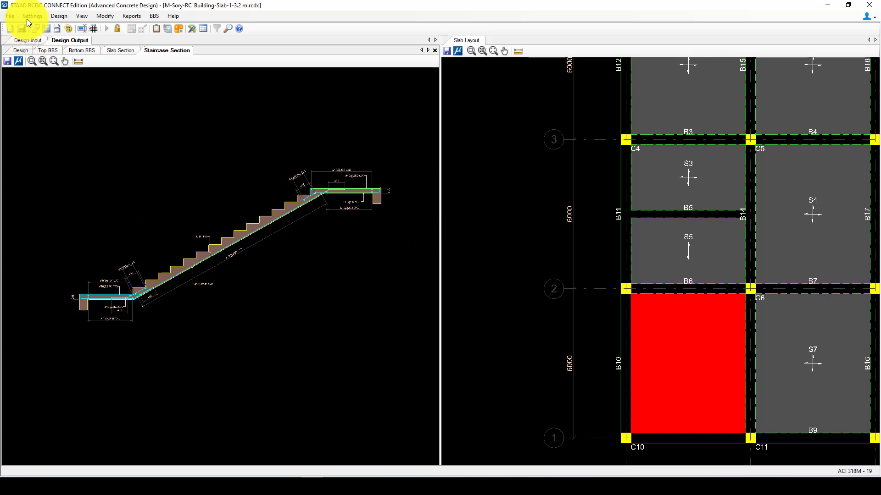
{"action": "left_click", "coordinate": [8, 63]}
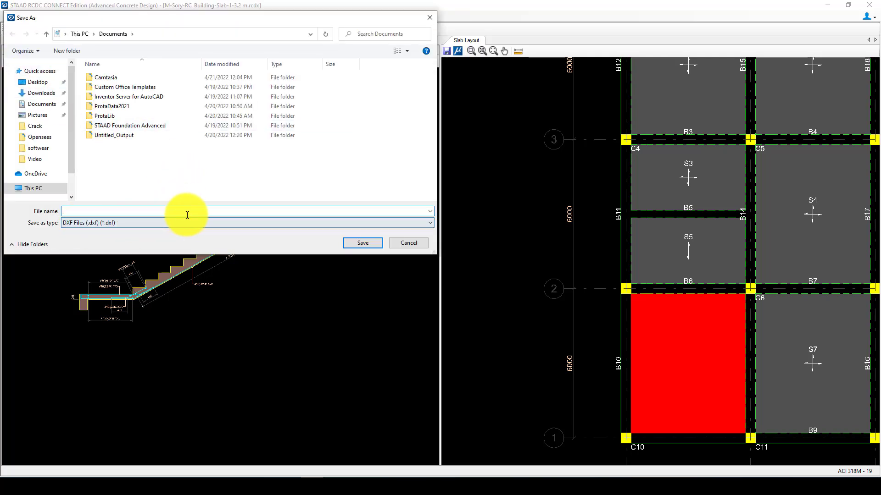
{"action": "left_click", "coordinate": [406, 243]}
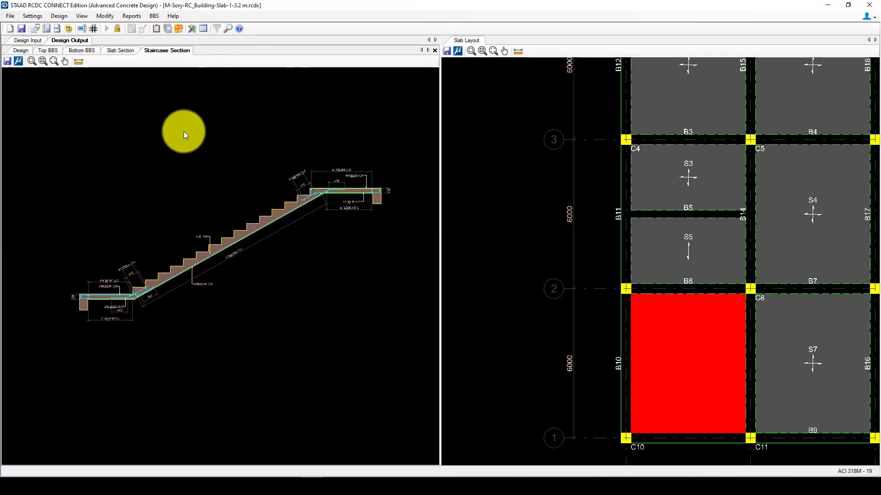
Start a new project named Beam-Design, with KSSE as both the client and the engineer.
{"action": "left_click", "coordinate": [11, 30]}
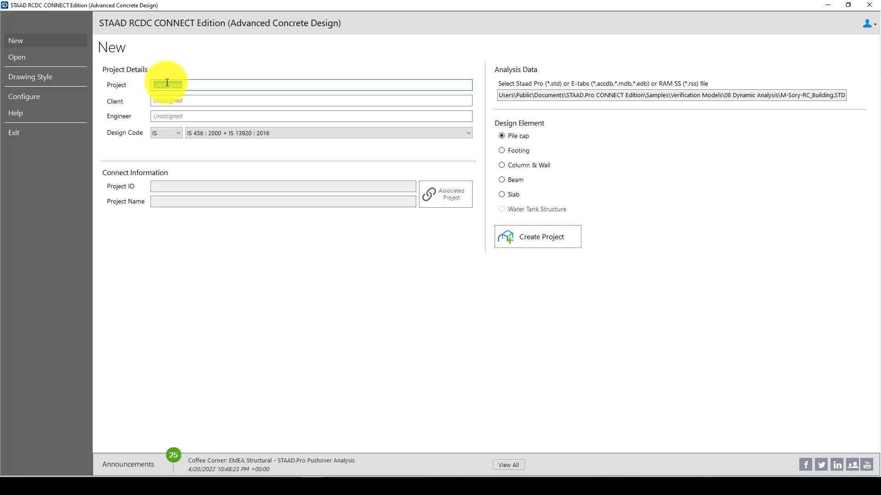
{"action": "type", "text": "Beam-Desing"}
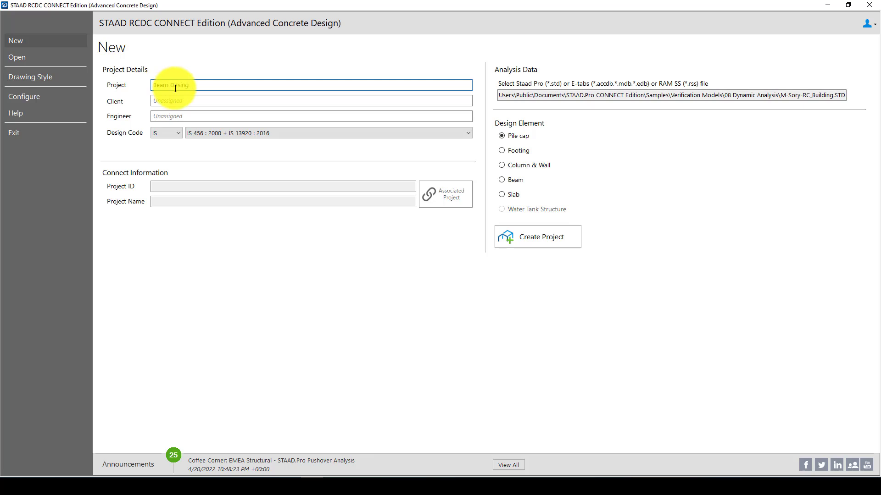
{"action": "key", "text": "BackSpace"}
{"action": "key", "text": "BackSpace"}
{"action": "type", "text": "gn"}
{"action": "left_click", "coordinate": [204, 99]}
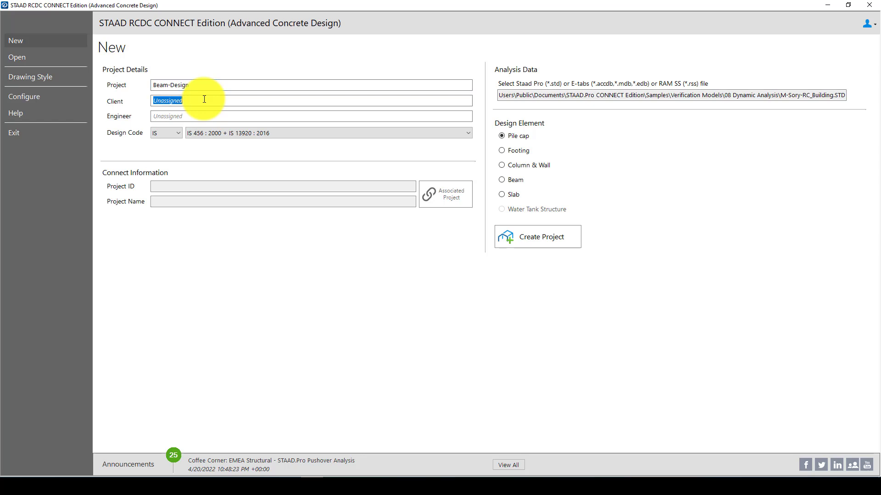
{"action": "type", "text": "KSSE"}
{"action": "left_click", "coordinate": [187, 116]}
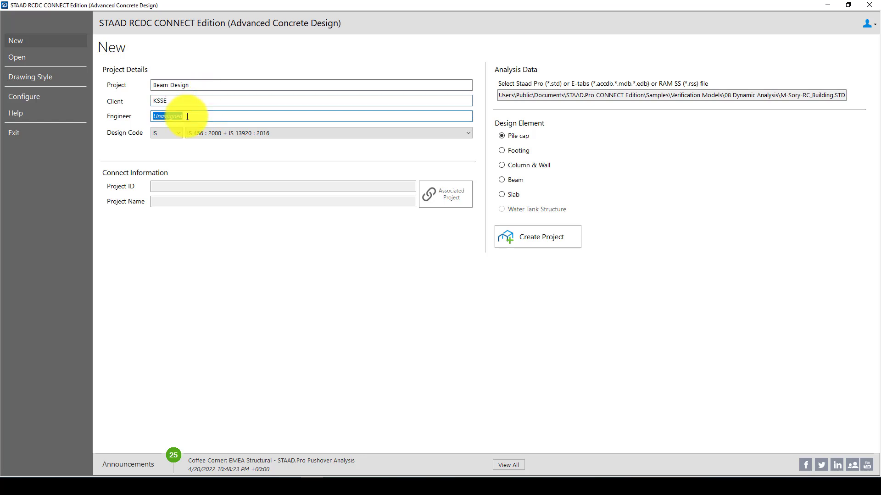
{"action": "type", "text": "KSSE"}
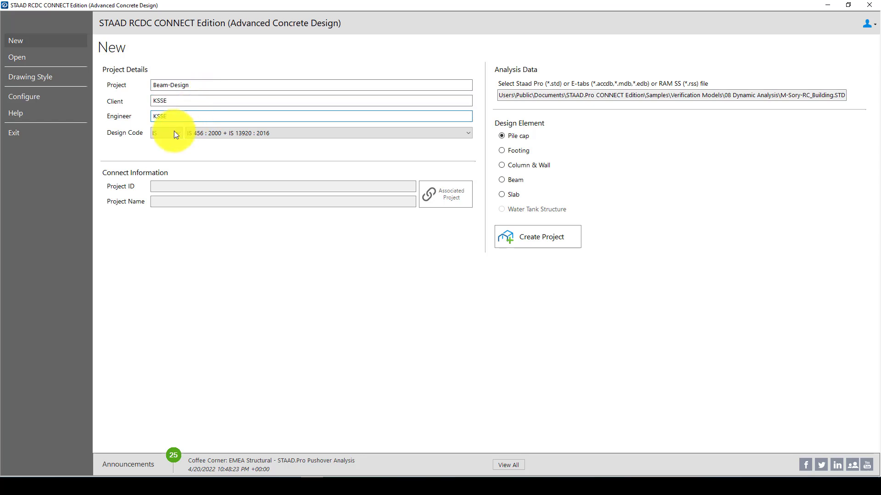
Choose the ACI design code family and the ACI 318M - 19 edition for the project.
{"action": "left_click", "coordinate": [175, 133]}
{"action": "left_click", "coordinate": [172, 156]}
{"action": "left_click", "coordinate": [207, 134]}
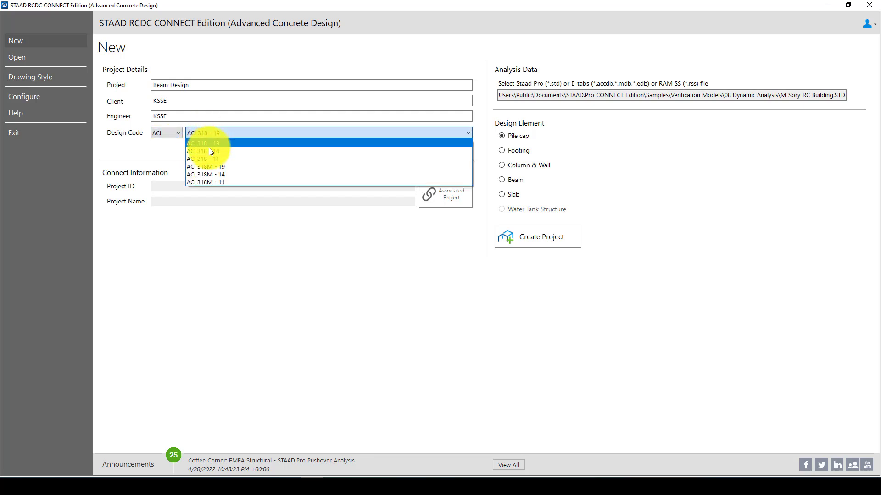
{"action": "left_click", "coordinate": [209, 166]}
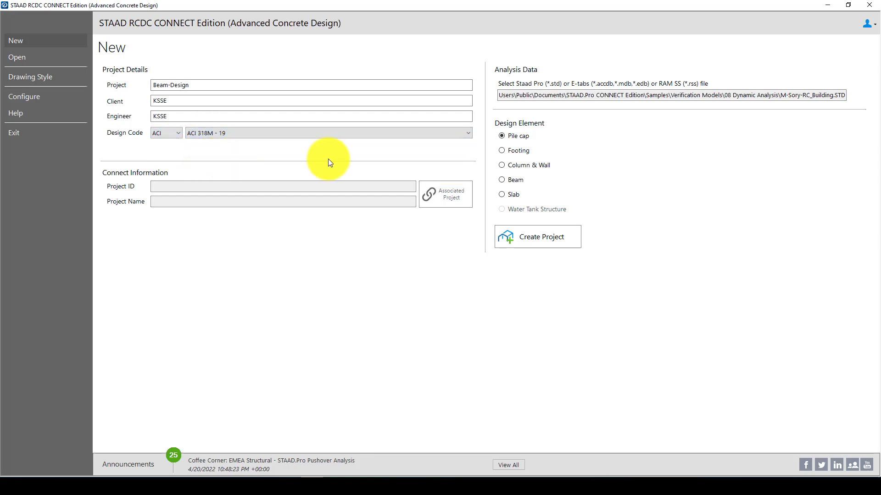
Choose Beam as the design element with levels 3.2 m, 6.4 m and 9.6 m, and create the project.
{"action": "left_click", "coordinate": [513, 180]}
{"action": "left_click", "coordinate": [581, 158]}
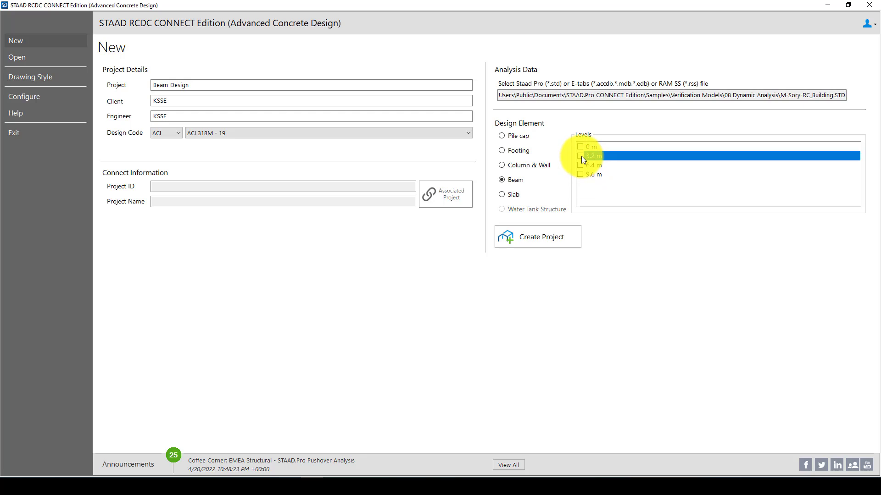
{"action": "left_click", "coordinate": [579, 165]}
{"action": "left_click", "coordinate": [580, 174]}
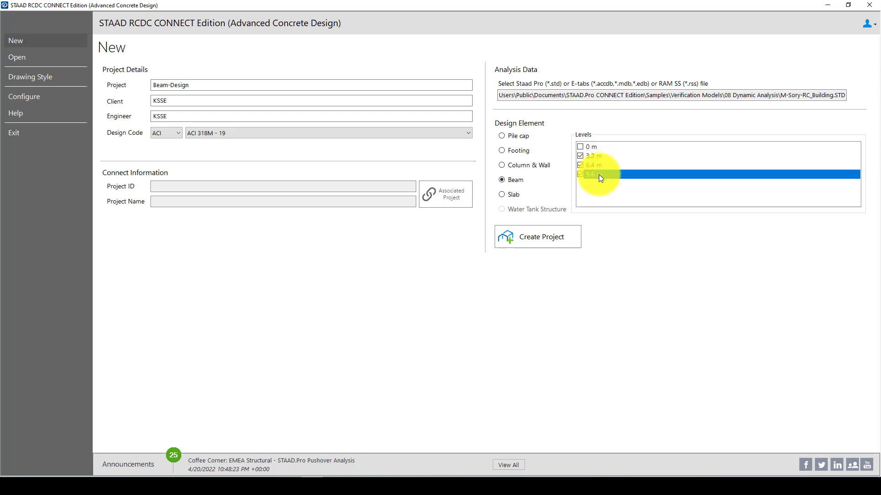
{"action": "left_click", "coordinate": [582, 156]}
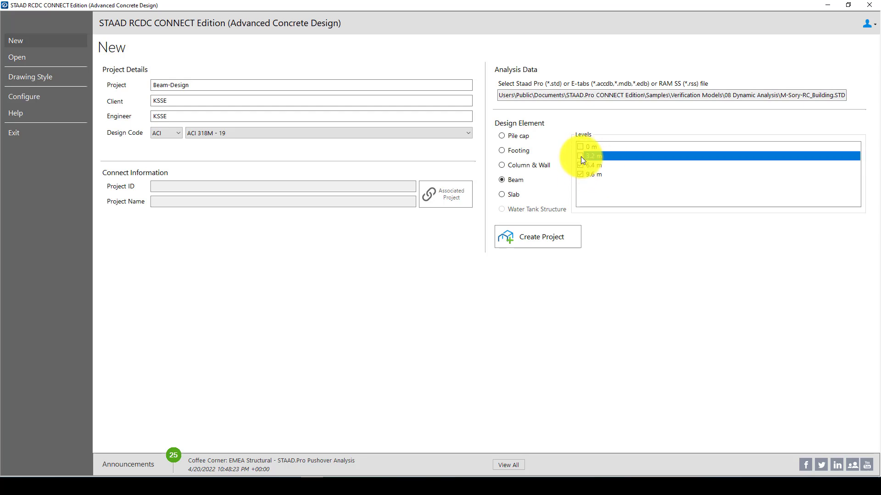
{"action": "left_click", "coordinate": [581, 156]}
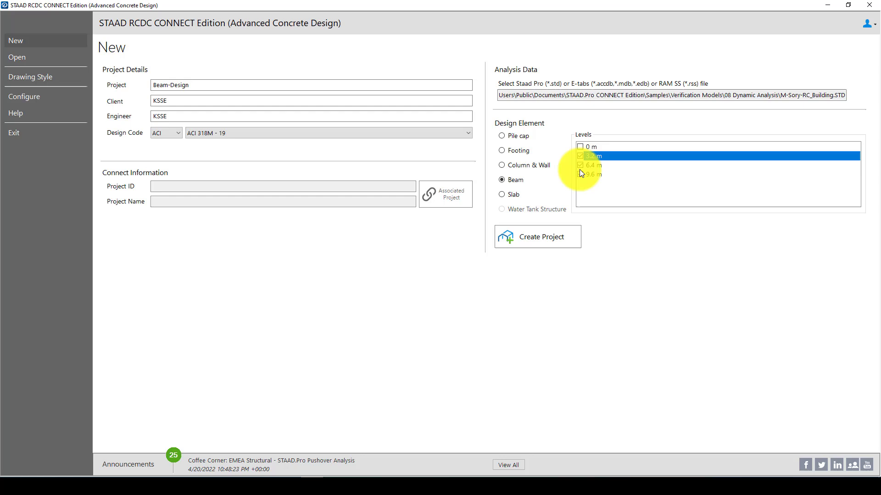
{"action": "left_click", "coordinate": [541, 239]}
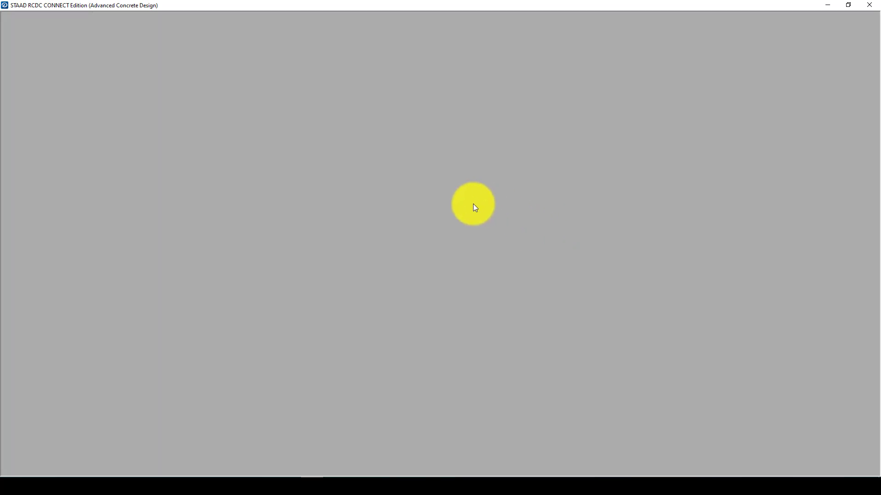
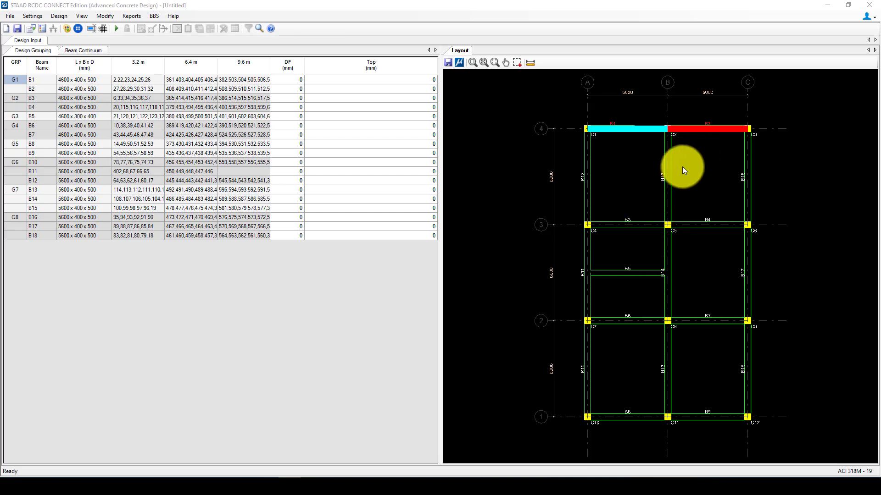
Examine the design groups of beams B1 to B4, matching their rows in the grouping table to the layout plan.
{"action": "scroll", "coordinate": [717, 224], "scroll_direction": "up", "scroll_amount": 2}
{"action": "left_click", "coordinate": [717, 224]}
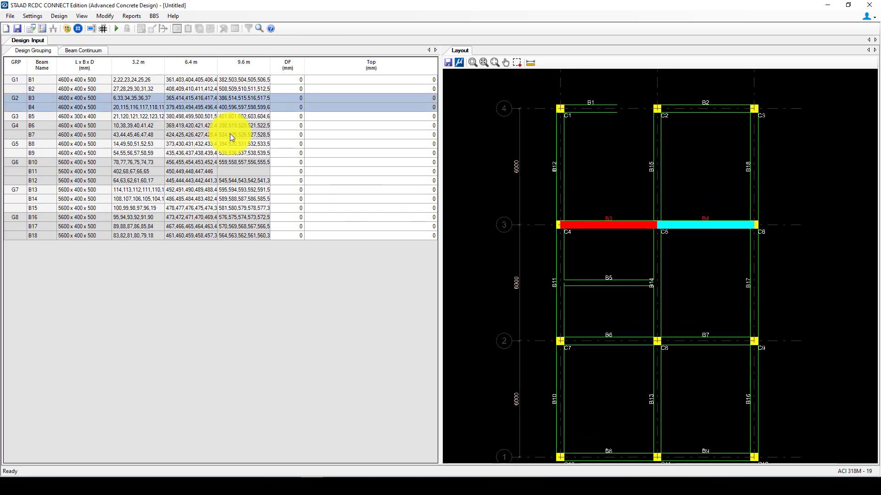
{"action": "scroll", "coordinate": [643, 169], "scroll_direction": "down", "scroll_amount": 1}
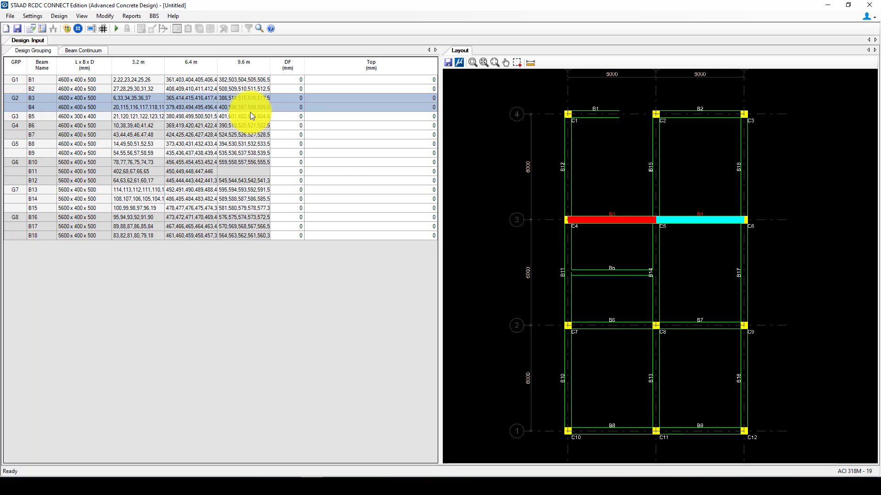
{"action": "left_click", "coordinate": [188, 79]}
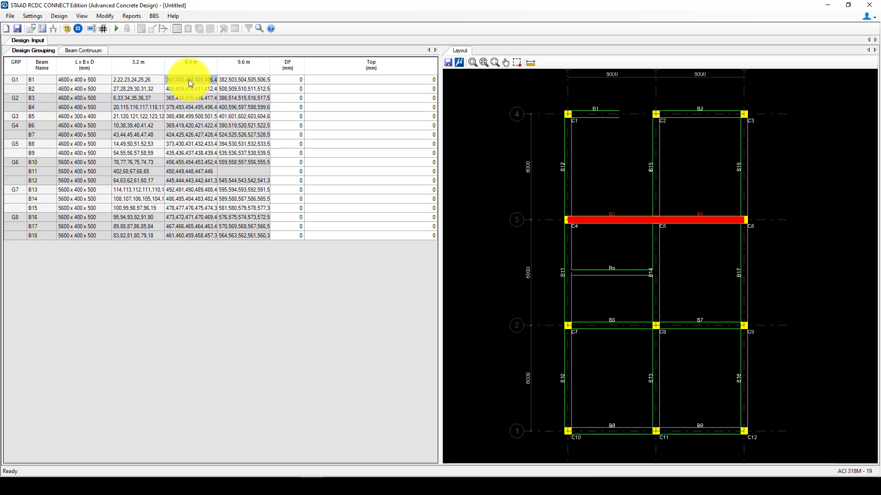
{"action": "left_click", "coordinate": [189, 86]}
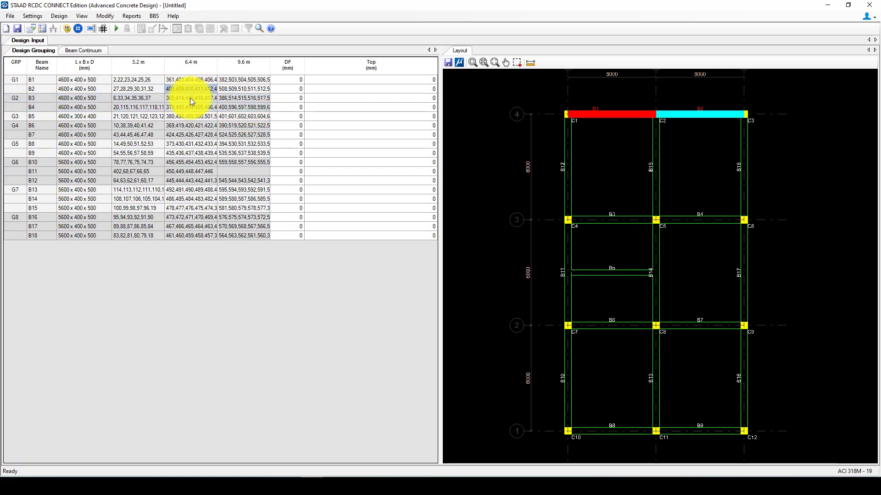
{"action": "left_click", "coordinate": [190, 98]}
{"action": "scroll", "coordinate": [678, 227], "scroll_direction": "up", "scroll_amount": 2}
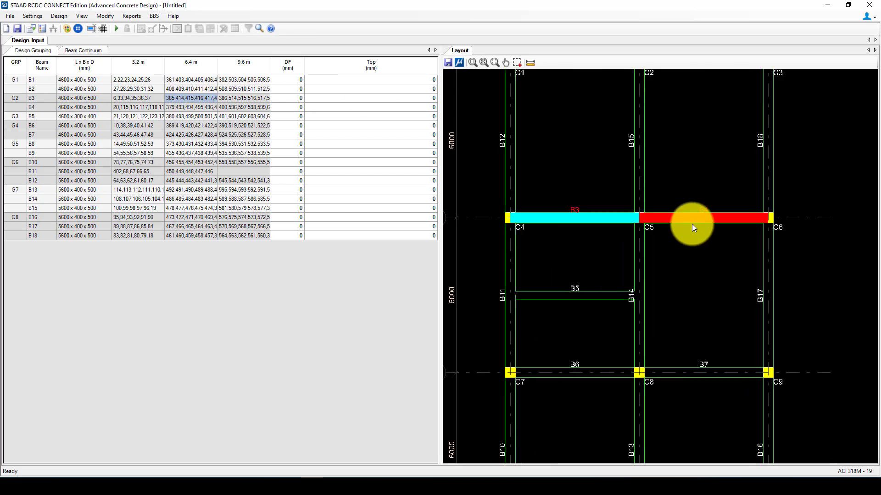
{"action": "scroll", "coordinate": [691, 224], "scroll_direction": "down", "scroll_amount": 1}
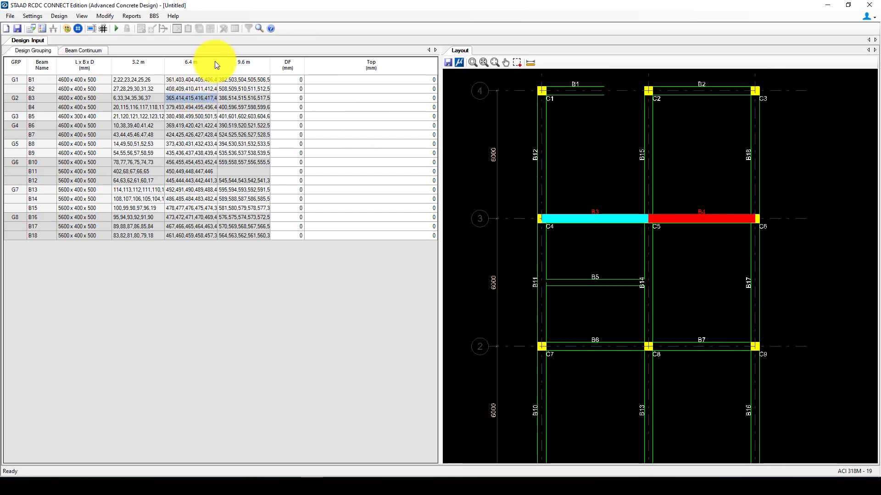
Resize the 6.4 m column to read its member numbers, and check beam B1's DF and Top values.
{"action": "left_click_drag", "start_coordinate": [218, 63], "coordinate": [290, 64]}
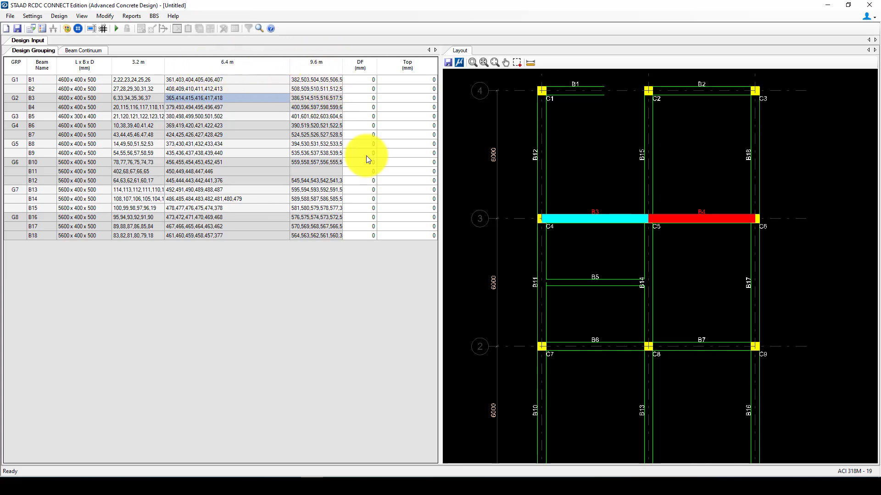
{"action": "scroll", "coordinate": [557, 229], "scroll_direction": "up", "scroll_amount": 1}
{"action": "scroll", "coordinate": [639, 204], "scroll_direction": "down", "scroll_amount": 2}
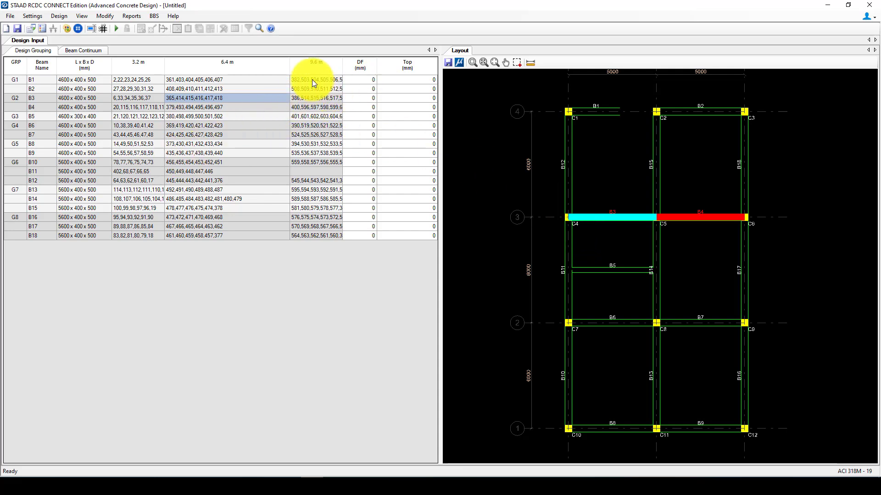
{"action": "left_click_drag", "start_coordinate": [289, 61], "coordinate": [241, 61]}
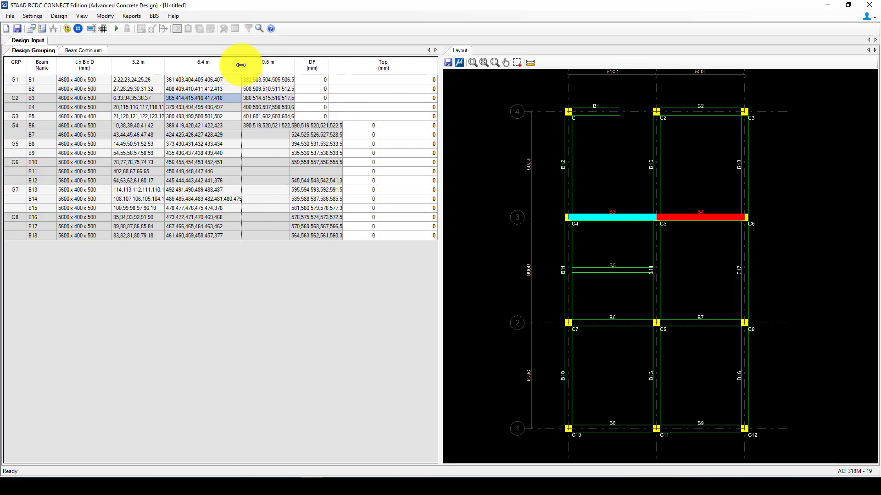
{"action": "left_click", "coordinate": [314, 80]}
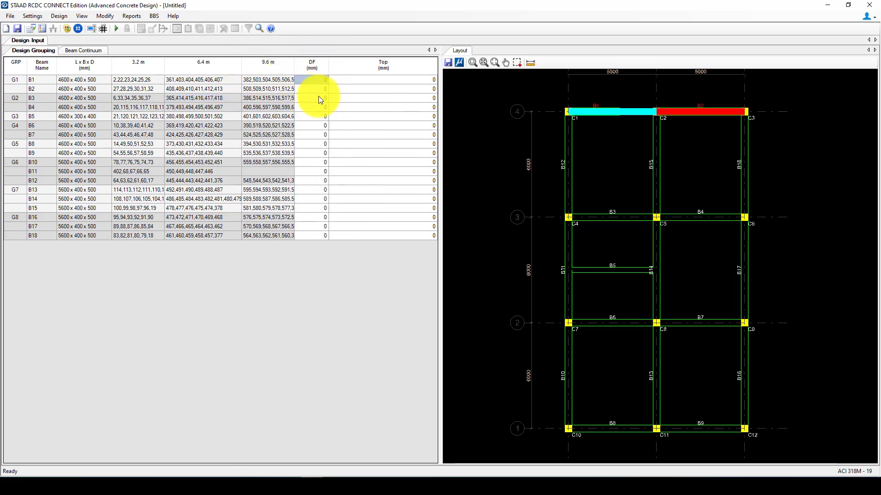
{"action": "left_click", "coordinate": [379, 81]}
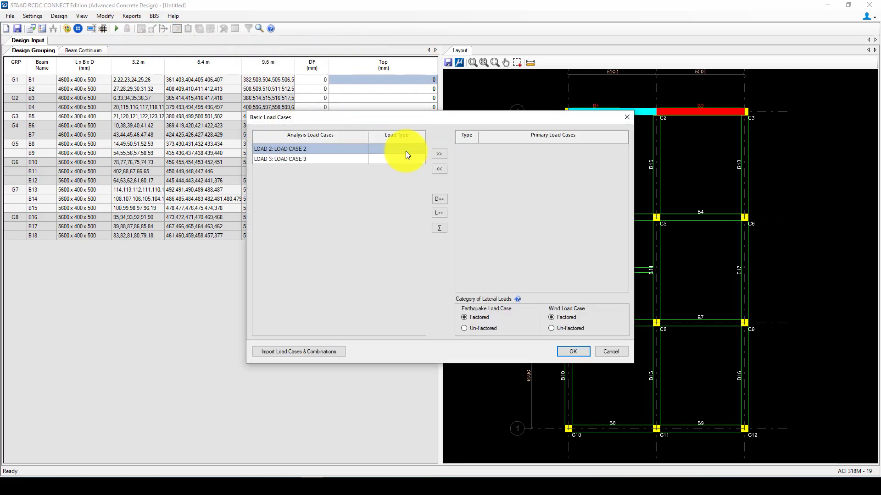
Assign Dead Load to LOAD CASE 2 and Live Load to LOAD CASE 3, and add the load combinations from the analysis.
{"action": "left_click", "coordinate": [395, 150]}
{"action": "left_click", "coordinate": [418, 150]}
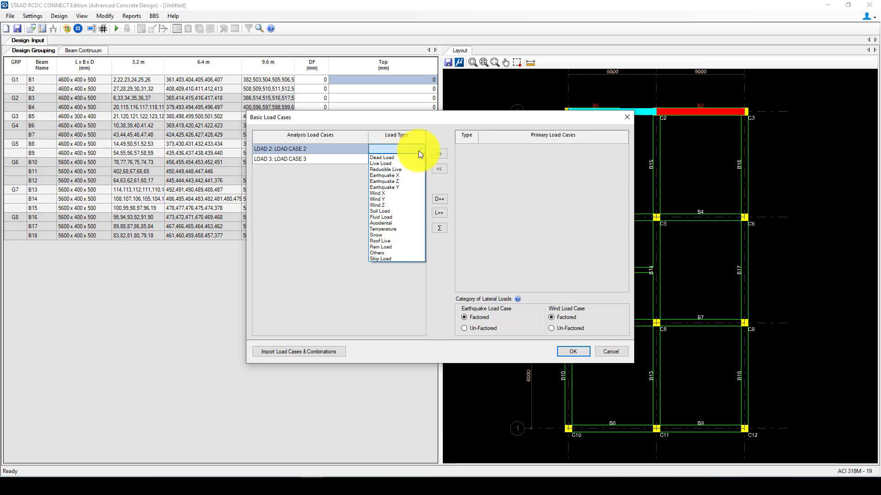
{"action": "left_click", "coordinate": [396, 158]}
{"action": "left_click", "coordinate": [423, 158]}
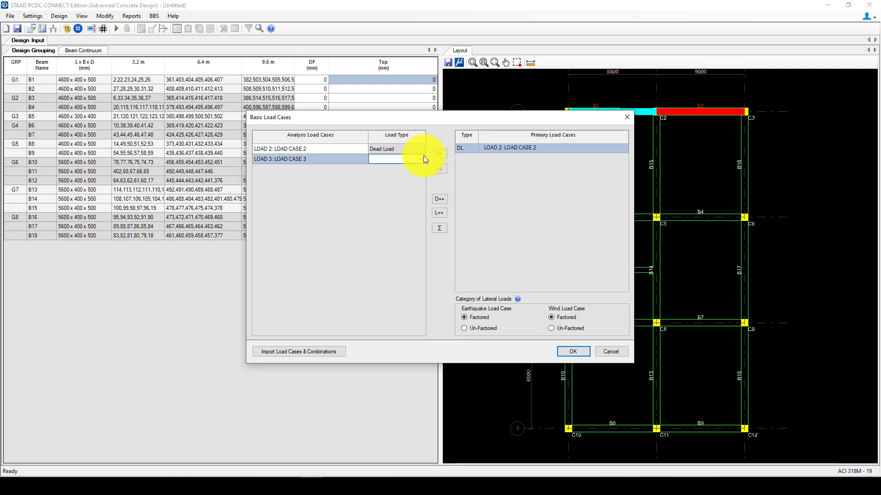
{"action": "left_click", "coordinate": [421, 159]}
{"action": "left_click", "coordinate": [399, 171]}
{"action": "left_click", "coordinate": [438, 169]}
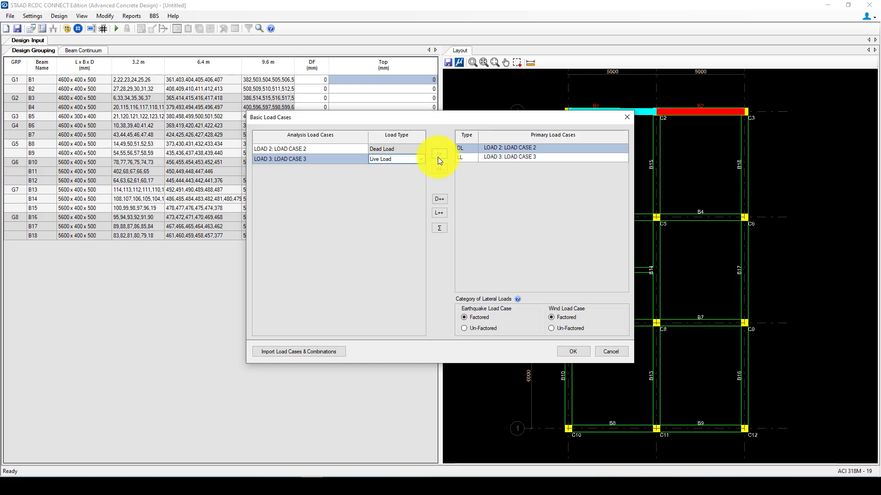
{"action": "left_click", "coordinate": [573, 351]}
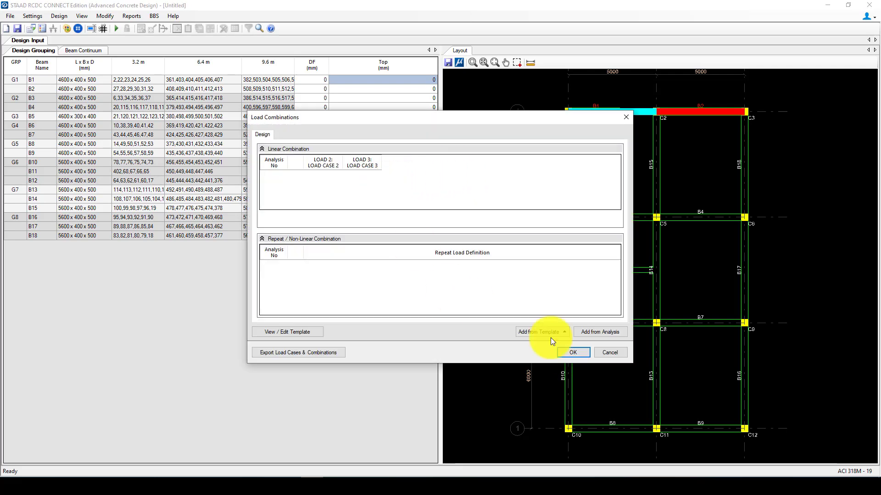
{"action": "left_click", "coordinate": [585, 332]}
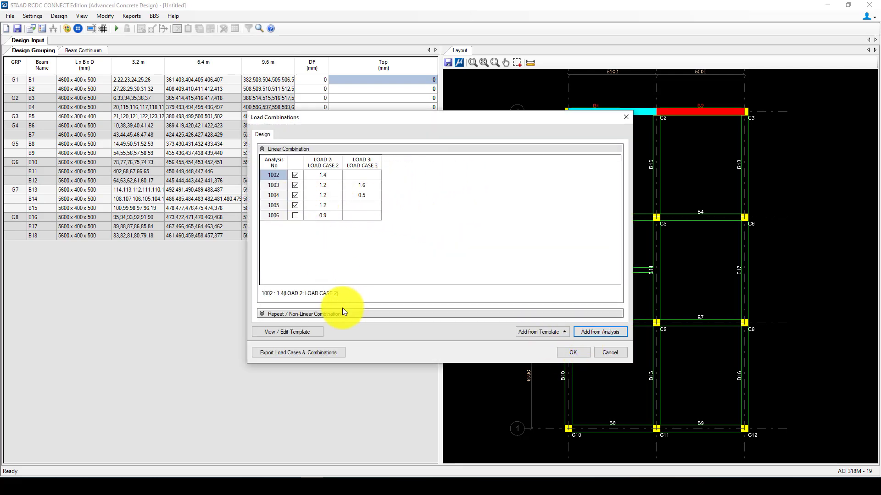
{"action": "left_click", "coordinate": [573, 352]}
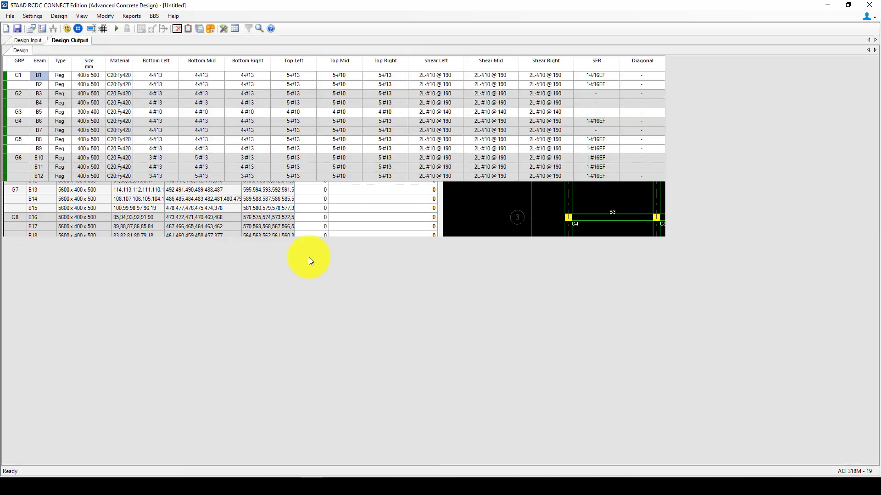
Open the redetailing view of beams B10-B11-B12 in group G6, and examine the top, bottom and shear reinforcement diagrams.
{"action": "left_click", "coordinate": [199, 161]}
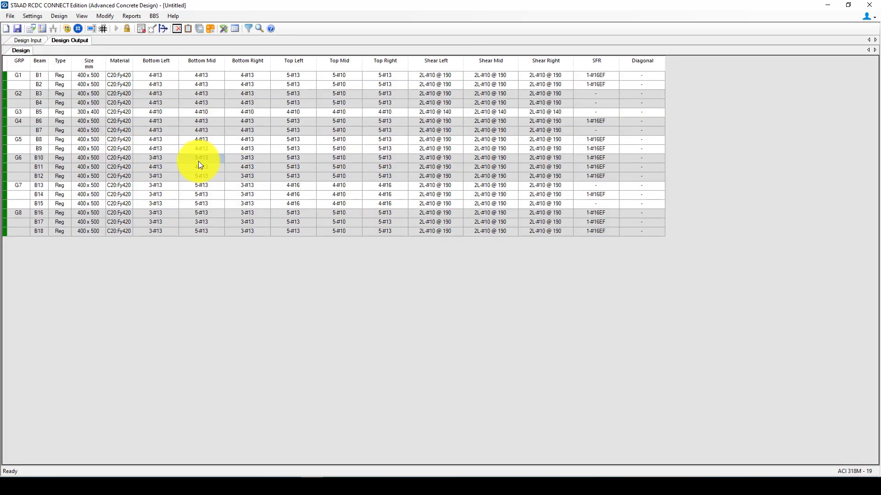
{"action": "right_click", "coordinate": [156, 157]}
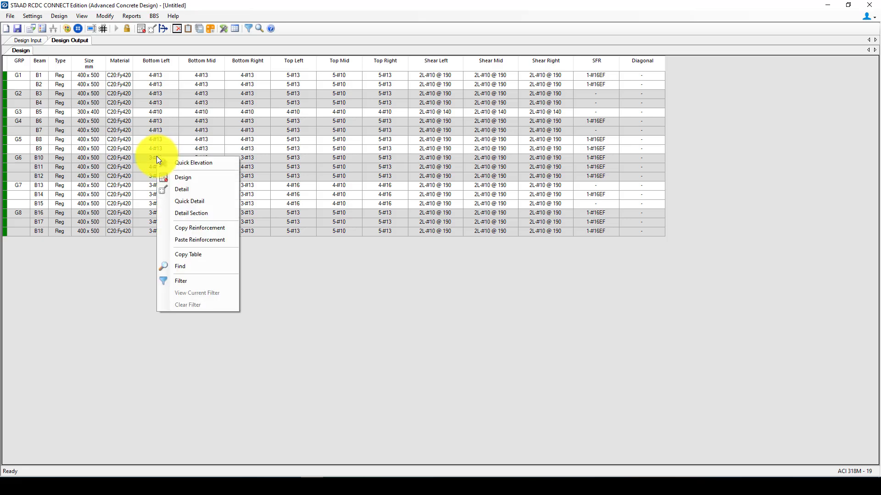
{"action": "left_click", "coordinate": [191, 190]}
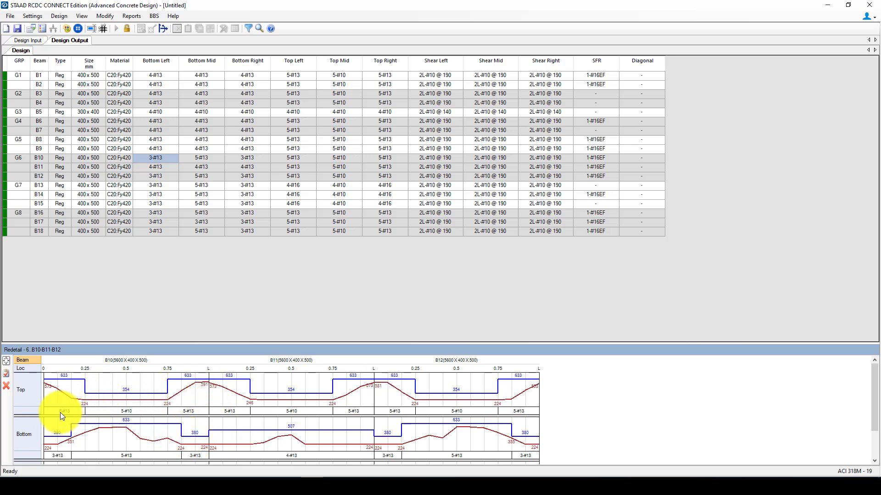
{"action": "scroll", "coordinate": [143, 409], "scroll_direction": "down", "scroll_amount": 3}
{"action": "scroll", "coordinate": [233, 429], "scroll_direction": "up", "scroll_amount": 3}
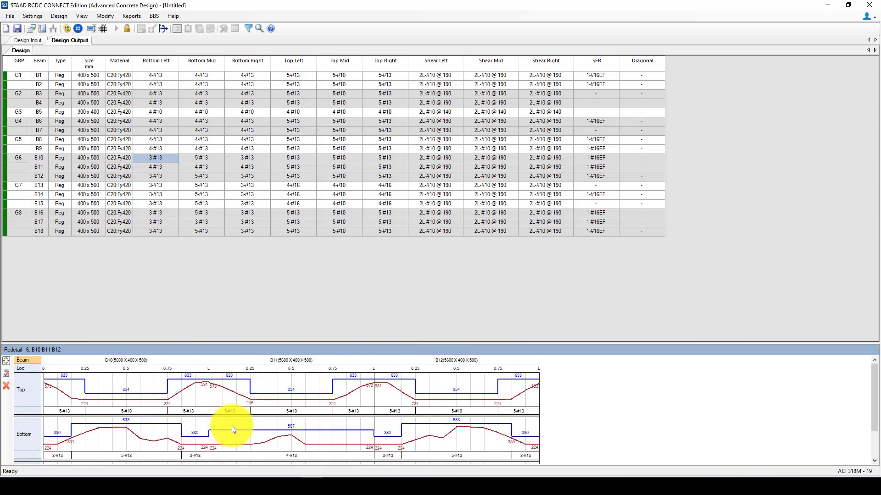
{"action": "scroll", "coordinate": [232, 427], "scroll_direction": "down", "scroll_amount": 3}
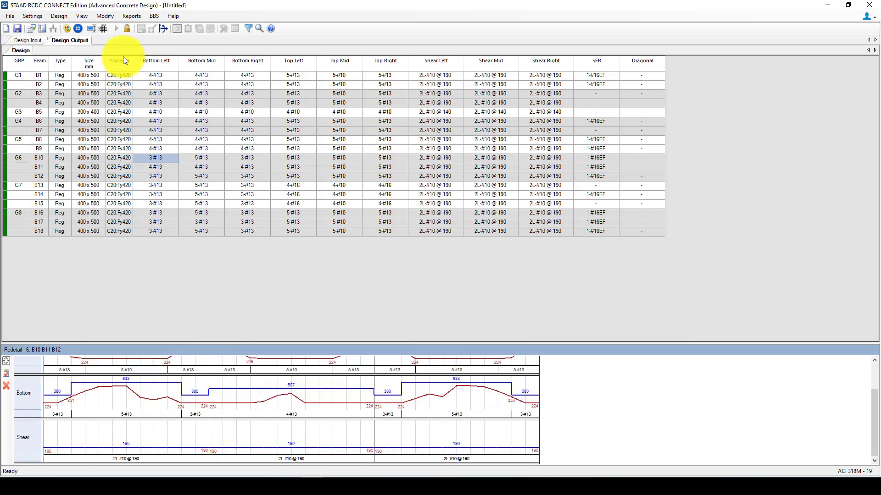
Close the beam redetailing view and generate the bar bending schedule for all beams as an on-screen drawing.
{"action": "left_click", "coordinate": [154, 17]}
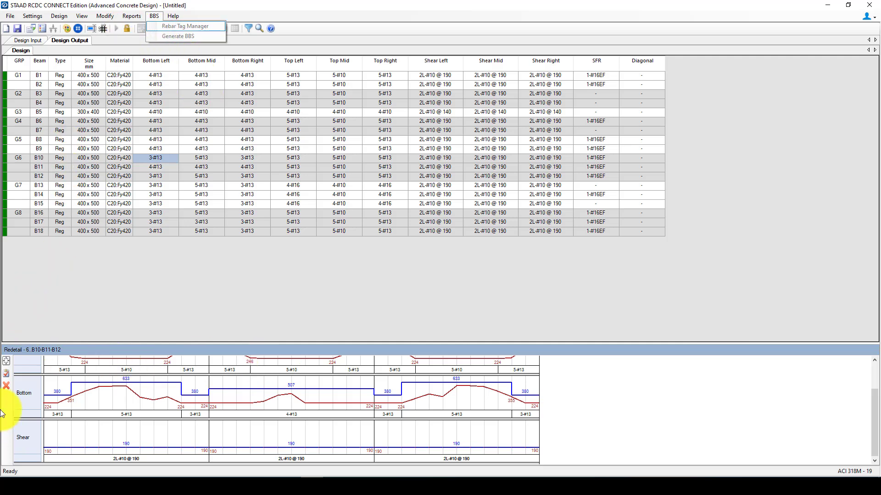
{"action": "left_click", "coordinate": [6, 385]}
{"action": "left_click", "coordinate": [157, 16]}
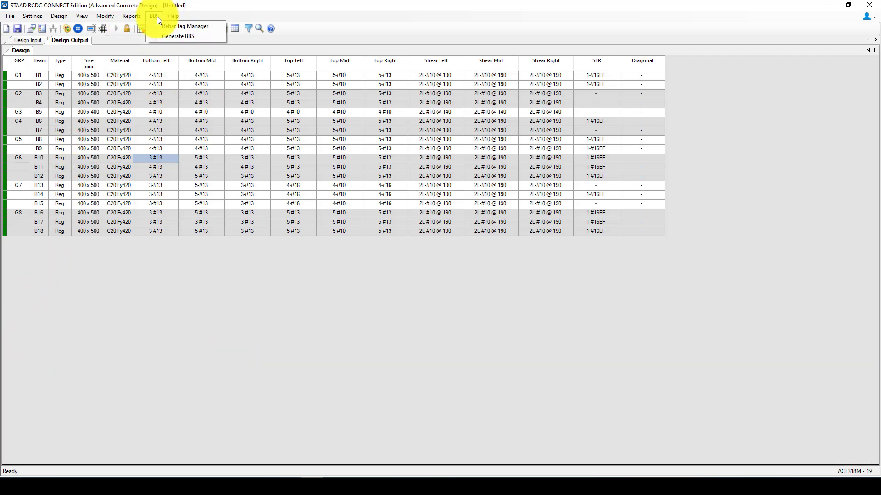
{"action": "left_click", "coordinate": [170, 37]}
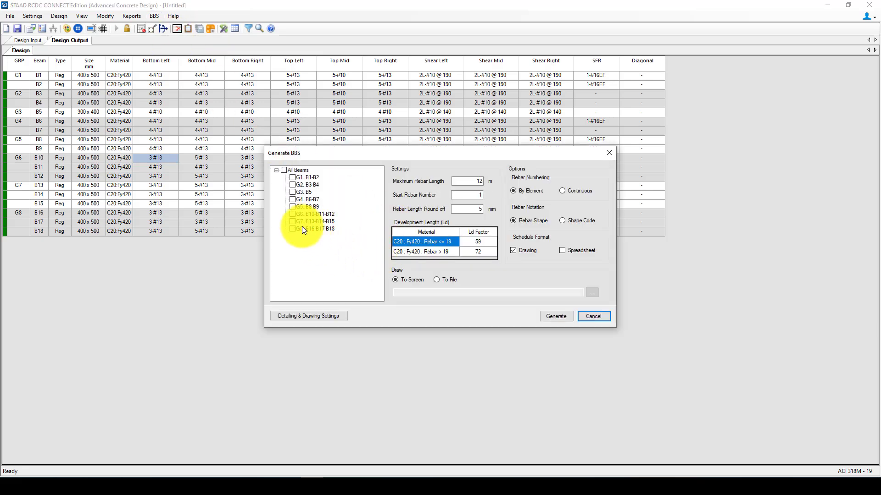
{"action": "left_click", "coordinate": [284, 170]}
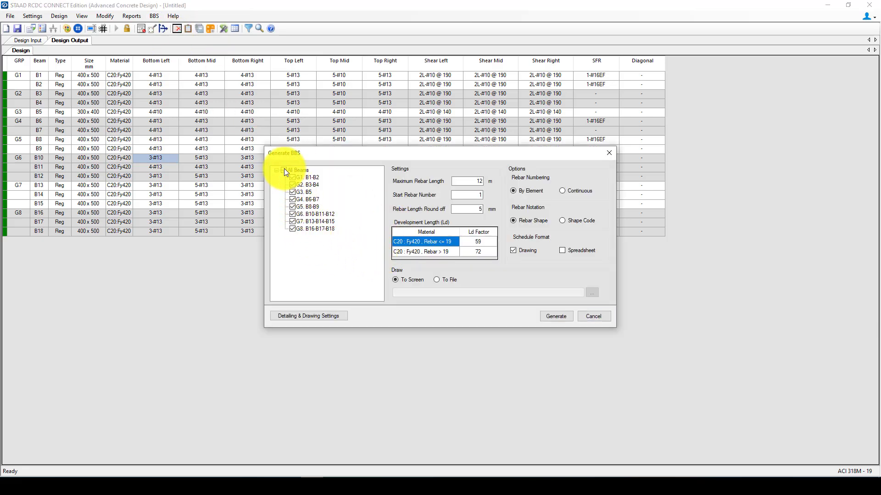
{"action": "left_click", "coordinate": [548, 318]}
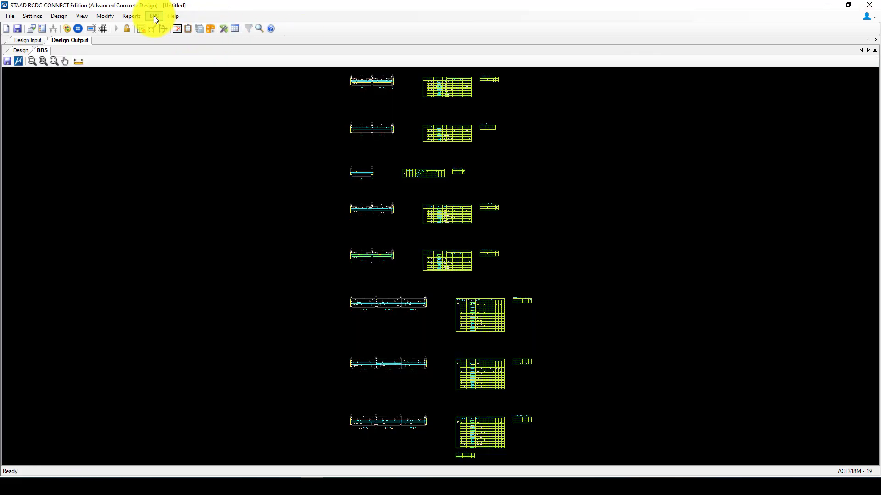
Examine the reinforcement elevation of beams B1 and B2 in the bar bending schedule drawing, including bar marks and stirrups.
{"action": "scroll", "coordinate": [407, 243], "scroll_direction": "down", "scroll_amount": 2}
{"action": "scroll", "coordinate": [410, 106], "scroll_direction": "up", "scroll_amount": 2}
{"action": "scroll", "coordinate": [363, 105], "scroll_direction": "up", "scroll_amount": 5}
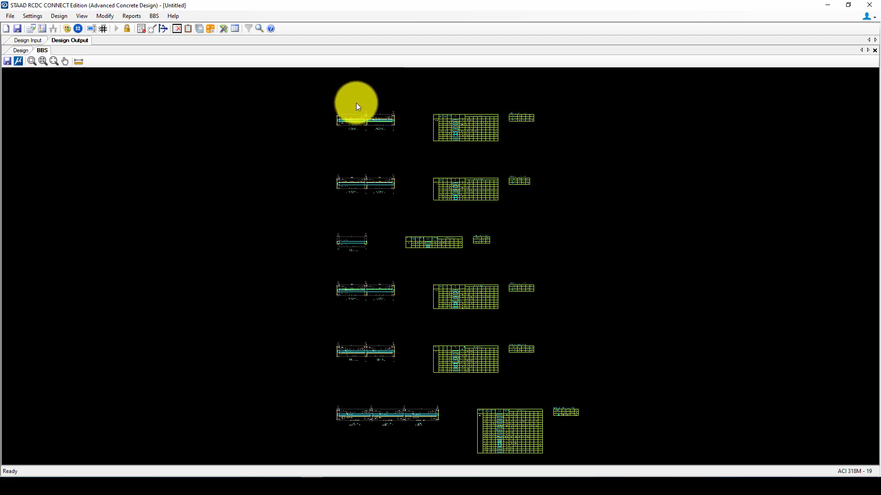
{"action": "scroll", "coordinate": [299, 130], "scroll_direction": "up", "scroll_amount": 8}
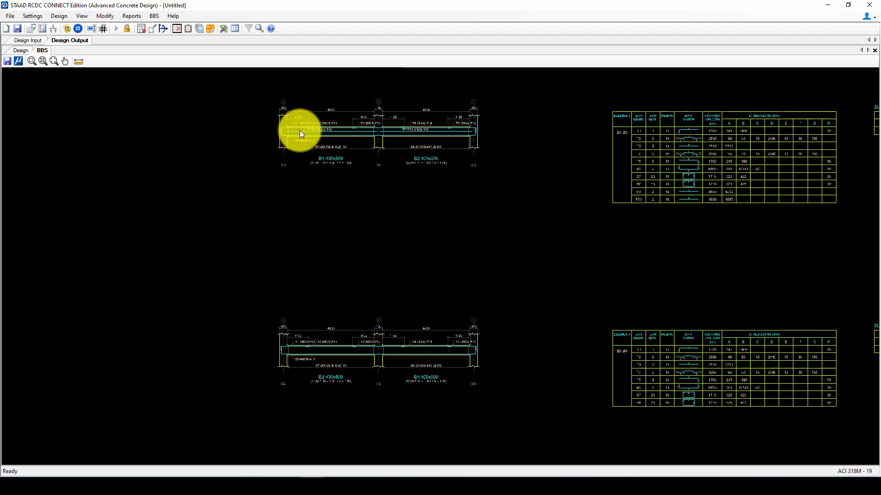
{"action": "scroll", "coordinate": [299, 130], "scroll_direction": "up", "scroll_amount": 2}
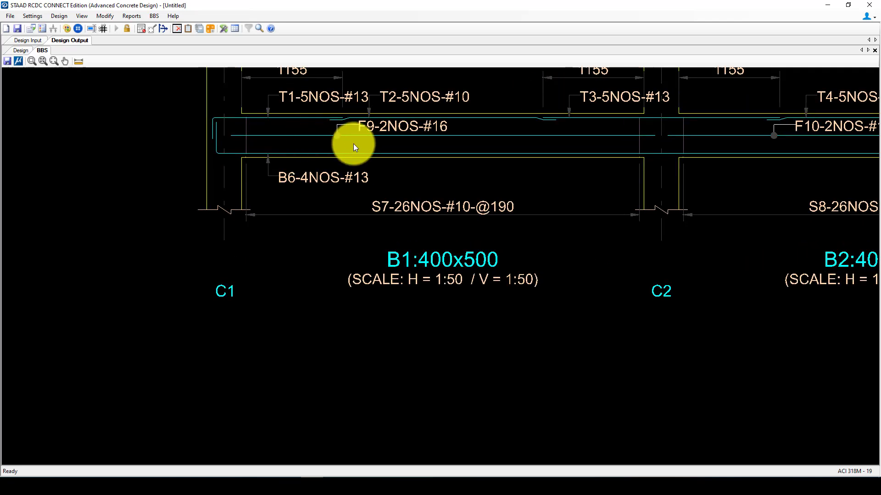
{"action": "scroll", "coordinate": [300, 143], "scroll_direction": "down", "scroll_amount": 4}
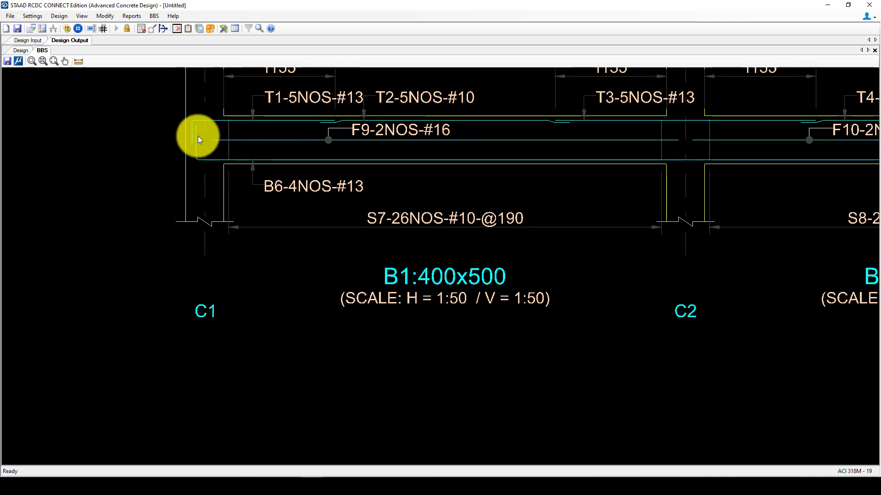
{"action": "scroll", "coordinate": [259, 180], "scroll_direction": "down", "scroll_amount": 3}
{"action": "scroll", "coordinate": [630, 144], "scroll_direction": "up", "scroll_amount": 3}
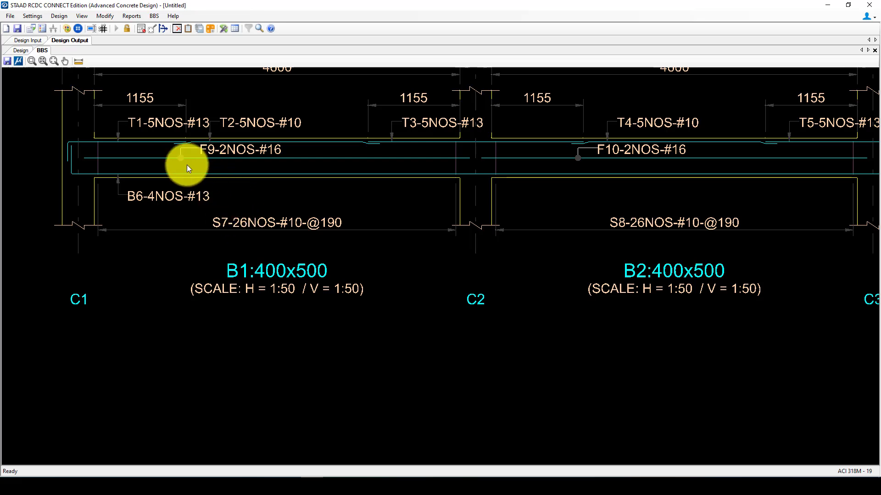
{"action": "scroll", "coordinate": [187, 164], "scroll_direction": "down", "scroll_amount": 2}
{"action": "scroll", "coordinate": [625, 174], "scroll_direction": "up", "scroll_amount": 5}
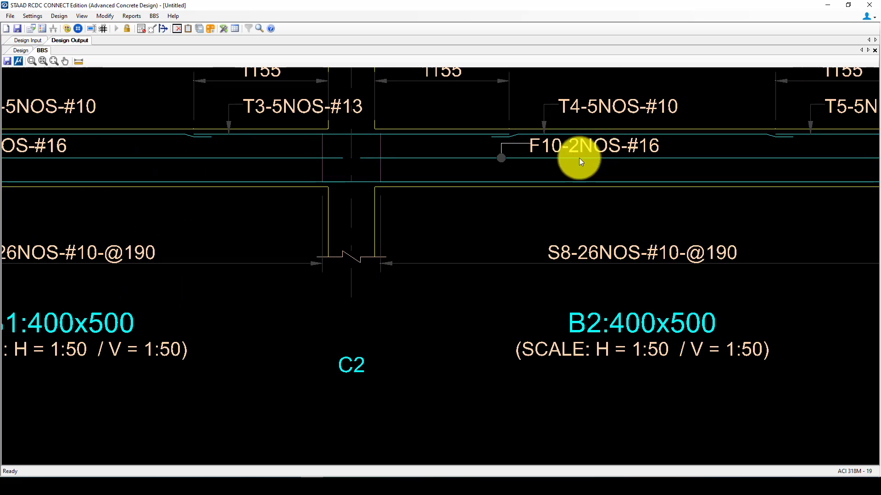
{"action": "scroll", "coordinate": [379, 202], "scroll_direction": "down", "scroll_amount": 5}
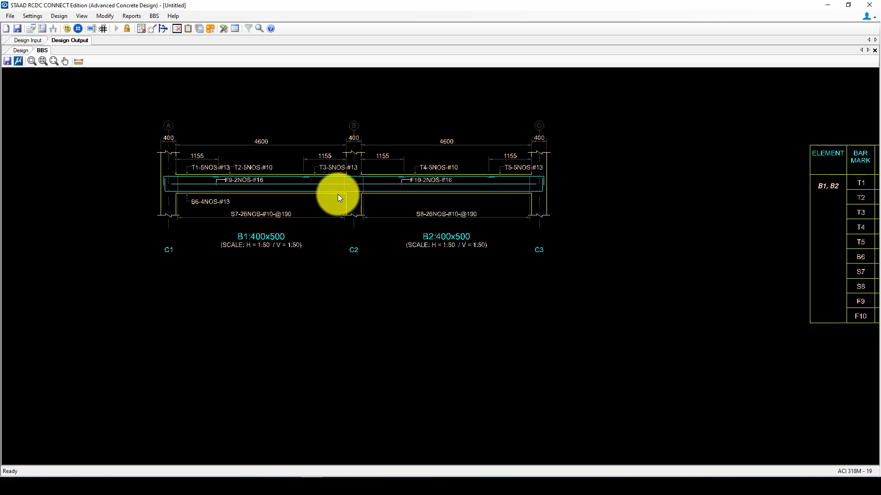
Look over the remaining beam groups in the bar bending schedule, reading the elevation of beams B16 to B18 closely.
{"action": "scroll", "coordinate": [337, 194], "scroll_direction": "down", "scroll_amount": 5}
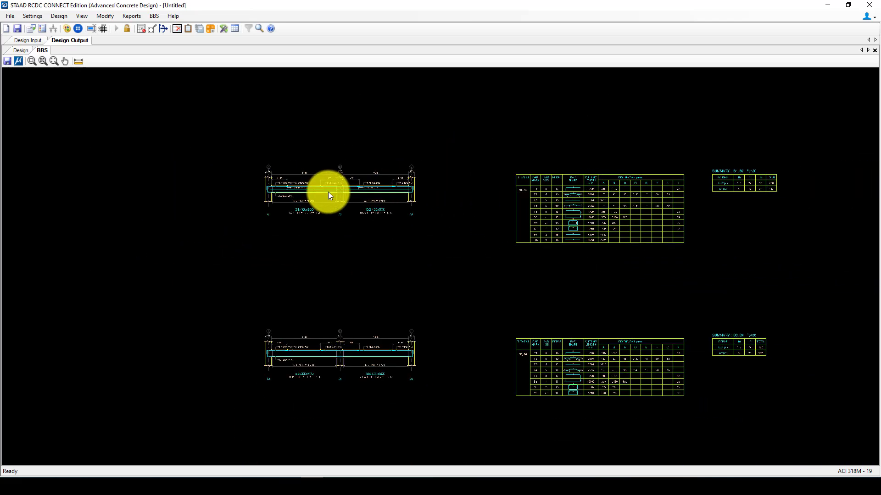
{"action": "scroll", "coordinate": [330, 202], "scroll_direction": "down", "scroll_amount": 5}
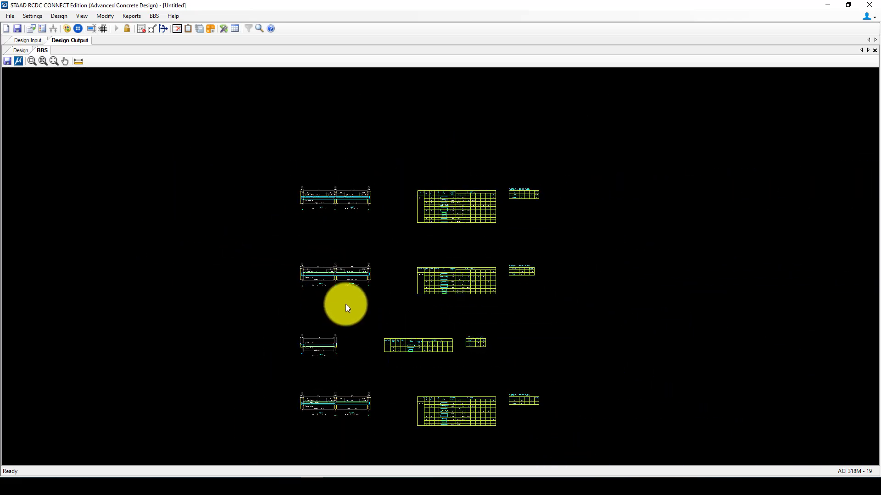
{"action": "scroll", "coordinate": [347, 308], "scroll_direction": "down", "scroll_amount": 5}
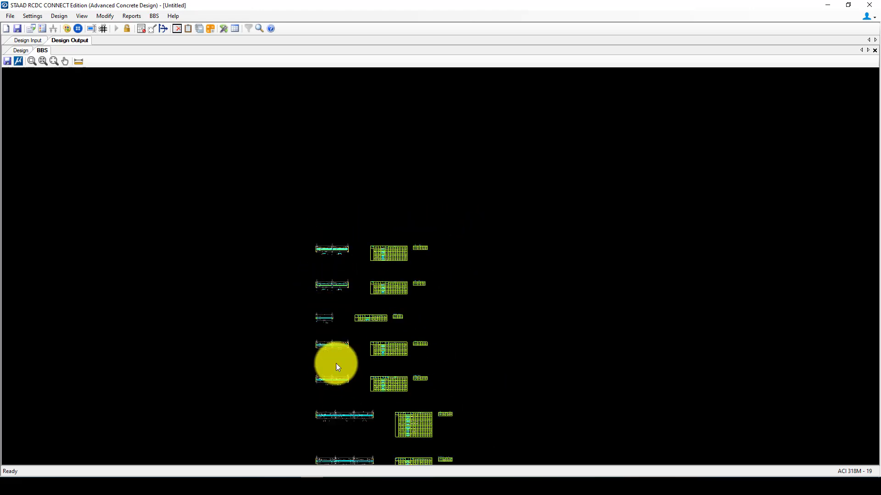
{"action": "scroll", "coordinate": [347, 413], "scroll_direction": "up", "scroll_amount": 3}
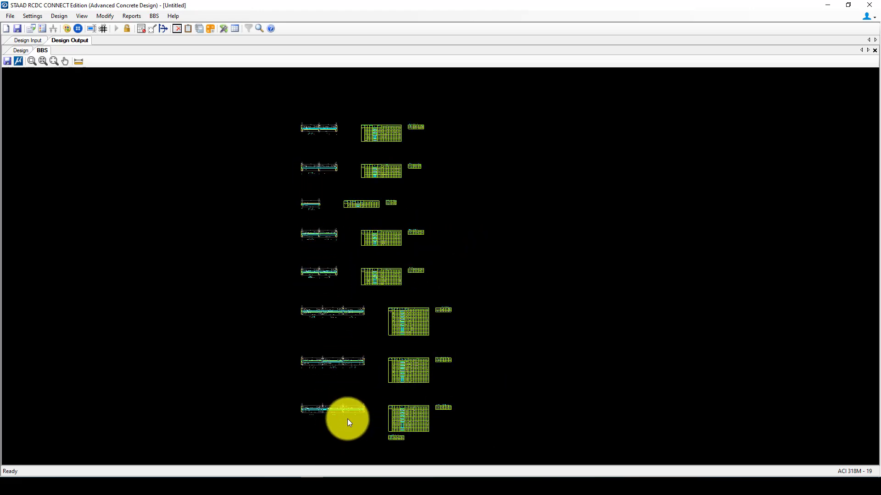
{"action": "scroll", "coordinate": [331, 412], "scroll_direction": "up", "scroll_amount": 6}
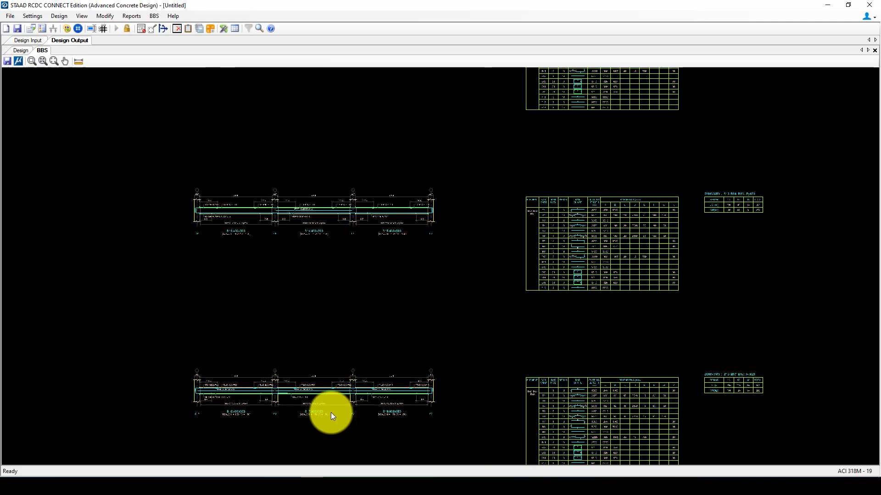
{"action": "scroll", "coordinate": [331, 411], "scroll_direction": "up", "scroll_amount": 3}
{"action": "scroll", "coordinate": [353, 388], "scroll_direction": "up", "scroll_amount": 2}
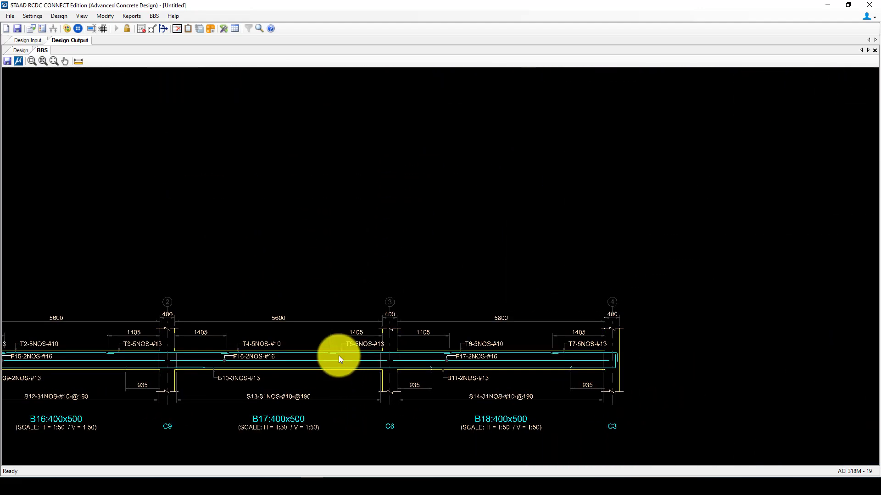
Create the beam design summary report and read its project details and beam B1's entry.
{"action": "left_click", "coordinate": [129, 16]}
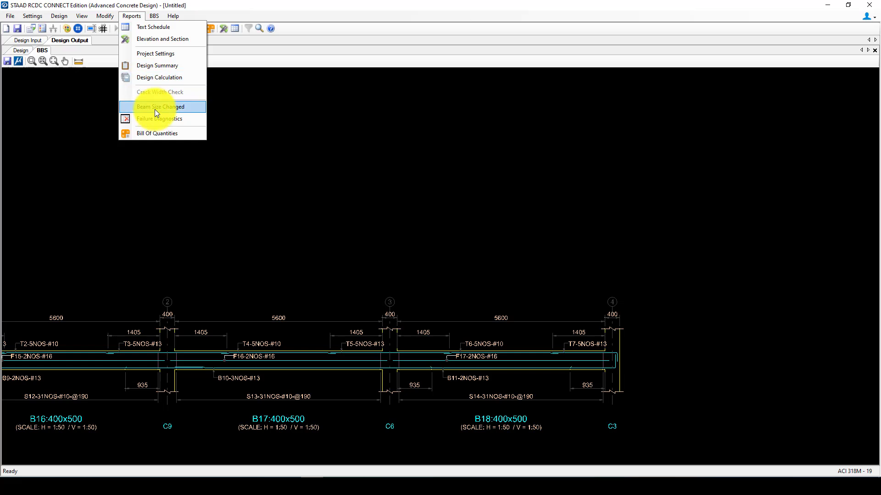
{"action": "left_click", "coordinate": [159, 69]}
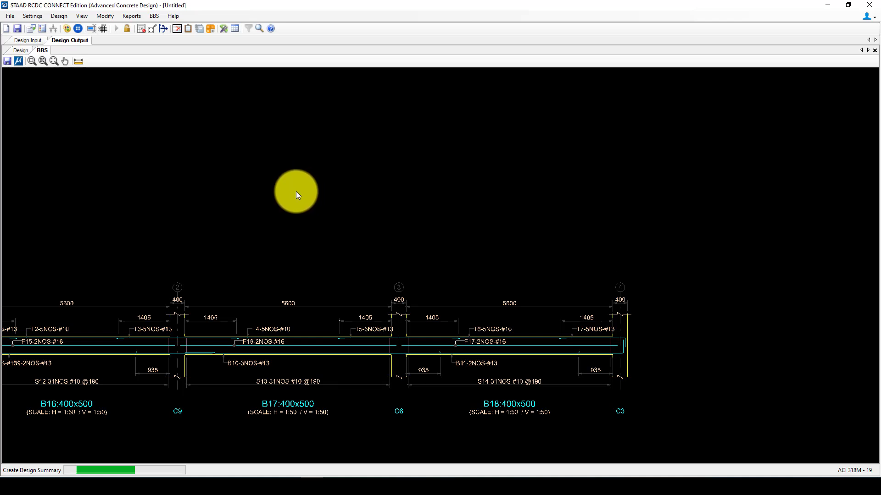
{"action": "scroll", "coordinate": [142, 215], "scroll_direction": "down", "scroll_amount": 3}
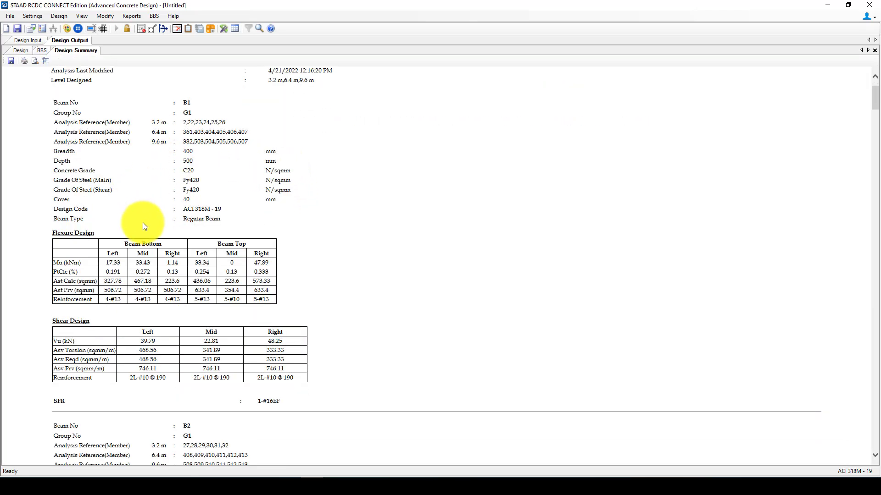
{"action": "scroll", "coordinate": [176, 168], "scroll_direction": "up", "scroll_amount": 3}
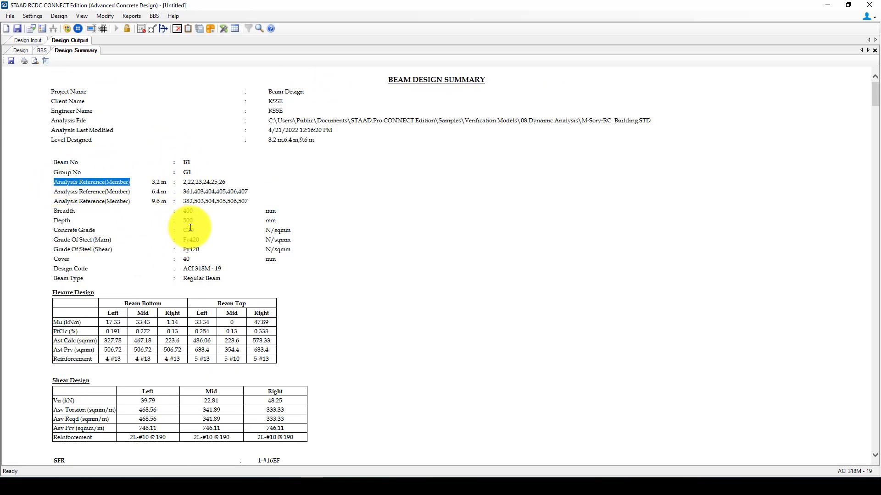
Examine the flexure, shear and SFR results of each beam in the design summary, from B1 through B18.
{"action": "scroll", "coordinate": [198, 222], "scroll_direction": "down", "scroll_amount": 6}
{"action": "scroll", "coordinate": [129, 235], "scroll_direction": "down", "scroll_amount": 6}
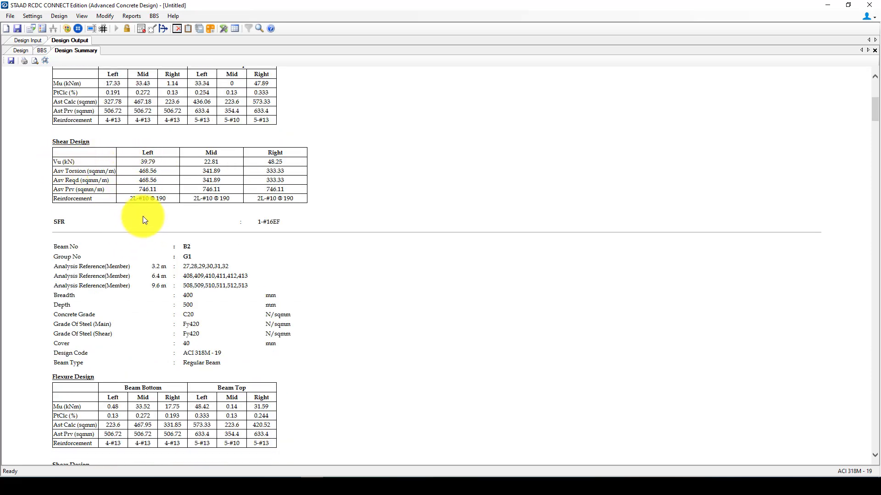
{"action": "scroll", "coordinate": [144, 215], "scroll_direction": "down", "scroll_amount": 20}
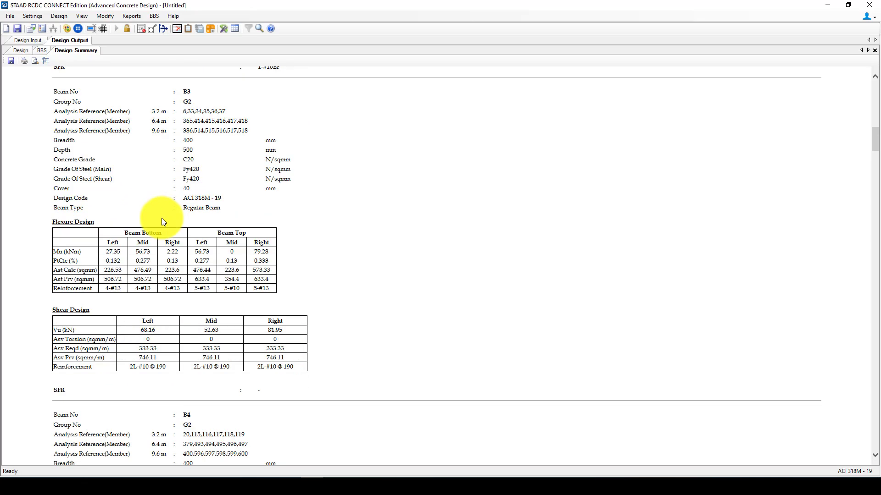
{"action": "scroll", "coordinate": [162, 218], "scroll_direction": "down", "scroll_amount": 20}
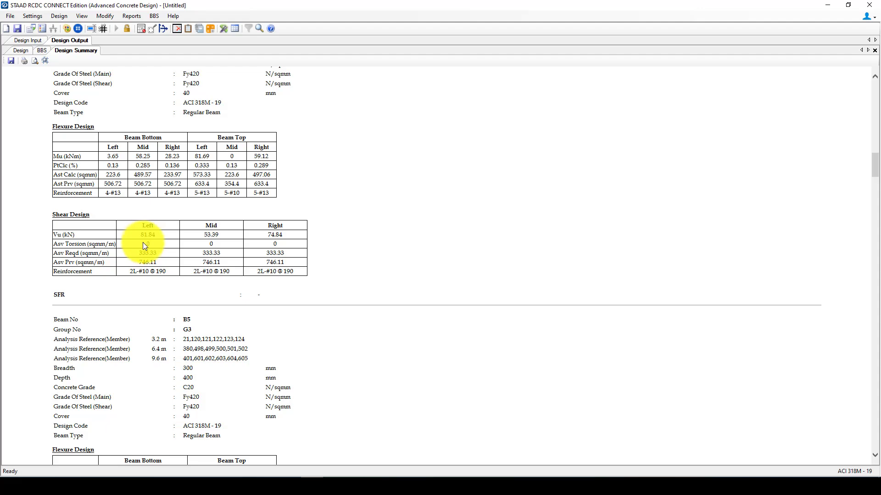
{"action": "scroll", "coordinate": [142, 243], "scroll_direction": "down", "scroll_amount": 12}
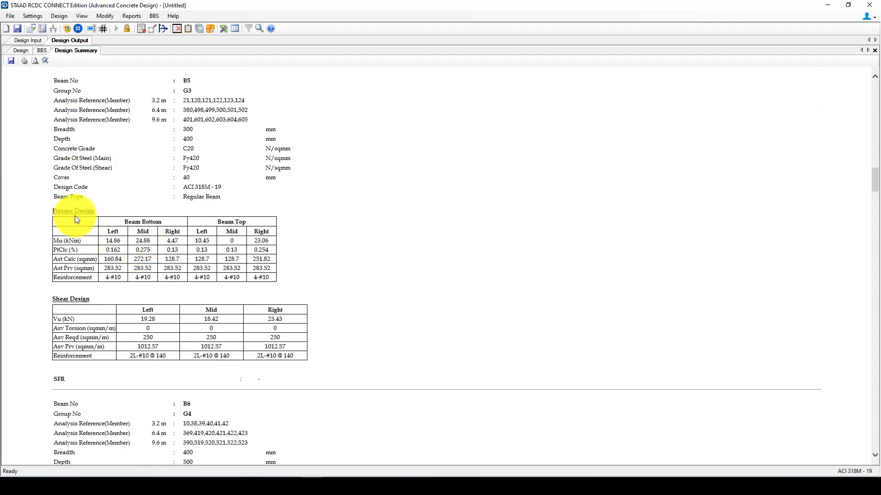
{"action": "scroll", "coordinate": [139, 226], "scroll_direction": "down", "scroll_amount": 12}
{"action": "scroll", "coordinate": [110, 198], "scroll_direction": "down", "scroll_amount": 20}
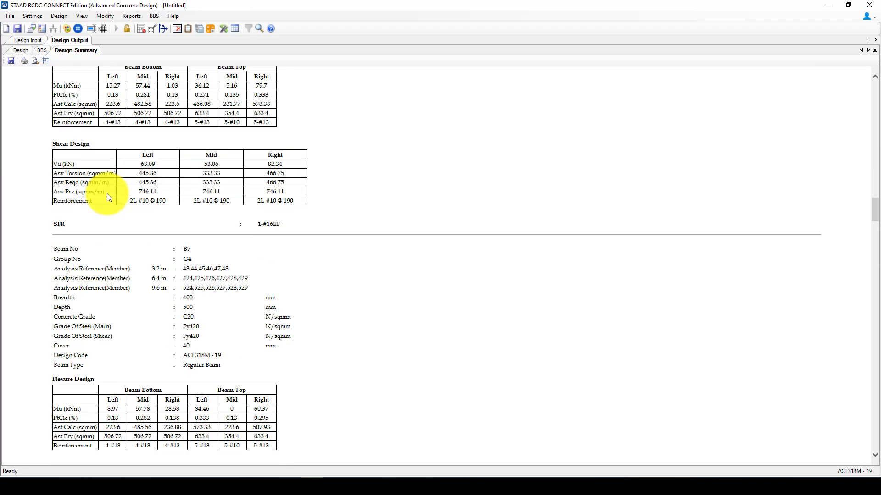
{"action": "scroll", "coordinate": [120, 213], "scroll_direction": "down", "scroll_amount": 20}
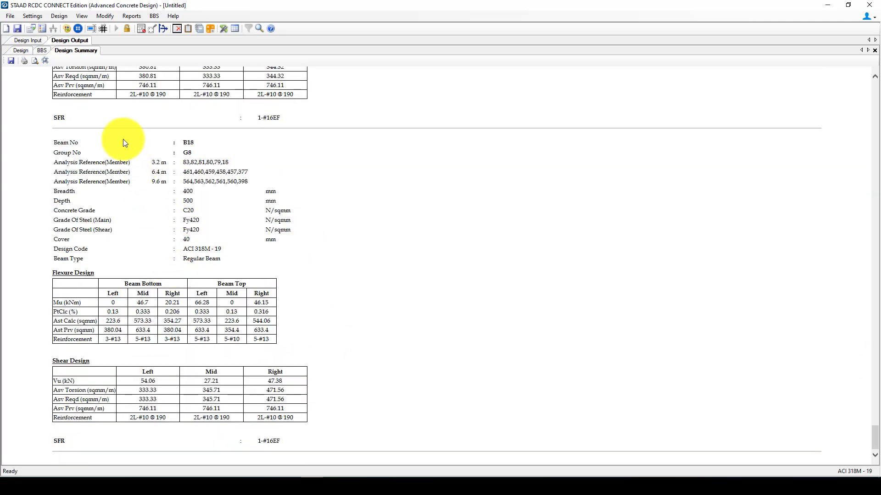
{"action": "scroll", "coordinate": [139, 168], "scroll_direction": "down", "scroll_amount": 10}
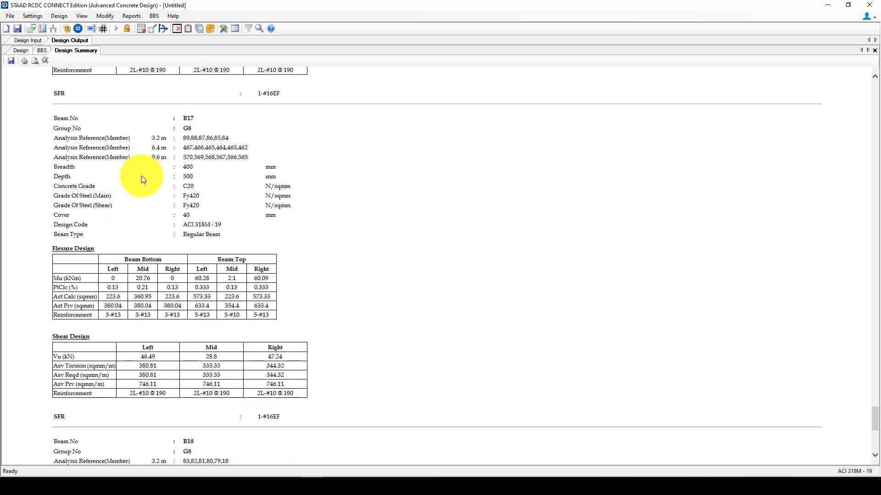
Save the beam project, return to its design input, and select group G1 with beams B1 and B2 in the layout plan.
{"action": "left_click", "coordinate": [19, 26]}
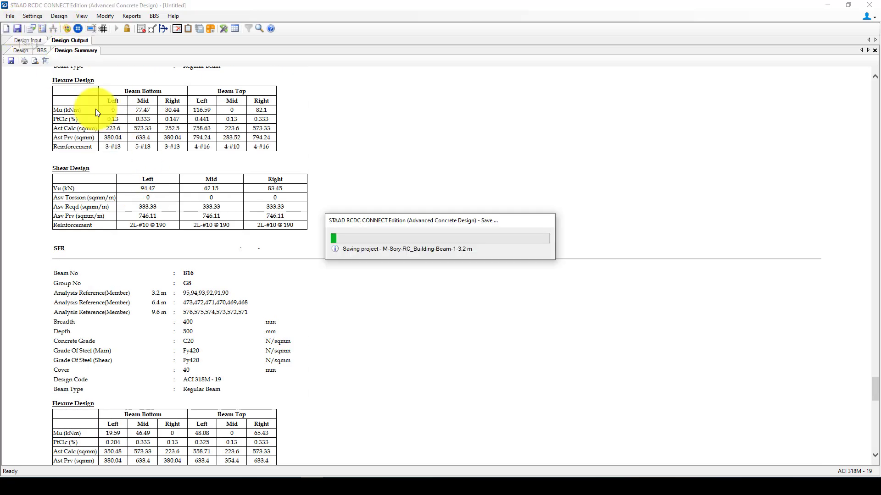
{"action": "left_click", "coordinate": [20, 40]}
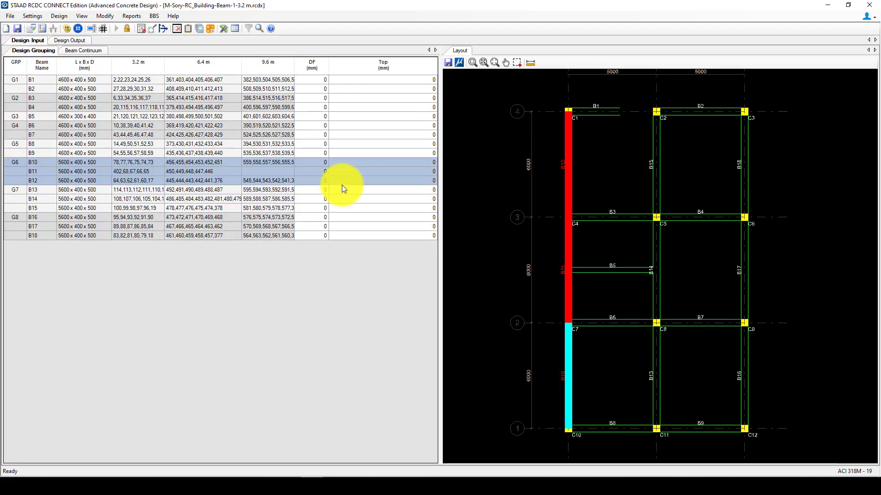
{"action": "scroll", "coordinate": [607, 151], "scroll_direction": "down", "scroll_amount": 1}
{"action": "scroll", "coordinate": [633, 125], "scroll_direction": "up", "scroll_amount": 7}
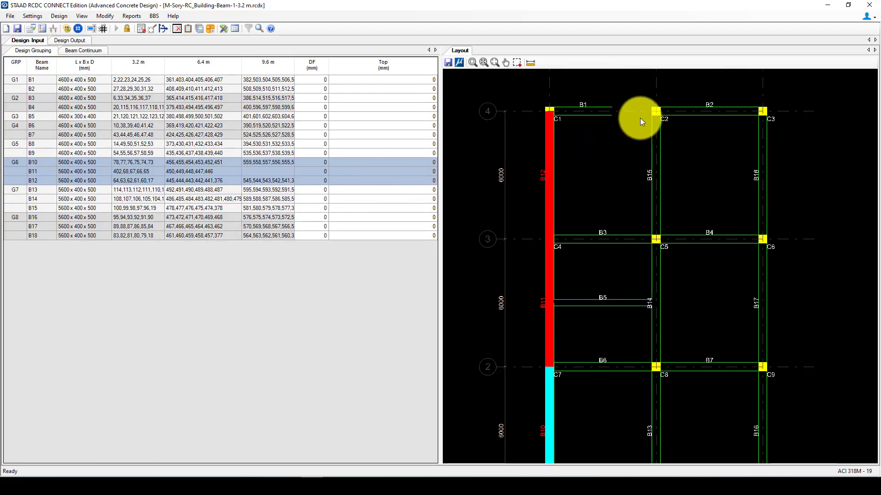
{"action": "left_click", "coordinate": [614, 111]}
{"action": "scroll", "coordinate": [606, 138], "scroll_direction": "down", "scroll_amount": 6}
{"action": "scroll", "coordinate": [604, 139], "scroll_direction": "down", "scroll_amount": 2}
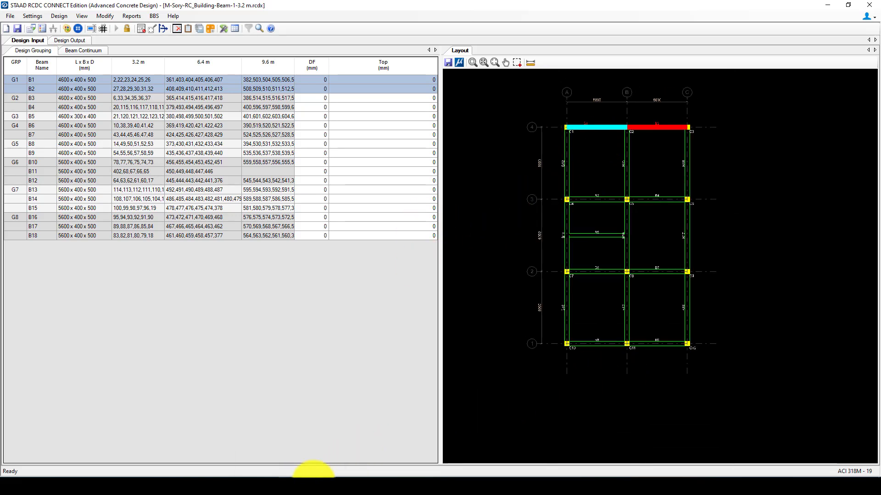
Close the RCDC beam design project.
{"action": "mouse_move", "coordinate": [314, 482]}
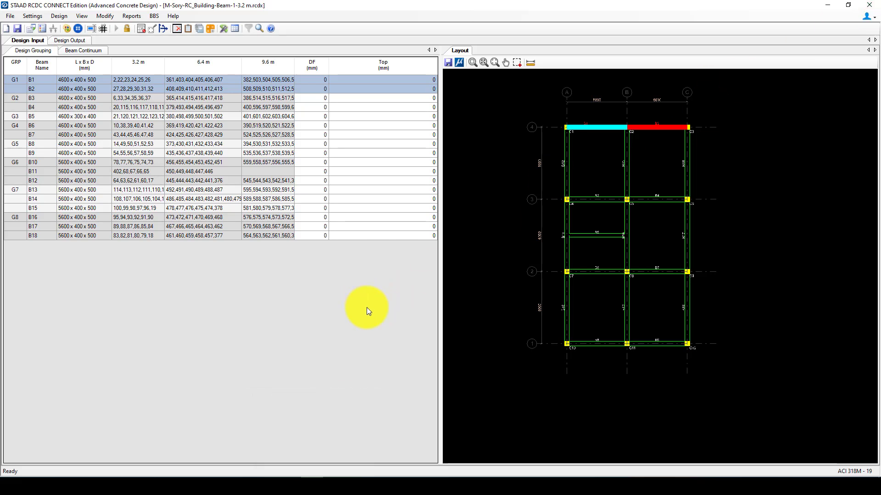
{"action": "left_click", "coordinate": [869, 4]}
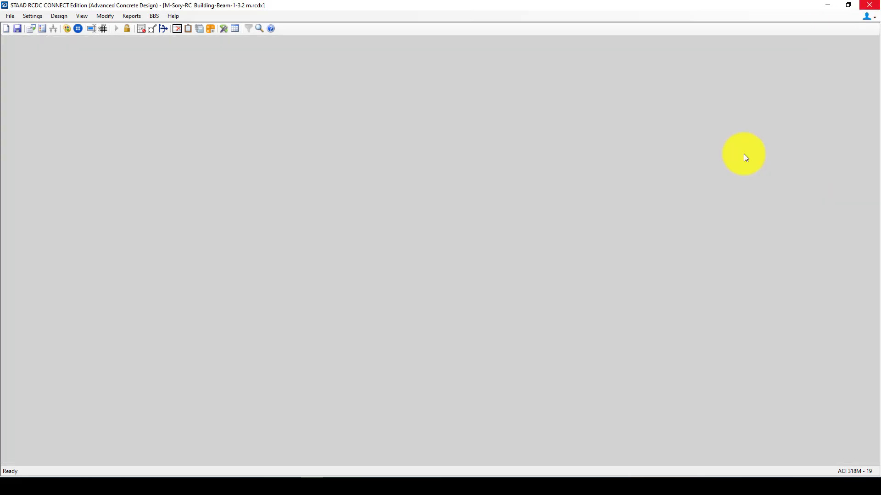